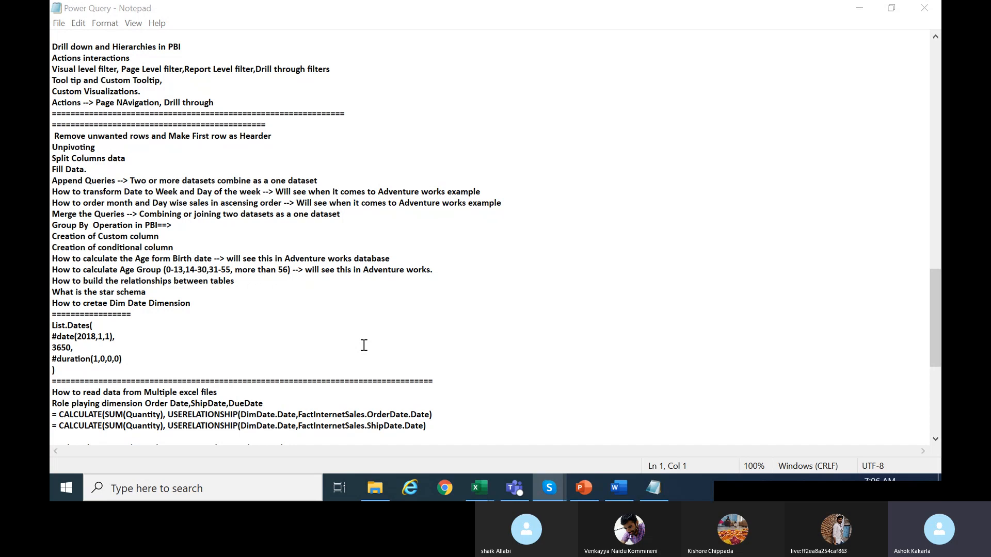
# Select the Dim Date Dimension note line, then clear the selection.
pyautogui.click(206, 305)
pyautogui.hotkey('ctrl', 'shift', 'Left')
pyautogui.hotkey('ctrl', 'shift', 'Left')
pyautogui.hotkey('ctrl', 'shift', 'Left')
pyautogui.hotkey('ctrl', 'shift', 'Left')
pyautogui.hotkey('ctrl', 'shift', 'Left')
pyautogui.hotkey('ctrl', 'shift', 'Left')
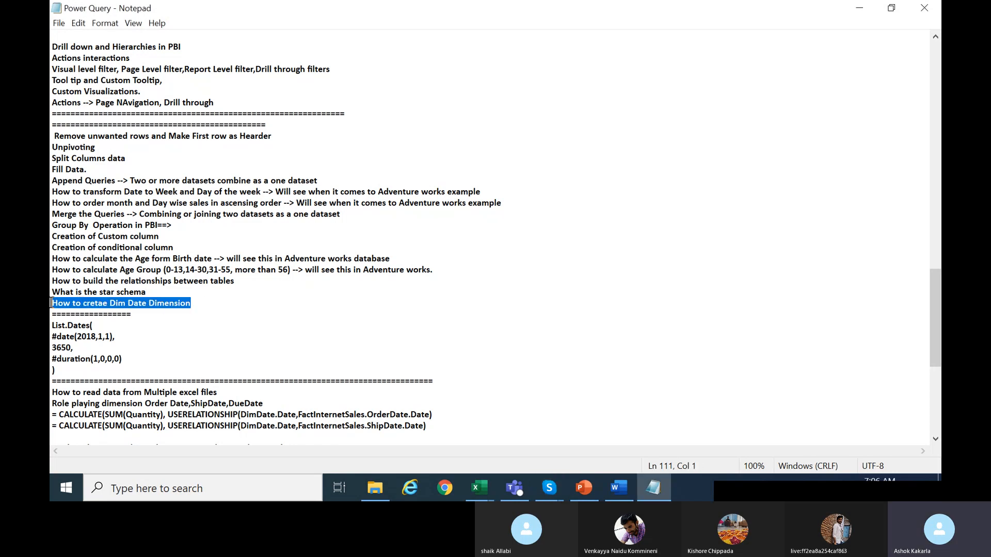
pyautogui.click(217, 307)
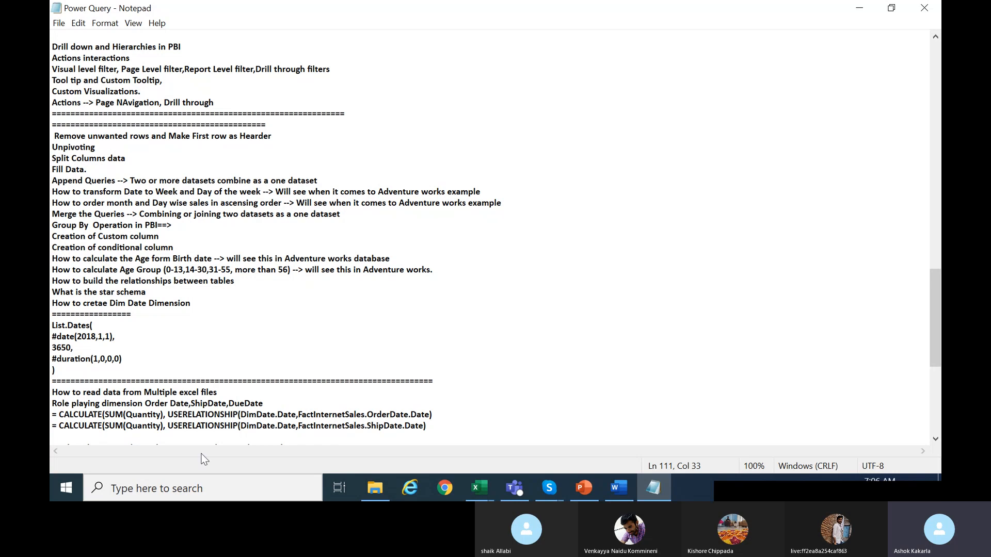
# Launch Power BI Desktop from the Microsoft Power BI Desktop folder in the Start menu.
pyautogui.click(67, 484)
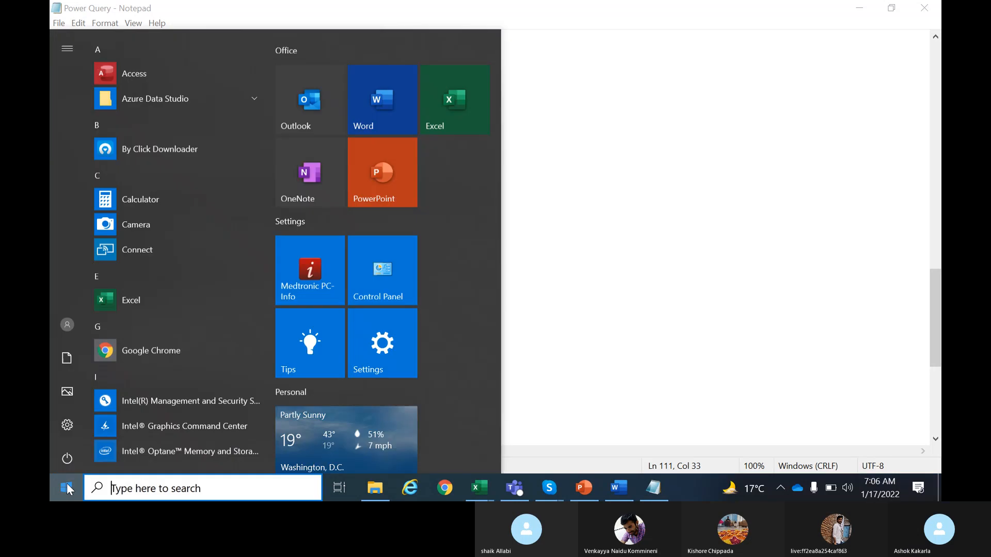
pyautogui.moveTo(268, 119); pyautogui.dragTo(267, 211)
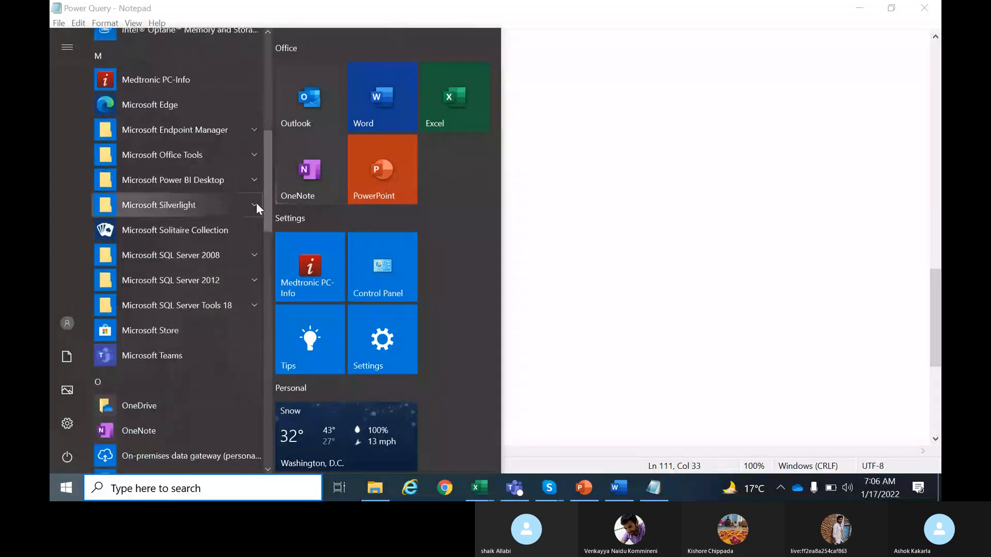
pyautogui.click(228, 182)
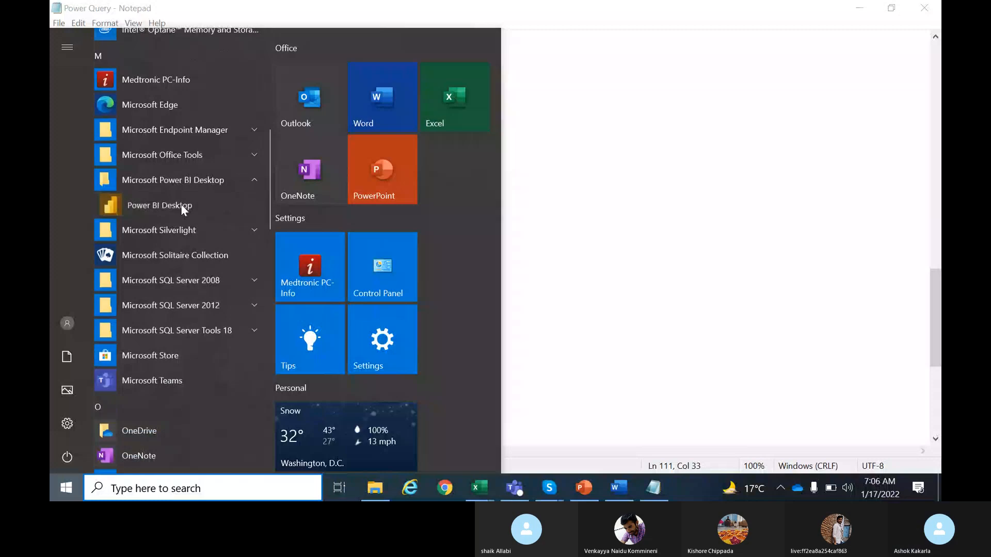
pyautogui.click(180, 205)
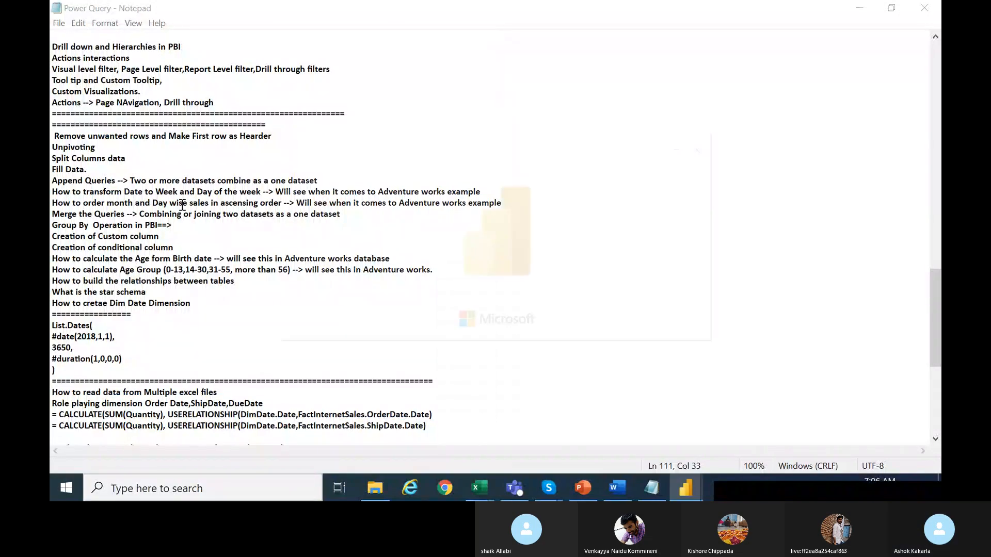
pyautogui.moveTo(551, 496)
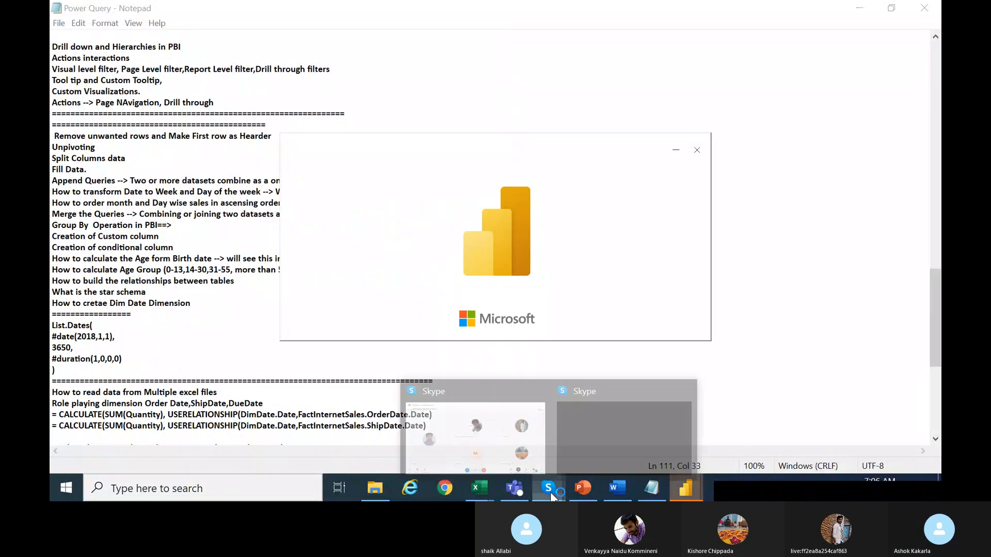
pyautogui.moveTo(467, 451)
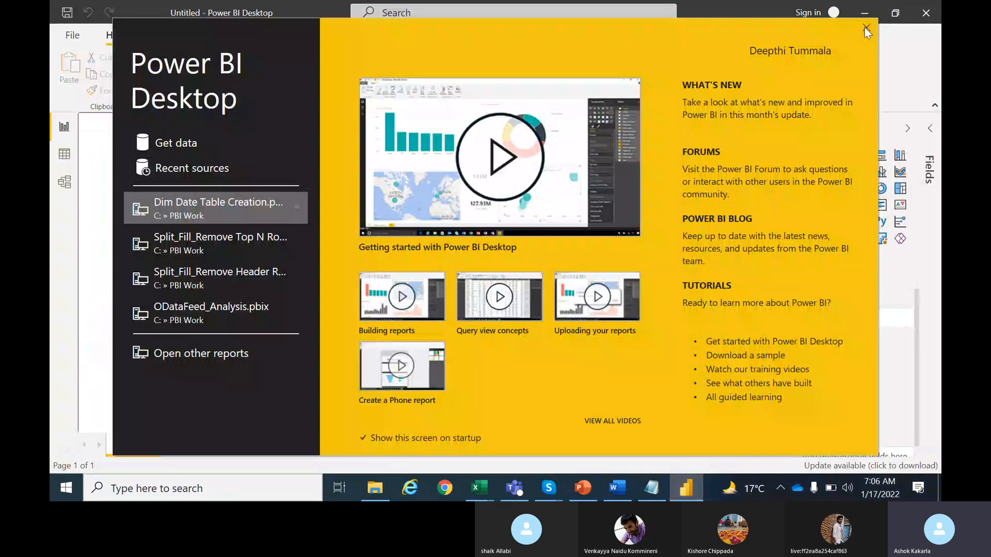
# Close the welcome screen to leave a blank Untitled report with an empty Page 1.
pyautogui.click(866, 28)
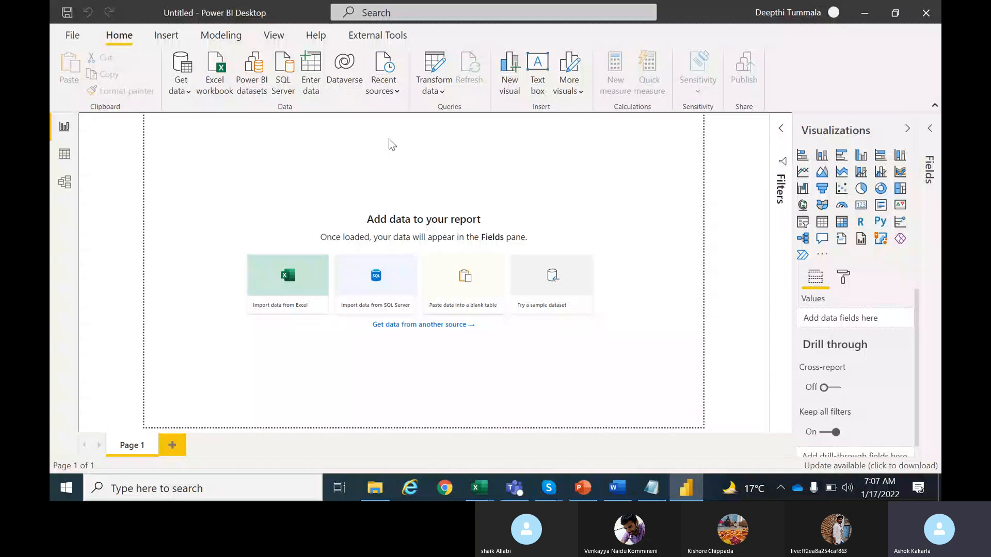
pyautogui.click(180, 82)
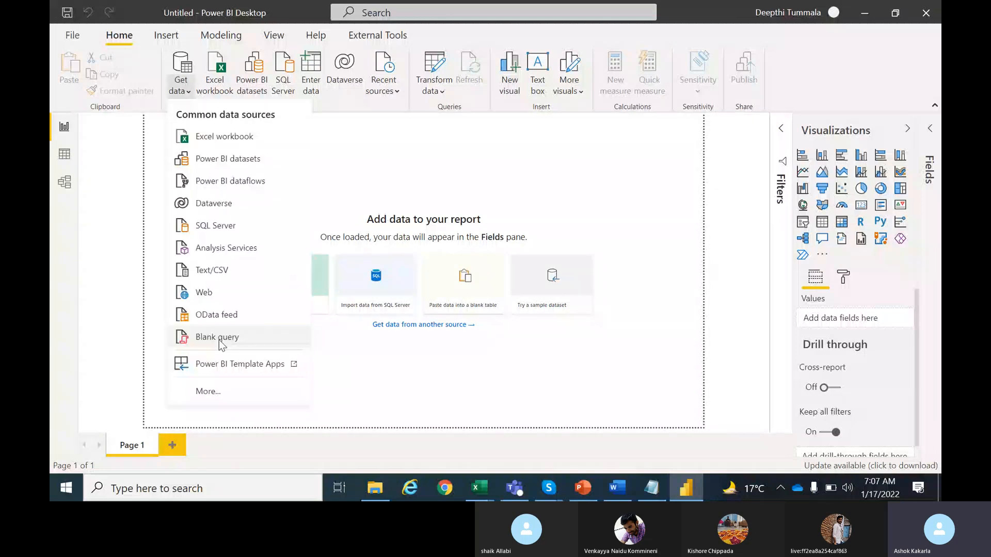
# Create a blank query with code List.Dates(#date(2018,1,1),3650,#duration(1,0,0,0)).
pyautogui.click(221, 340)
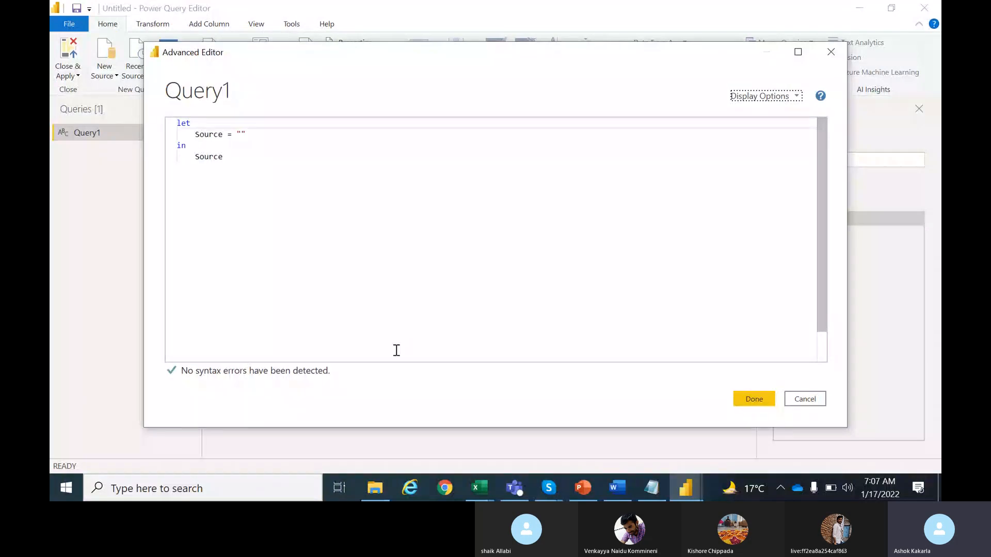
pyautogui.moveTo(223, 156); pyautogui.dragTo(176, 122)
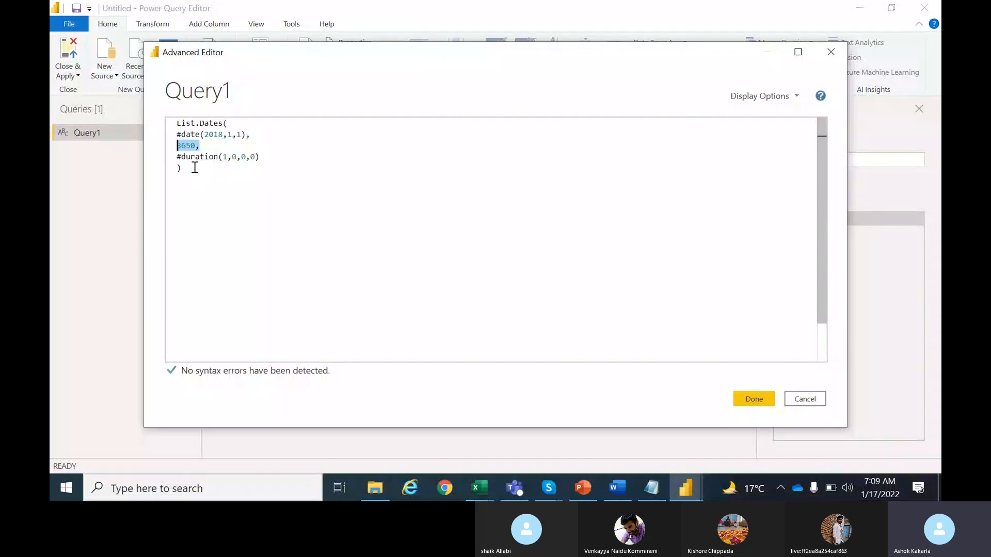
pyautogui.moveTo(195, 168); pyautogui.dragTo(177, 124)
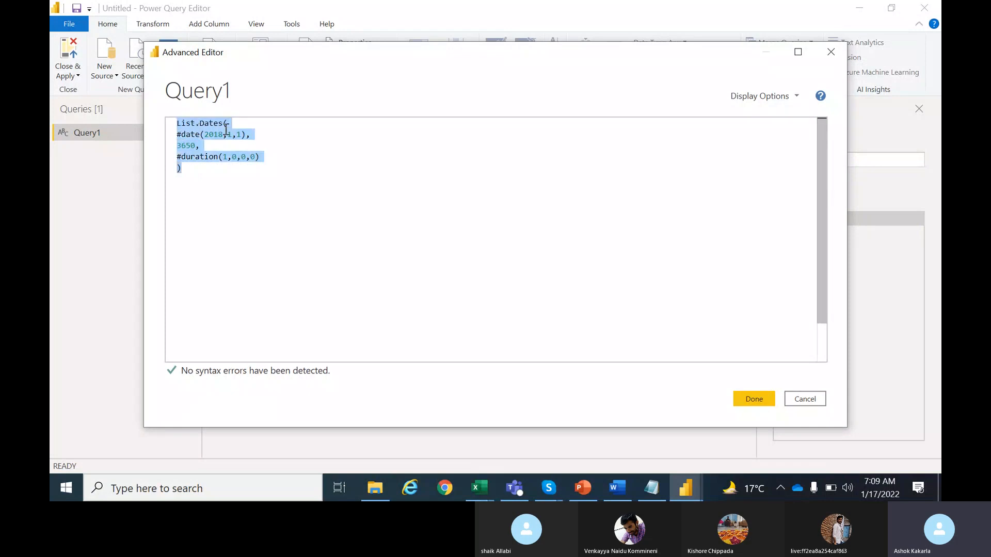
pyautogui.click(210, 136)
pyautogui.click(205, 134)
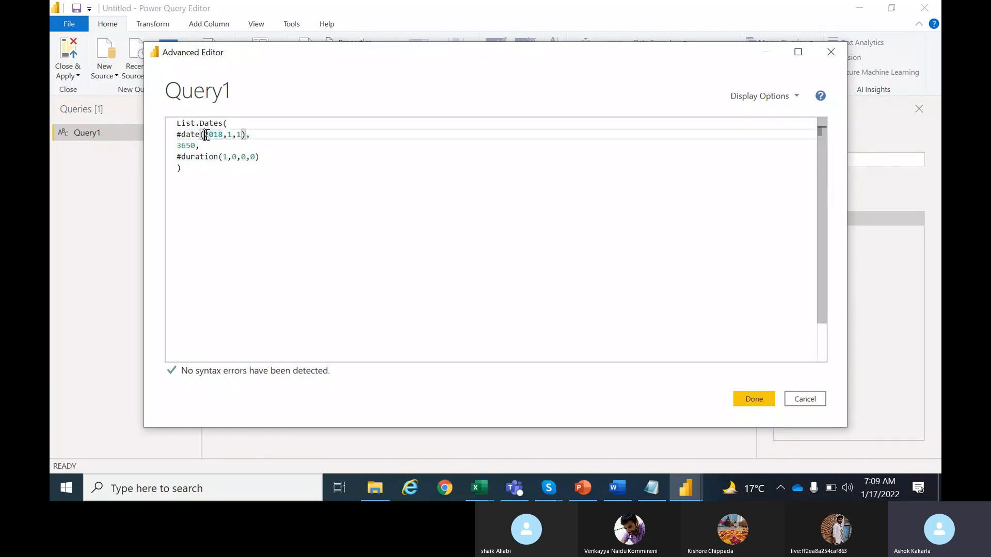
pyautogui.moveTo(205, 134); pyautogui.dragTo(241, 135)
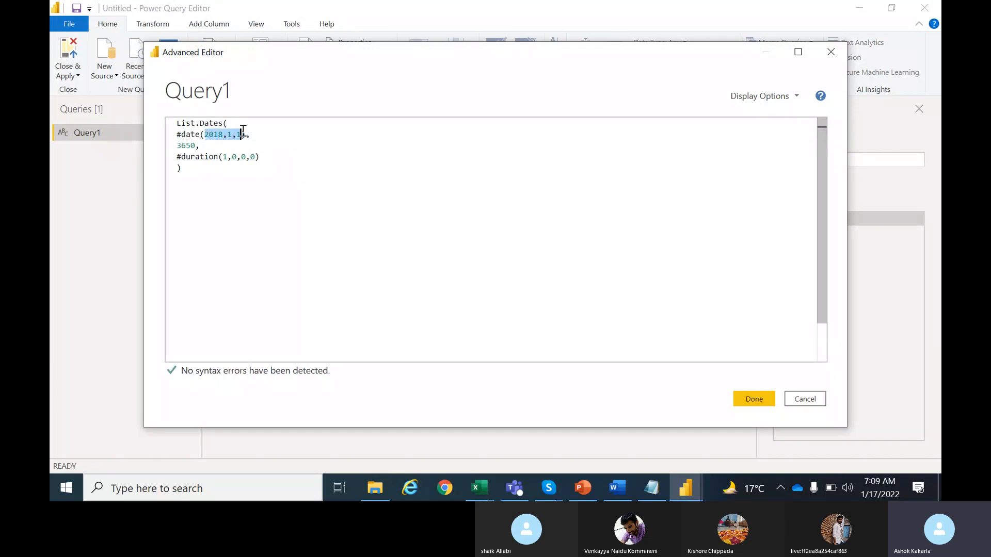
pyautogui.doubleClick(190, 145)
pyautogui.click(764, 402)
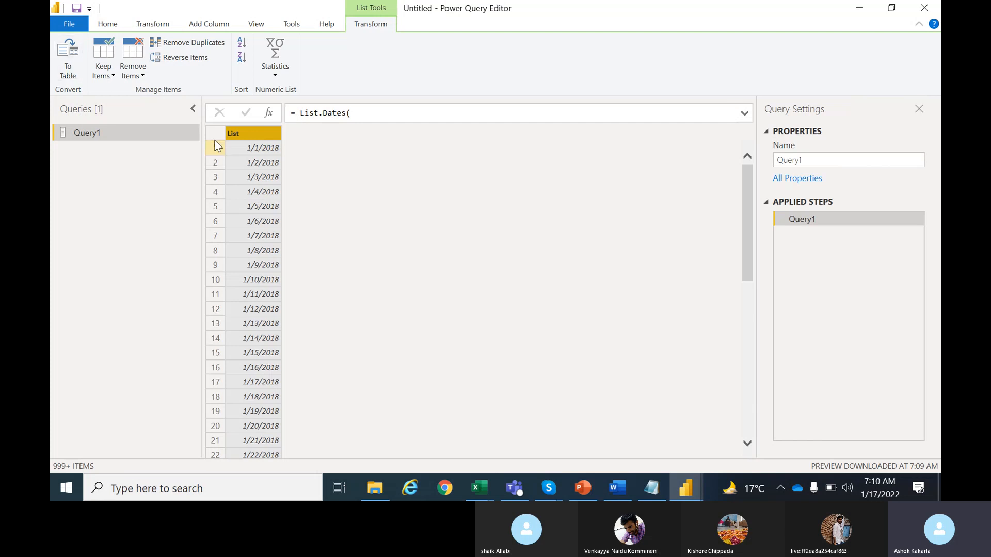
# Convert the date list into a one-column table, keeping delimiter None.
pyautogui.click(72, 71)
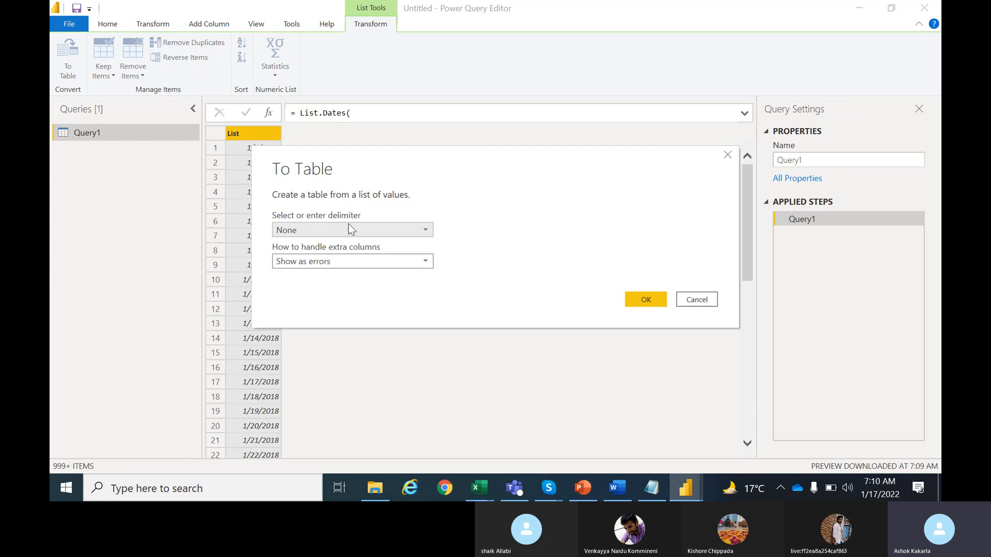
pyautogui.click(644, 302)
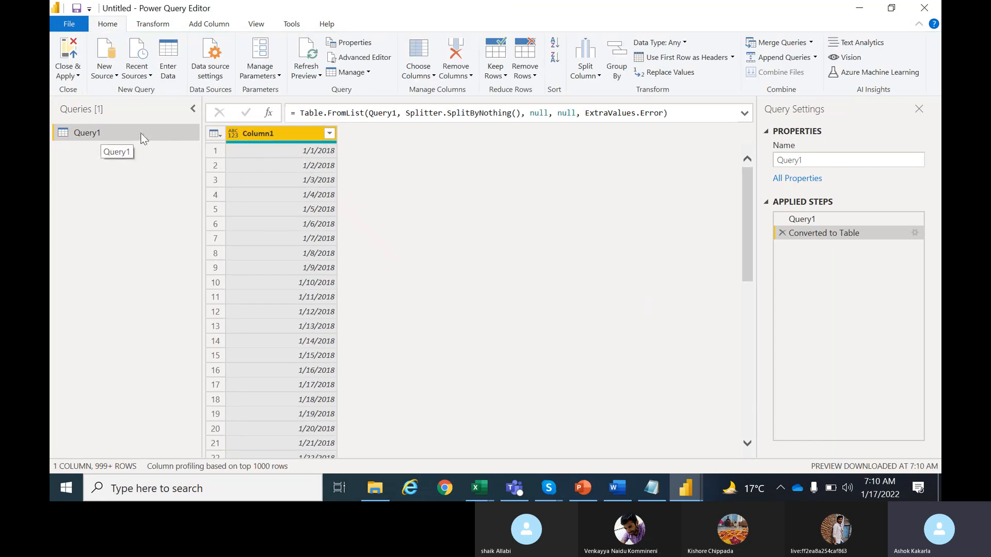
# Rename the query to Date.
pyautogui.tripleClick(789, 160)
pyautogui.write('Date')
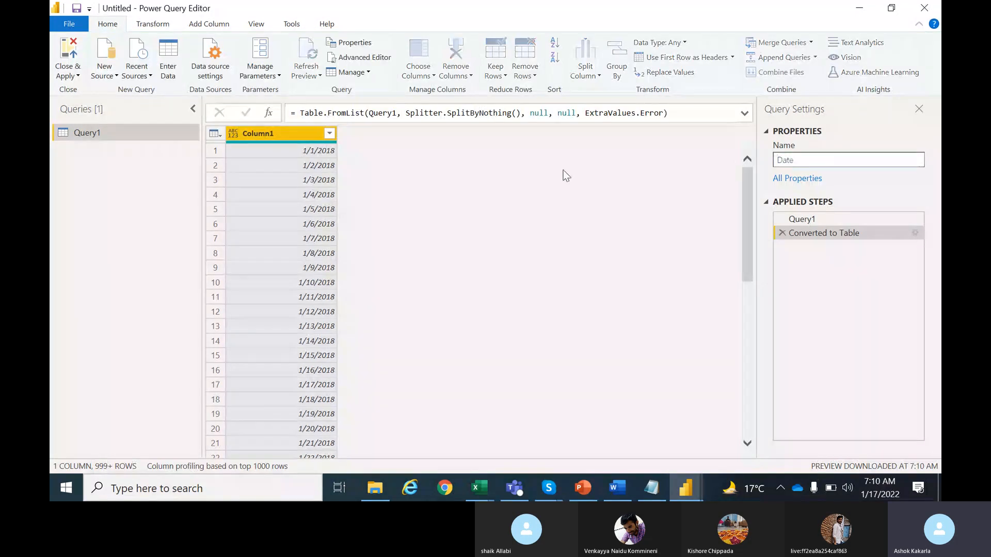
pyautogui.press('Return')
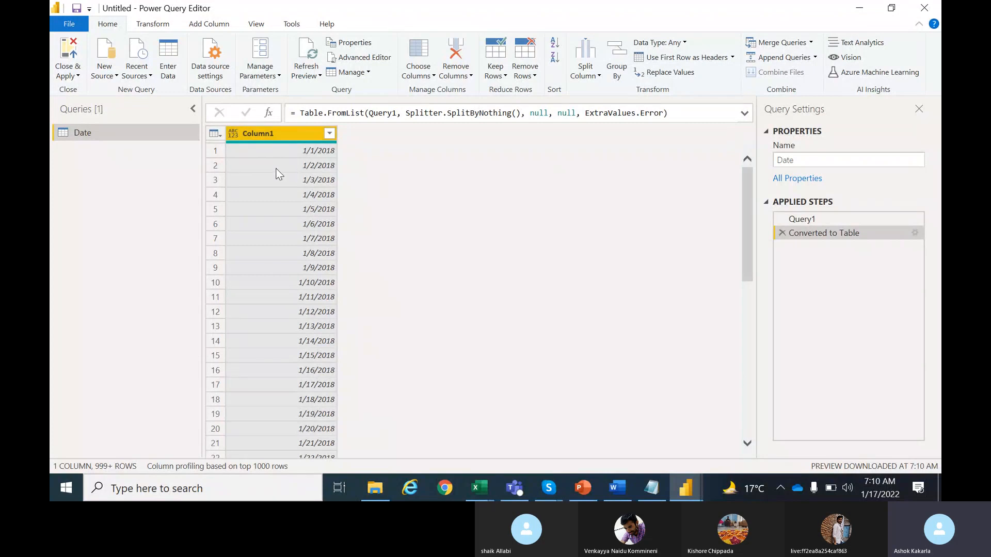
# Change Column1's type to Date and rename the column Date.
pyautogui.rightClick(272, 140)
pyautogui.moveTo(326, 265)
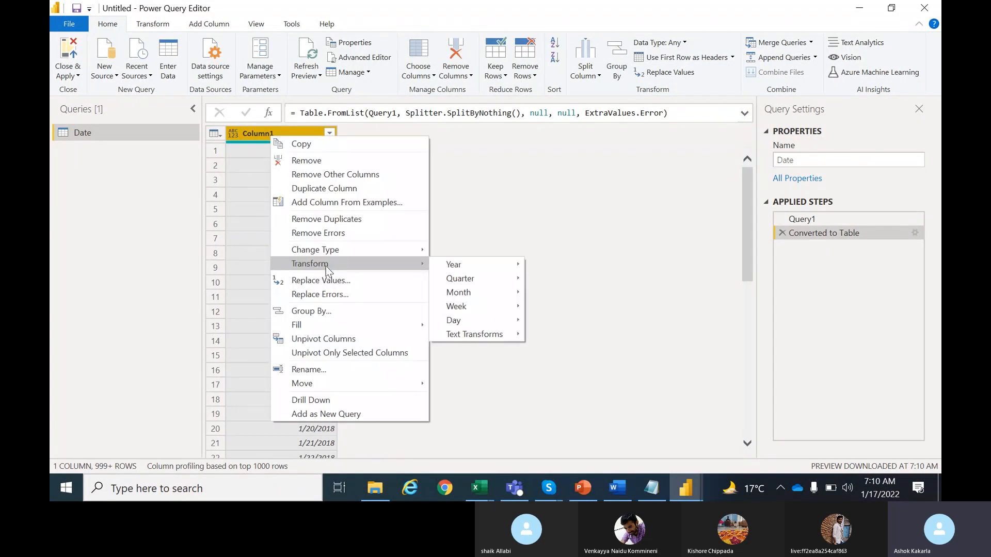
pyautogui.moveTo(462, 291)
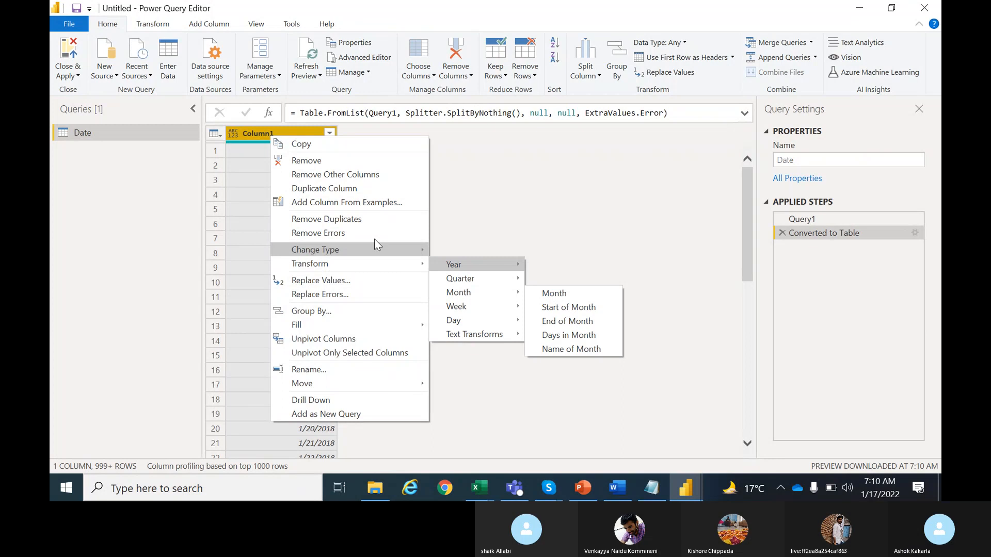
pyautogui.moveTo(347, 249)
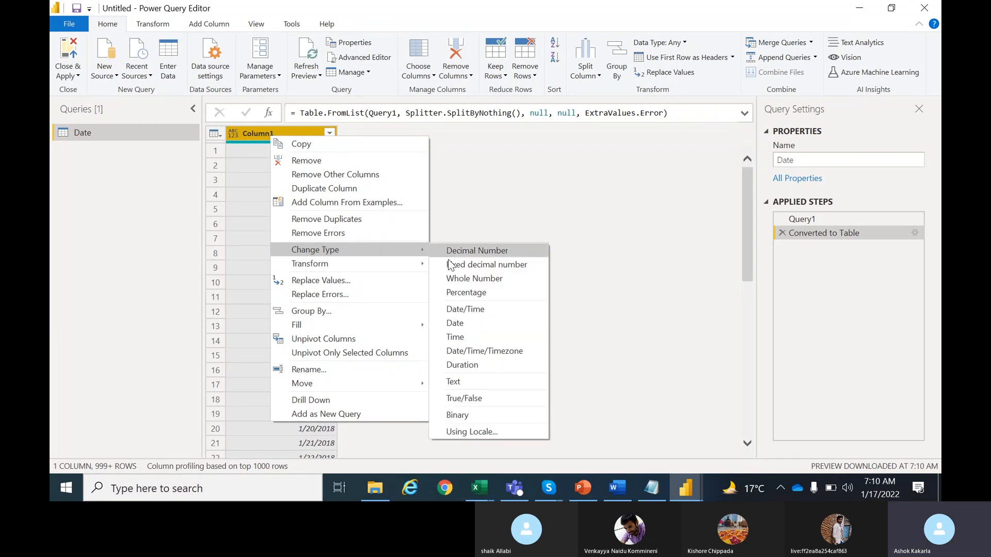
pyautogui.click(476, 323)
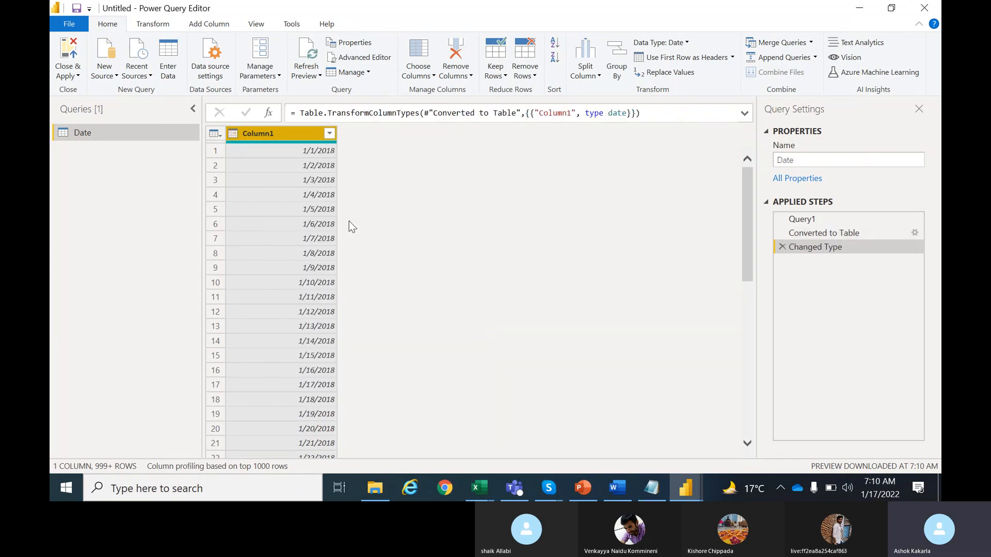
pyautogui.doubleClick(288, 135)
pyautogui.write('Date')
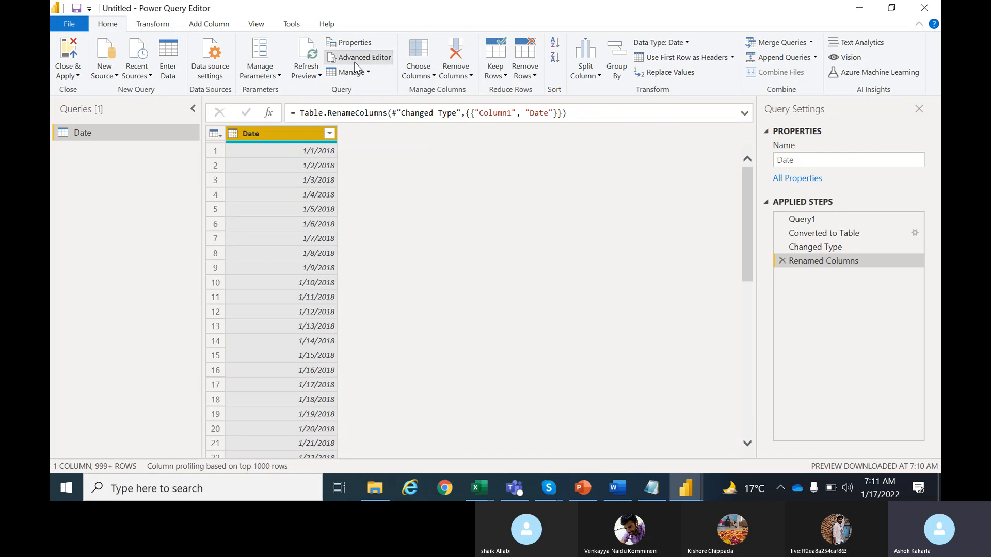
# Open the Advanced Editor and review the List.Dates lines and the closing in clause.
pyautogui.click(355, 63)
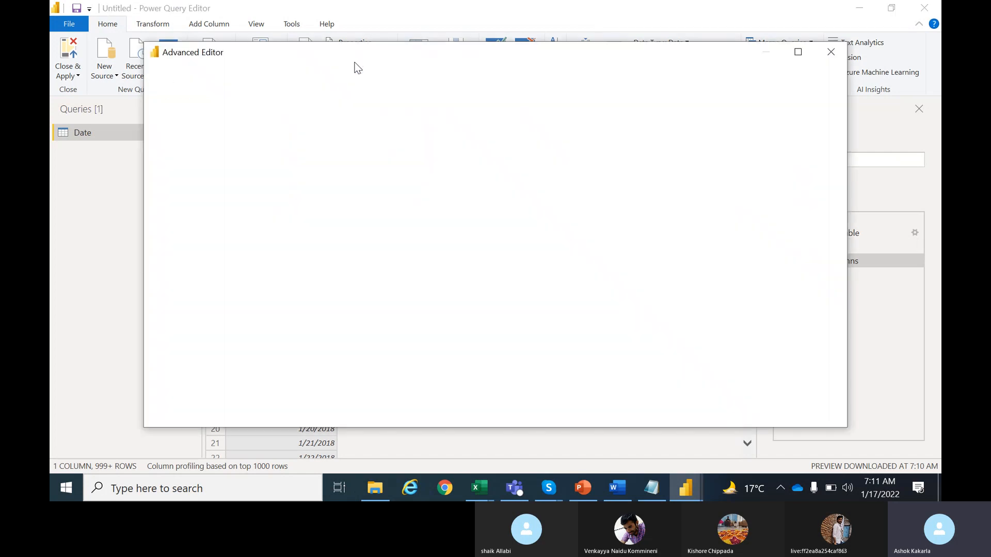
pyautogui.moveTo(200, 157); pyautogui.dragTo(176, 131)
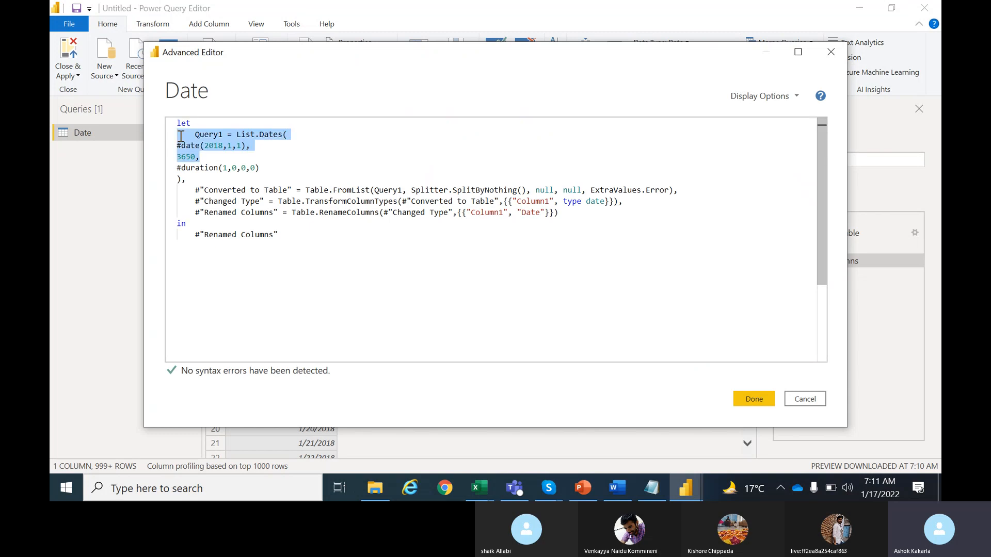
pyautogui.click(264, 167)
pyautogui.moveTo(264, 167); pyautogui.dragTo(176, 123)
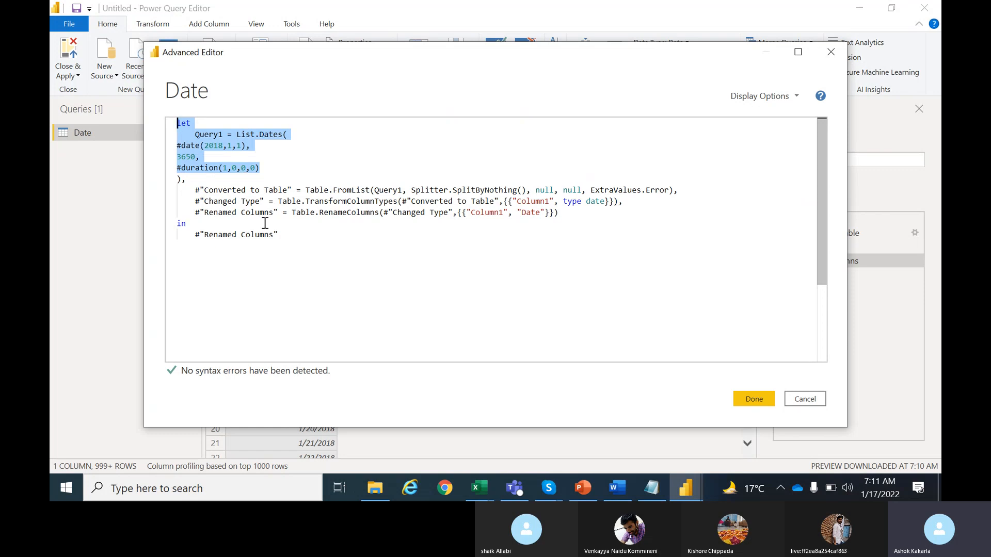
pyautogui.click(287, 234)
pyautogui.moveTo(287, 234); pyautogui.dragTo(177, 127)
pyautogui.click(242, 175)
# Review the type-change, rename and Converted to Table steps, then cancel without changes.
pyautogui.doubleClick(594, 201)
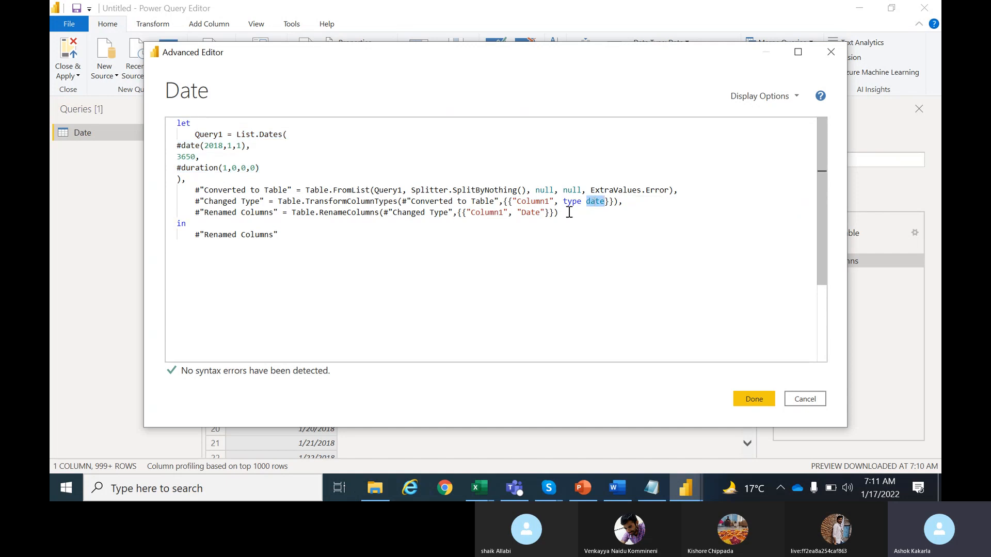
pyautogui.doubleClick(488, 213)
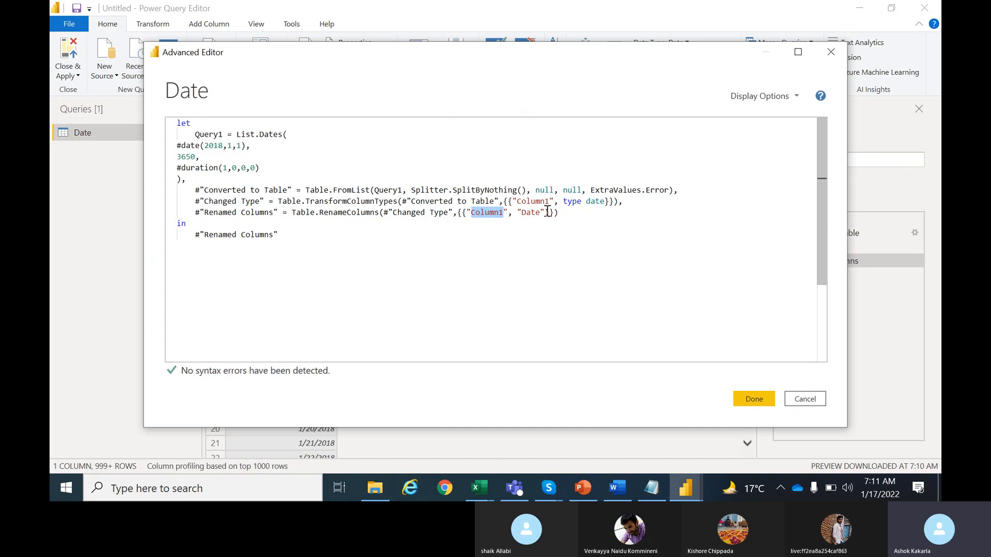
pyautogui.doubleClick(530, 213)
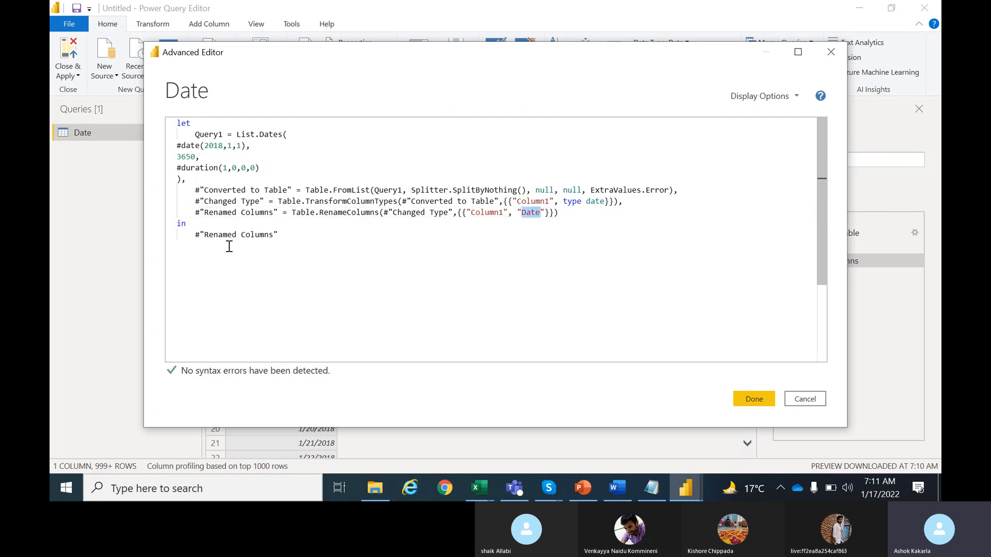
pyautogui.doubleClick(232, 190)
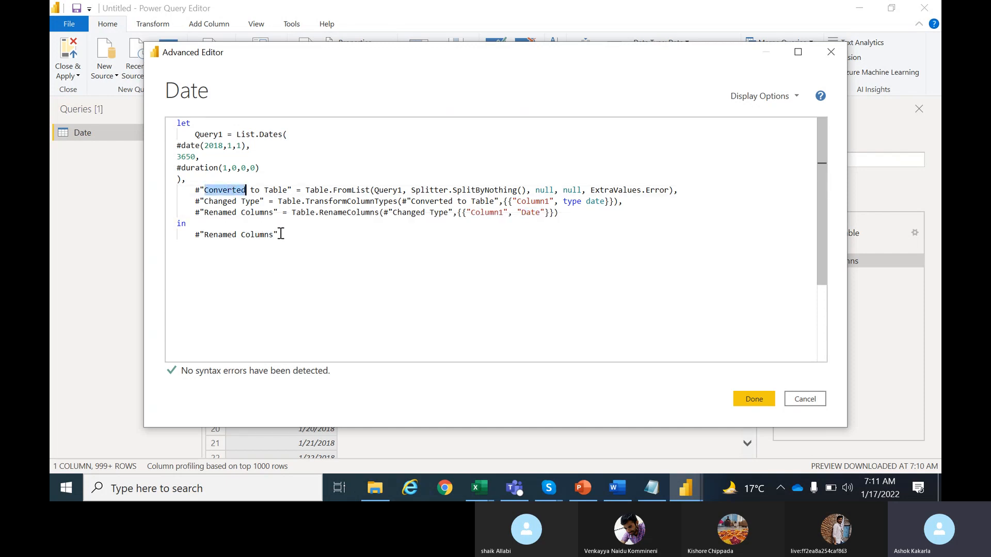
pyautogui.moveTo(280, 235); pyautogui.dragTo(186, 223)
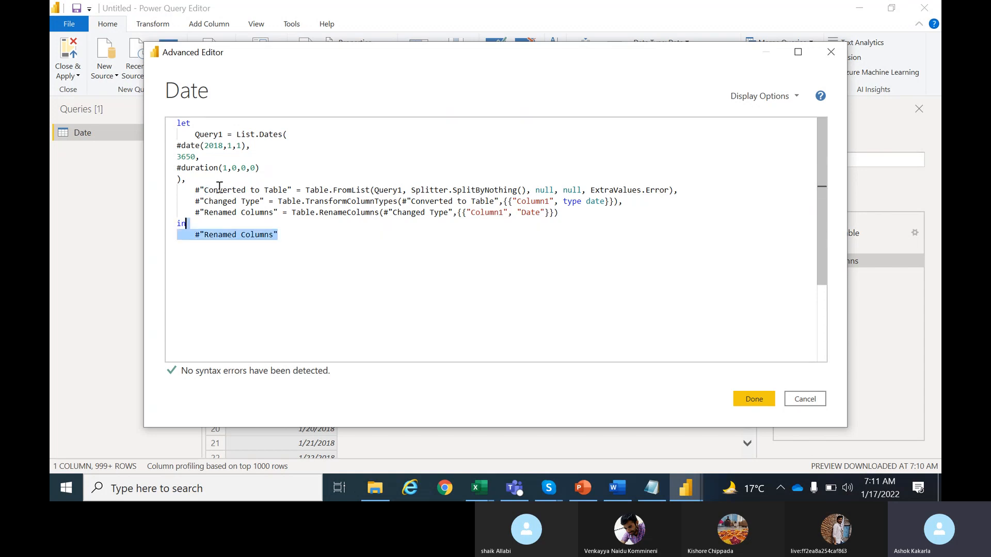
pyautogui.hotkey('ctrl', 'a')
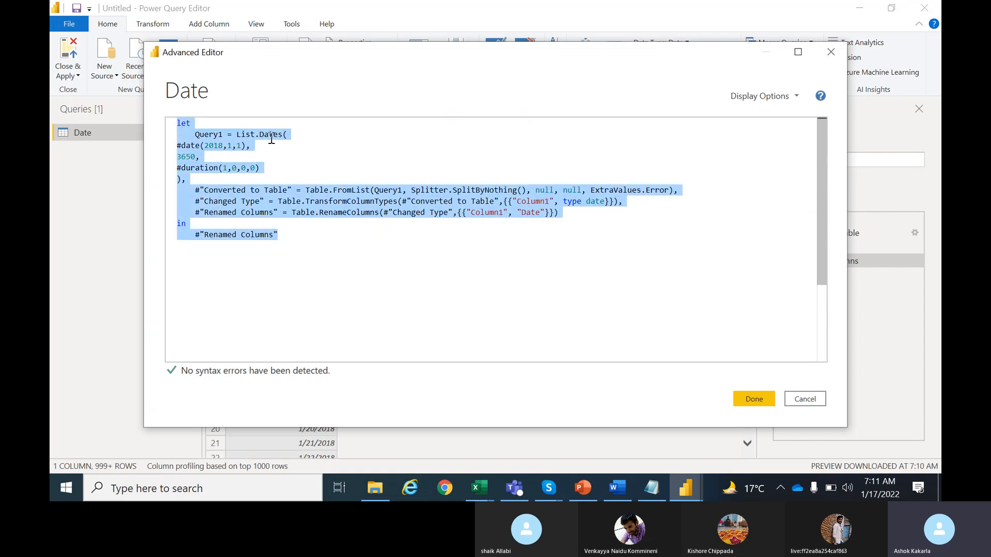
pyautogui.click(802, 398)
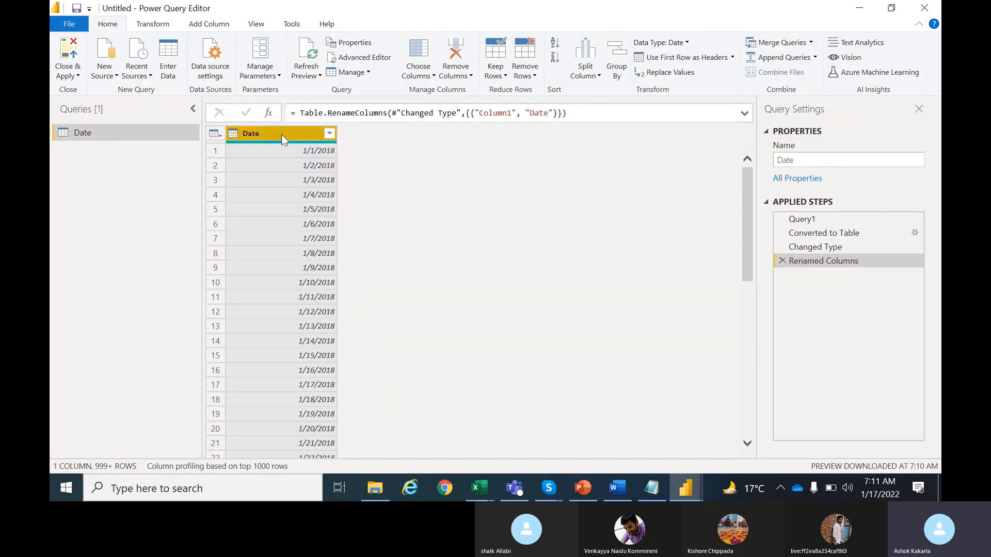
# Duplicate the Date column to create Date - Copy.
pyautogui.rightClick(266, 130)
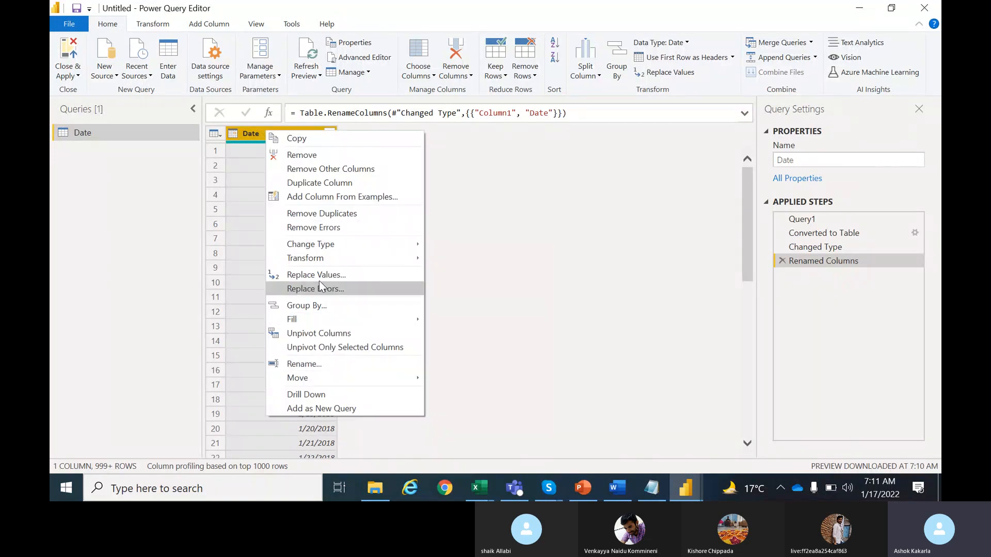
pyautogui.moveTo(322, 256)
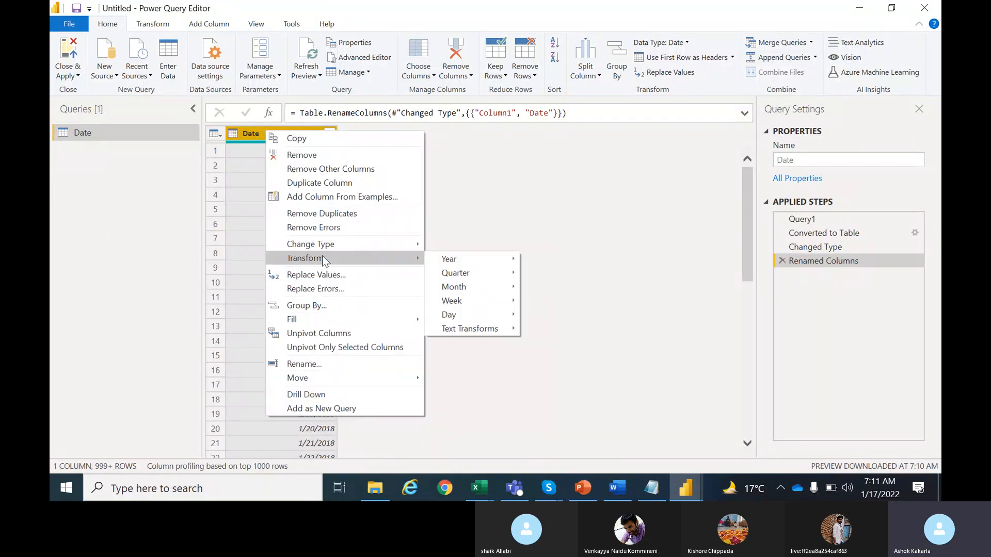
pyautogui.click(519, 197)
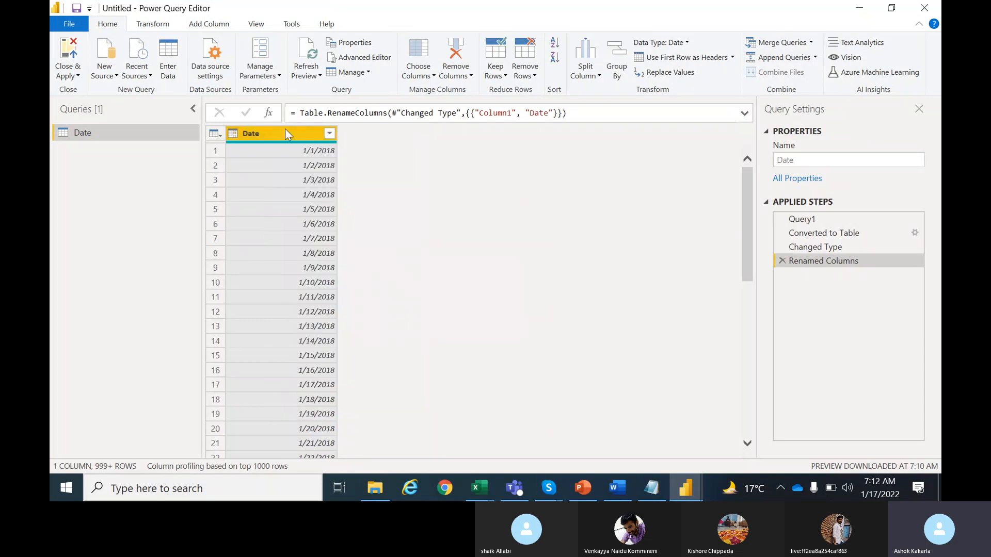
pyautogui.rightClick(267, 138)
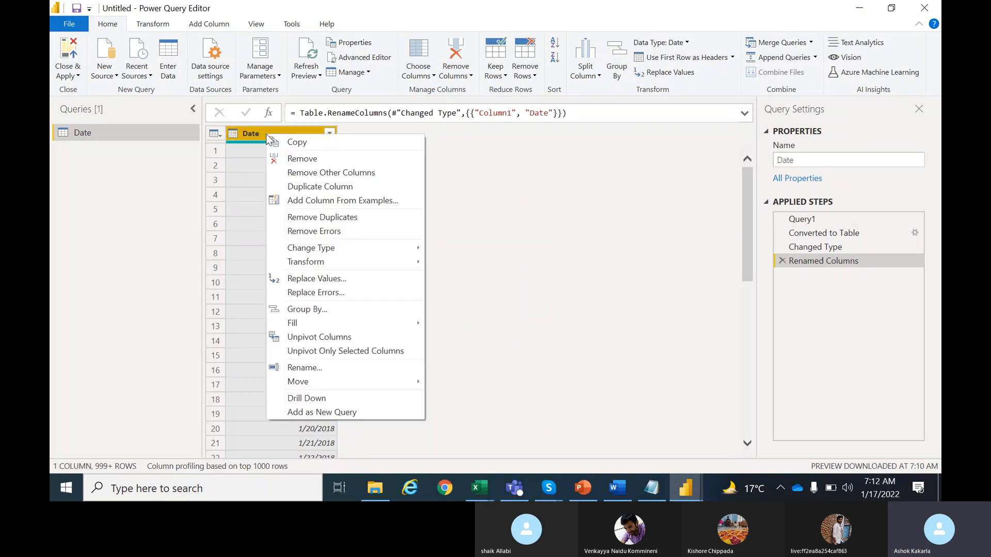
pyautogui.click(326, 189)
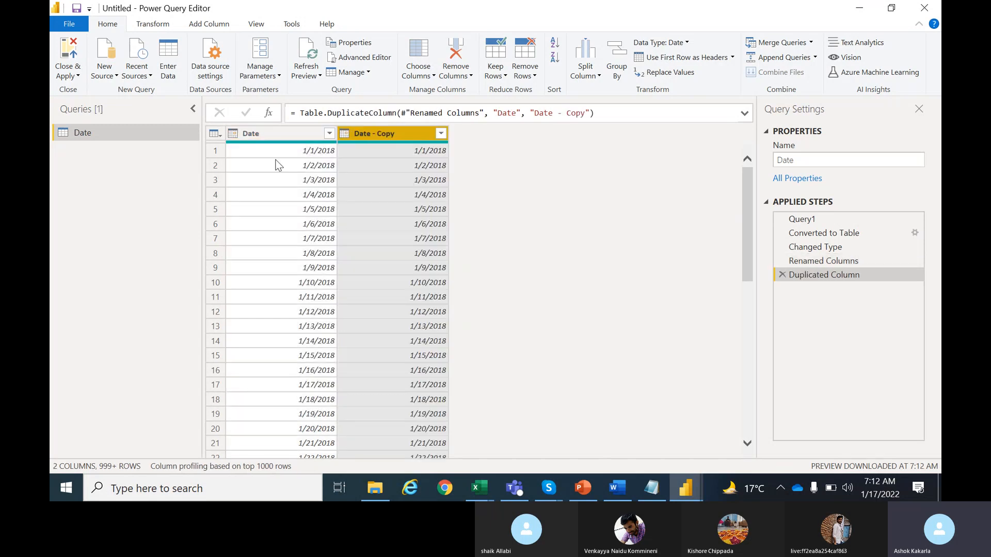
# Transform Date - Copy into month names such as January.
pyautogui.rightClick(400, 132)
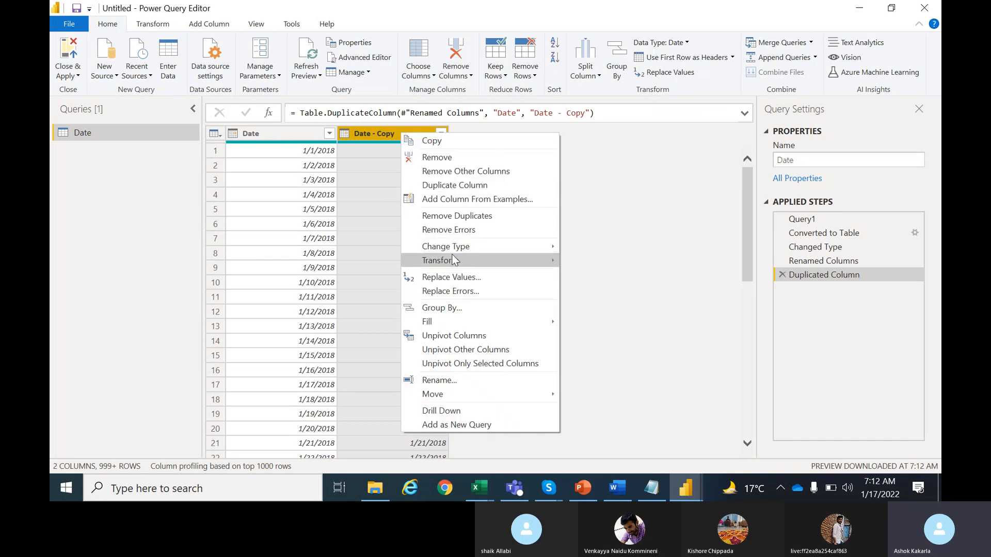
pyautogui.moveTo(454, 260)
pyautogui.moveTo(594, 266)
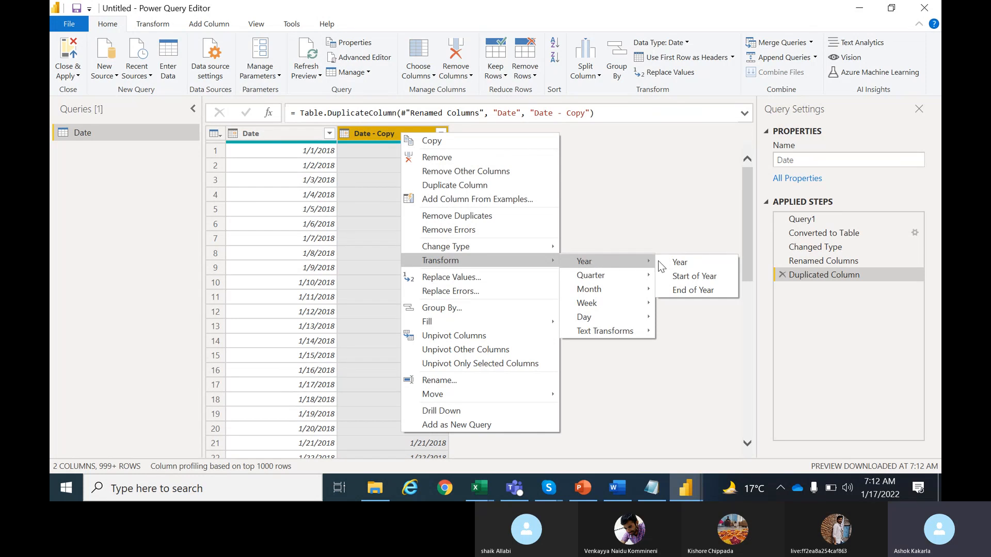
pyautogui.moveTo(607, 293)
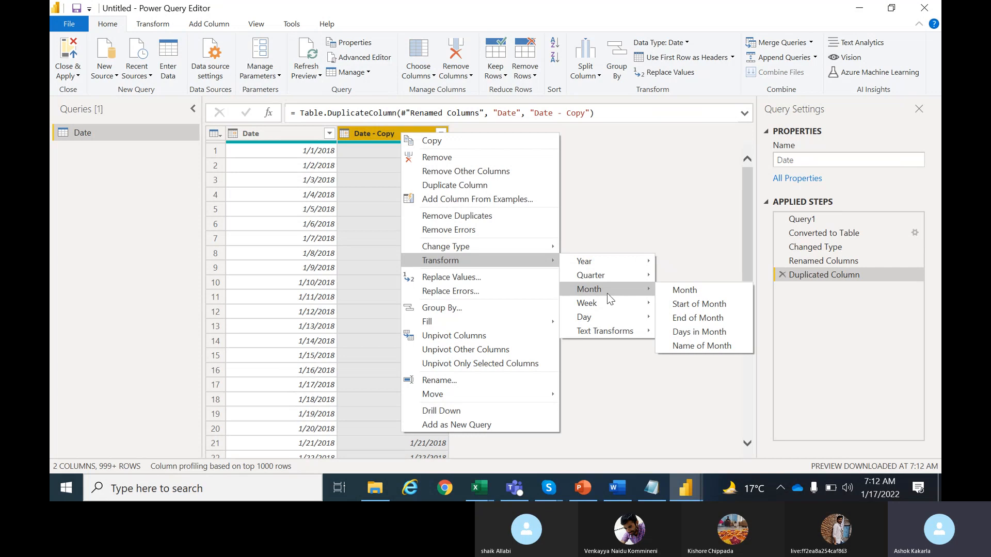
pyautogui.click(697, 345)
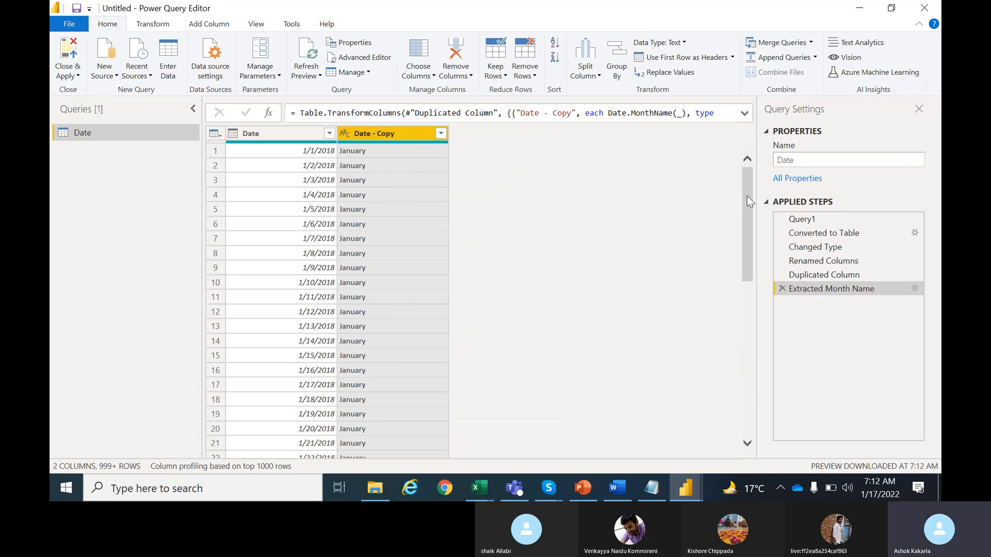
pyautogui.moveTo(747, 196); pyautogui.dragTo(722, 196)
pyautogui.click(270, 135)
# Duplicate Date again, extract its year (2018), and rename that column Year.
pyautogui.rightClick(272, 138)
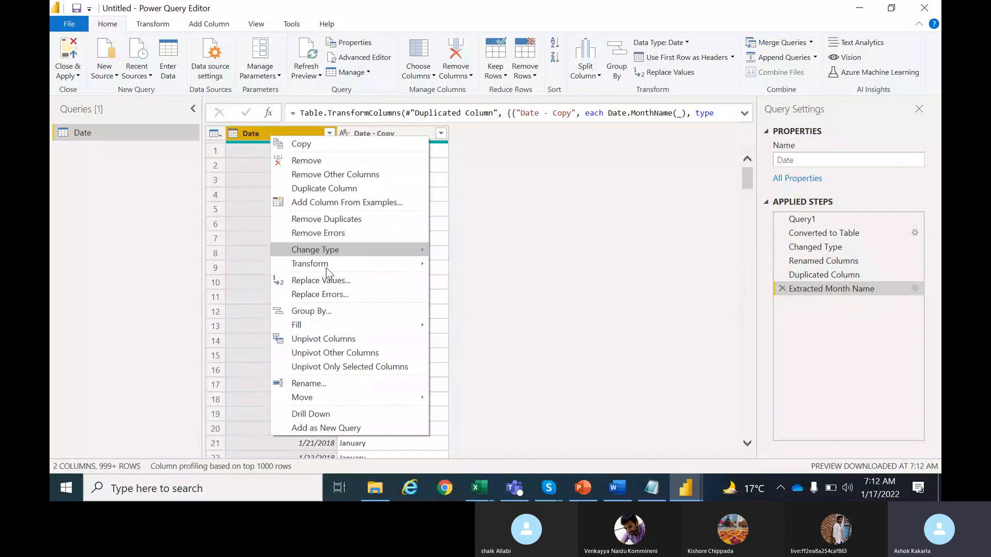
pyautogui.moveTo(323, 264)
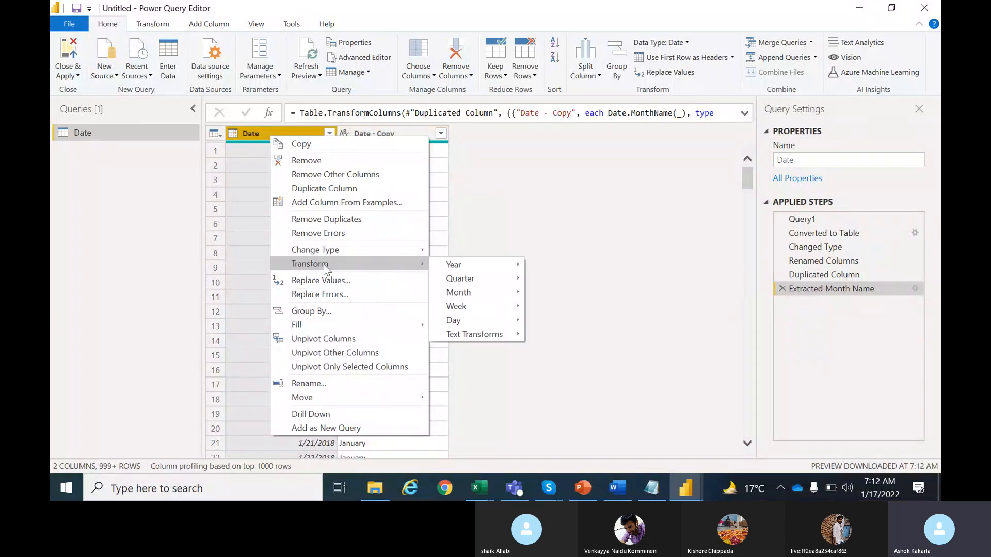
pyautogui.click(319, 189)
pyautogui.rightClick(497, 132)
pyautogui.moveTo(546, 262)
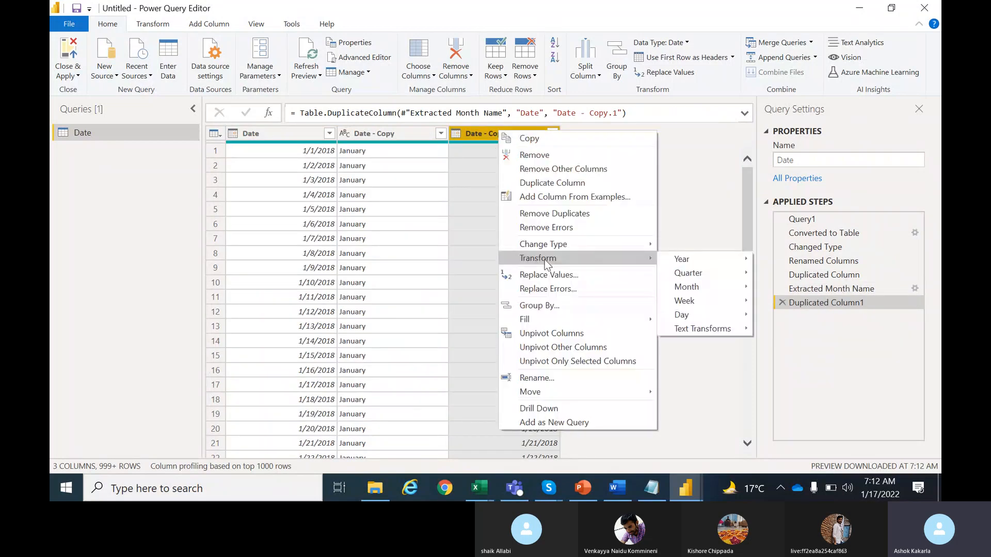
pyautogui.moveTo(682, 259)
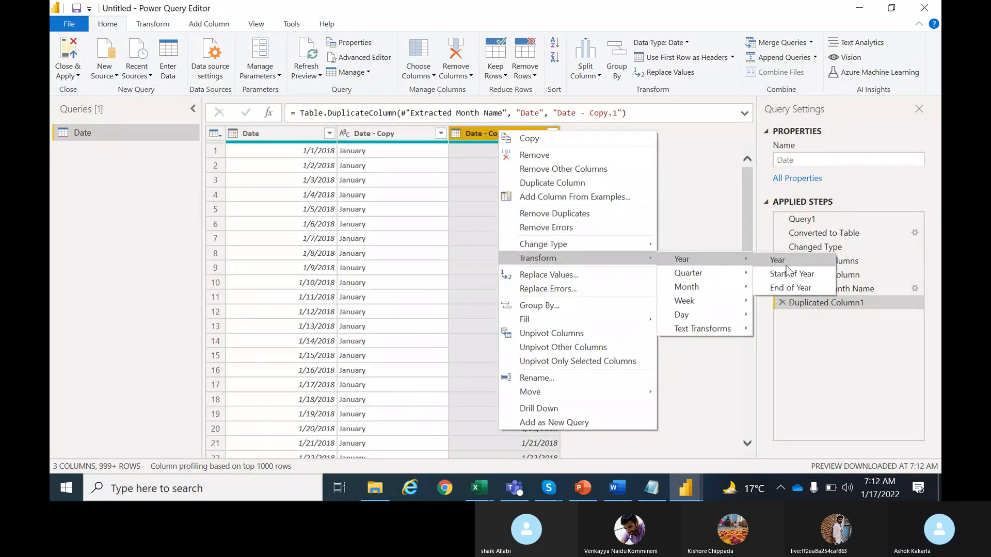
pyautogui.click(774, 259)
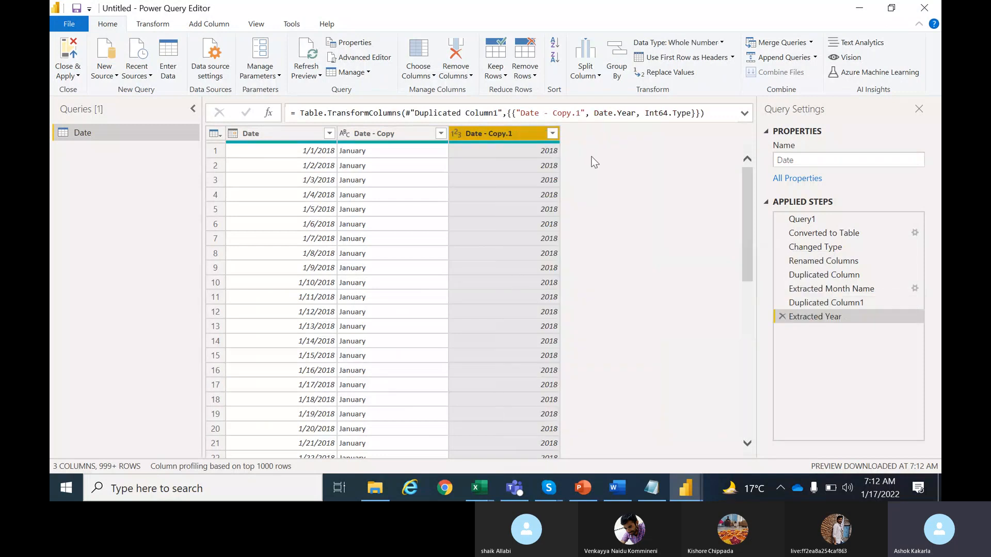
pyautogui.doubleClick(509, 134)
pyautogui.write('Year')
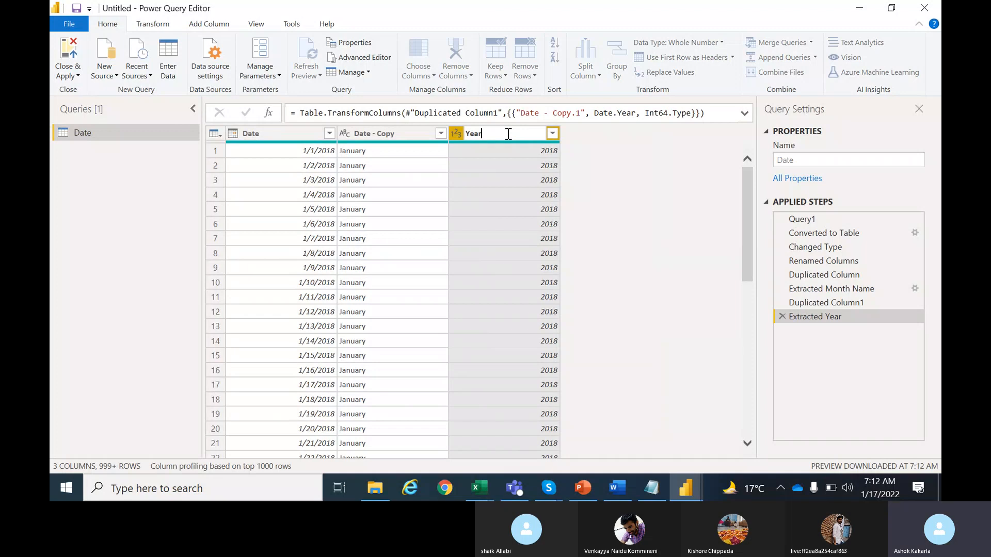
pyautogui.press('Return')
# Rename the month column Month, then turn the newest Date copy into a weekday-name column Day.
pyautogui.doubleClick(404, 133)
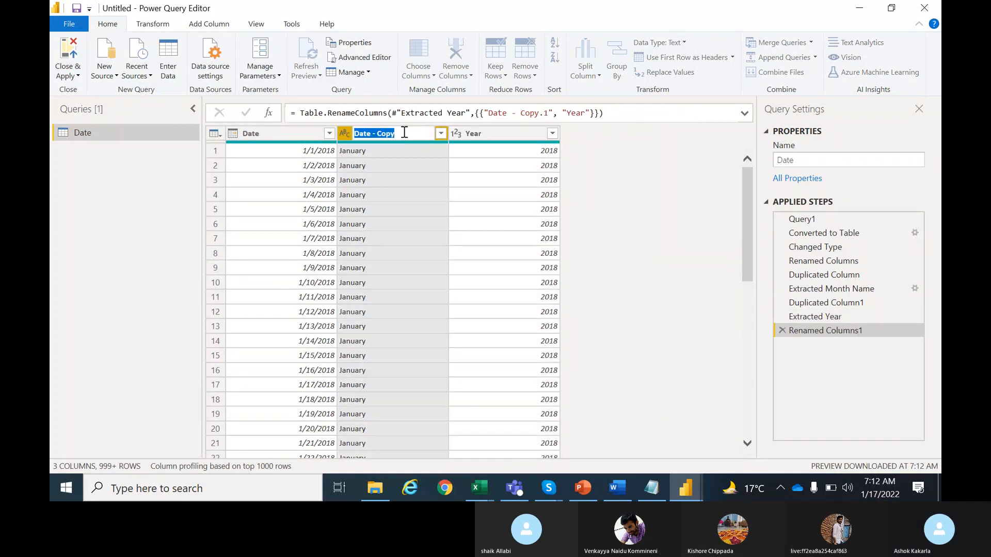
pyautogui.write('Month')
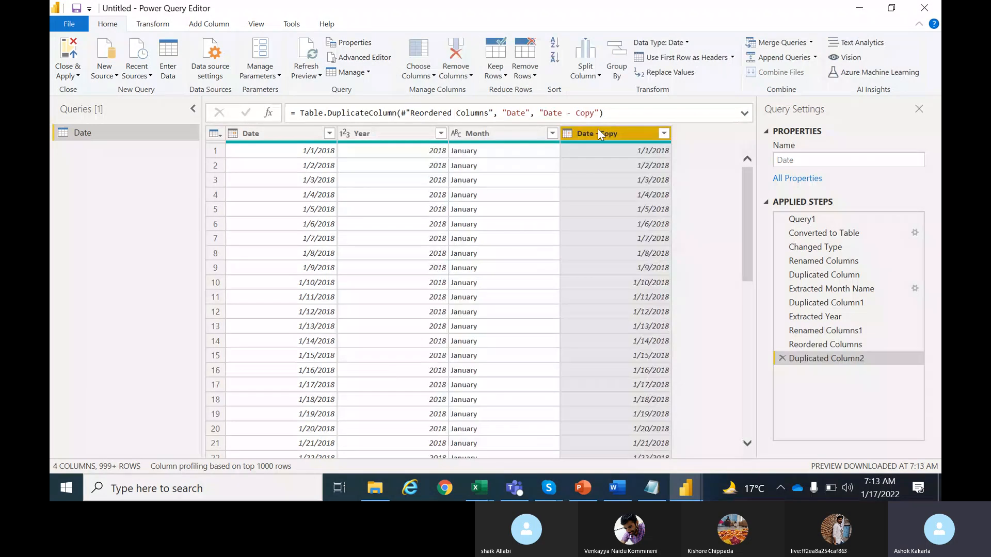
pyautogui.rightClick(599, 130)
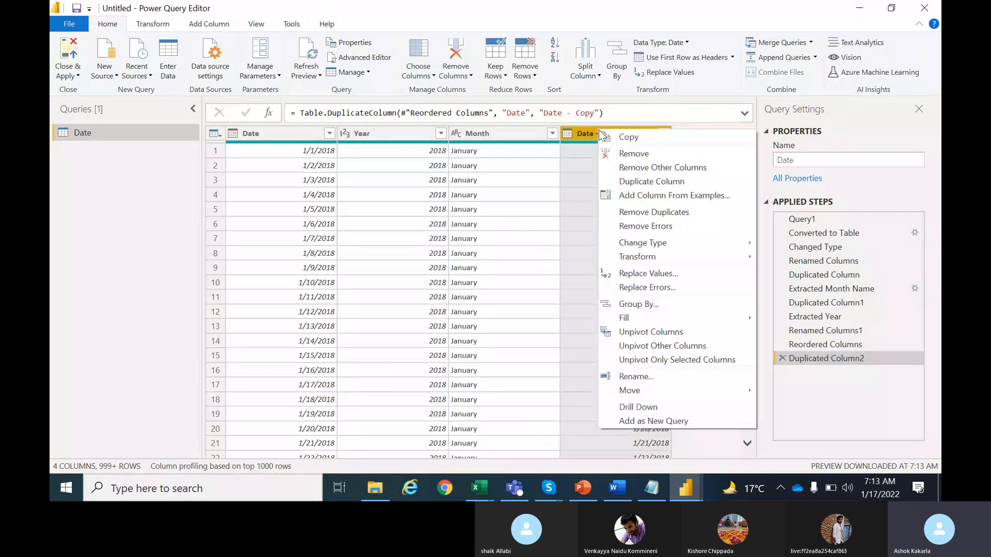
pyautogui.moveTo(640, 256)
pyautogui.moveTo(791, 316)
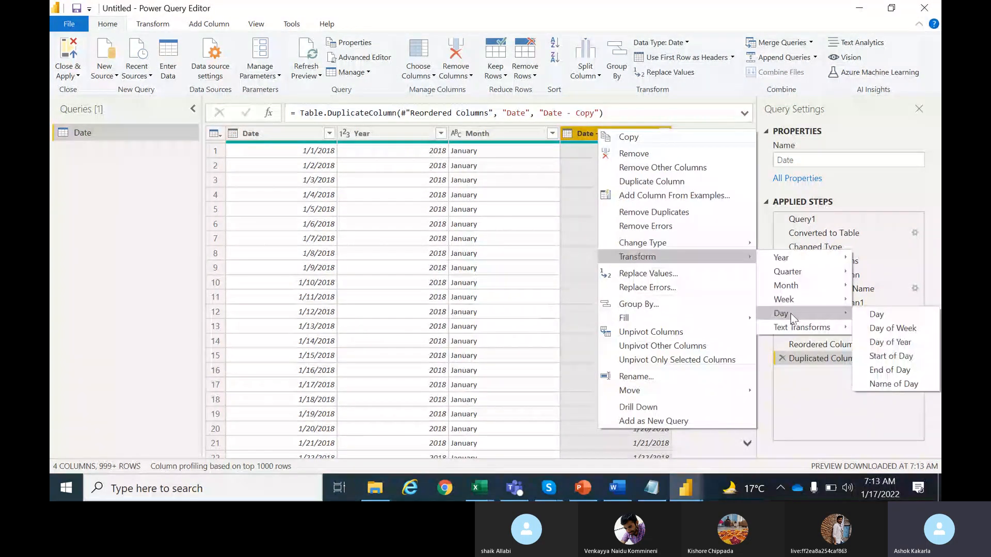
pyautogui.click(887, 384)
pyautogui.doubleClick(631, 132)
pyautogui.write('Day')
pyautogui.press('Return')
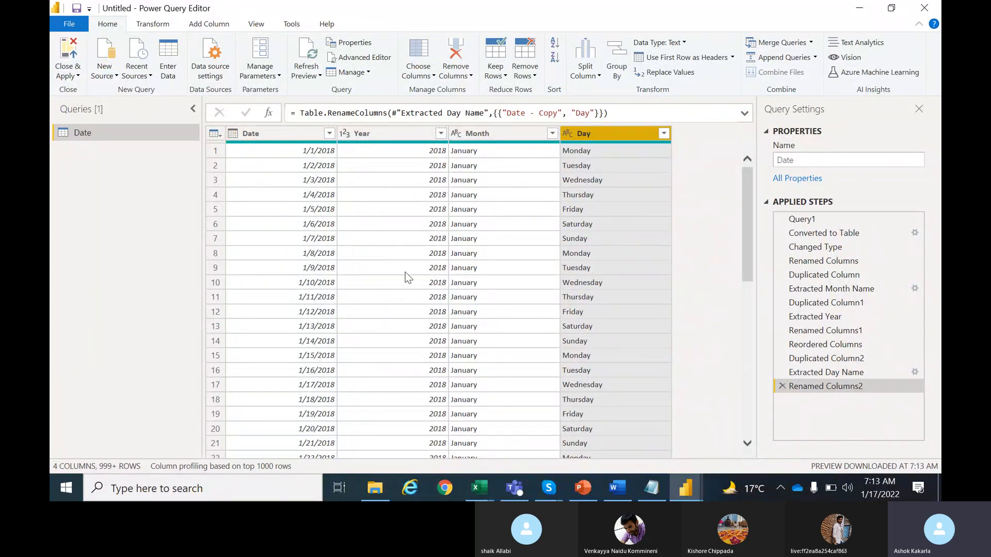
pyautogui.click(78, 76)
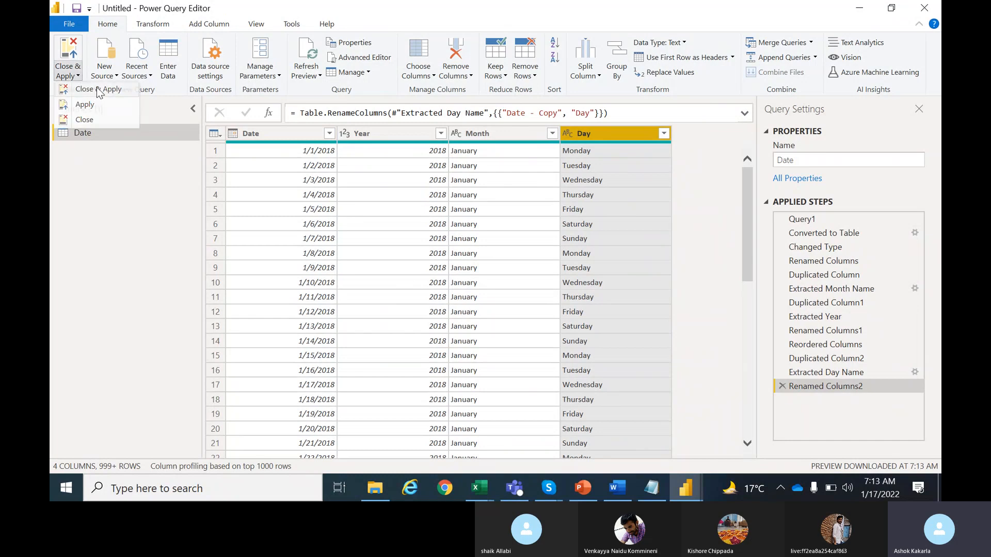
# Close & Apply the query and expand the Date table to show Date, Day, Month, Year.
pyautogui.click(97, 88)
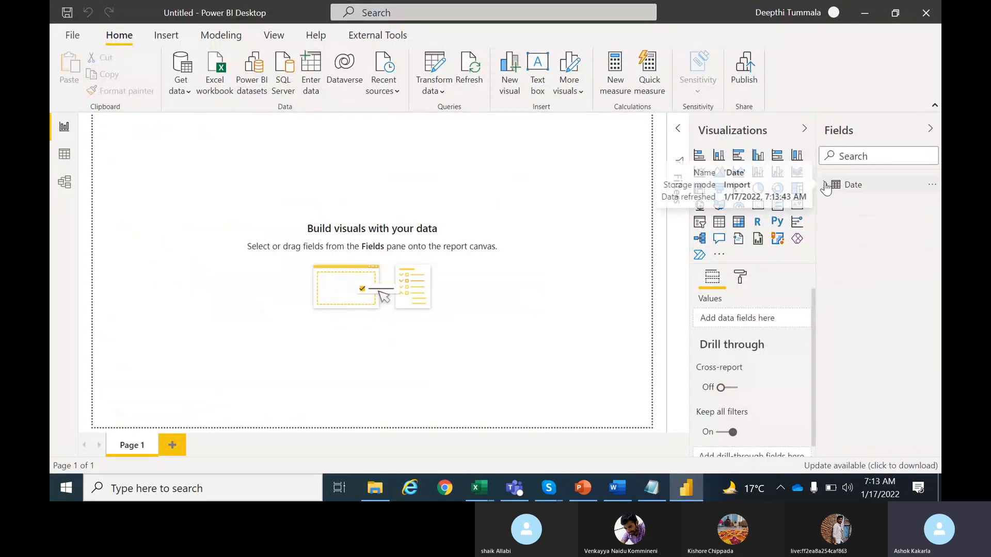
pyautogui.click(825, 185)
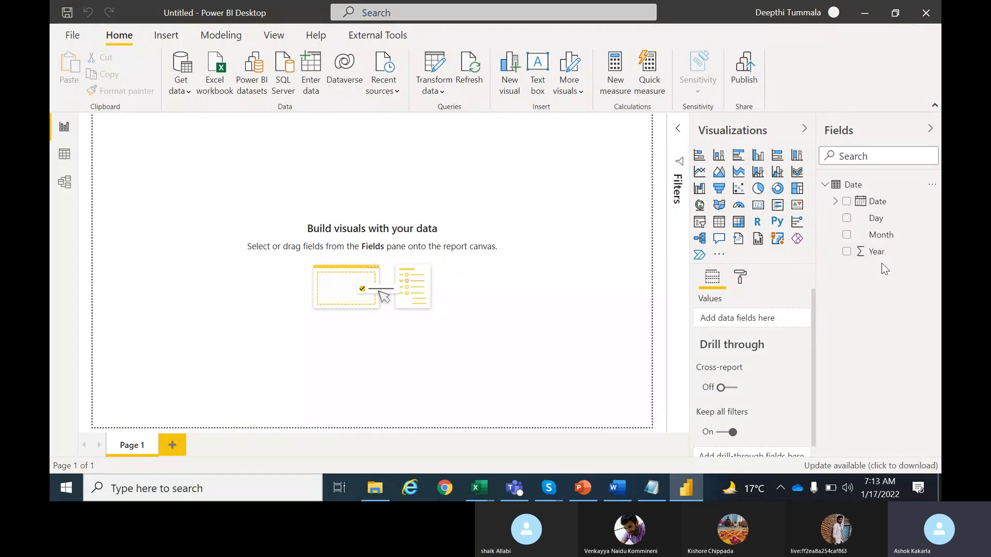
pyautogui.click(446, 91)
# Reopen Power Query Editor on the Date query with its Date, Year, Month and Day columns.
pyautogui.click(463, 116)
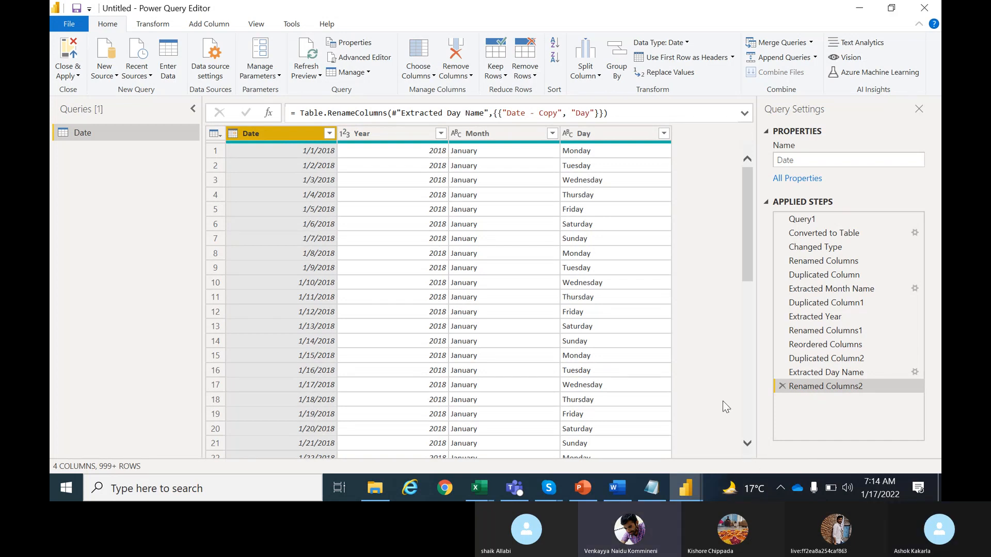
pyautogui.moveTo(553, 485)
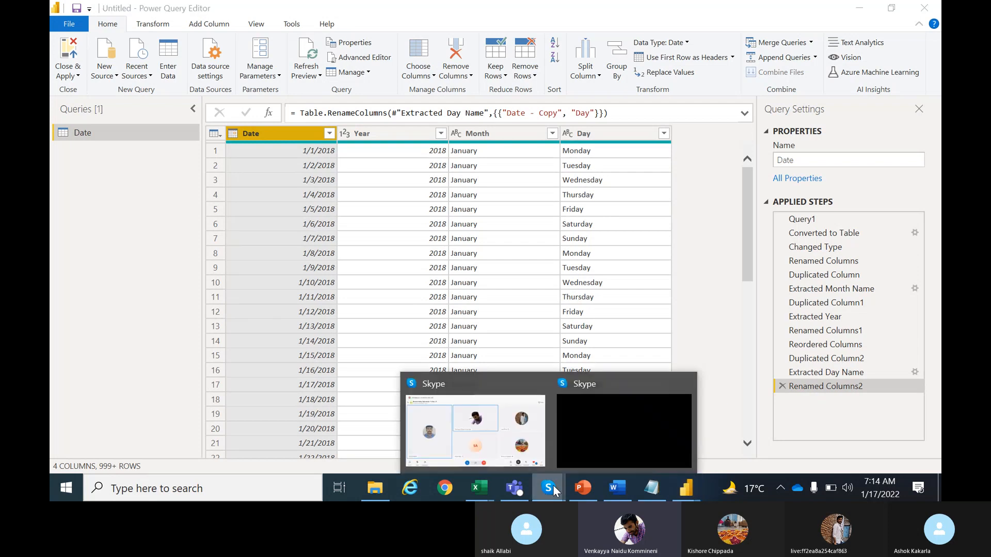
pyautogui.click(533, 448)
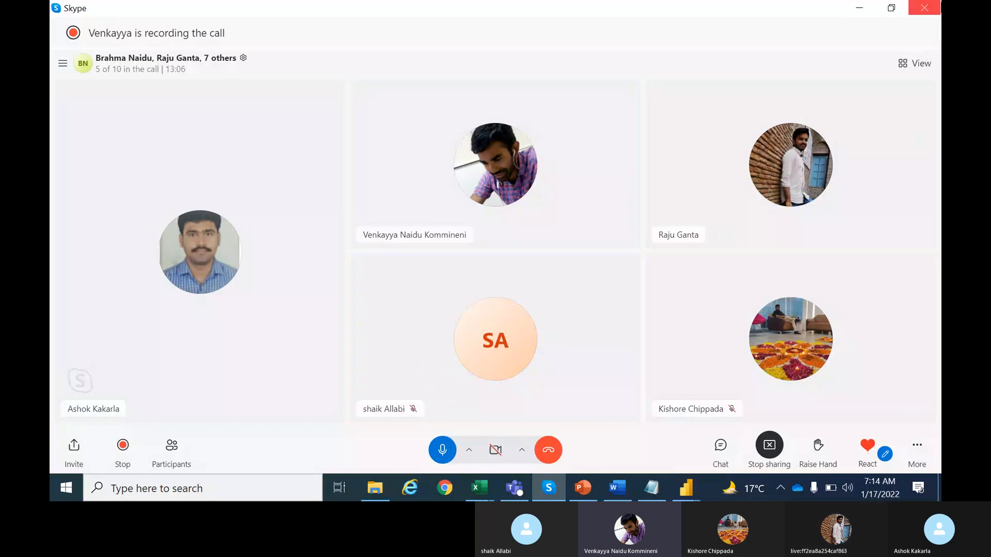
pyautogui.click(858, 9)
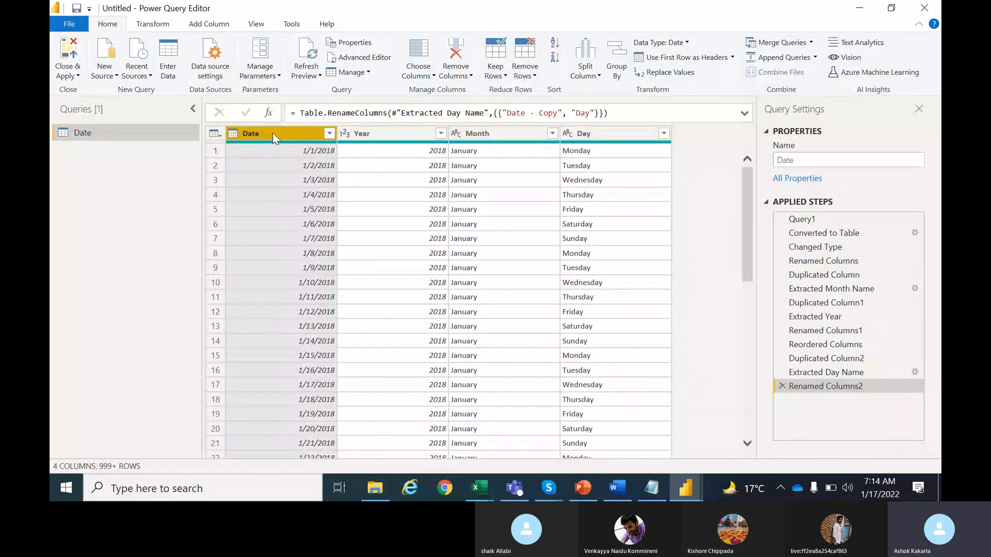
pyautogui.click(389, 129)
pyautogui.click(492, 130)
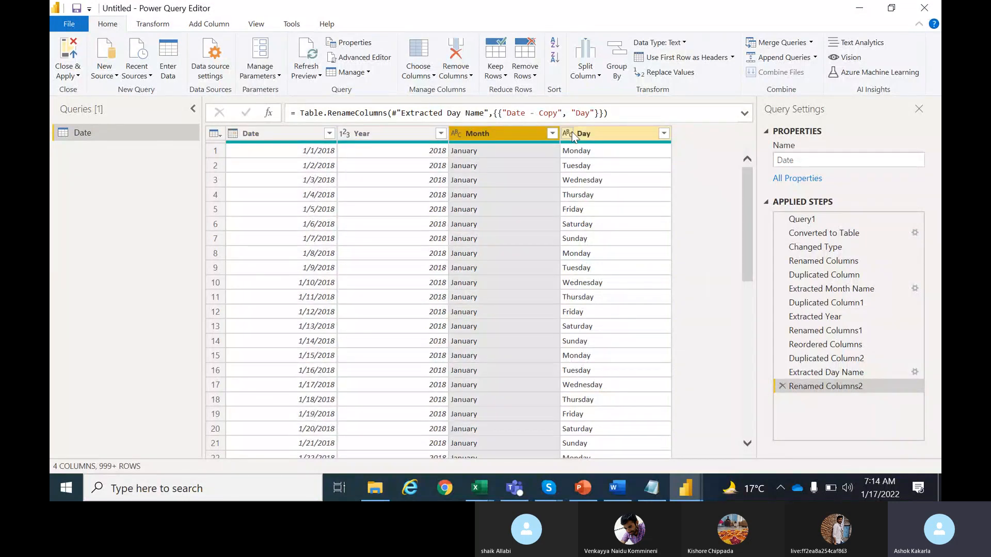
pyautogui.click(590, 132)
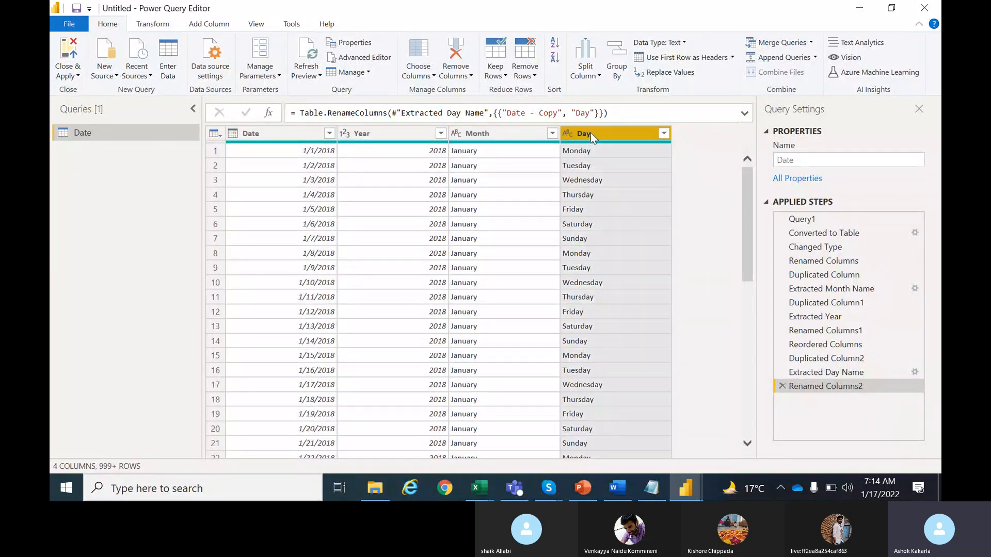
pyautogui.click(277, 133)
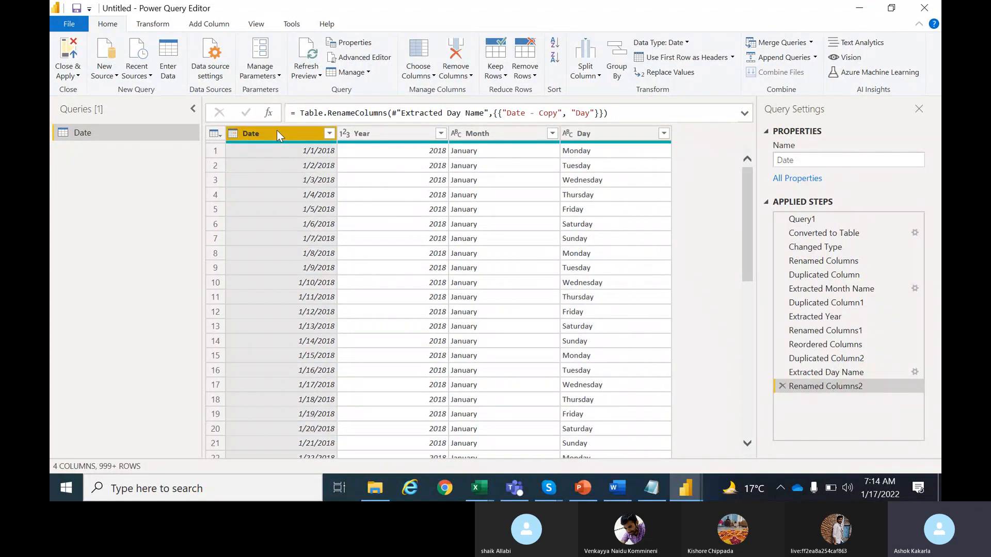
pyautogui.click(78, 77)
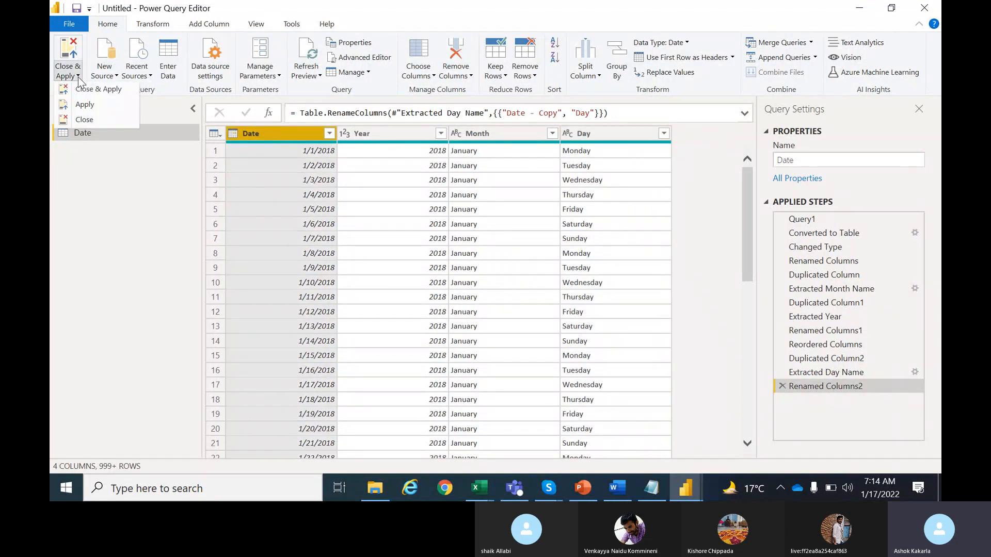
# Apply the query changes and expand Date's hierarchy to view Year, Quarter, Month and Day.
pyautogui.press('Escape')
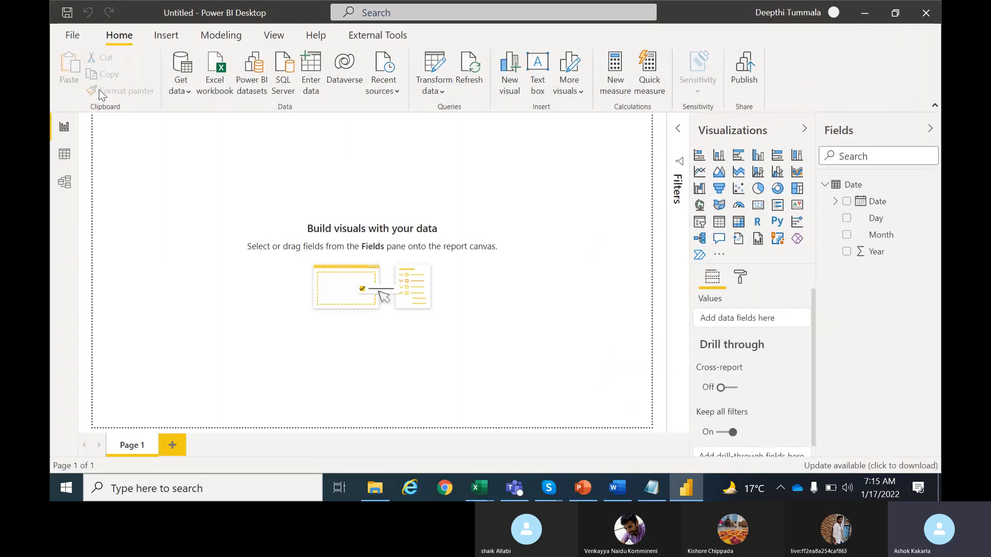
pyautogui.click(834, 201)
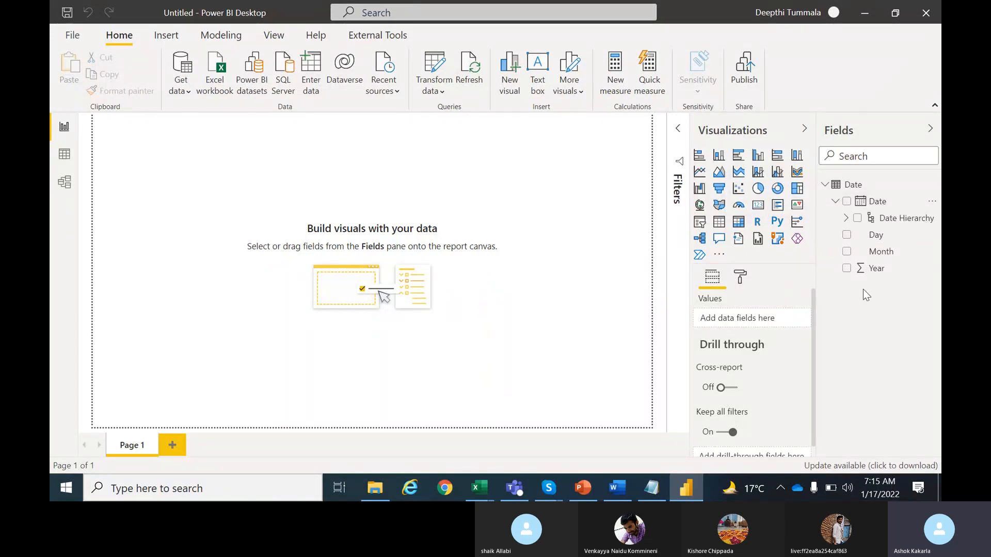
pyautogui.click(845, 219)
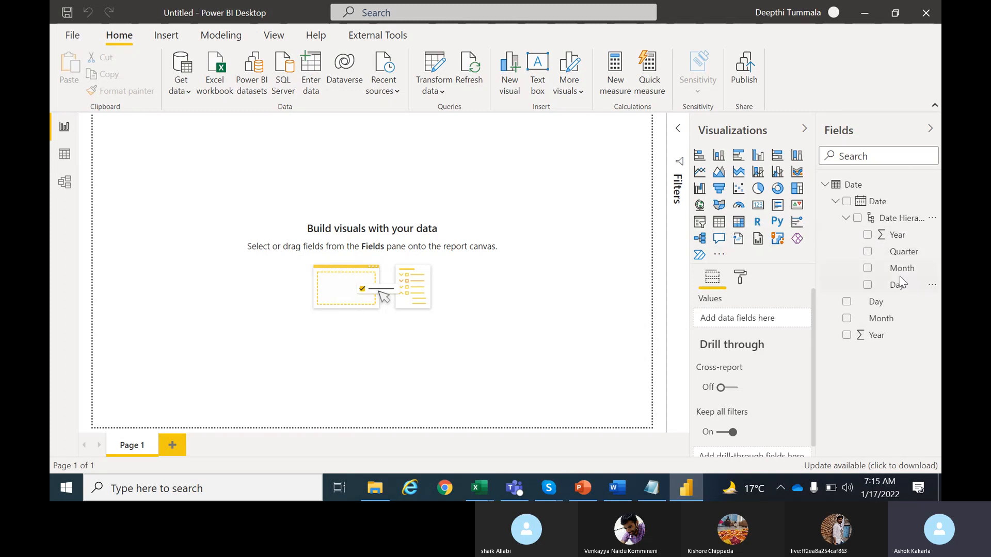
pyautogui.click(846, 218)
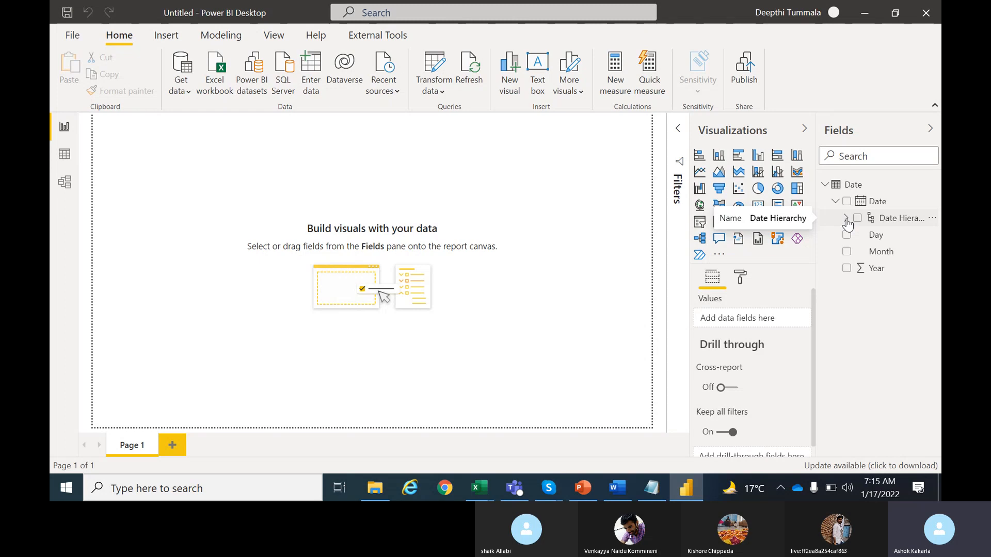
pyautogui.click(846, 218)
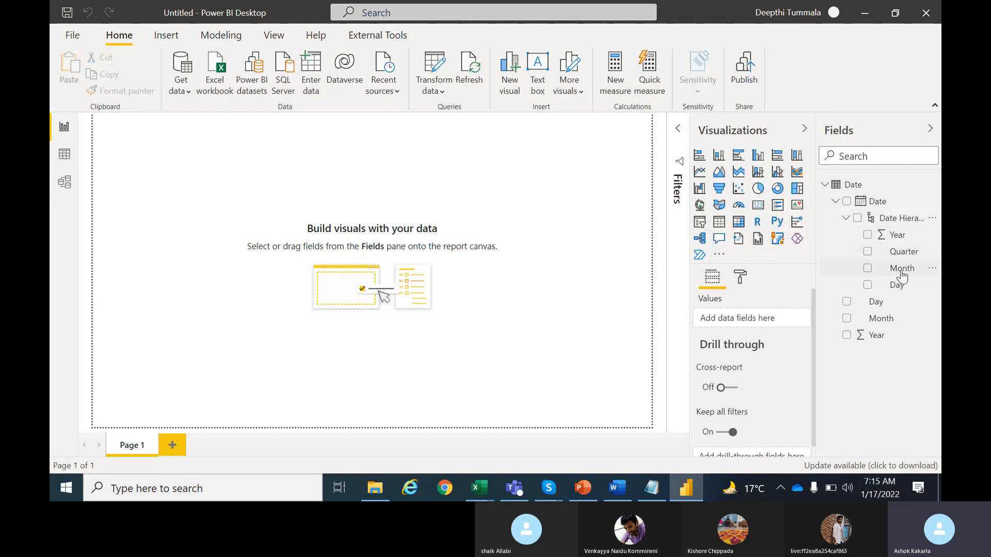
pyautogui.click(846, 219)
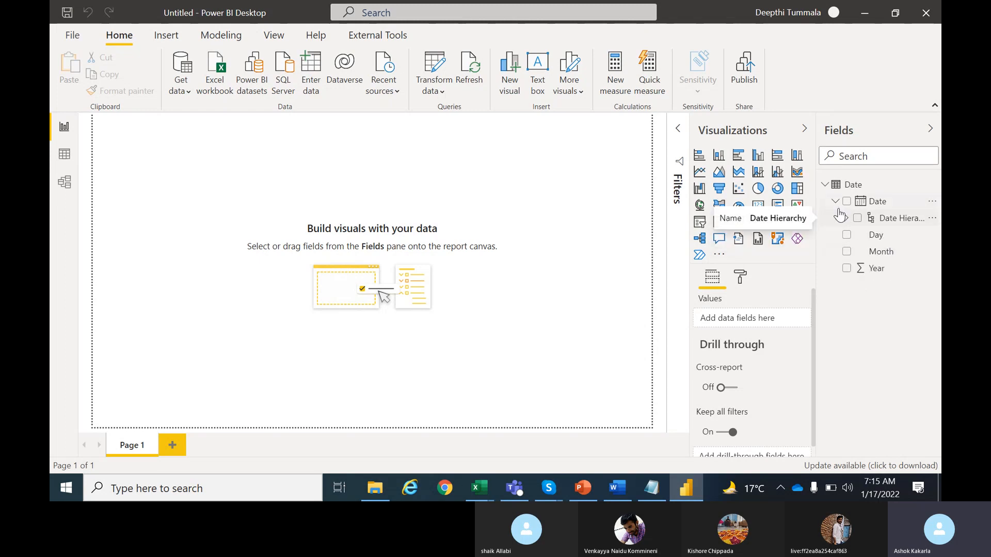
# Collapse the Date field in the Fields pane.
pyautogui.click(836, 202)
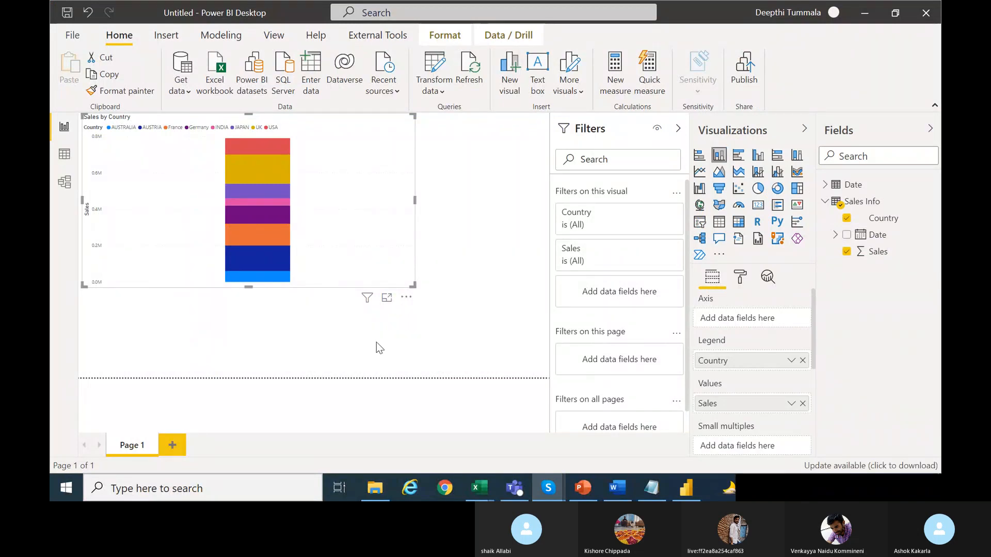
# Collapse the Sales Info field list and delete the Sales by Country chart.
pyautogui.click(826, 204)
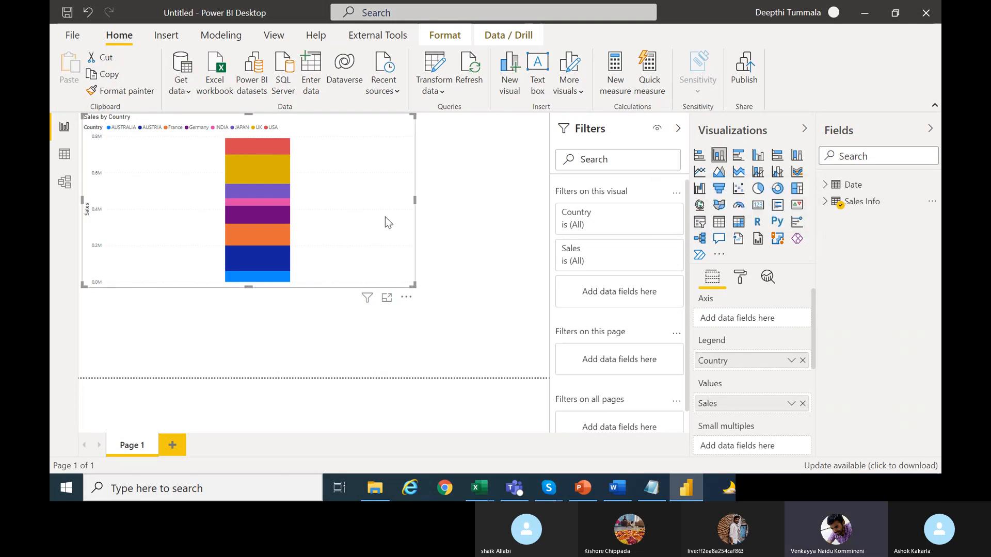
pyautogui.press('Delete')
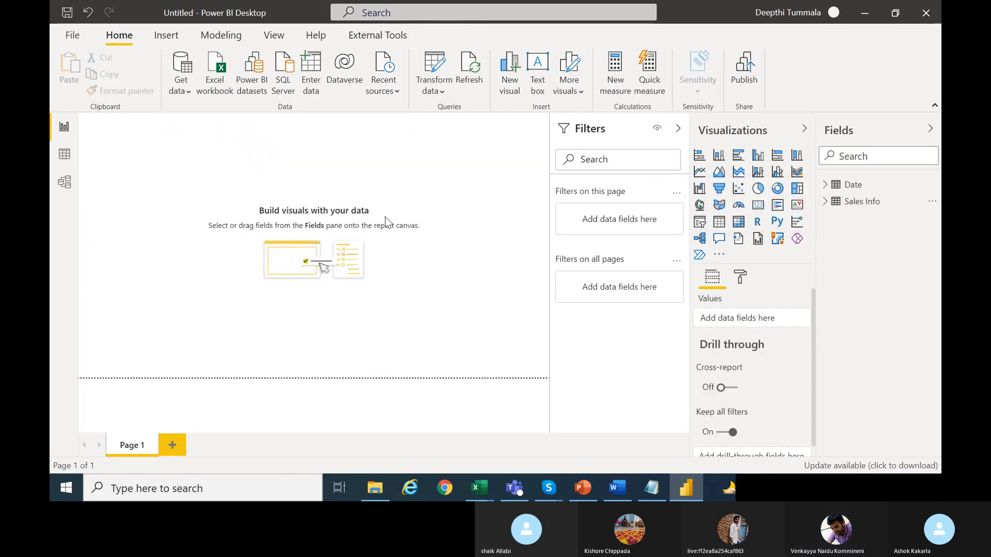
# Import the Pivot Sales Excel workbook, then bring the Skype call window forward.
pyautogui.click(195, 95)
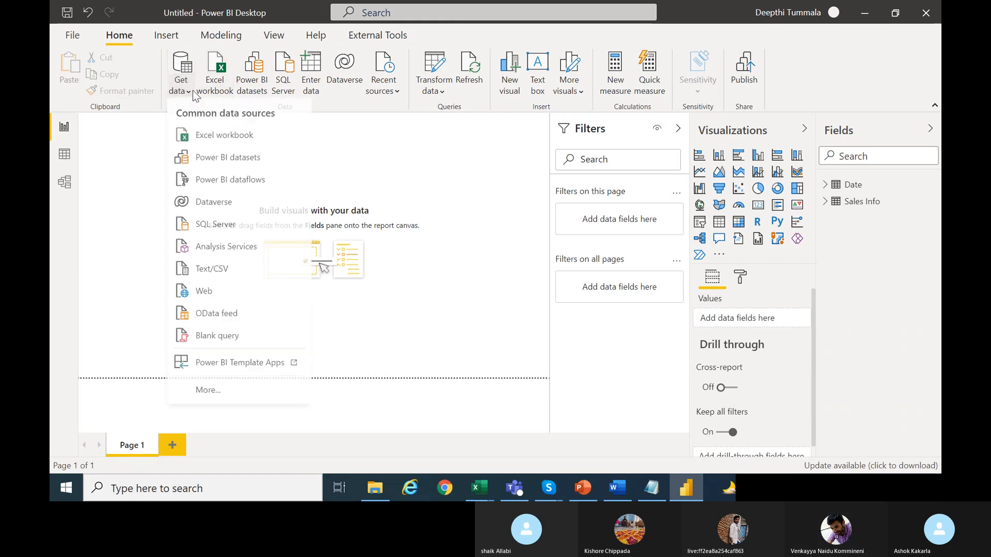
pyautogui.click(233, 137)
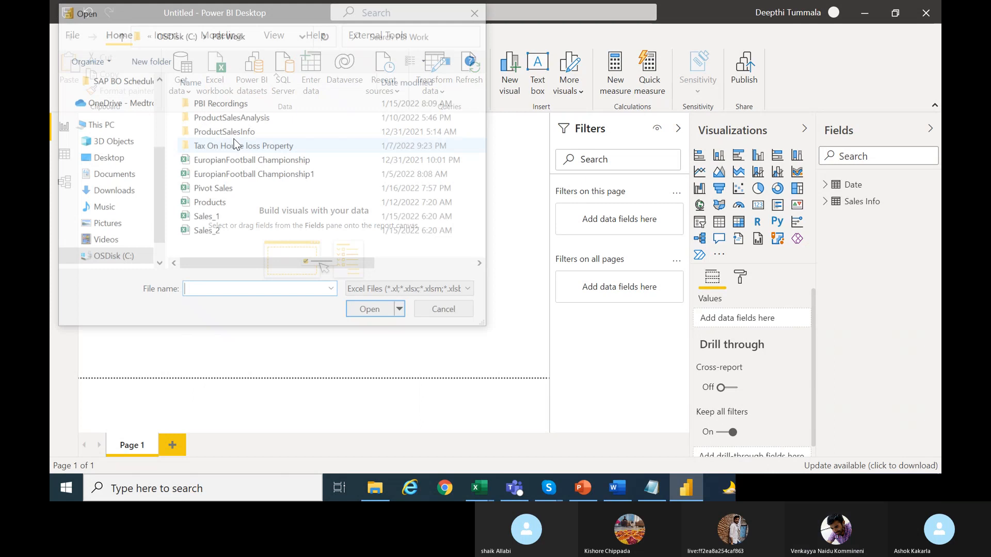
pyautogui.click(219, 190)
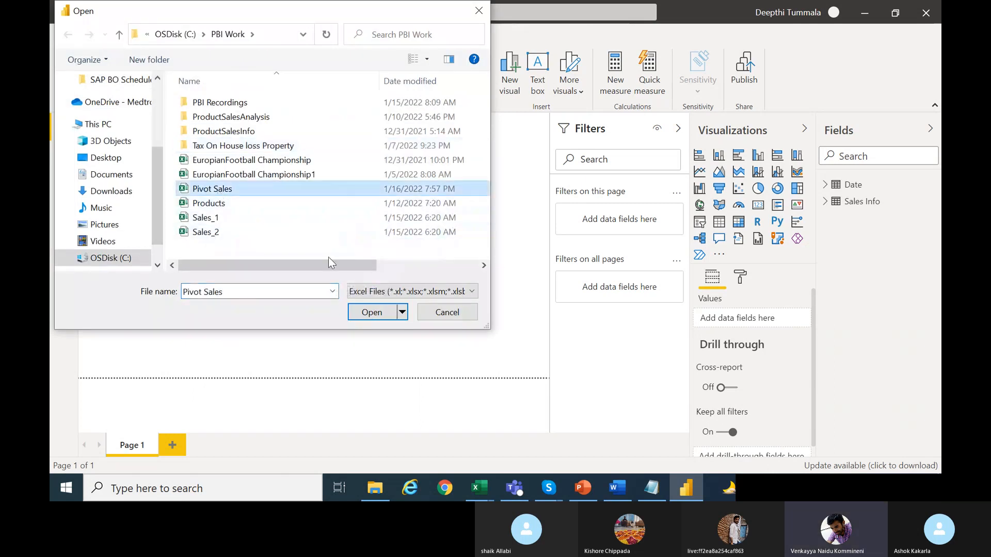
pyautogui.click(376, 313)
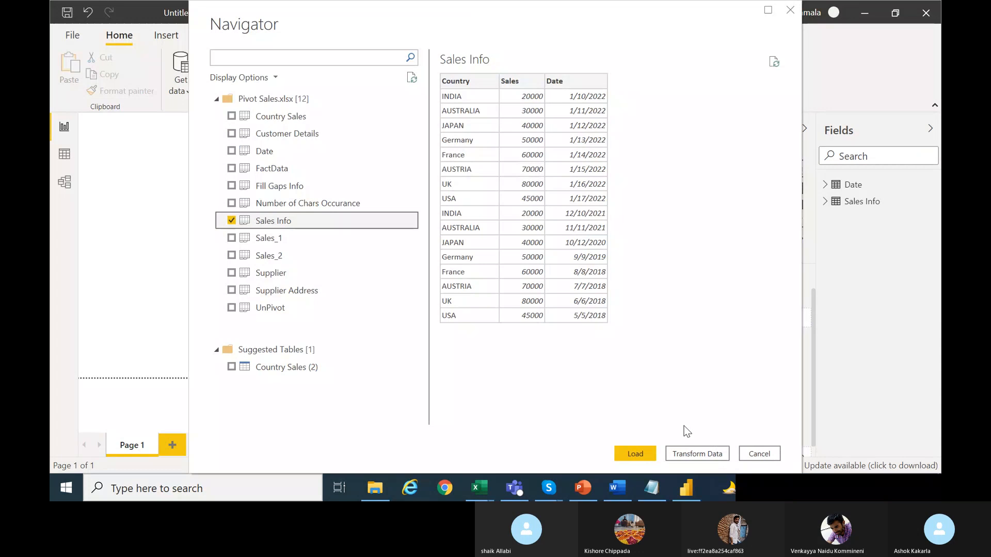
pyautogui.click(760, 456)
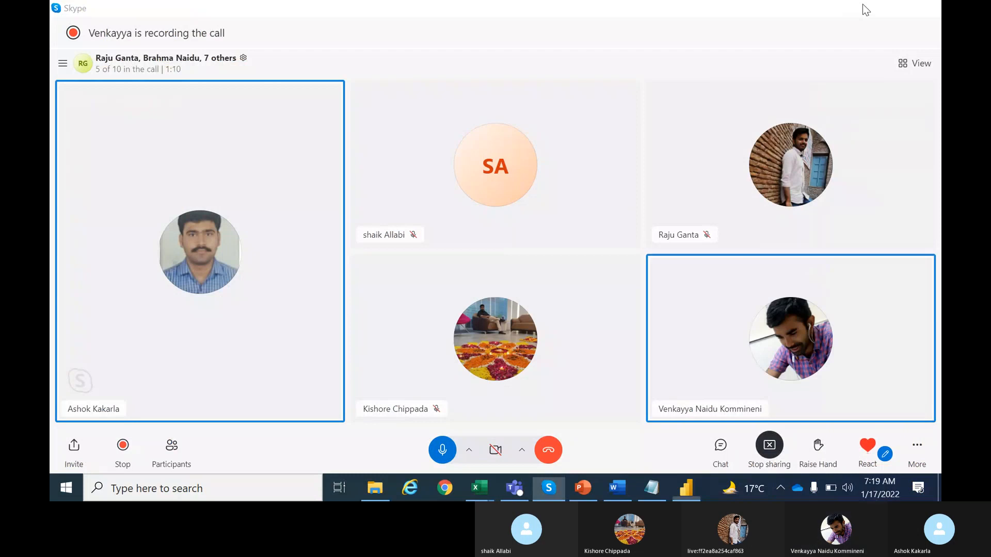
pyautogui.click(862, 5)
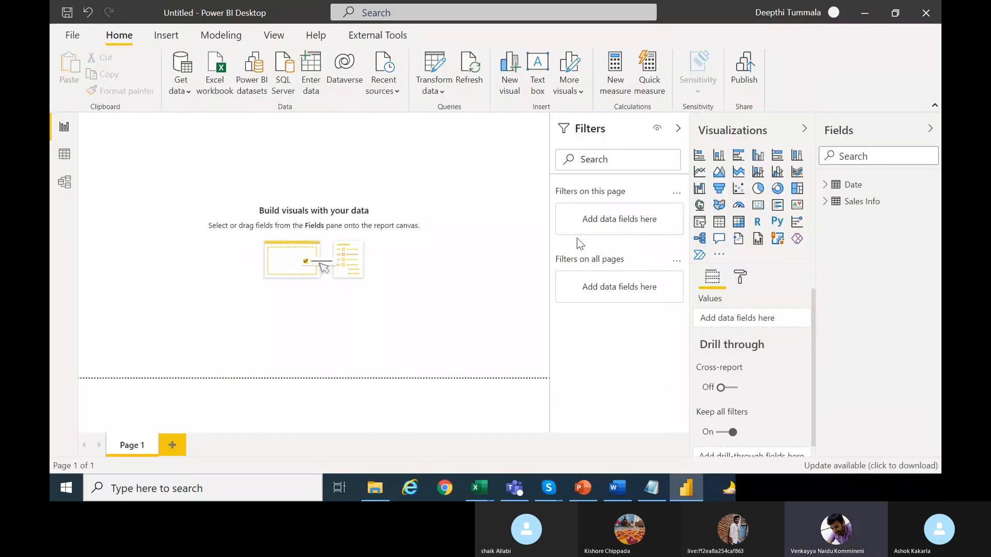
pyautogui.click(824, 201)
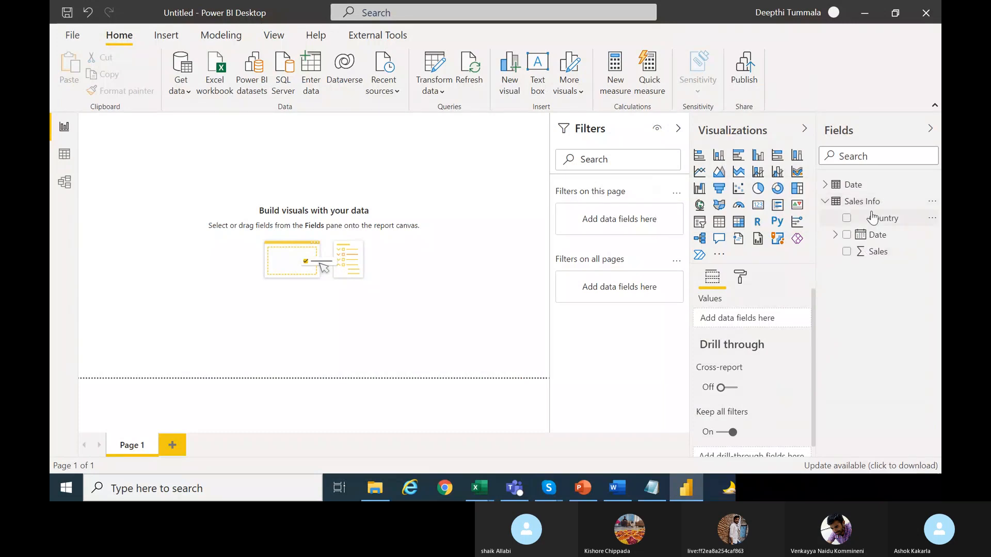
pyautogui.click(833, 204)
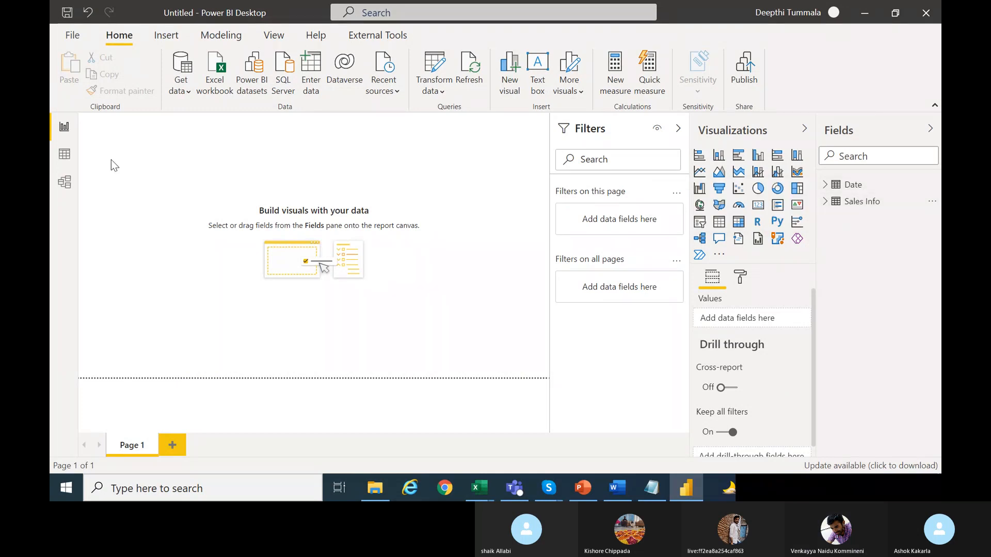
# Switch to the model view showing the table relationships.
pyautogui.click(65, 184)
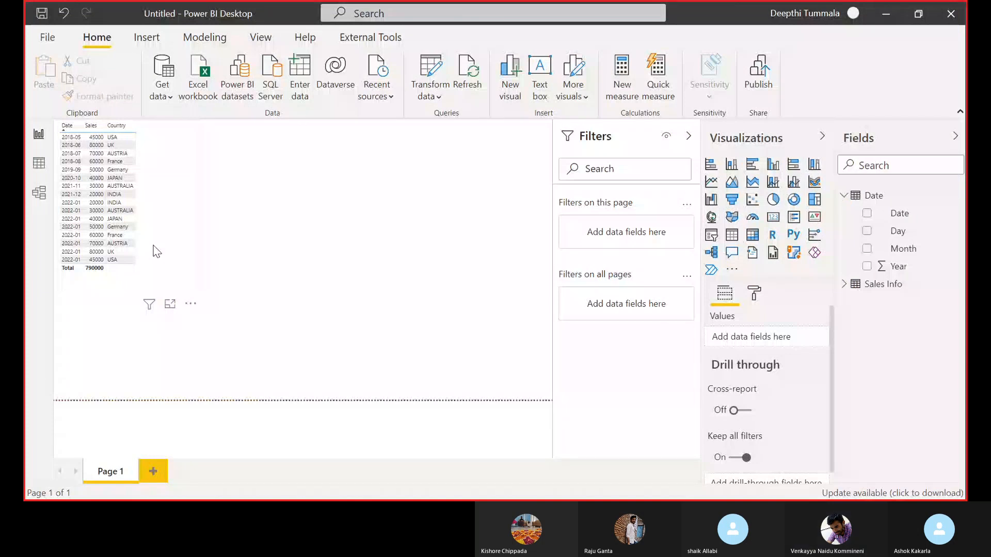
# Move the Sales column after Country in the table visual's Values well.
pyautogui.click(156, 251)
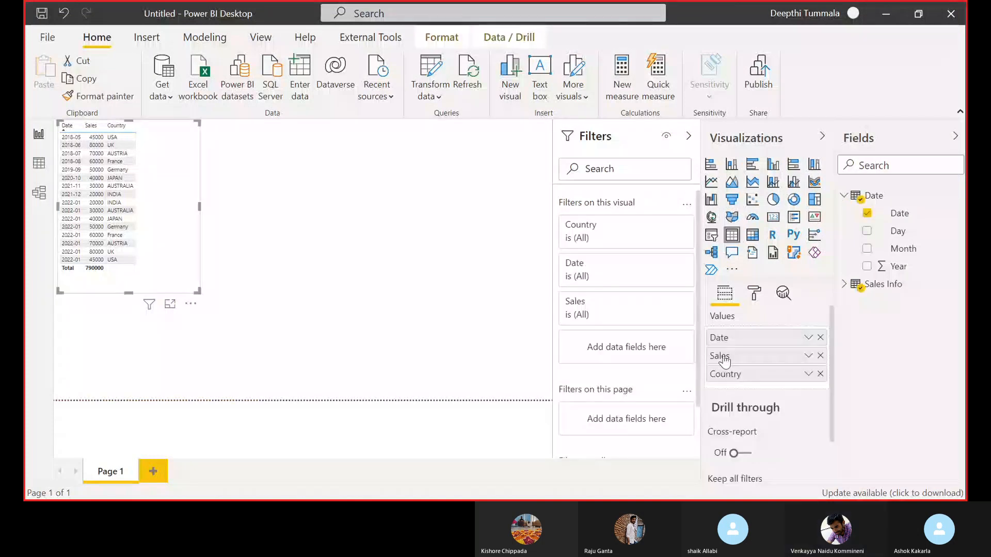
pyautogui.moveTo(724, 359); pyautogui.dragTo(732, 387)
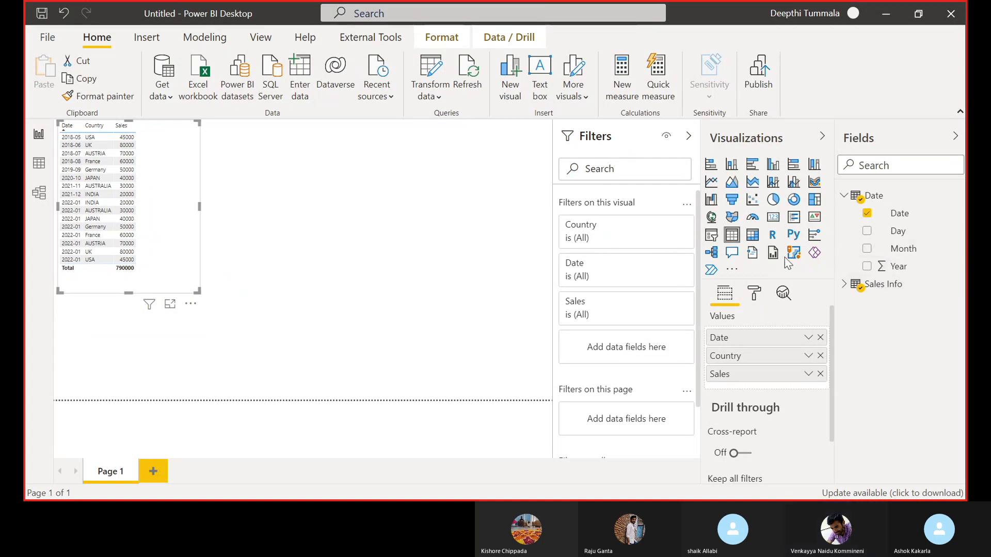
# Convert the table to an enlarged donut chart and rename Page 1 to 'DonutChart'.
pyautogui.click(794, 199)
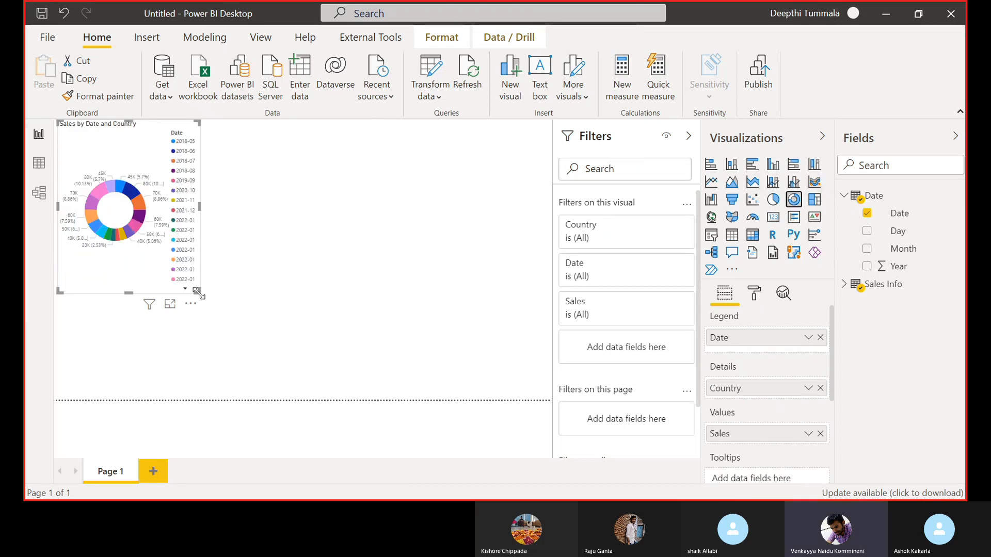
pyautogui.moveTo(197, 292); pyautogui.dragTo(368, 326)
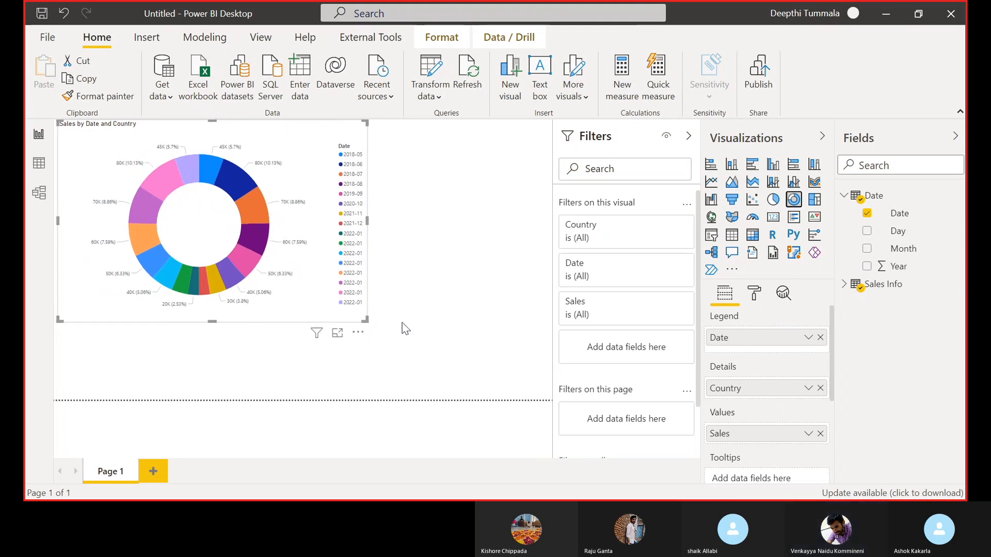
pyautogui.doubleClick(116, 471)
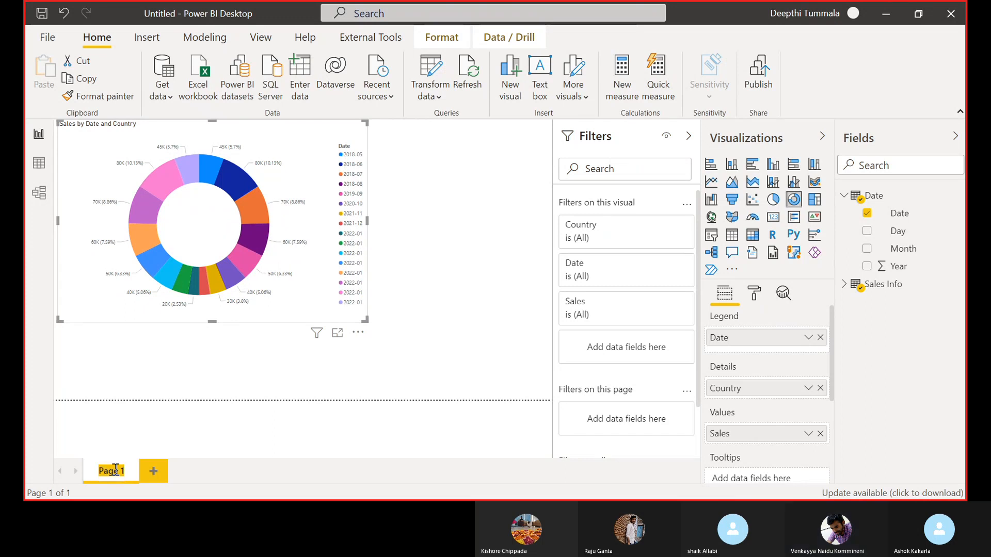
pyautogui.write('Do')
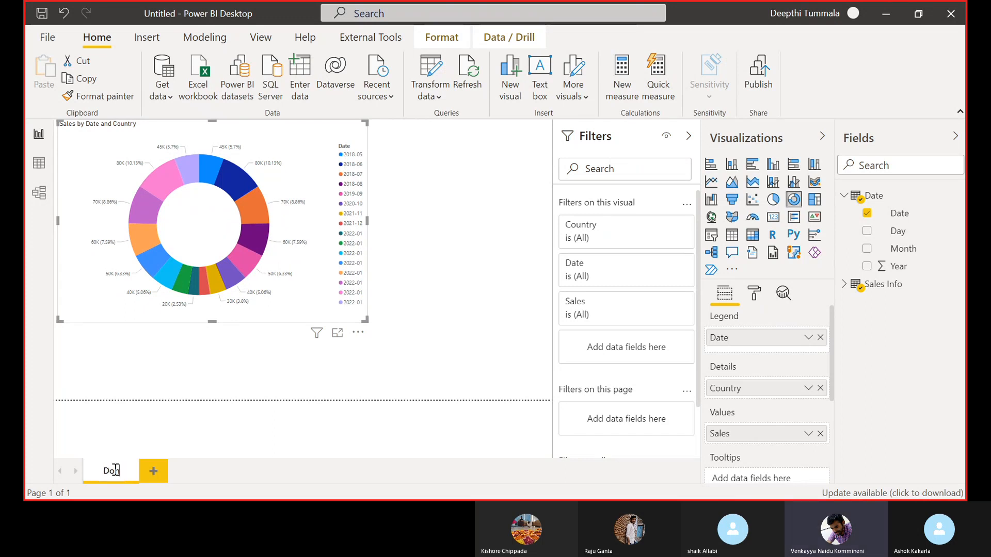
pyautogui.write('nutChart')
pyautogui.click(394, 383)
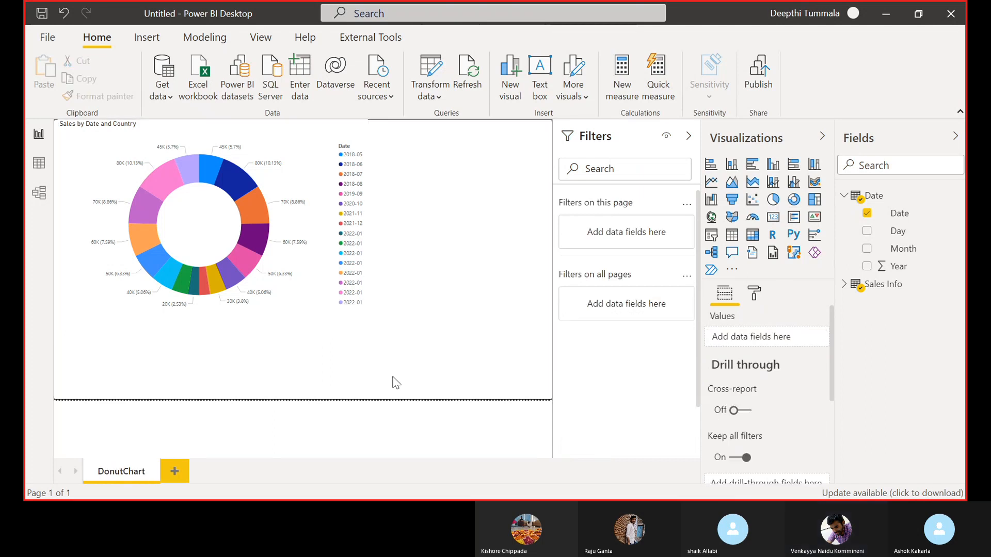
pyautogui.click(843, 196)
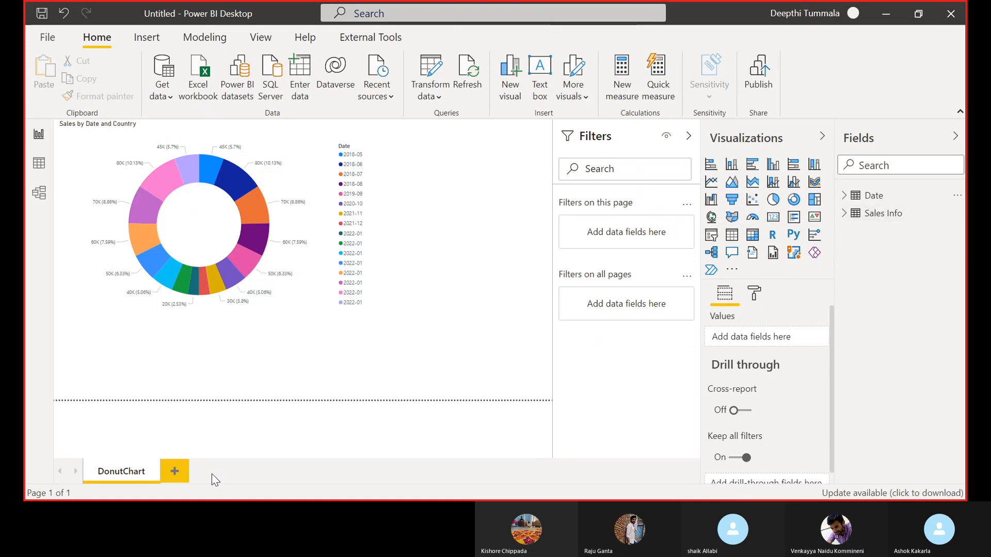
# Add a new blank report page, then minimize the Skype call to show the Notepad notes.
pyautogui.click(174, 471)
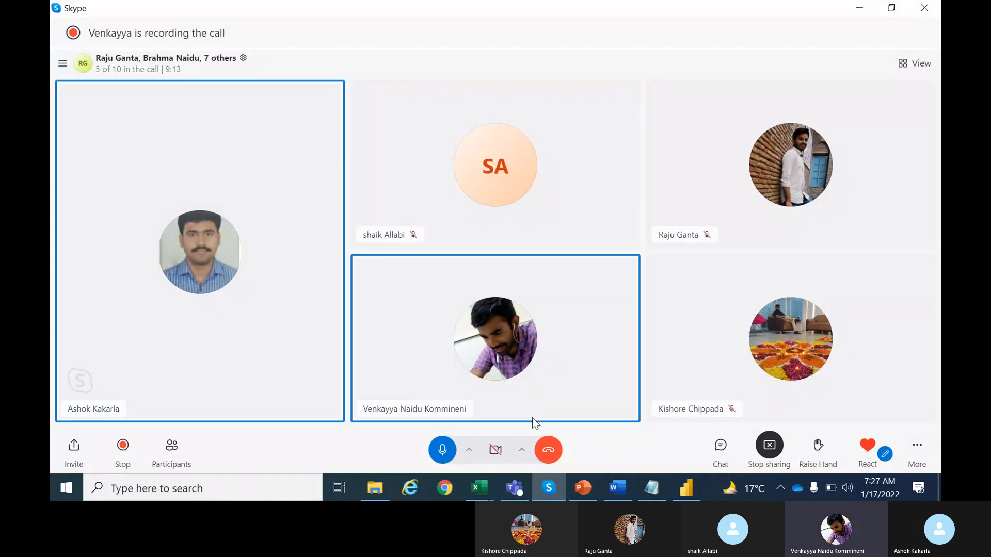
pyautogui.click(862, 9)
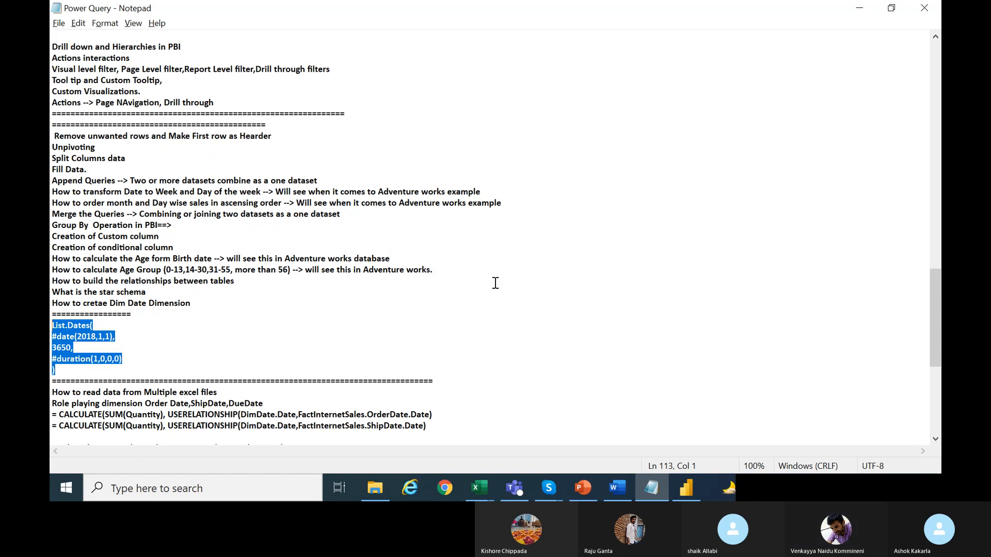
# Select the 'How to read data from Multiple excel files' note line and return to Power BI Desktop.
pyautogui.click(203, 327)
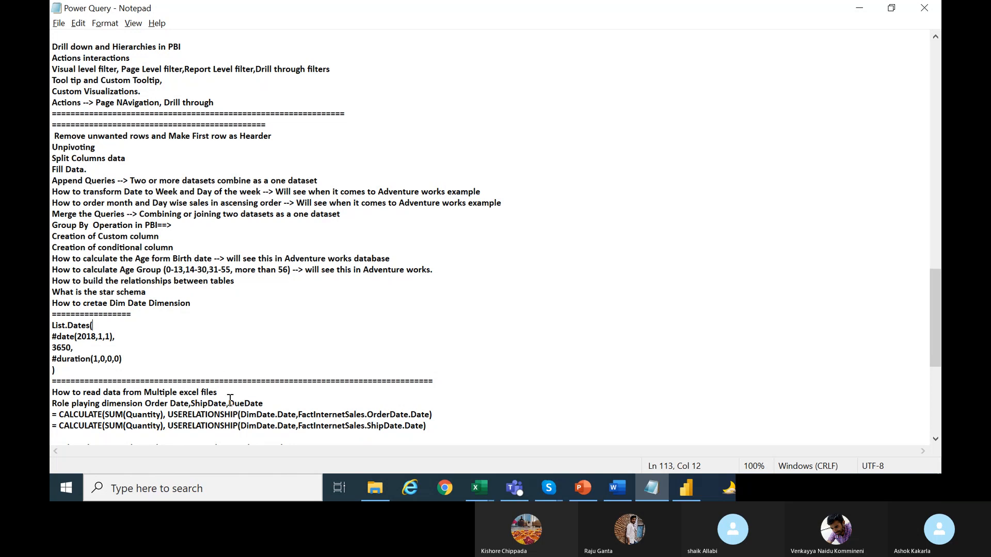
pyautogui.moveTo(225, 393); pyautogui.dragTo(50, 388)
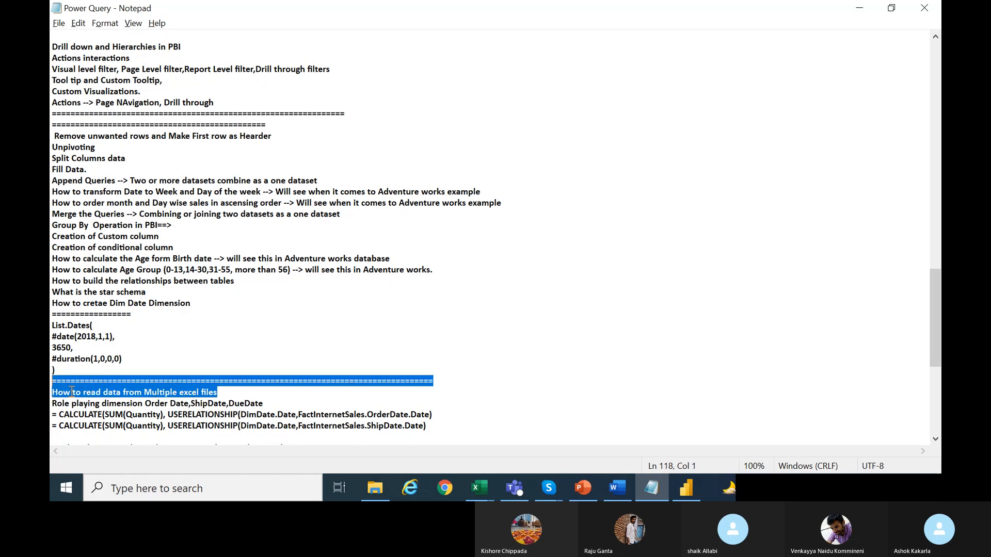
pyautogui.click(218, 395)
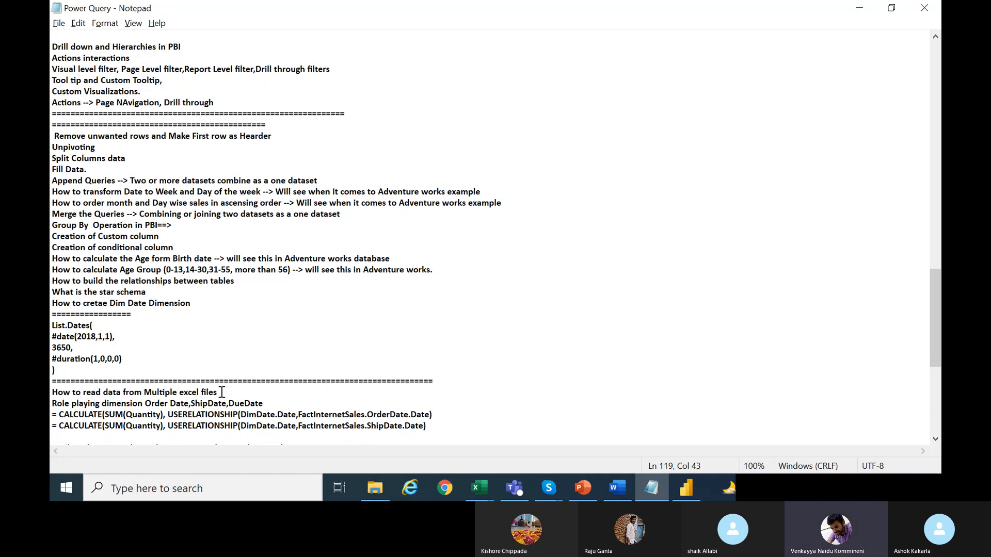
pyautogui.moveTo(218, 394); pyautogui.dragTo(51, 392)
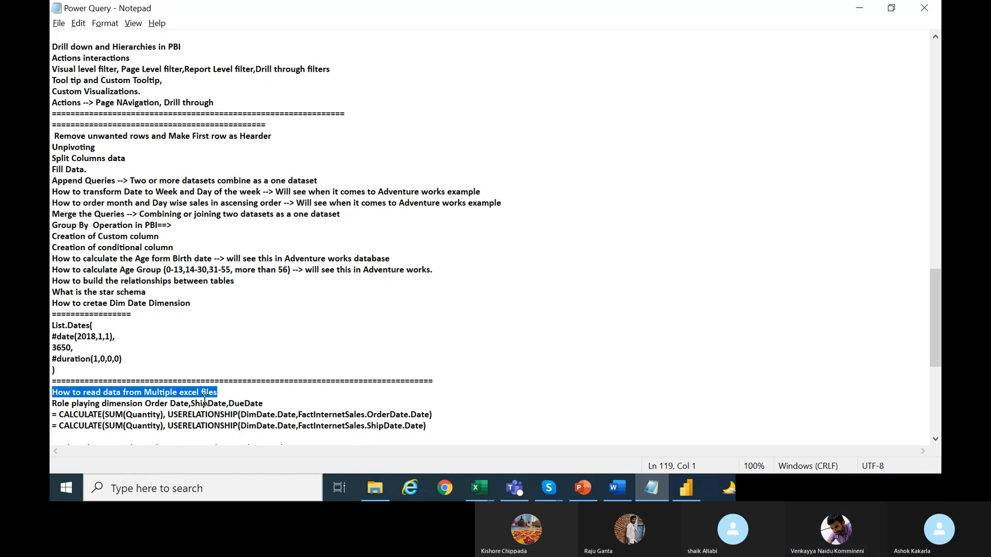
pyautogui.click(689, 487)
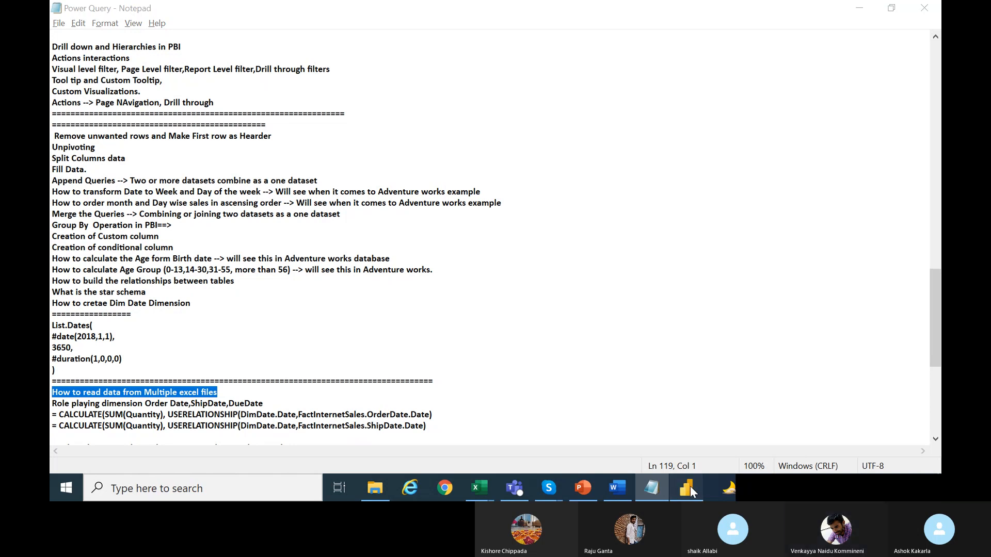
pyautogui.click(689, 486)
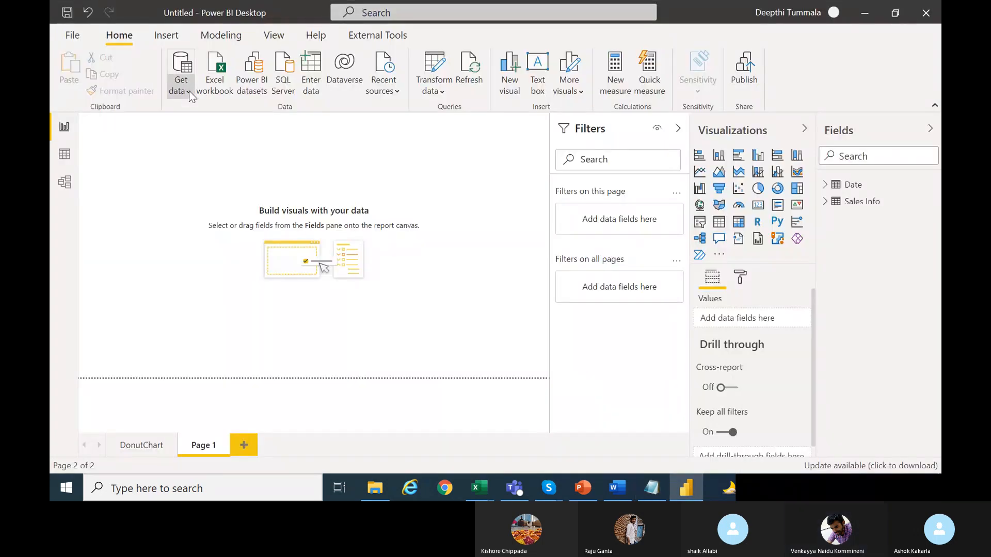
# Choose Folder from Get Data's full list of data sources.
pyautogui.click(191, 96)
pyautogui.click(208, 389)
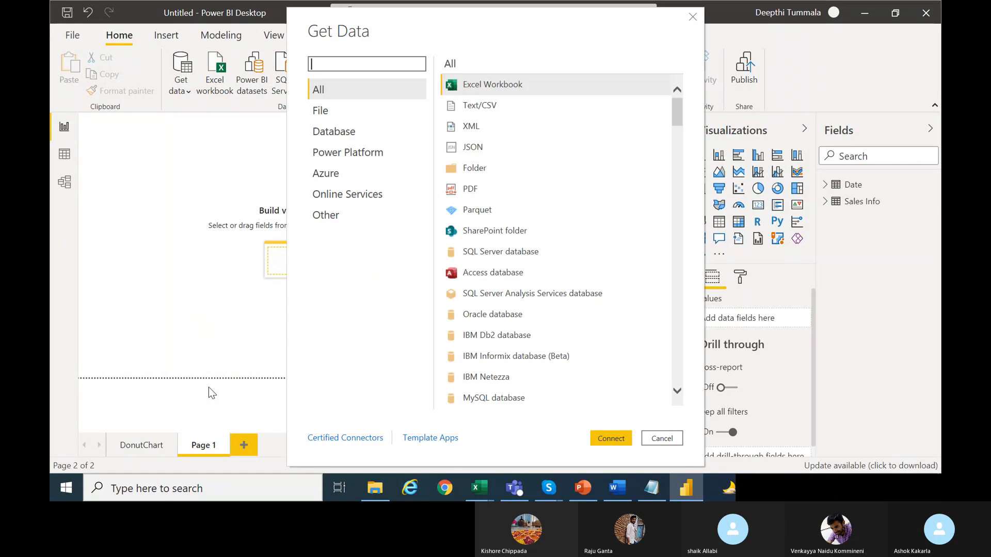
pyautogui.click(472, 171)
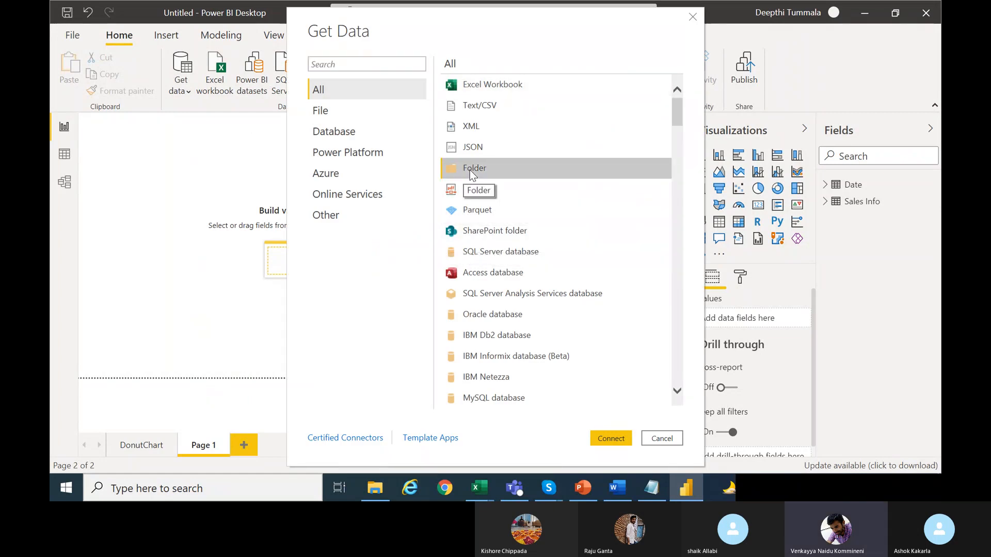
pyautogui.click(616, 438)
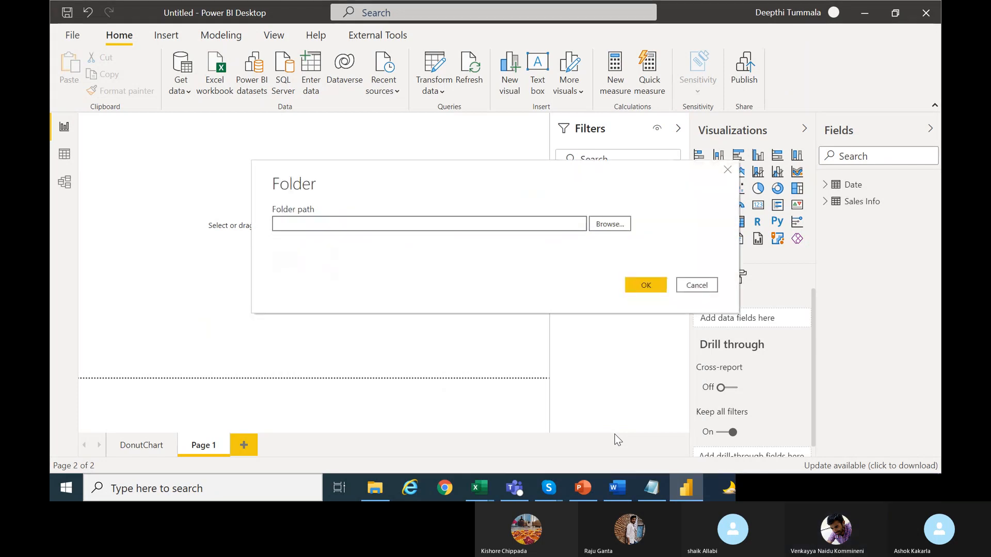
# Browse to C:\PBI Work on the C: drive and confirm it as the folder path.
pyautogui.click(609, 223)
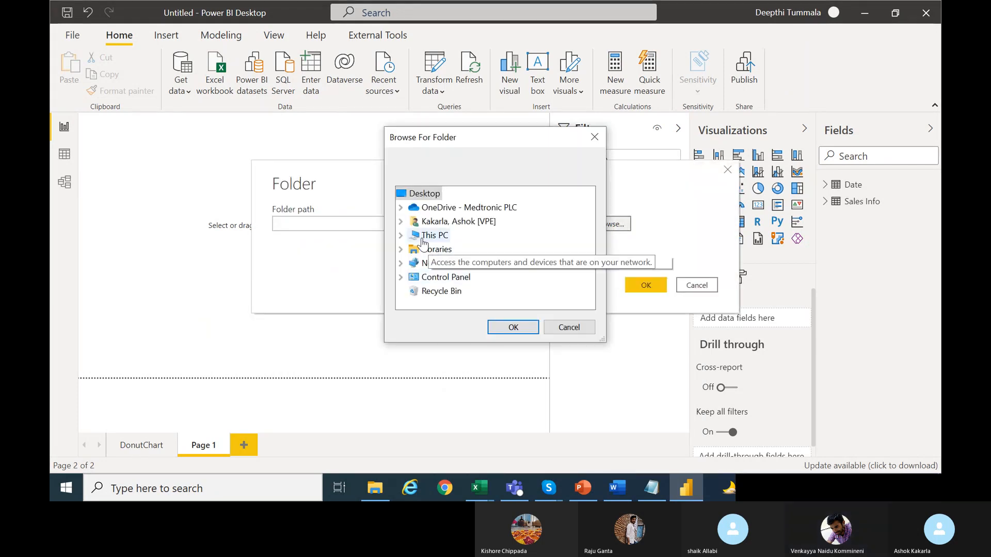
pyautogui.click(401, 236)
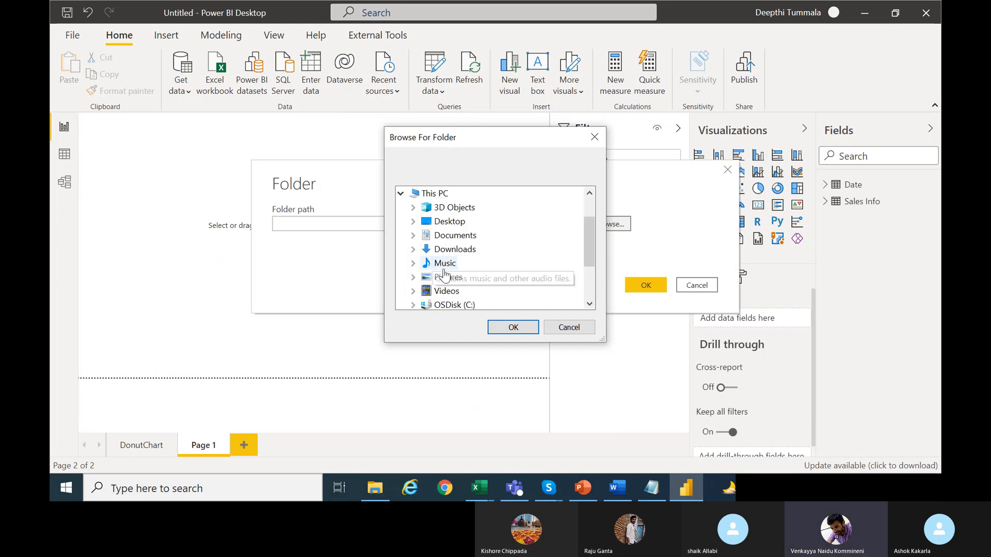
pyautogui.click(414, 305)
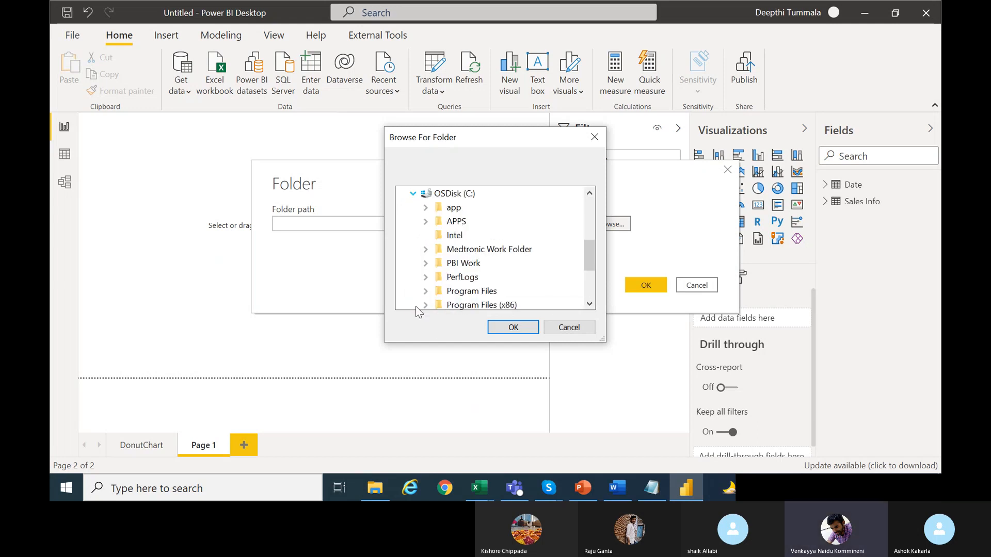
pyautogui.doubleClick(463, 263)
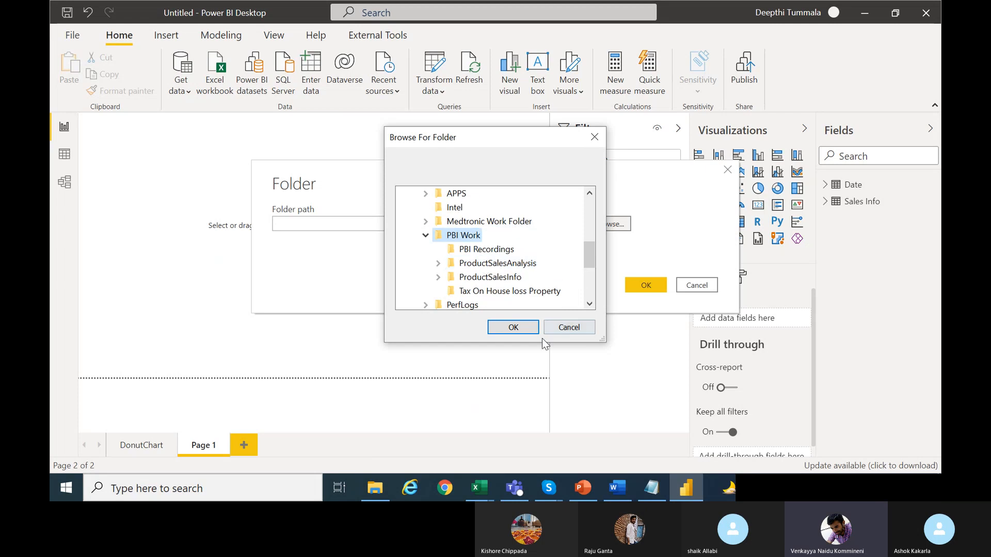
pyautogui.click(510, 327)
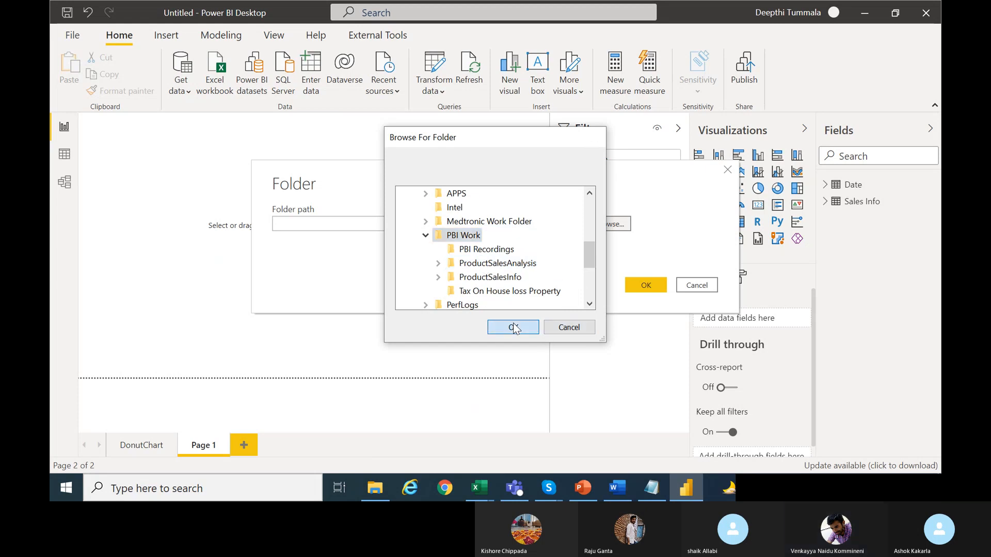
pyautogui.click(644, 287)
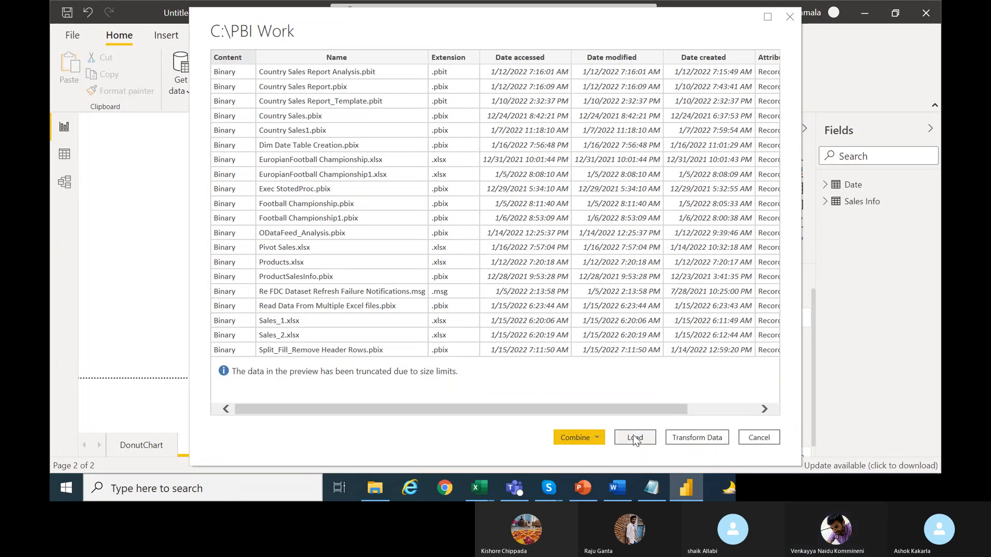
# Open the file list in Power Query Editor and filter Name to values containing 'Sales_'.
pyautogui.click(696, 437)
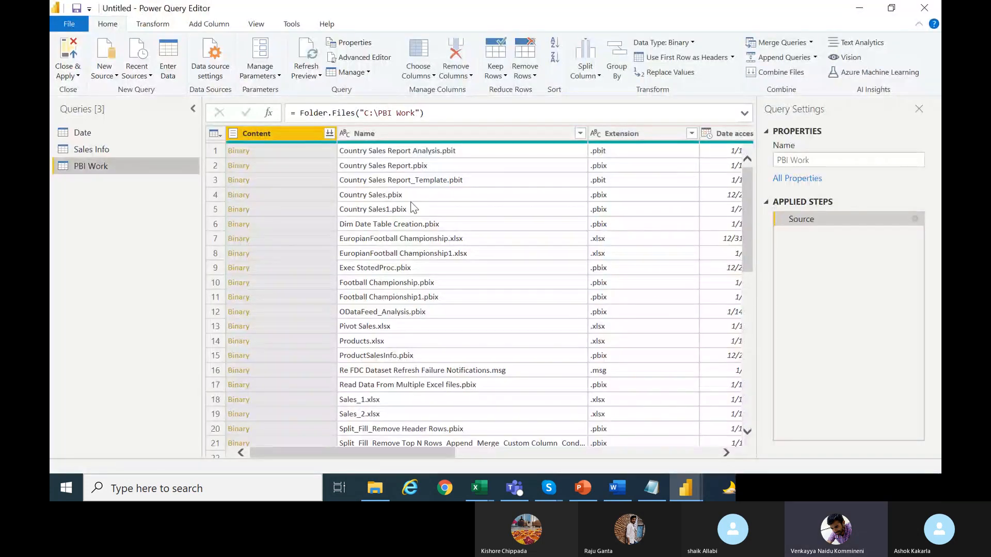
pyautogui.click(580, 134)
pyautogui.moveTo(407, 236)
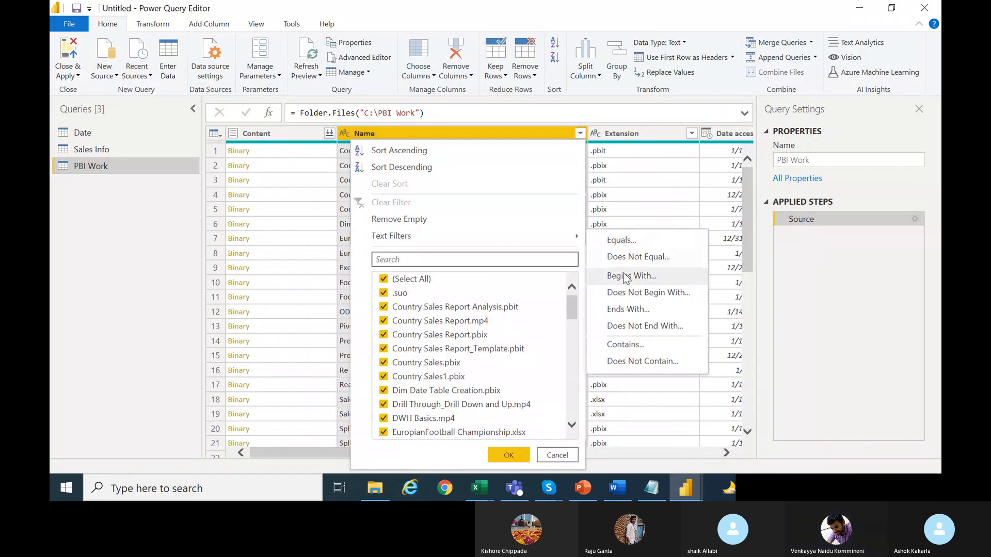
pyautogui.click(623, 348)
pyautogui.click(466, 242)
pyautogui.write('Sales_')
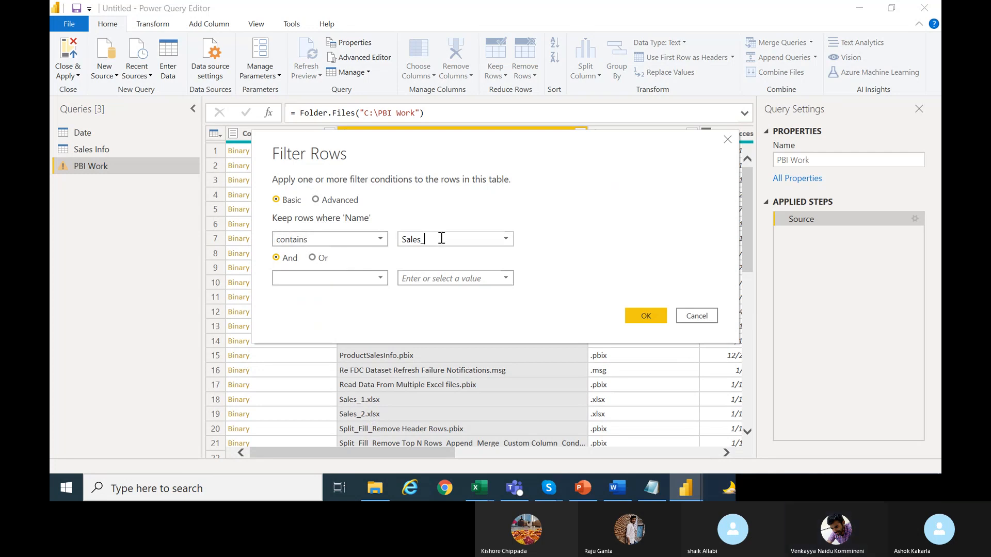
pyautogui.click(642, 316)
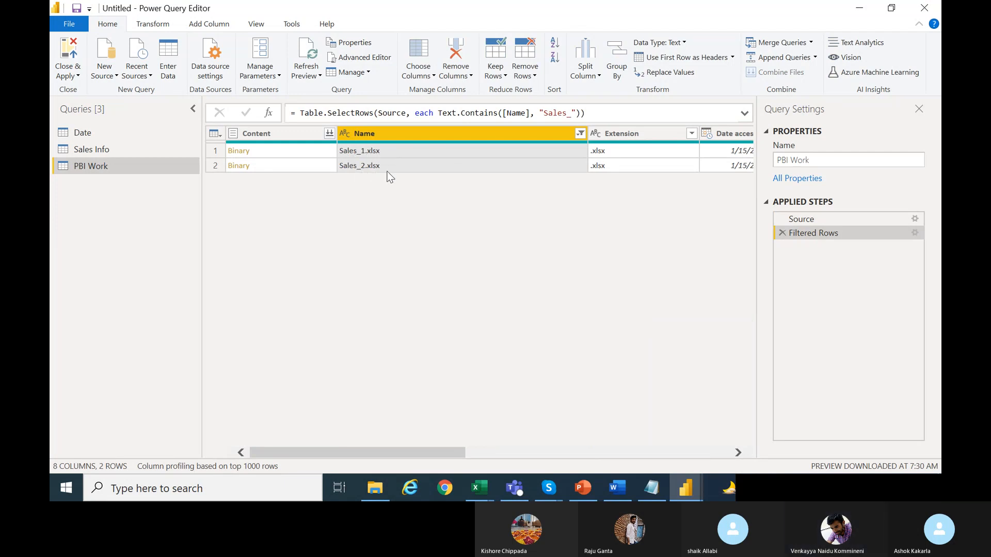
# Combine the Sales_1 and Sales_2 files, extracting the Data sheet from each.
pyautogui.click(329, 133)
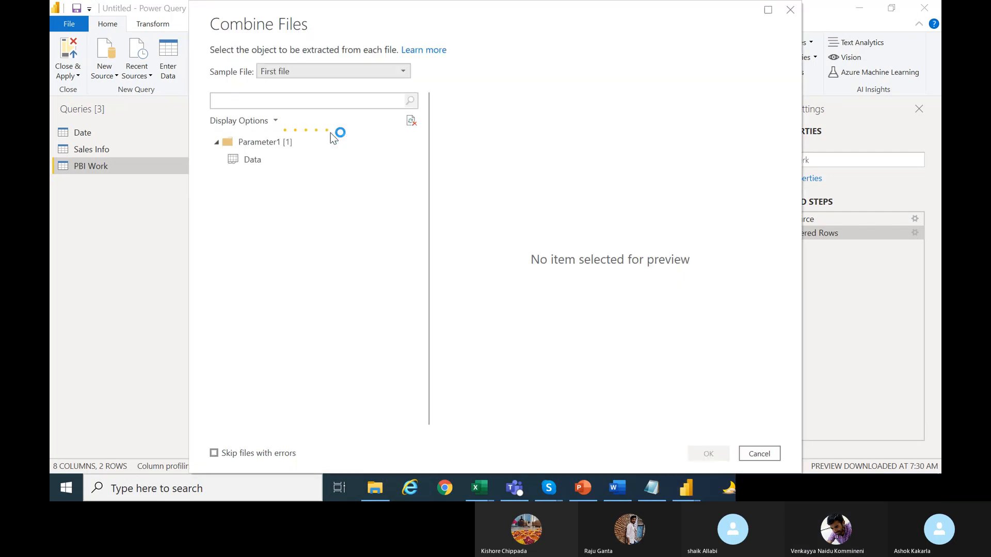
pyautogui.click(254, 161)
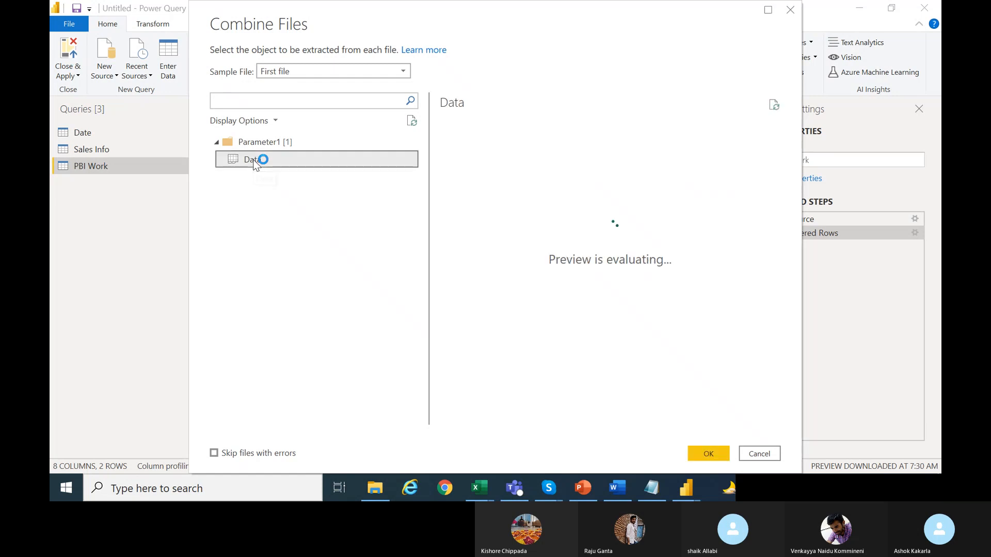
pyautogui.click(708, 450)
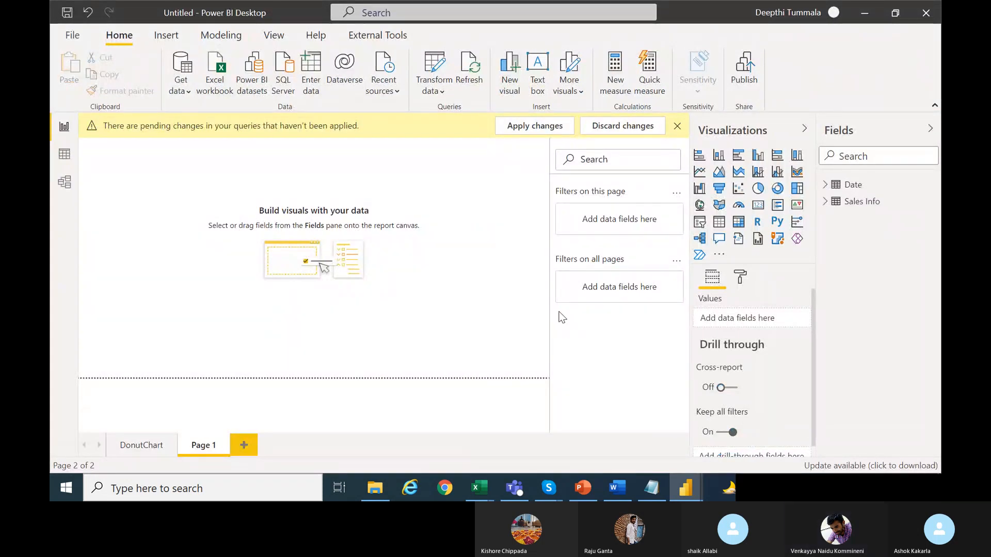
# Apply pending changes, reopen the PBI Work query in Power Query Editor, and refresh the preview.
pyautogui.click(530, 132)
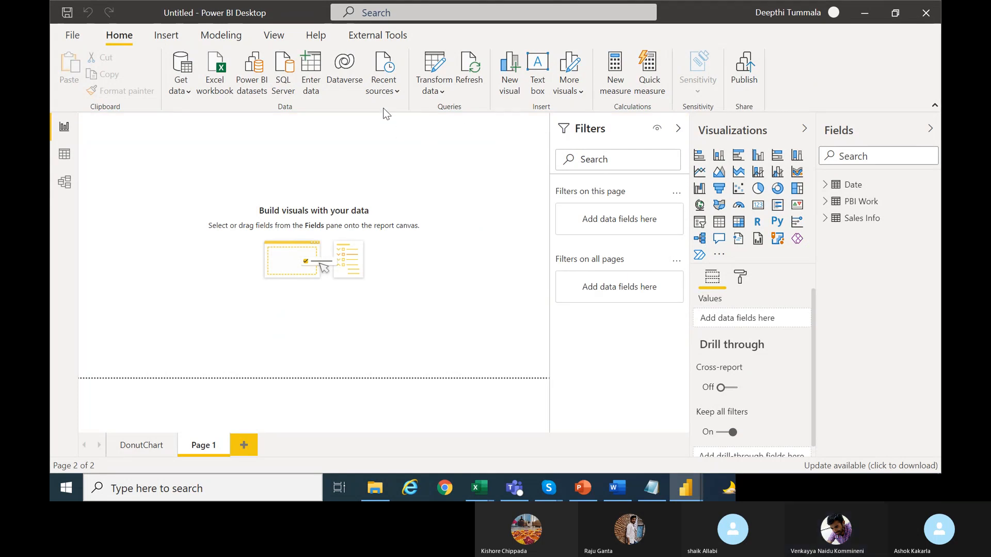
pyautogui.click(444, 91)
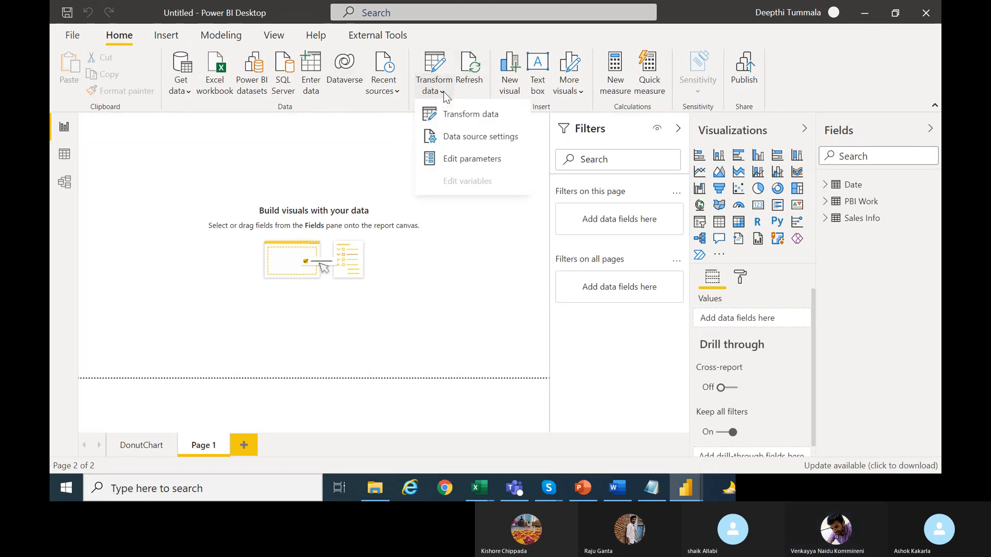
pyautogui.click(457, 118)
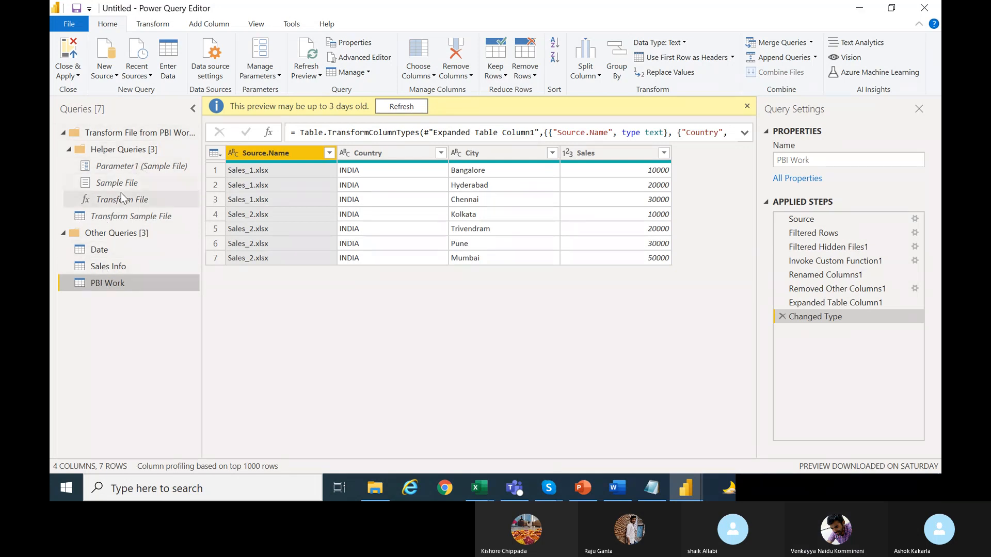
pyautogui.click(413, 106)
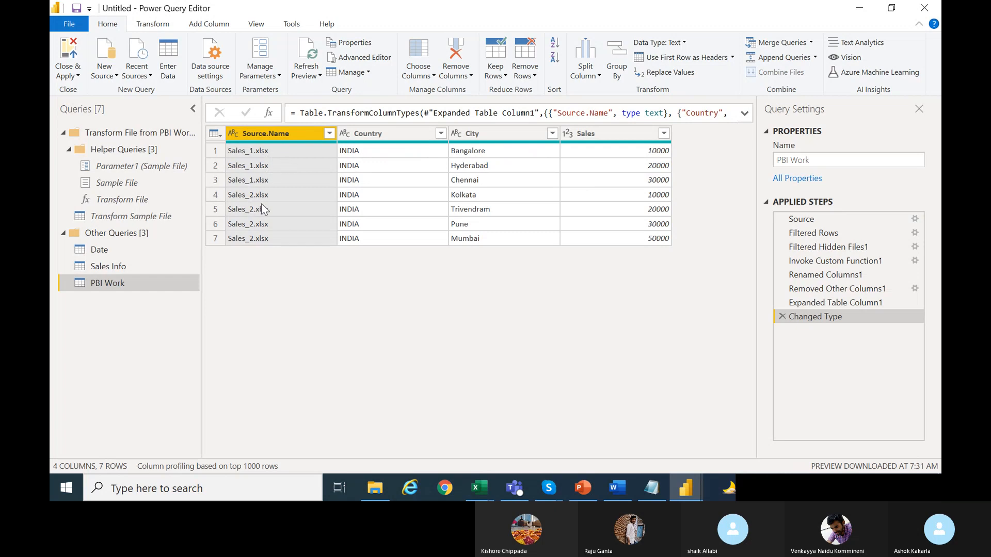
pyautogui.click(287, 232)
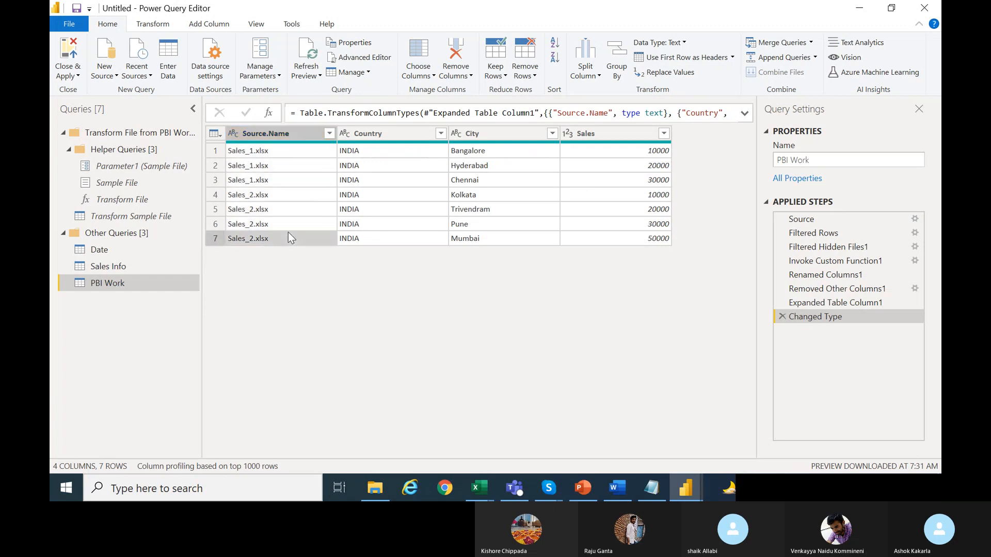
# Split the Source.Name column by the '.' delimiter.
pyautogui.click(277, 135)
pyautogui.rightClick(274, 134)
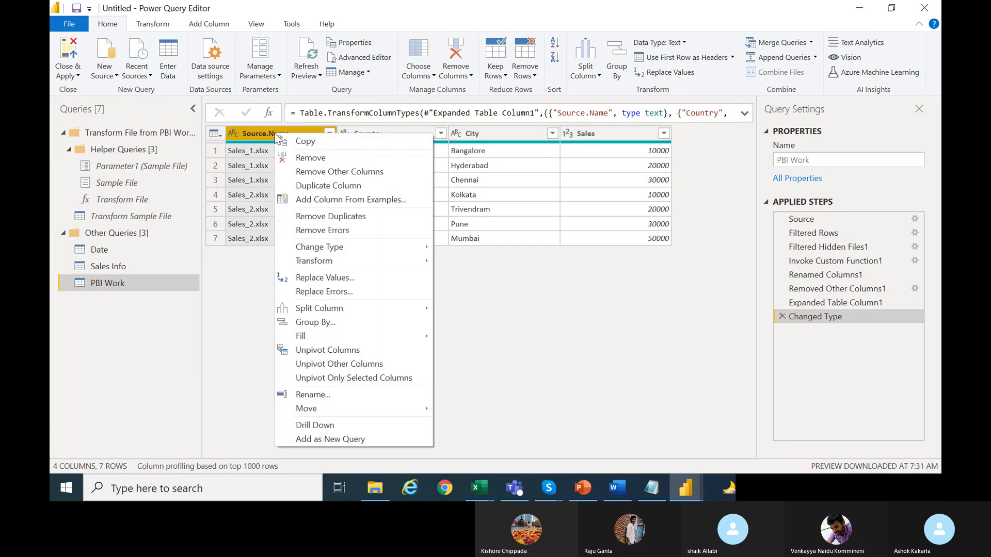
pyautogui.moveTo(339, 305)
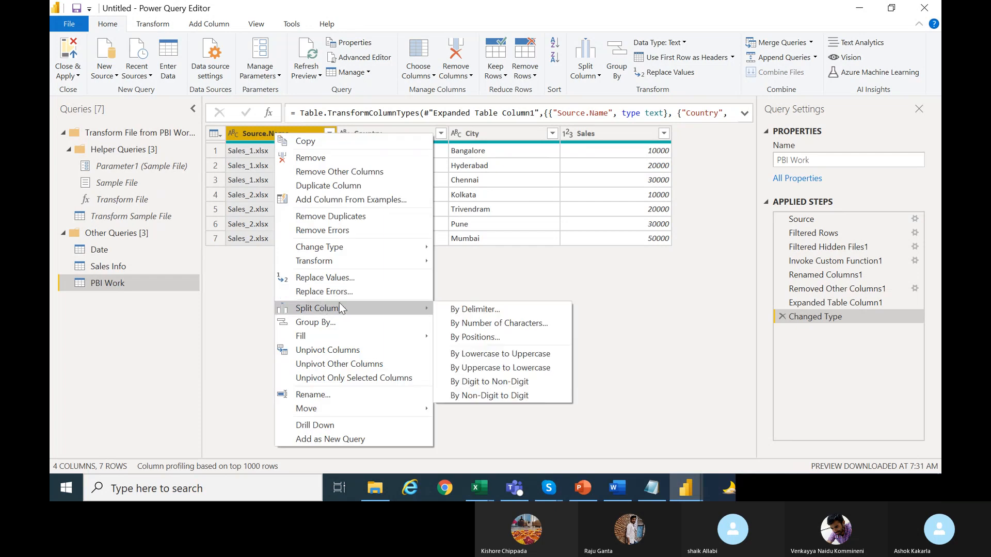
pyautogui.click(482, 308)
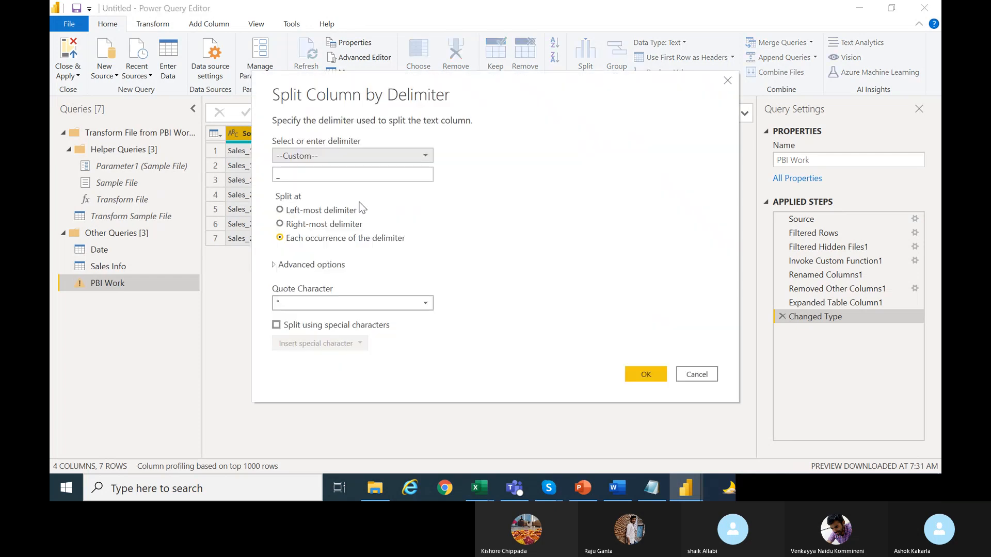
pyautogui.click(327, 175)
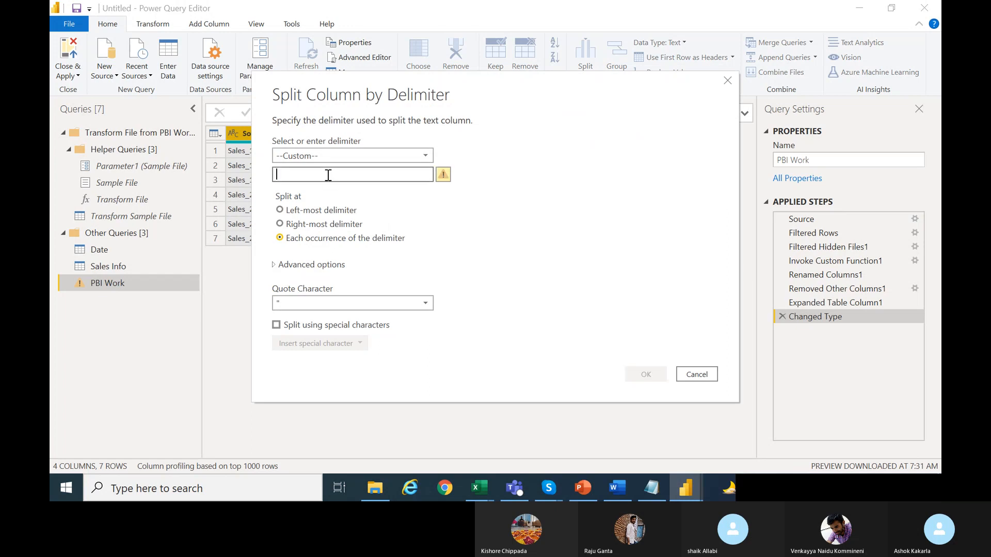
pyautogui.write('.')
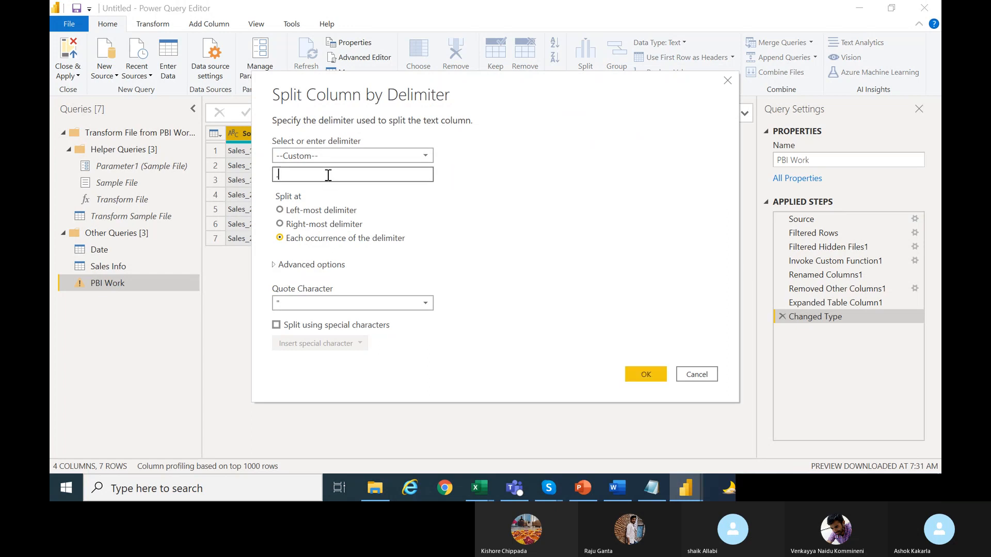
pyautogui.click(645, 374)
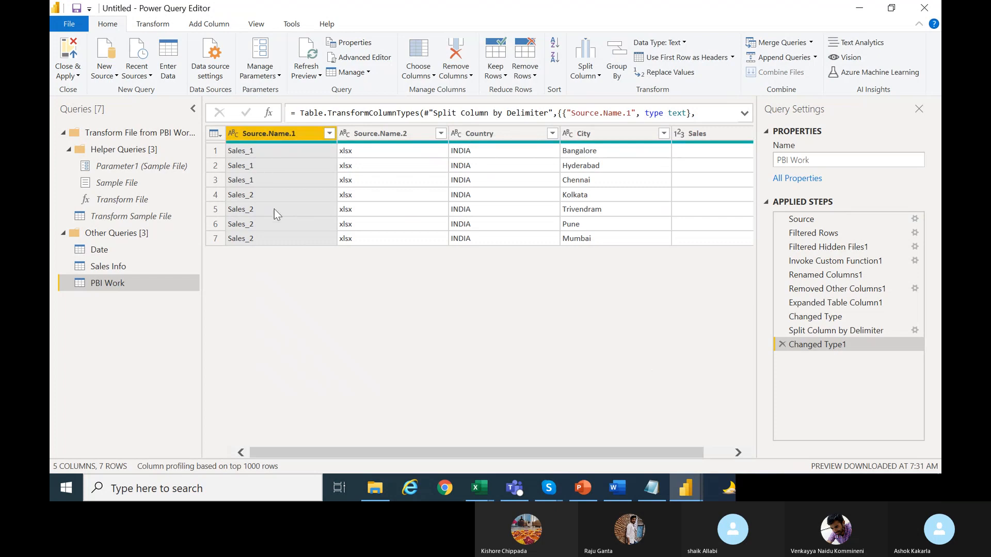
# Remove the Source.Name.2 extension column and rename Source.Name.1 to 'Source Name'.
pyautogui.click(370, 137)
pyautogui.rightClick(369, 135)
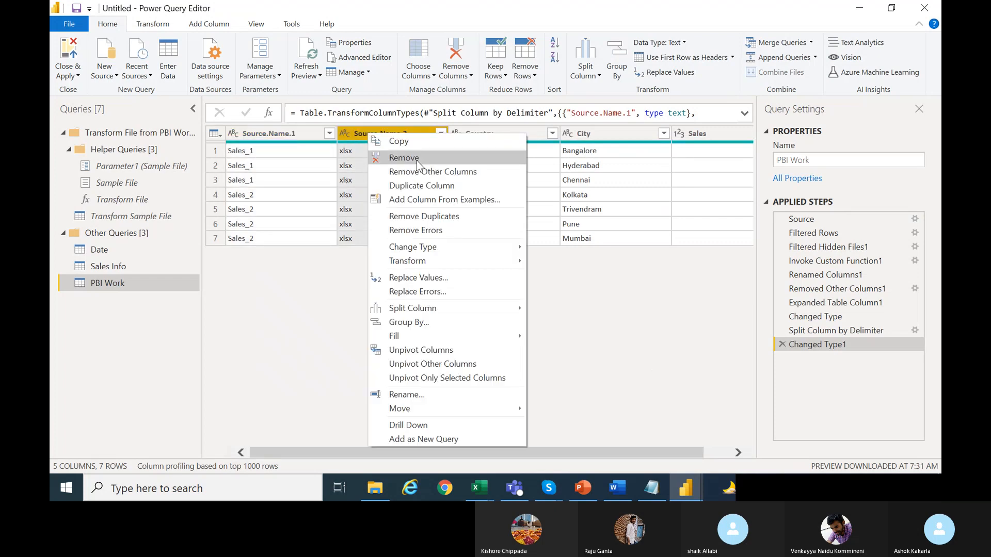
pyautogui.click(403, 158)
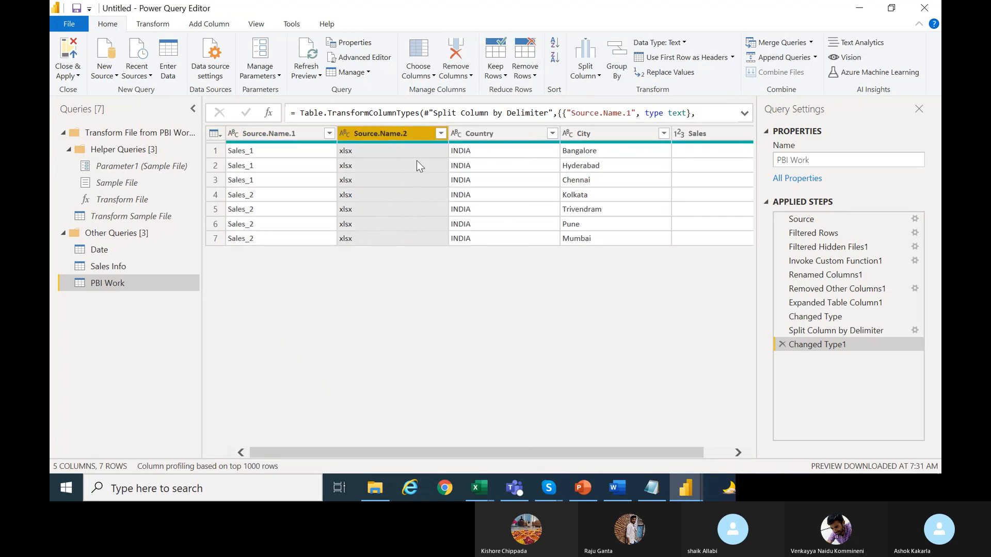
pyautogui.doubleClick(305, 135)
pyautogui.write('S')
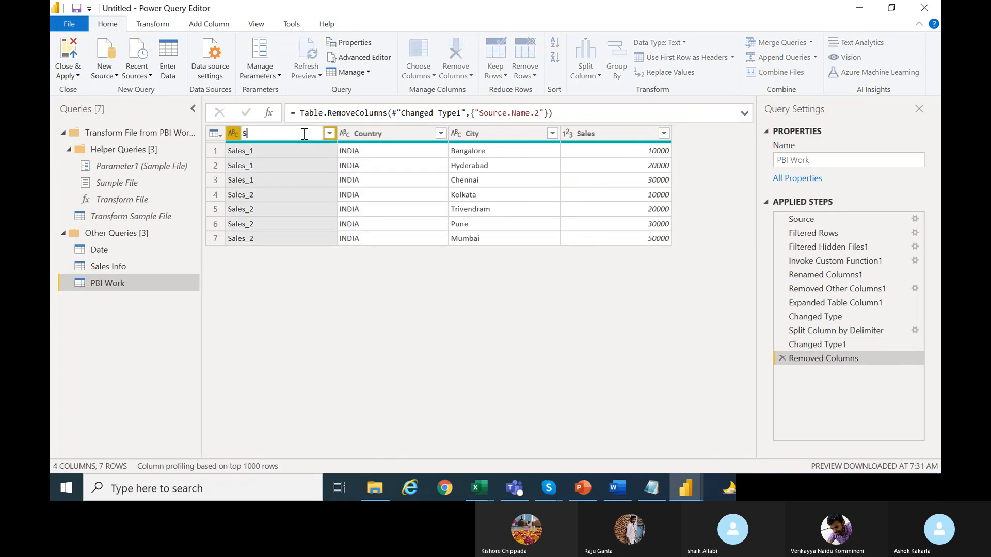
pyautogui.write('ource Name')
pyautogui.press('Return')
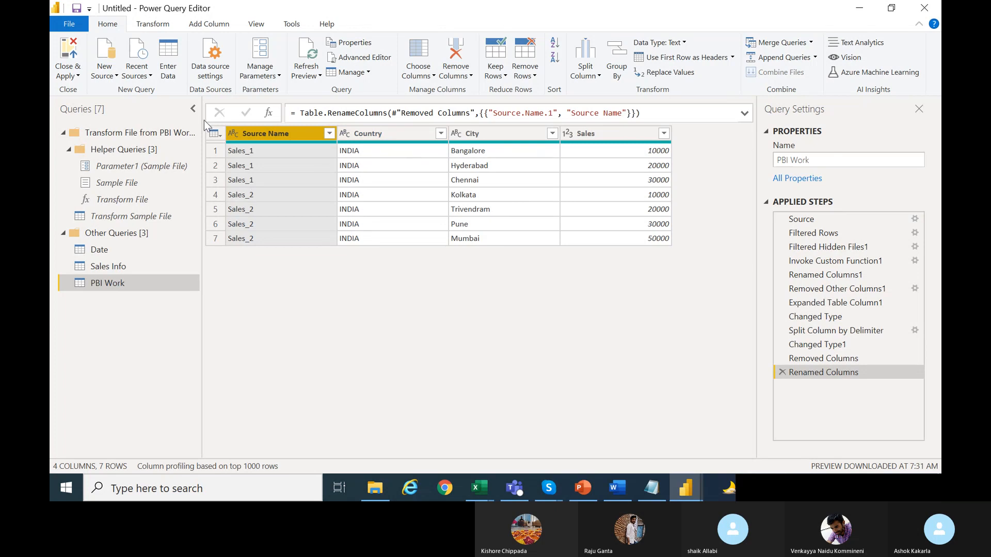
# Close the Power Query Editor and apply the PBI Work query changes.
pyautogui.click(77, 74)
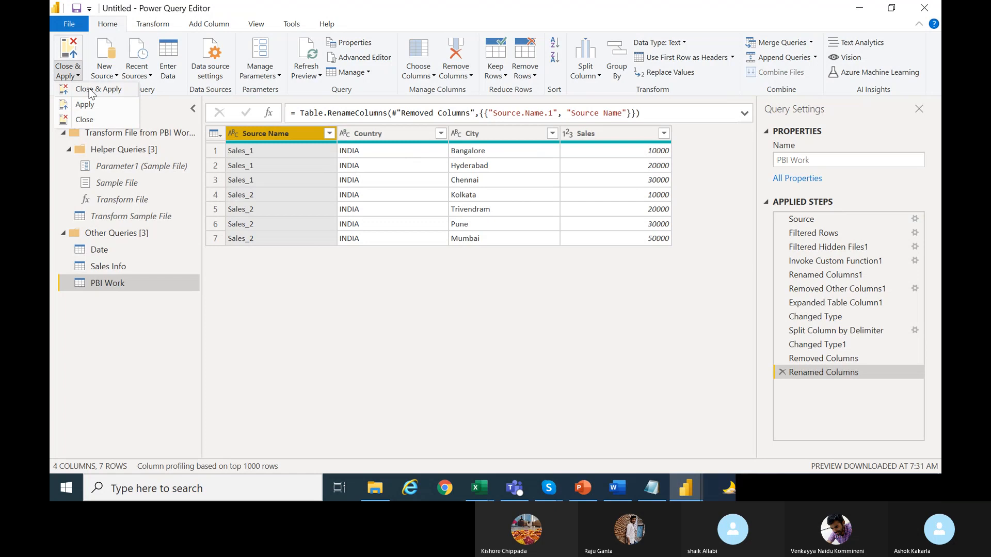
pyautogui.click(89, 88)
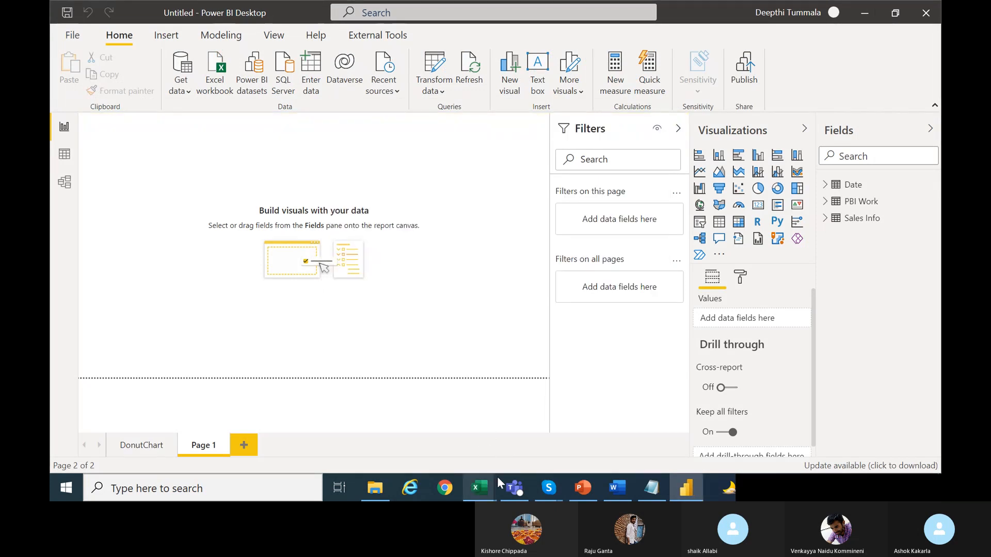
# Expand Sales Info in the Fields pane to show its Country, Date and Sales fields.
pyautogui.moveTo(548, 493)
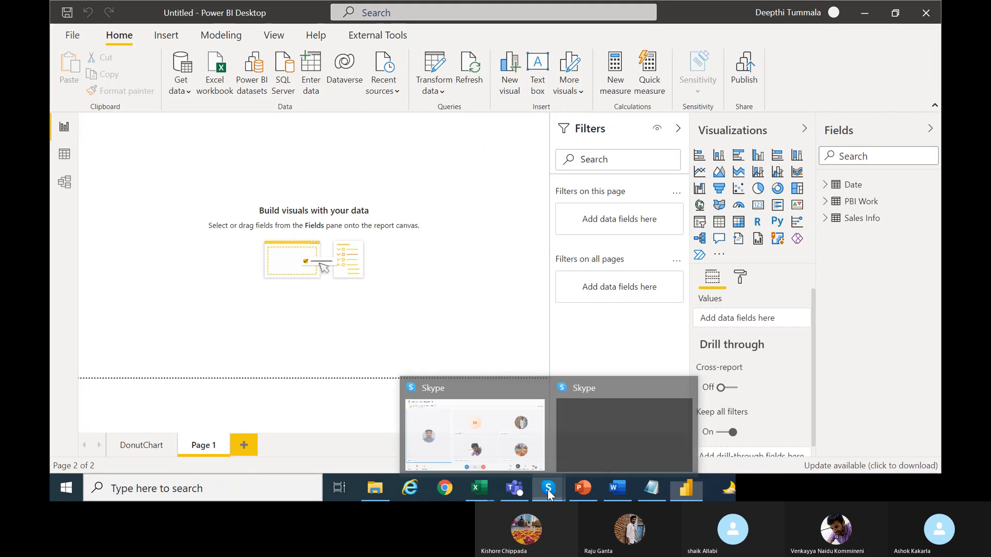
pyautogui.moveTo(494, 428)
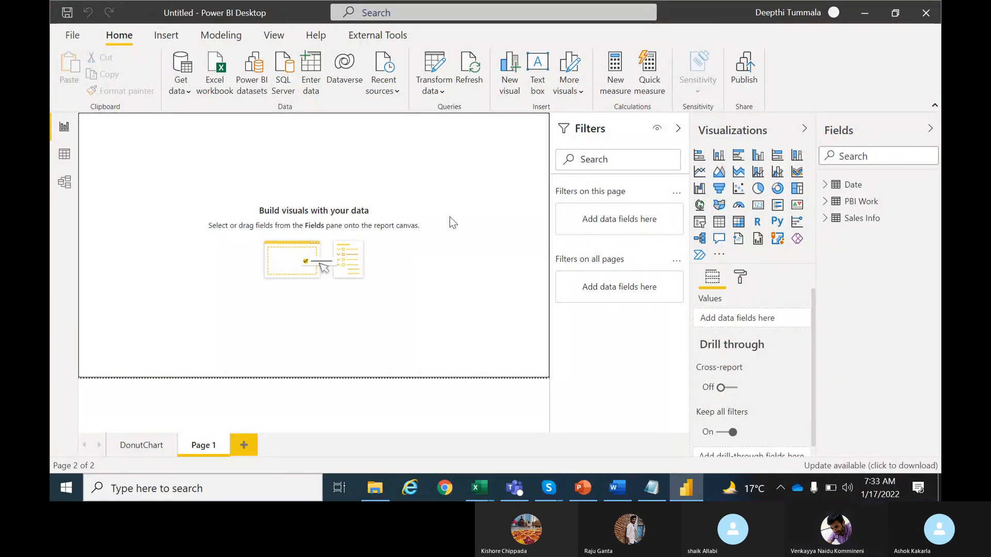
pyautogui.click(825, 220)
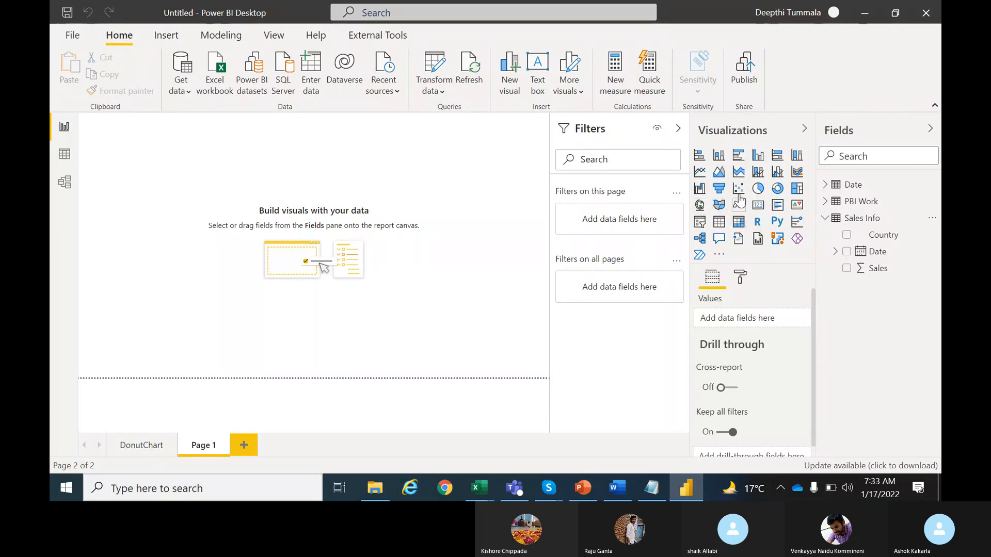
# Add a treemap visual to Page 1 and enlarge it.
pyautogui.click(718, 190)
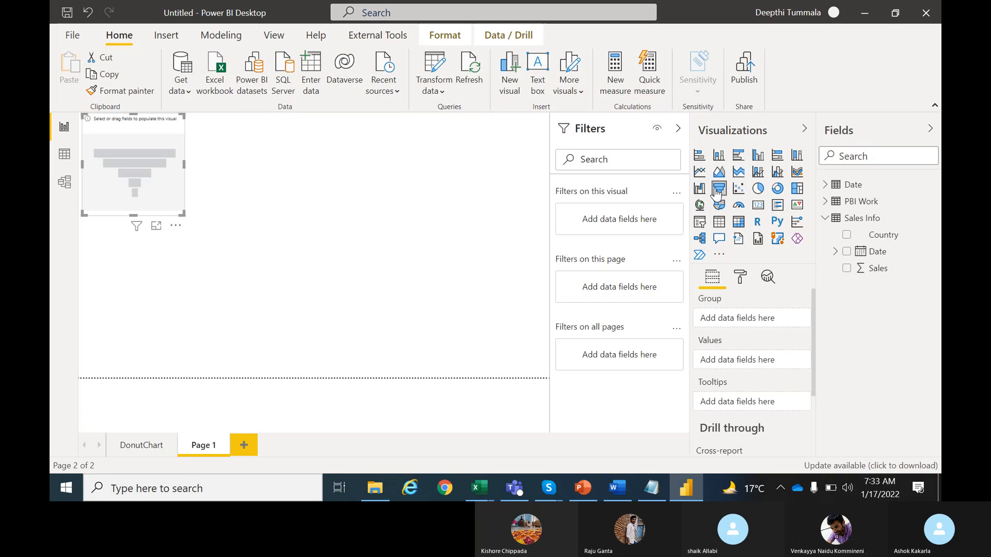
pyautogui.click(798, 189)
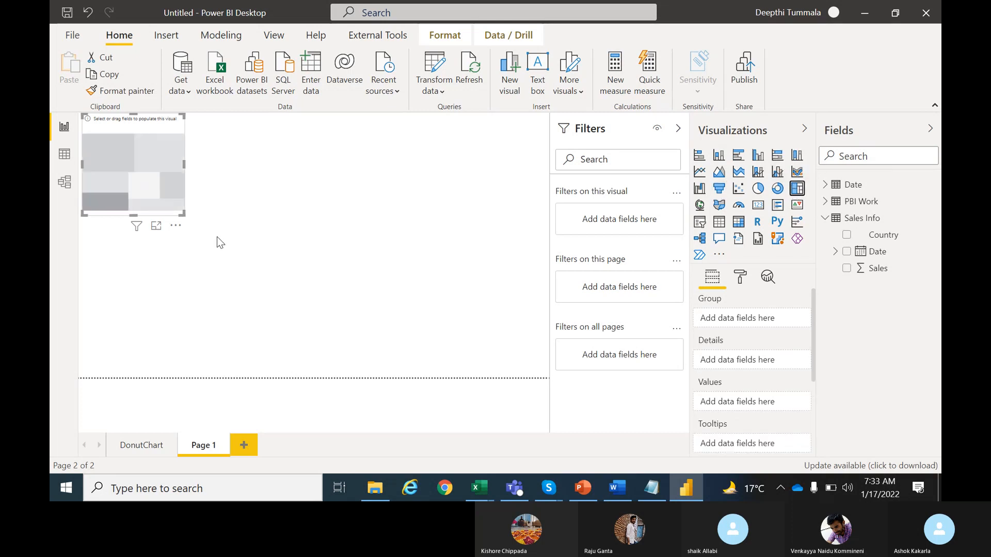
pyautogui.moveTo(183, 213); pyautogui.dragTo(418, 306)
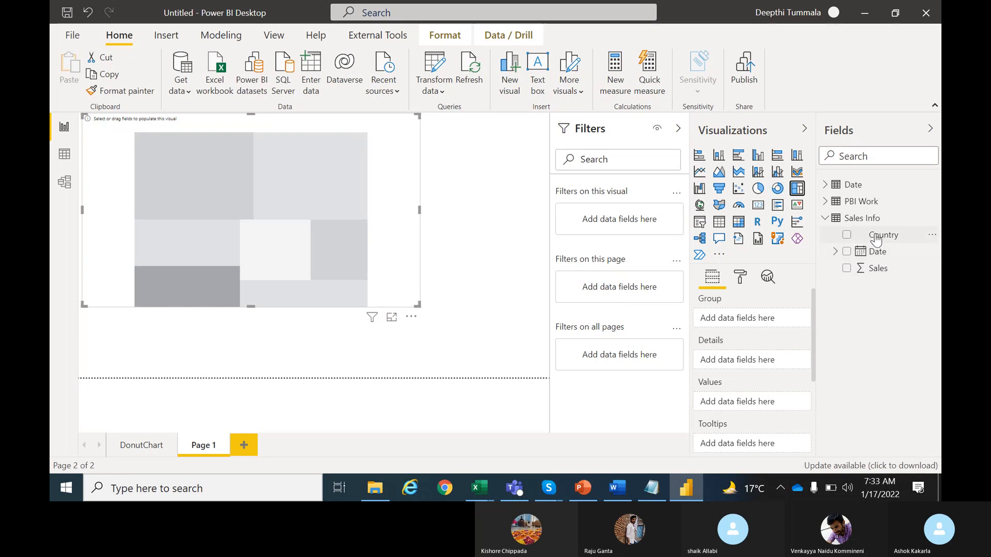
# Put Country in the treemap's Group and Sales in its Values.
pyautogui.moveTo(880, 235); pyautogui.dragTo(743, 314)
pyautogui.moveTo(885, 275); pyautogui.dragTo(746, 407)
pyautogui.moveTo(131, 150)
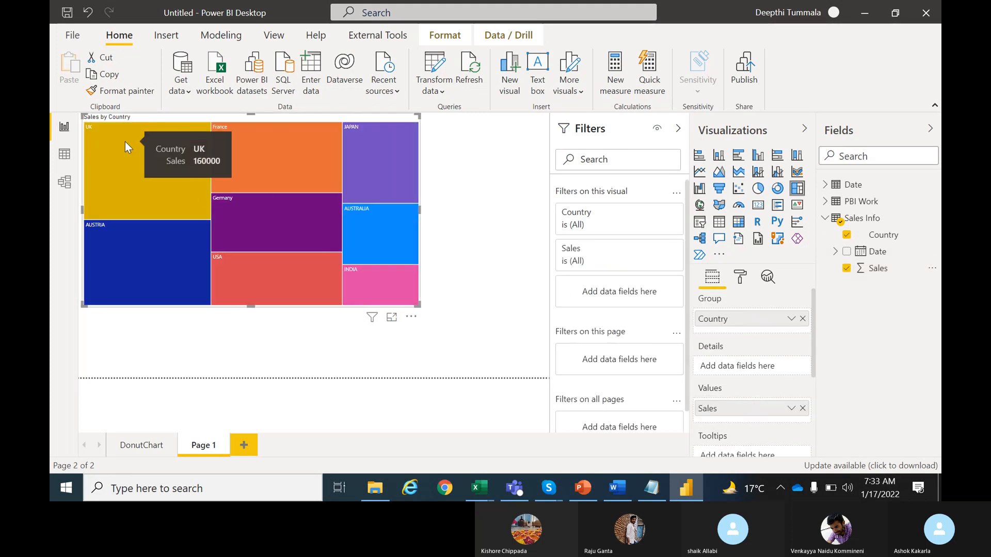
pyautogui.moveTo(275, 151)
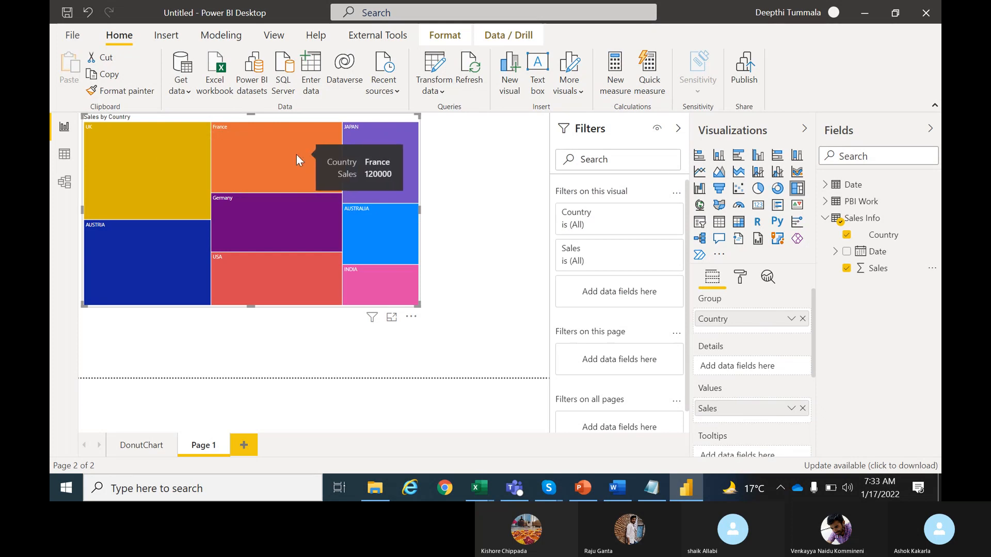
pyautogui.moveTo(364, 157)
pyautogui.moveTo(364, 219)
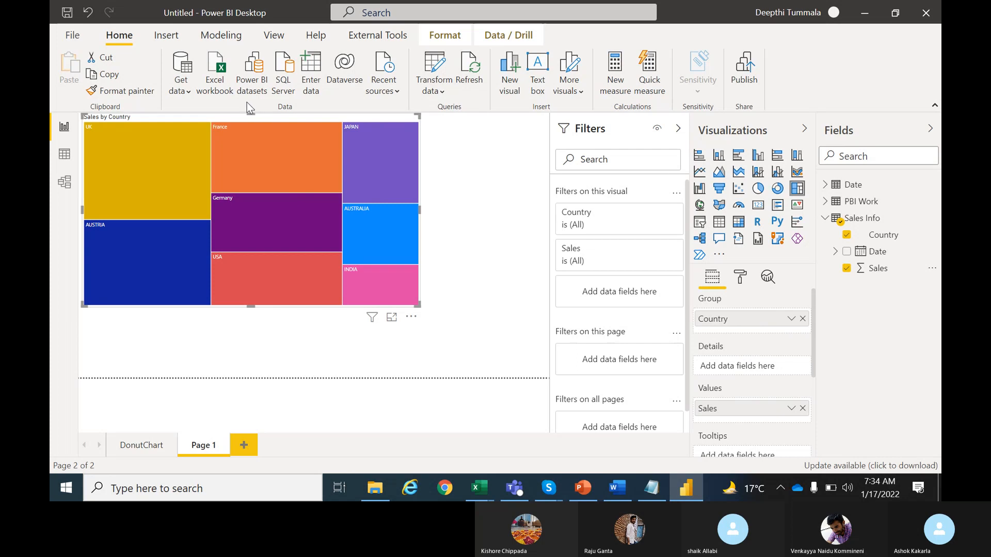
pyautogui.click(184, 92)
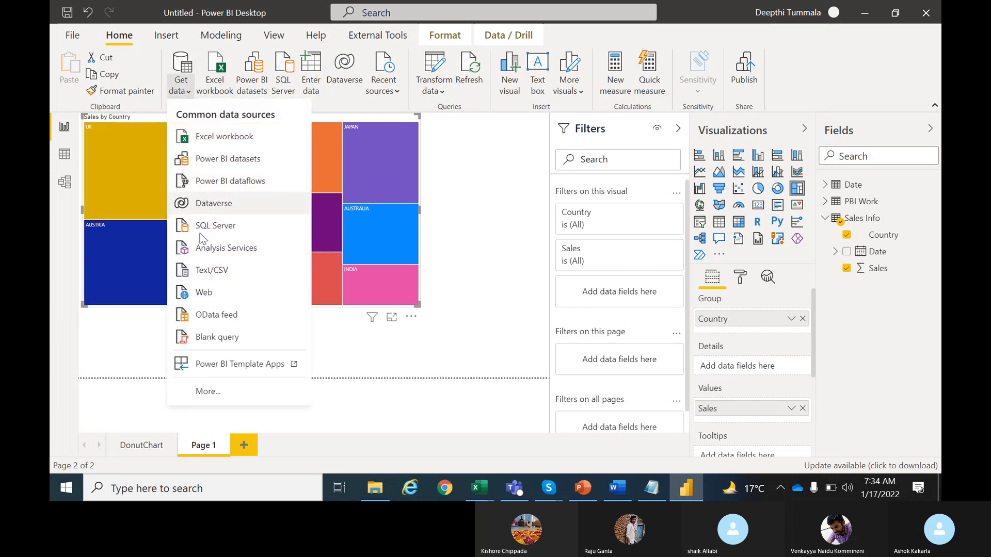
pyautogui.click(208, 392)
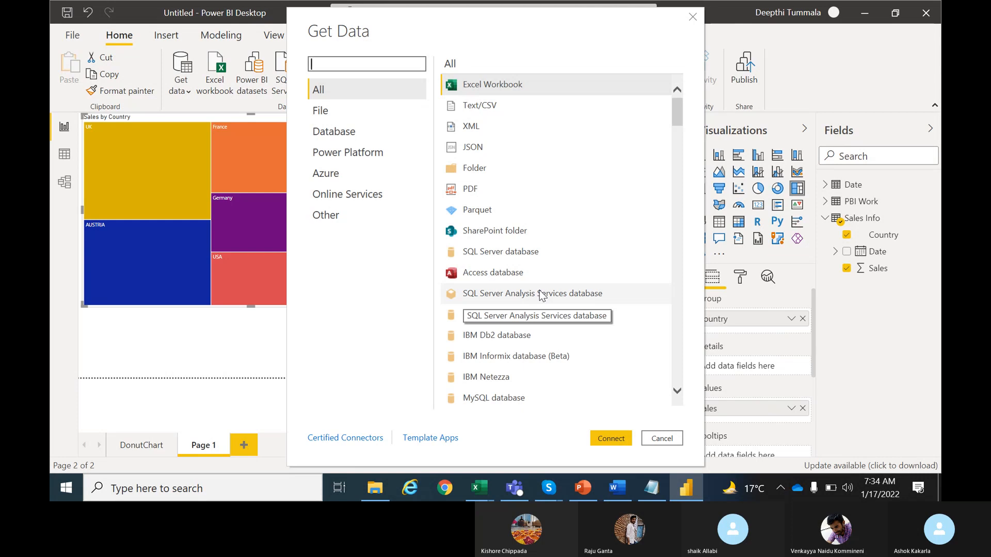
pyautogui.click(470, 172)
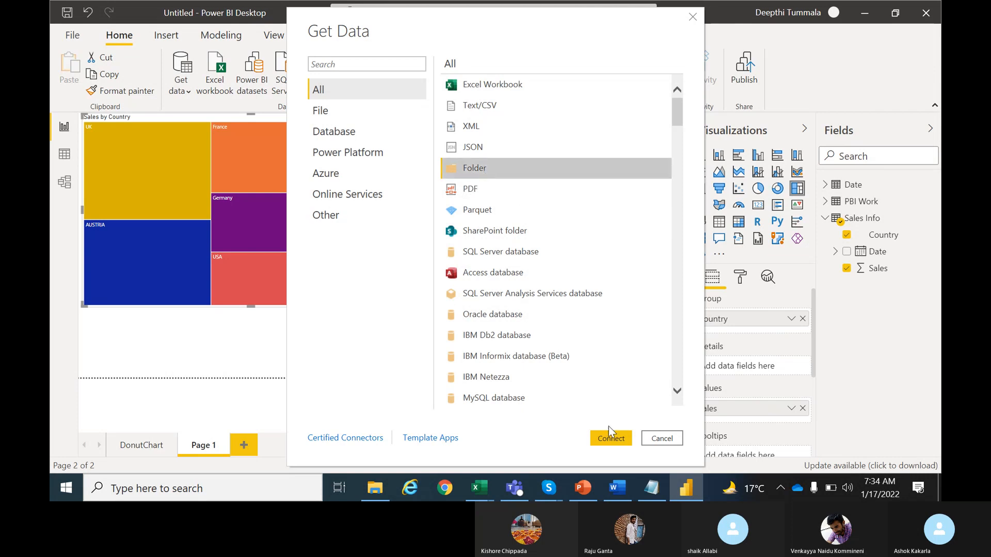
pyautogui.click(604, 444)
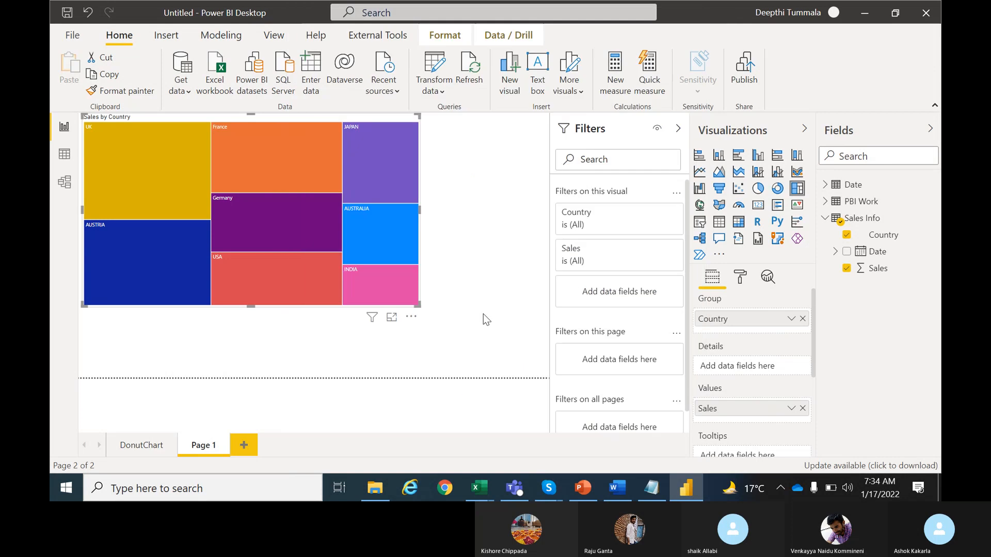
pyautogui.click(355, 224)
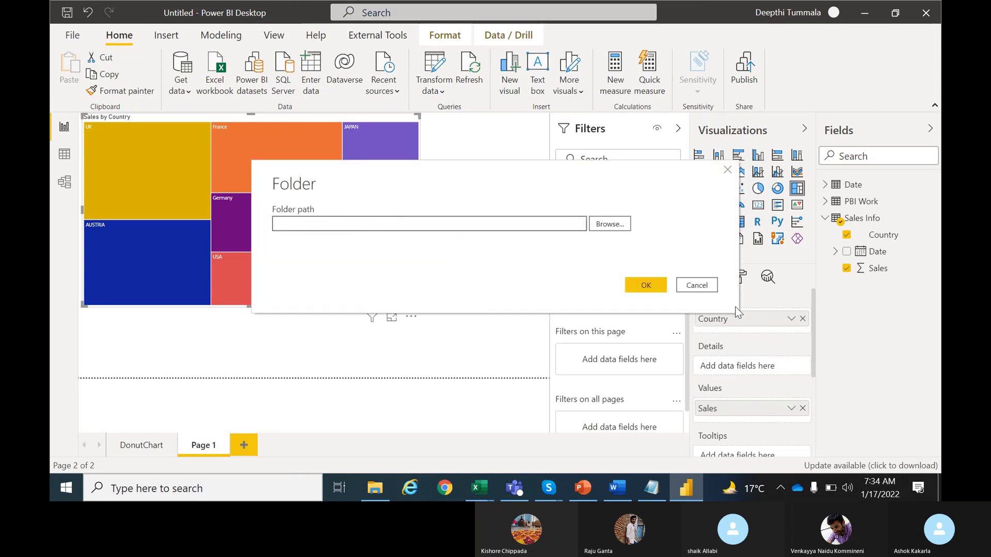
pyautogui.click(699, 290)
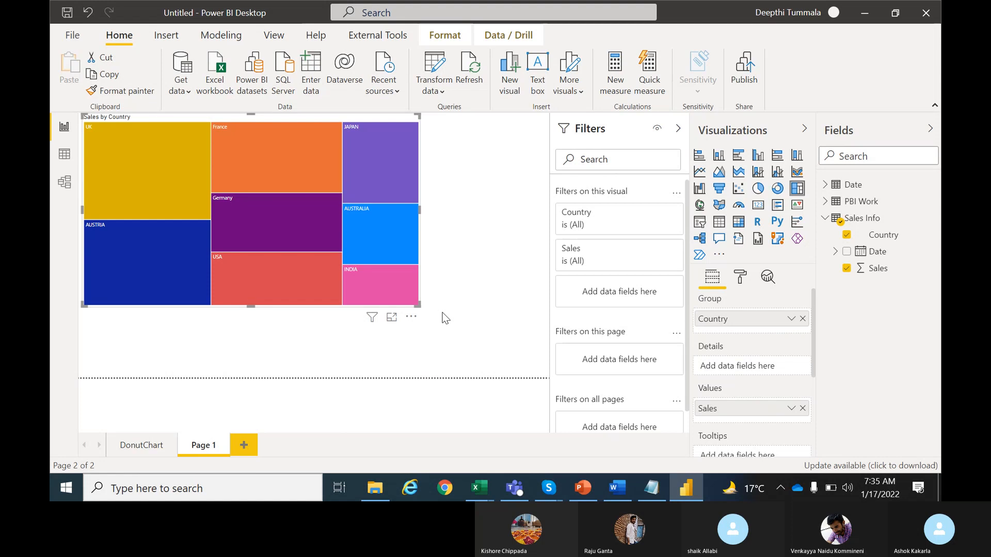
# Inspect the Date hierarchy levels, then turn the treemap into a compact Country/Sales table.
pyautogui.click(835, 252)
pyautogui.click(846, 269)
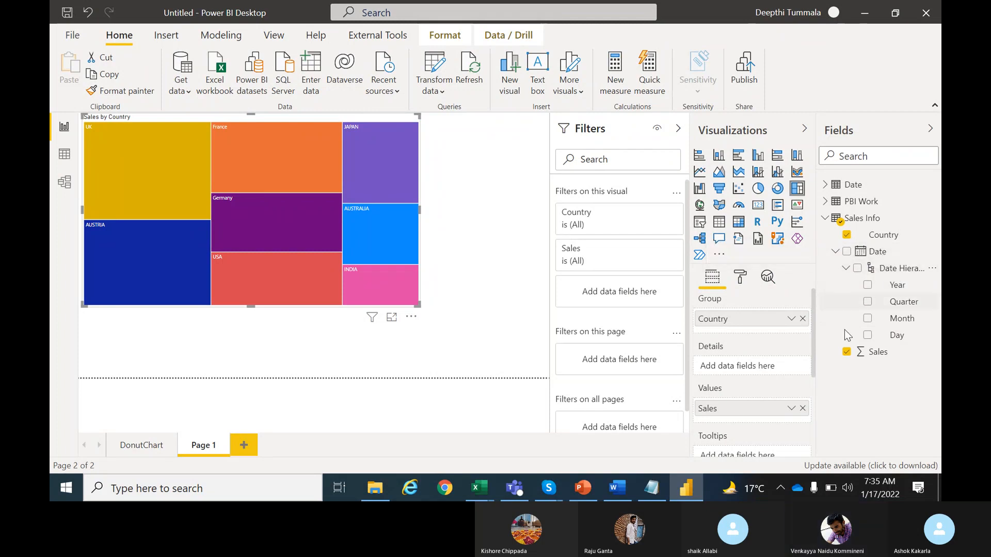
pyautogui.click(846, 269)
pyautogui.click(835, 251)
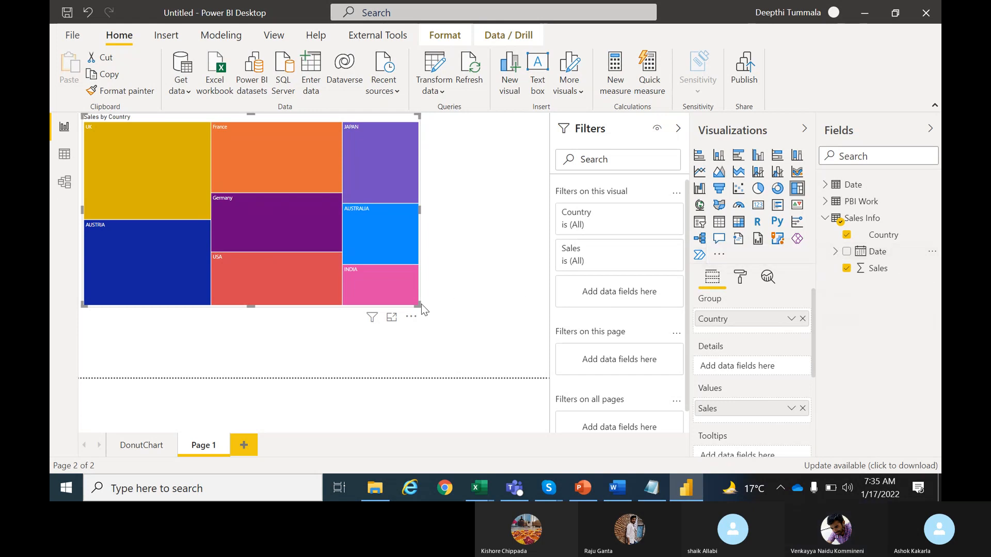
pyautogui.click(719, 222)
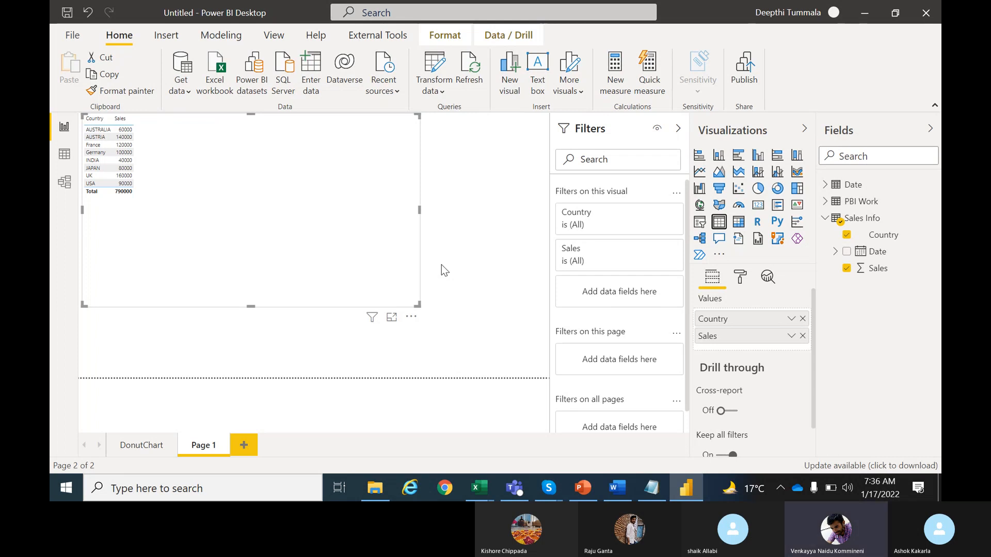
pyautogui.moveTo(418, 303); pyautogui.dragTo(201, 216)
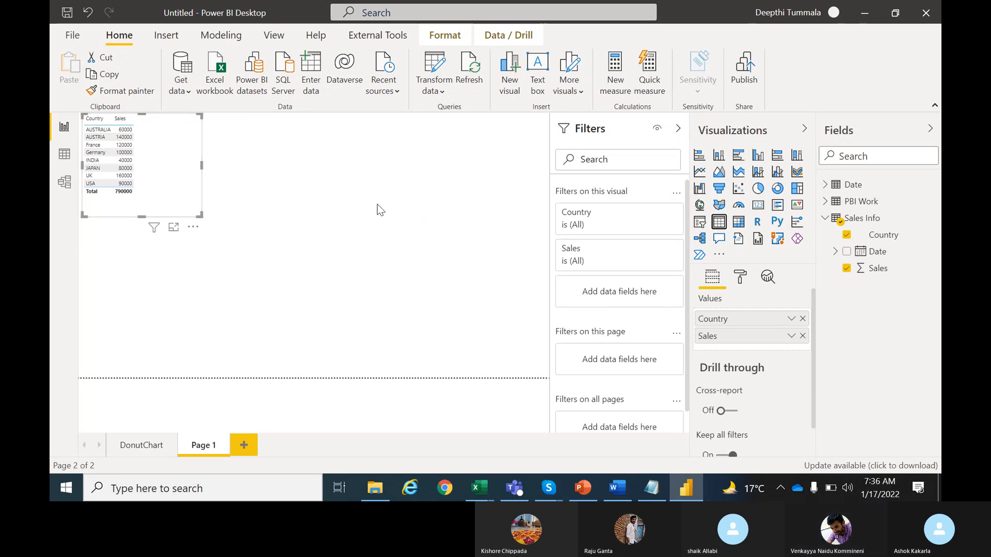
# Set the table's Values text size to 15 pt.
pyautogui.click(739, 285)
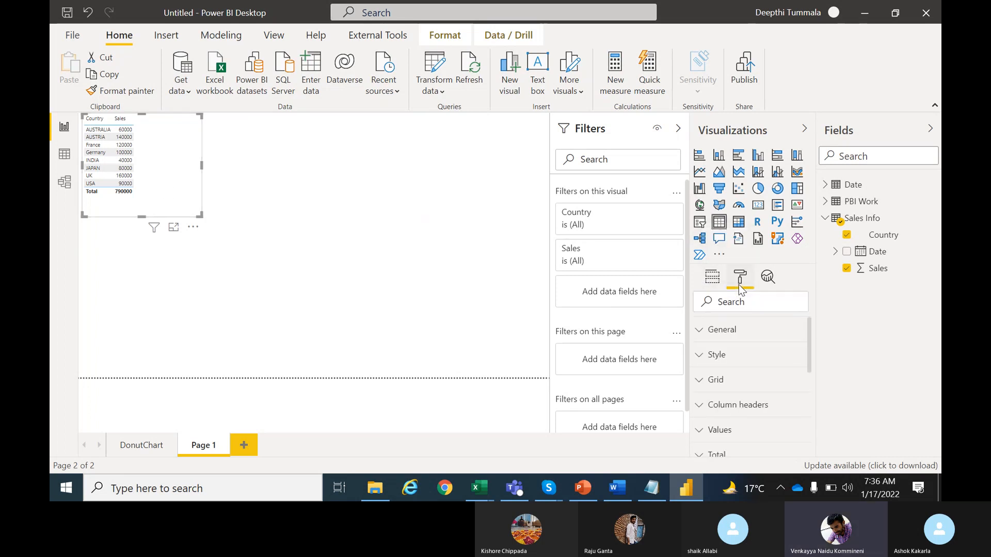
pyautogui.click(705, 432)
pyautogui.moveTo(810, 333); pyautogui.dragTo(812, 404)
pyautogui.click(741, 412)
pyautogui.click(740, 412)
pyautogui.click(740, 412)
pyautogui.click(740, 412)
pyautogui.click(741, 412)
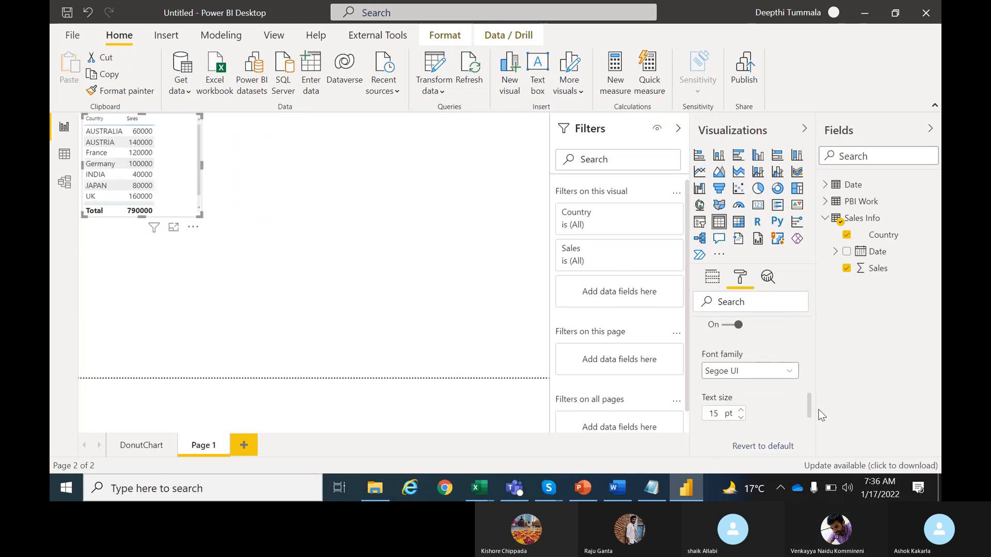
# Set Column headers text size to 15 pt and enlarge the table so the USA row shows.
pyautogui.moveTo(809, 405); pyautogui.dragTo(803, 327)
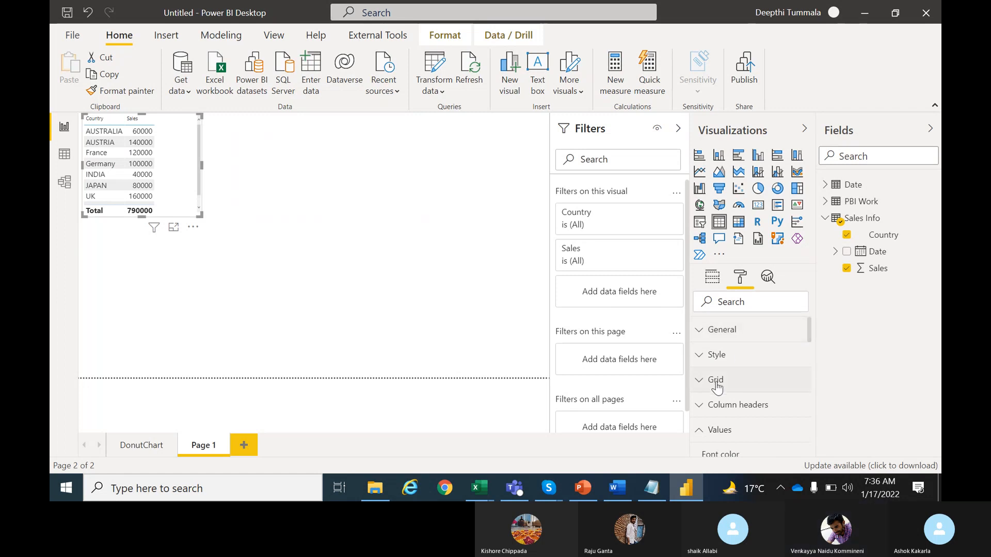
pyautogui.click(701, 406)
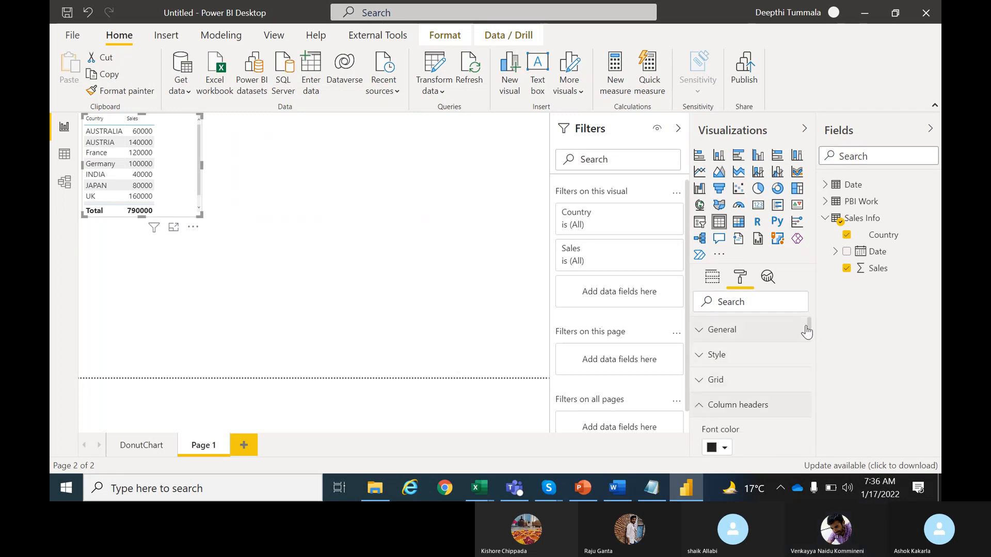
pyautogui.moveTo(809, 324); pyautogui.dragTo(811, 356)
pyautogui.click(741, 398)
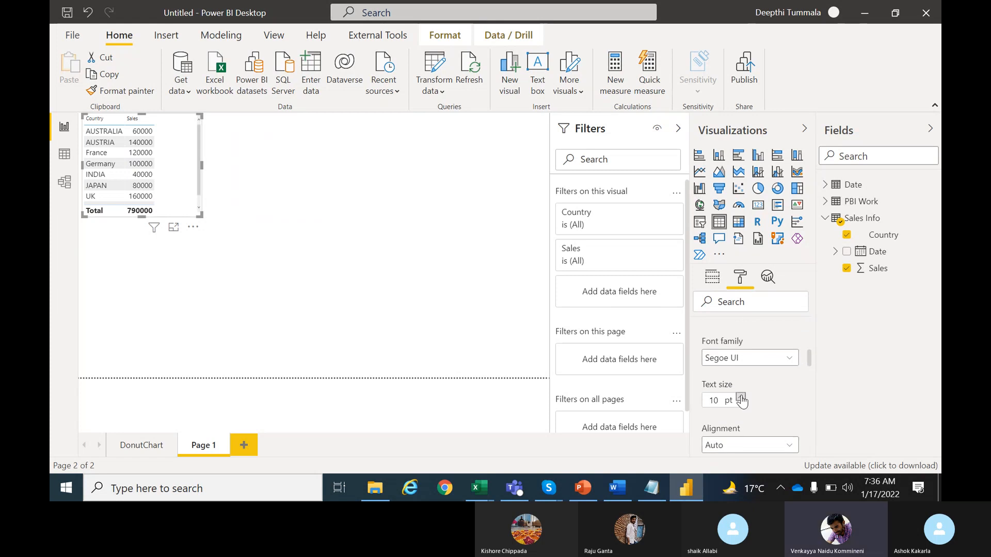
pyautogui.click(740, 397)
pyautogui.click(740, 398)
pyautogui.click(741, 398)
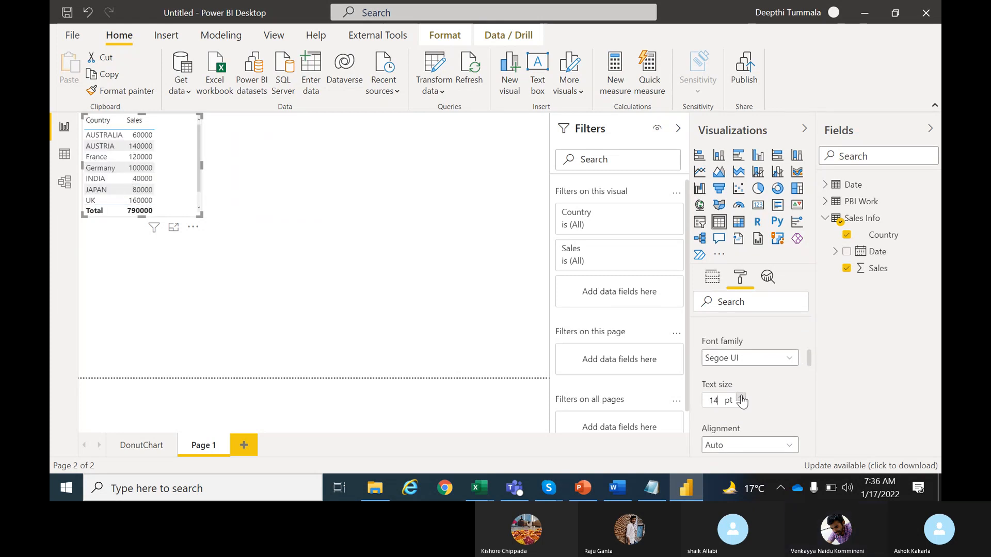
pyautogui.click(741, 398)
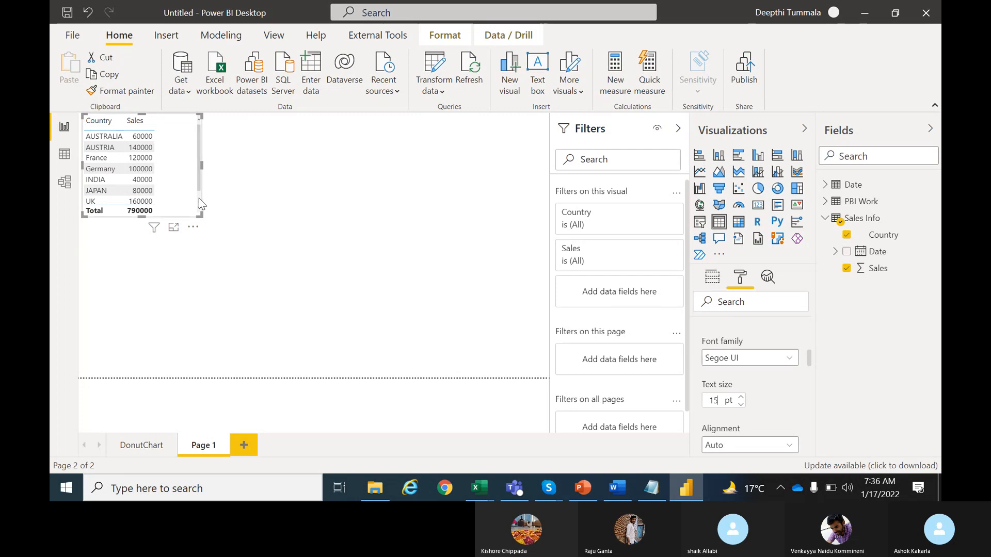
pyautogui.moveTo(201, 216); pyautogui.dragTo(192, 258)
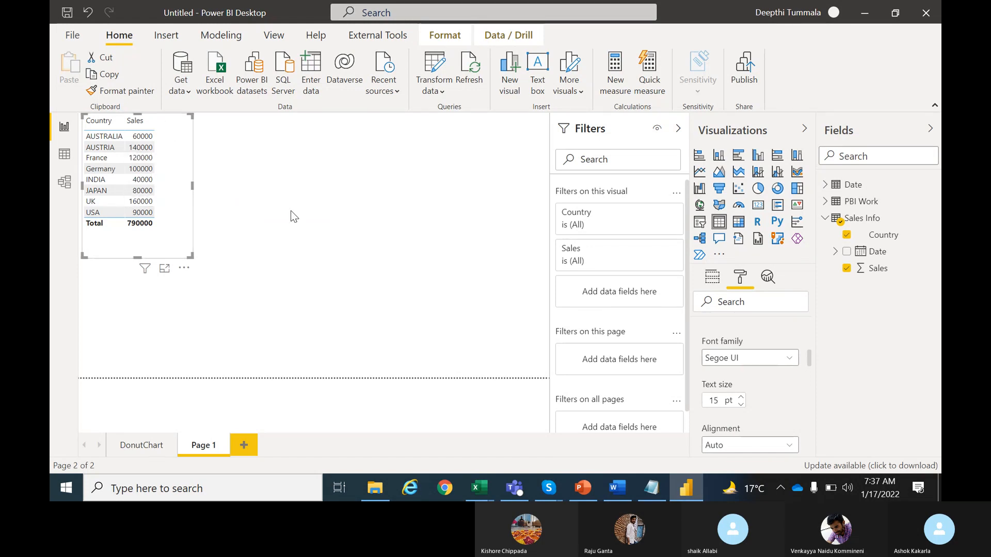
# In the Notepad notes, go to the end of the Conditional Formatting in PBI line.
pyautogui.click(645, 494)
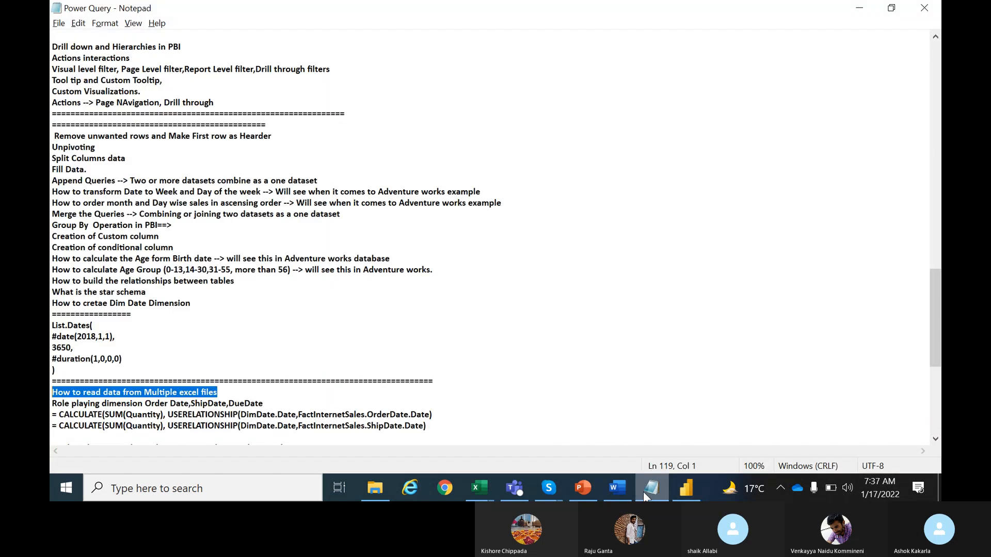
pyautogui.click(170, 347)
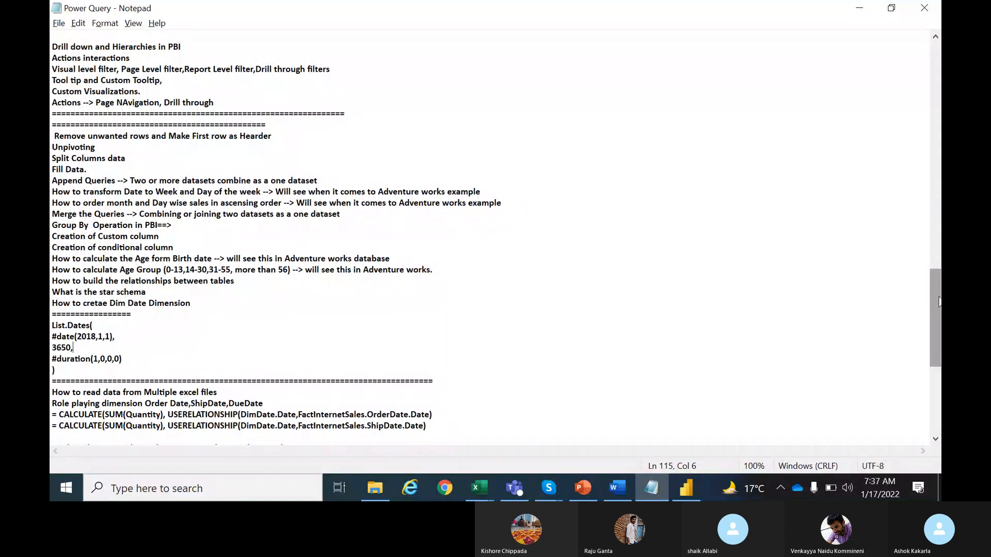
pyautogui.moveTo(934, 304); pyautogui.dragTo(938, 371)
pyautogui.moveTo(171, 349); pyautogui.dragTo(52, 348)
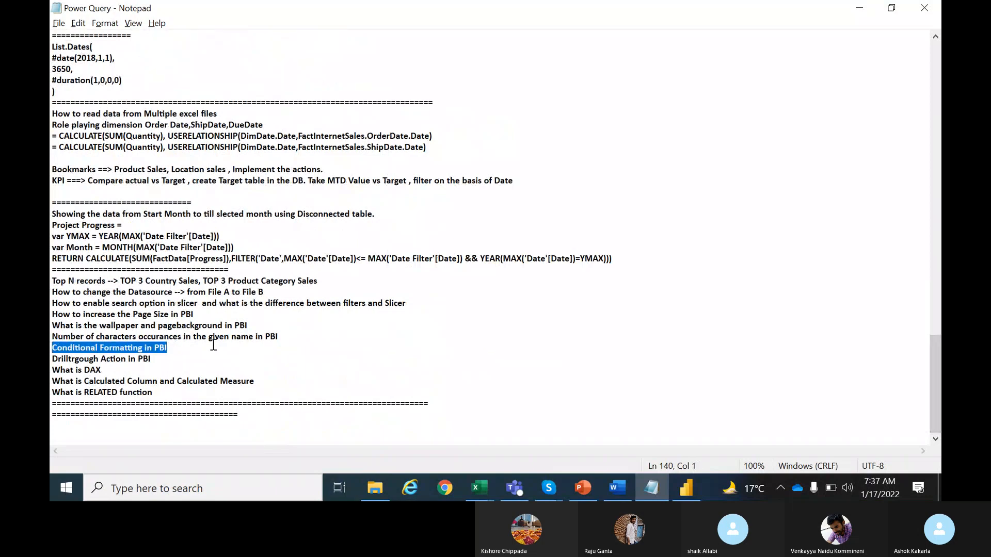
pyautogui.press('End')
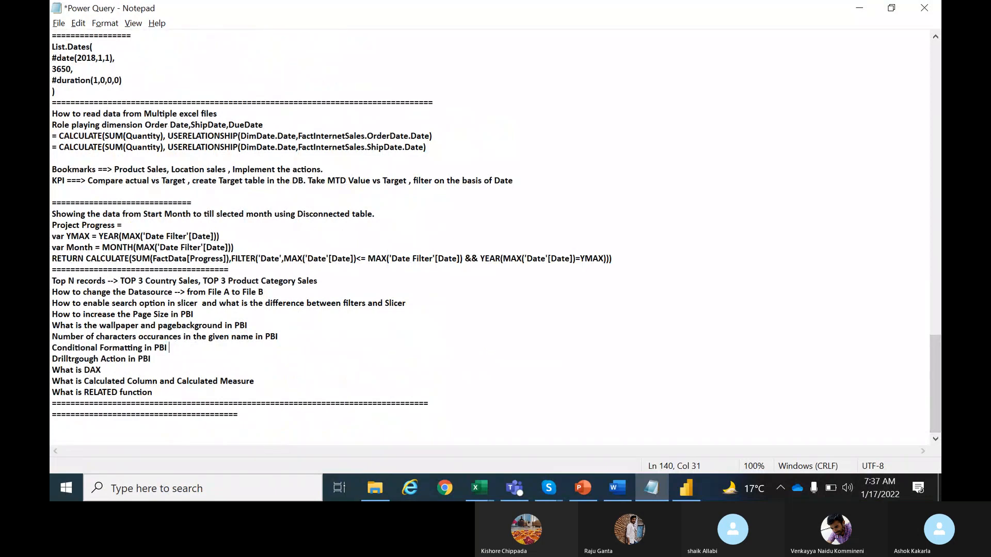
# Append 'If you would want to change font colur or background colur of that perticular column', then return to Power BI.
pyautogui.write('} If you wpuld want to change c')
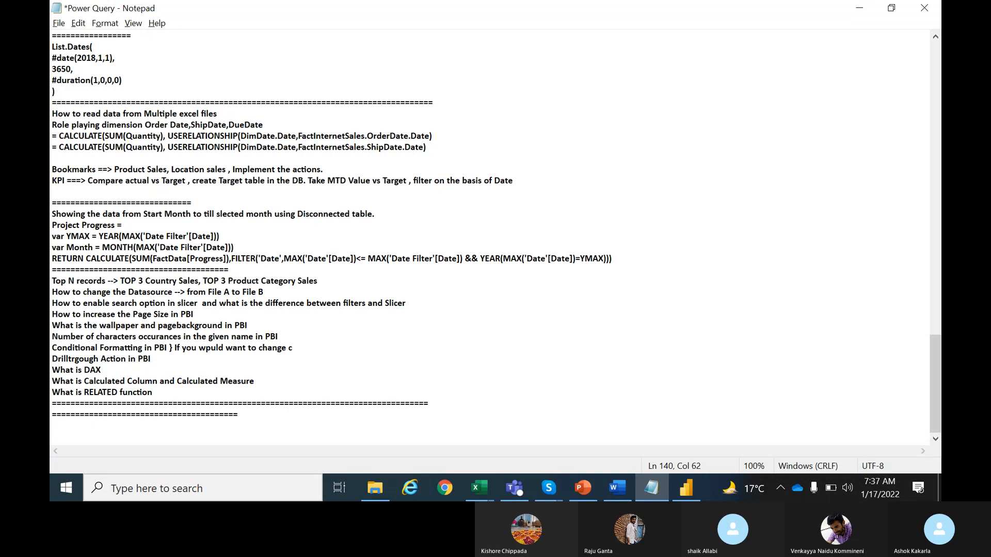
pyautogui.press('BackSpace')
pyautogui.write('font colur or background')
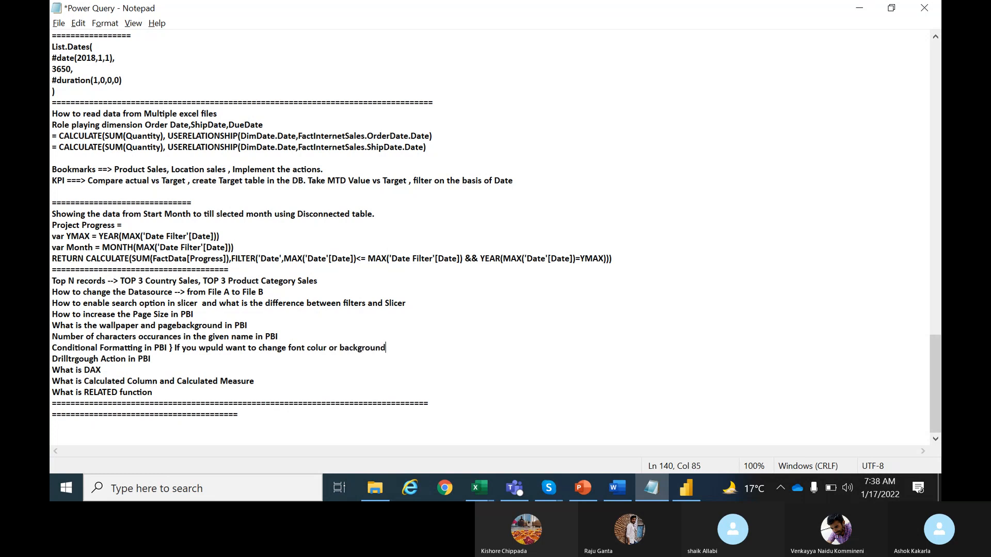
pyautogui.write(' colur of that perticular col')
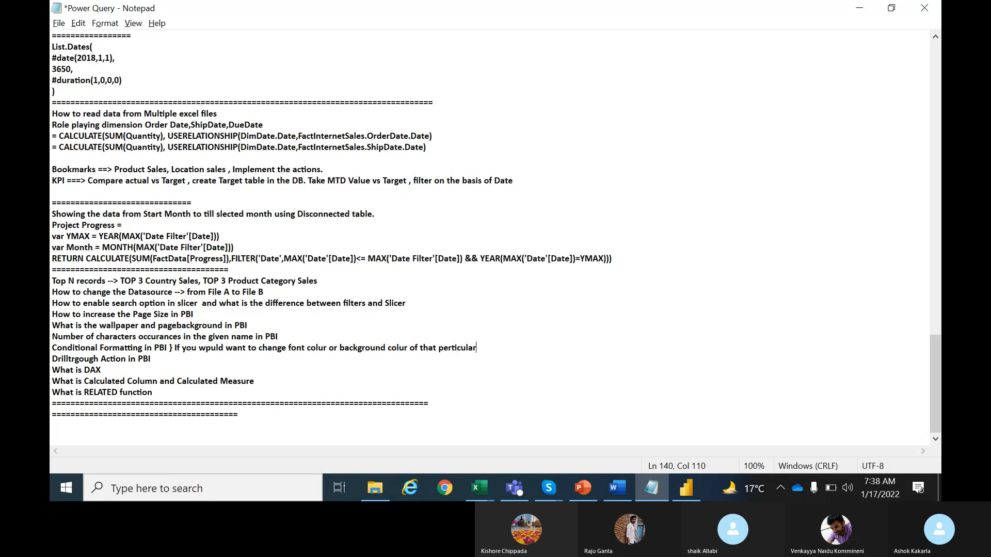
pyautogui.write('umn')
pyautogui.click(213, 349)
pyautogui.press('BackSpace')
pyautogui.write('o')
pyautogui.hotkey('alt', 'Tab')
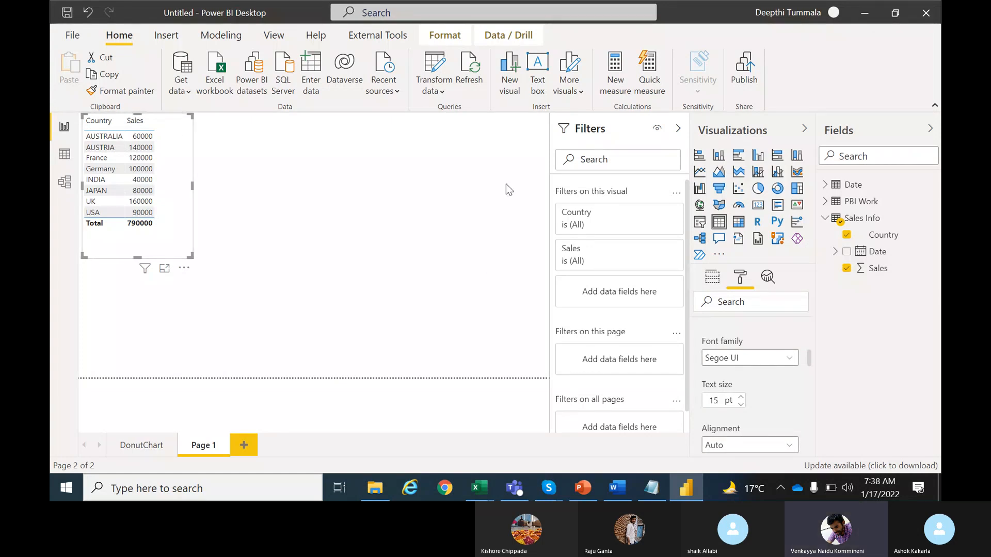
# Open Background color conditional formatting for the table's Sales field.
pyautogui.click(710, 282)
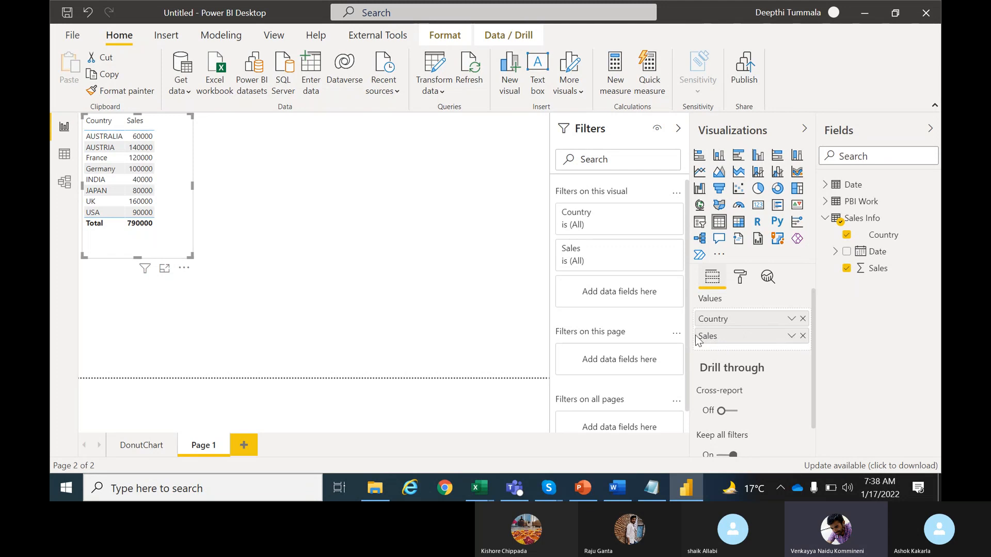
pyautogui.click(791, 336)
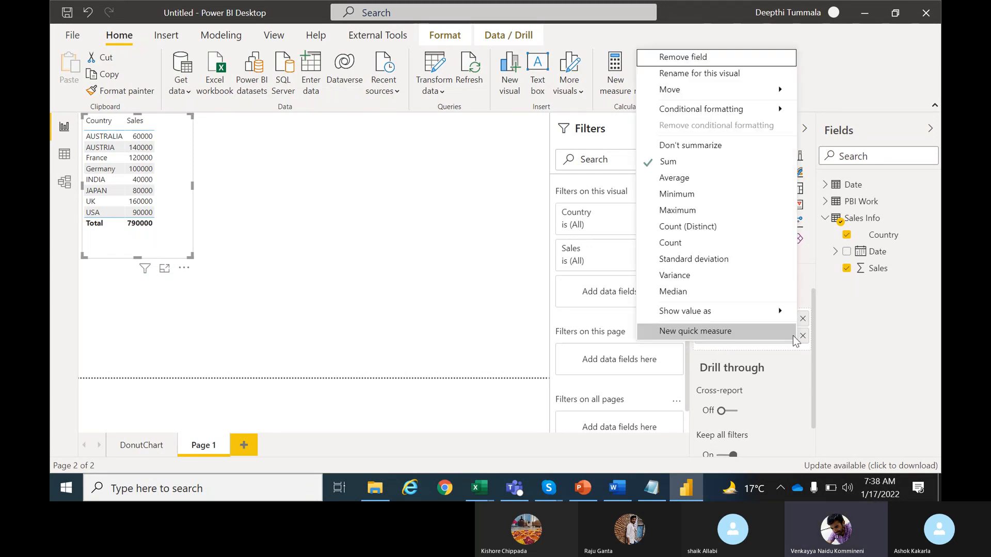
pyautogui.moveTo(696, 111)
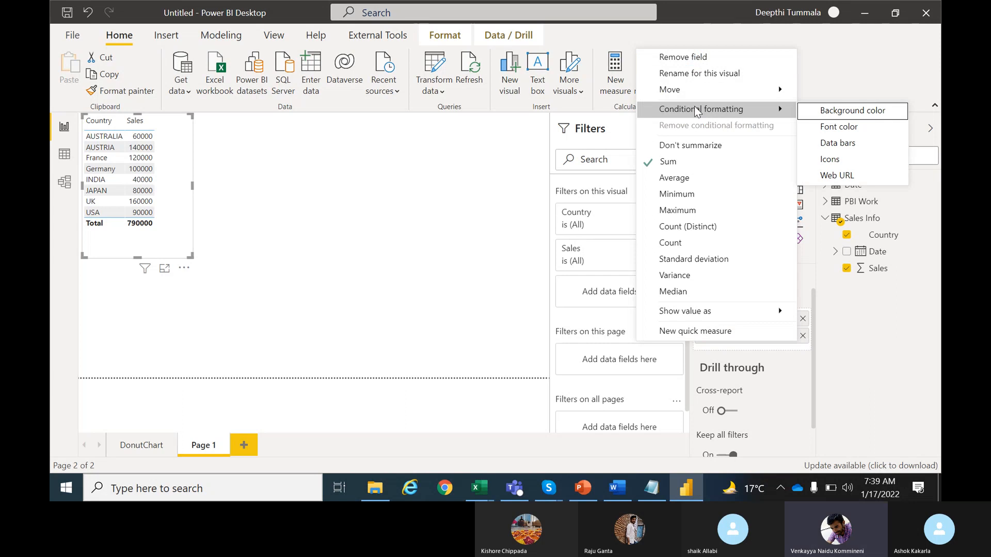
pyautogui.click(849, 112)
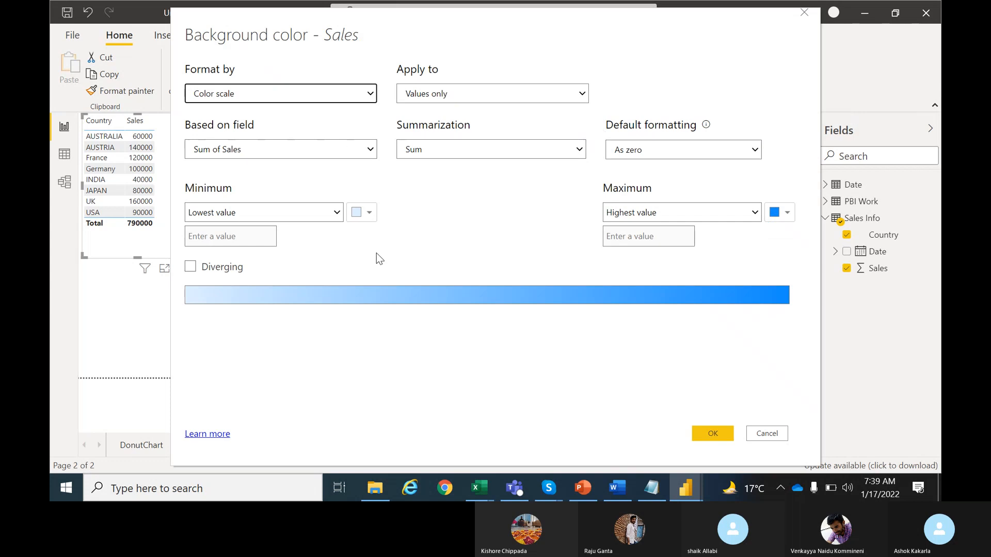
# Format by Rules and set the first rule to greater than or equal to 40000.
pyautogui.click(370, 98)
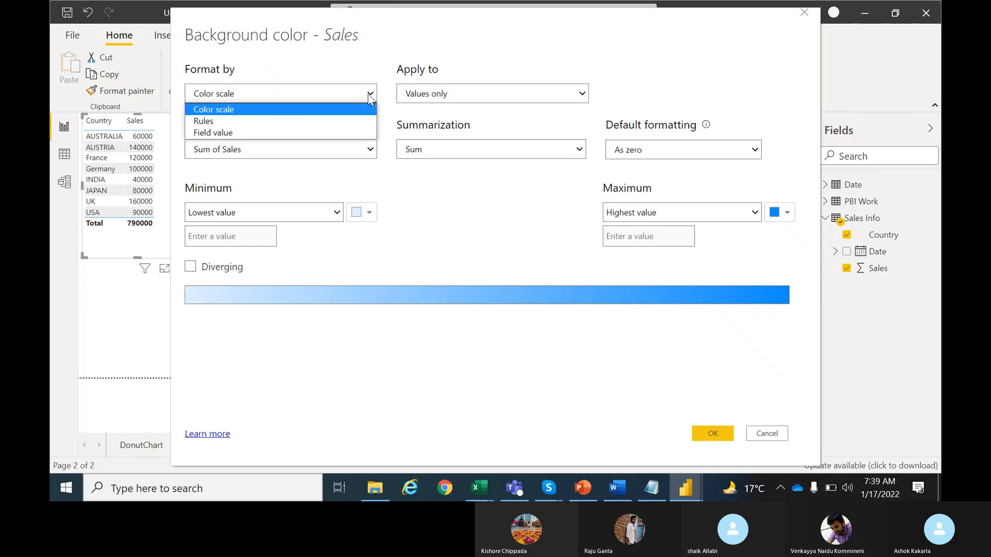
pyautogui.click(230, 122)
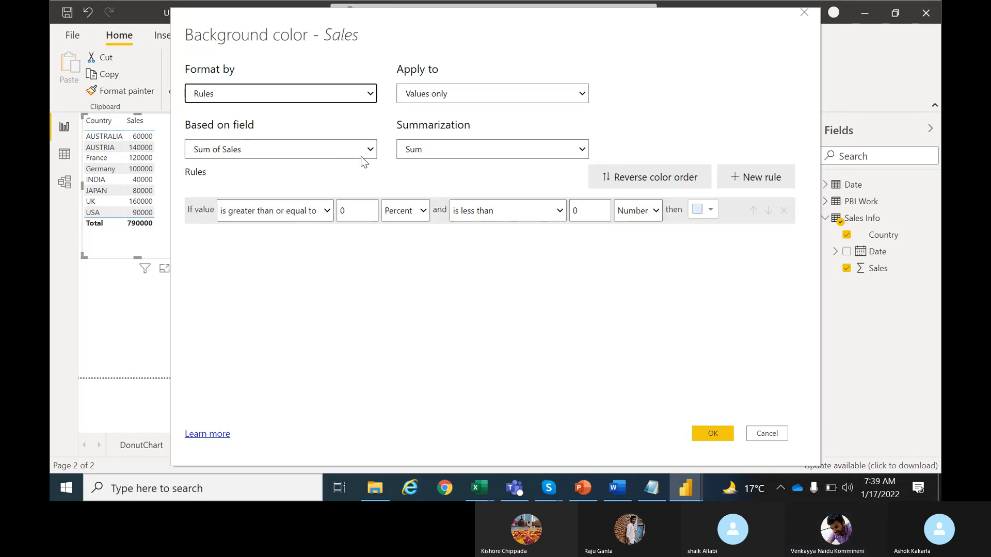
pyautogui.click(355, 214)
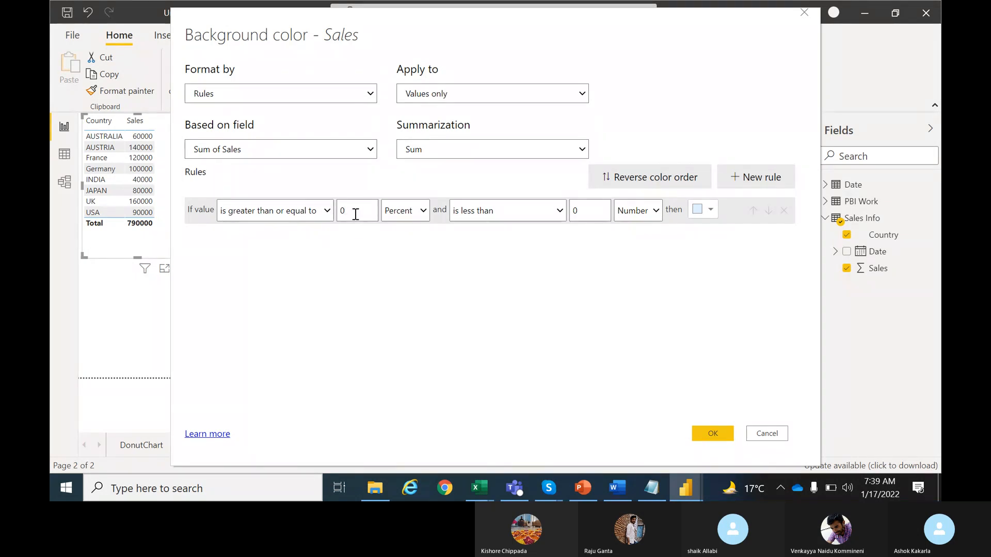
pyautogui.click(324, 212)
pyautogui.click(271, 228)
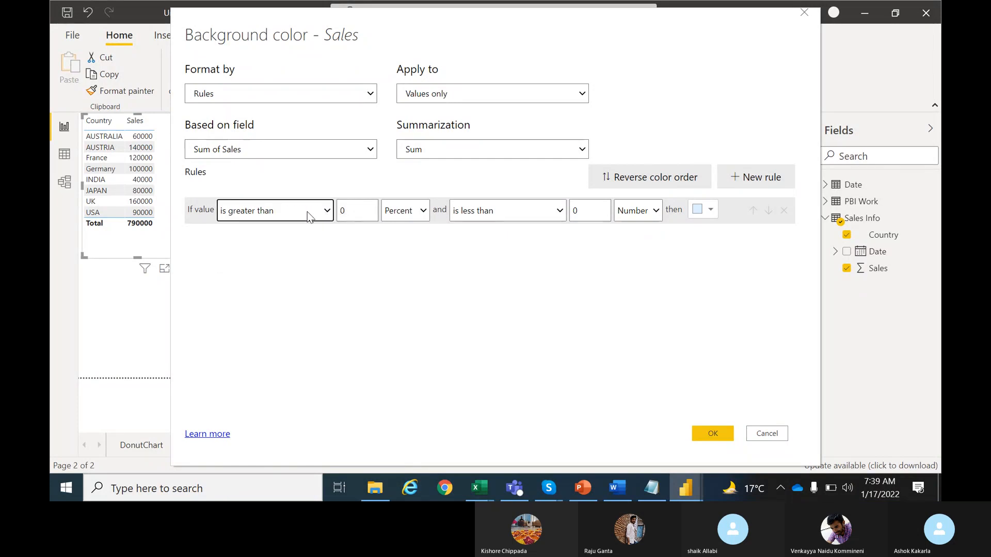
pyautogui.click(323, 211)
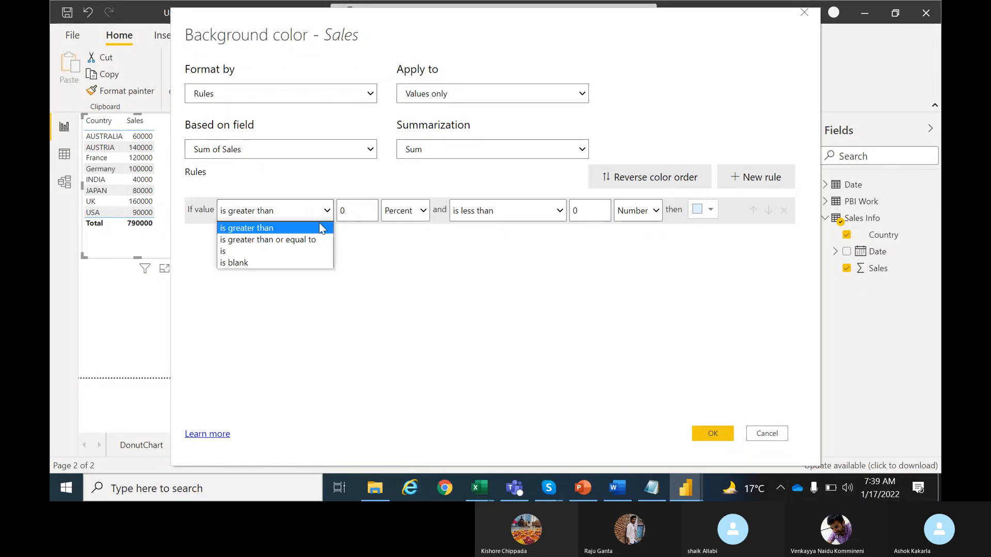
pyautogui.click(301, 239)
pyautogui.click(354, 210)
pyautogui.press('BackSpace')
pyautogui.write('40000')
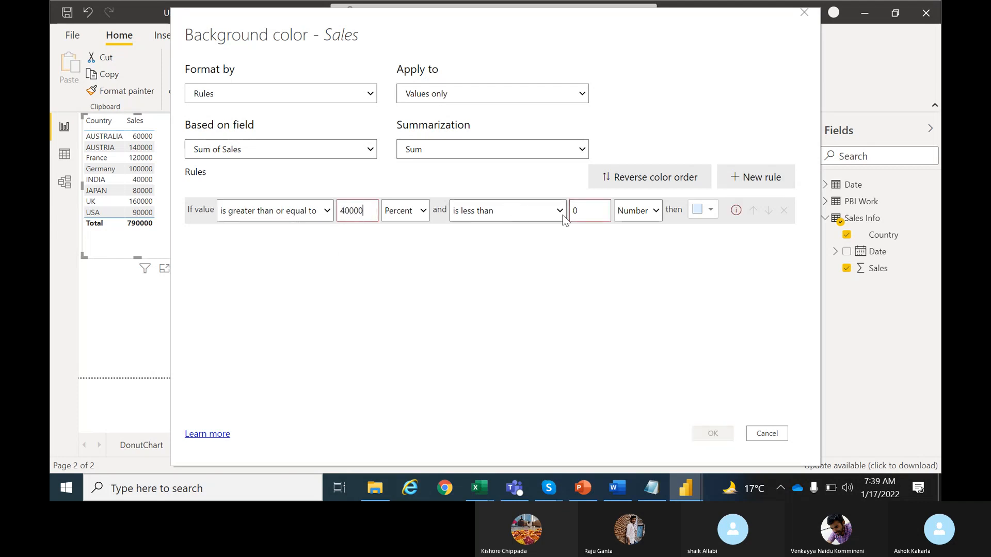
# Set the first rule's upper limit to 120000 with a deep red colour, and add a second rule.
pyautogui.click(596, 212)
pyautogui.press('BackSpace')
pyautogui.write('120000')
pyautogui.click(712, 208)
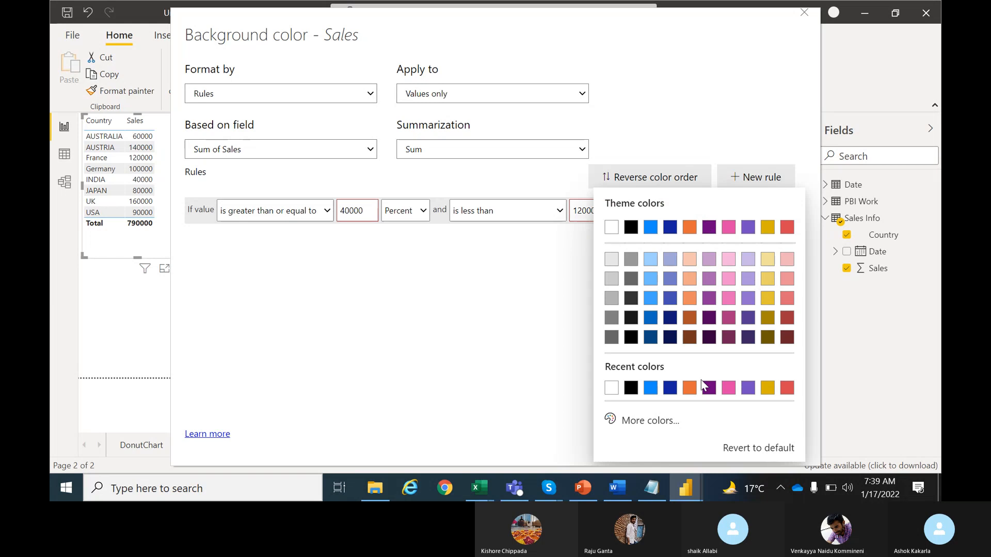
pyautogui.click(614, 422)
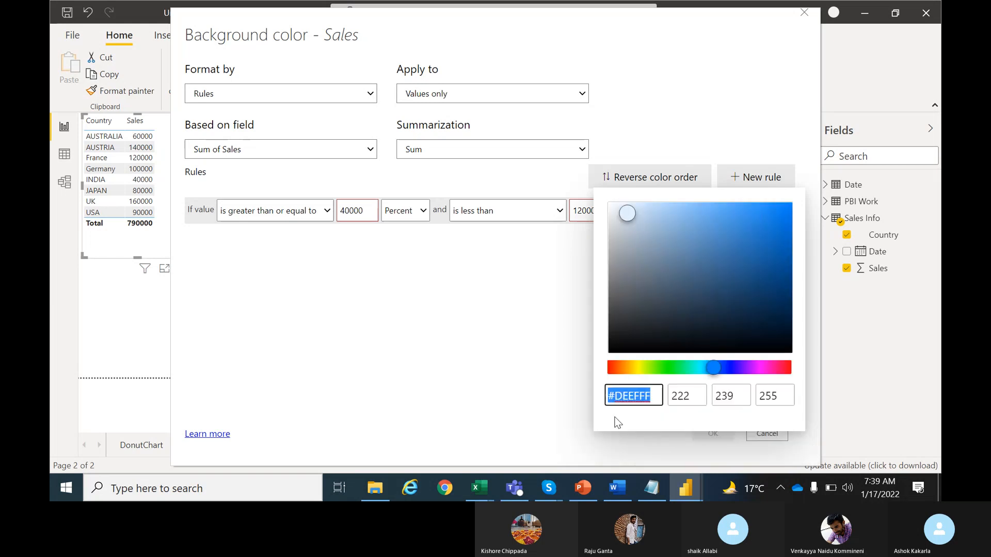
pyautogui.click(786, 368)
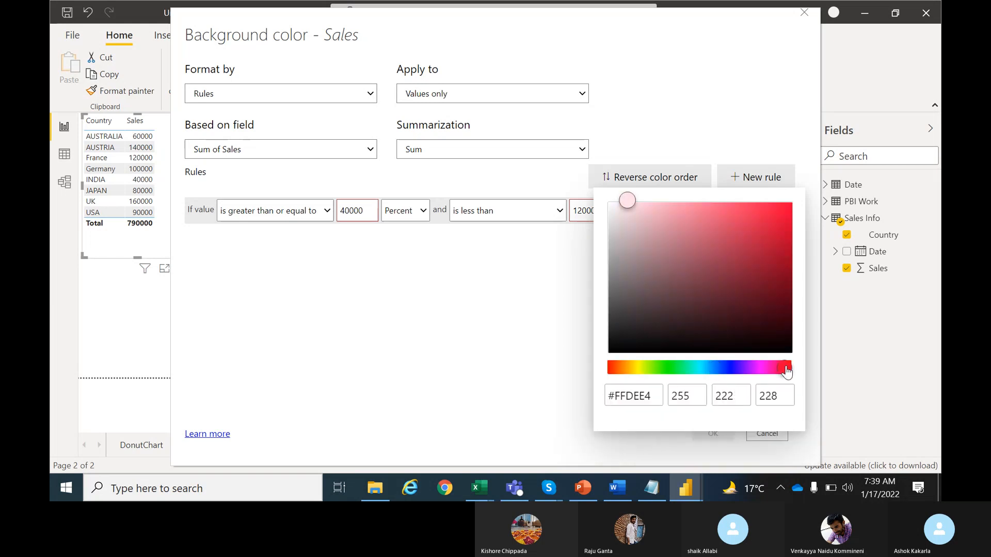
pyautogui.click(762, 242)
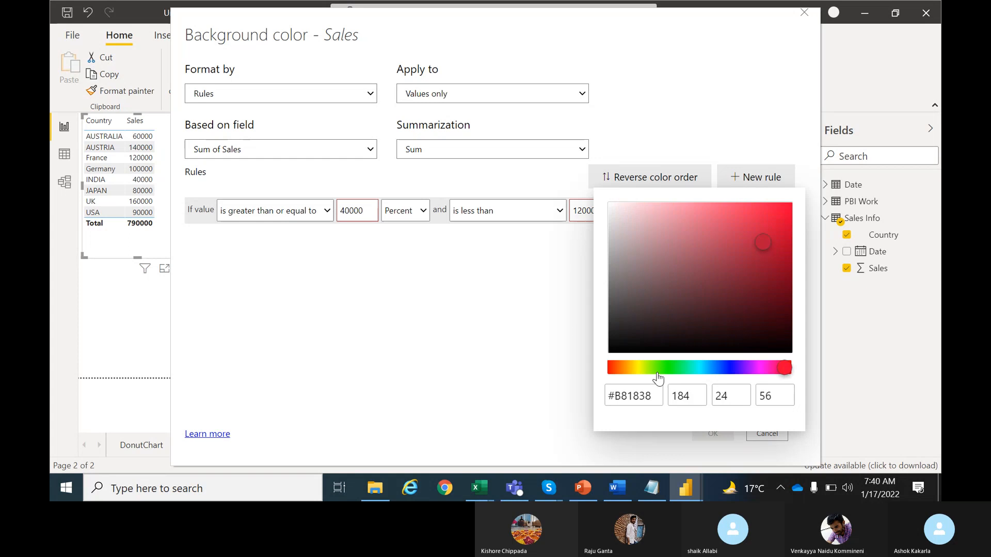
pyautogui.click(524, 375)
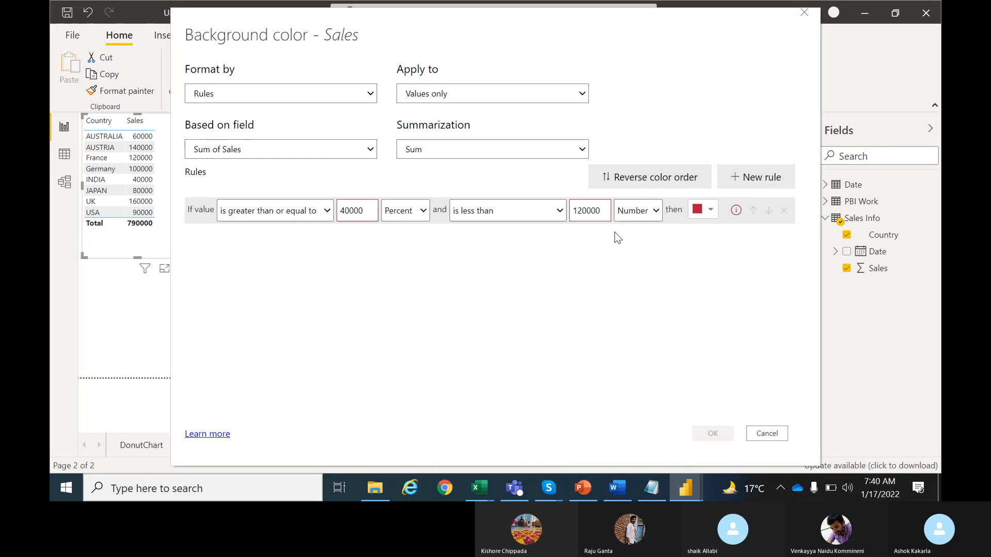
pyautogui.click(754, 178)
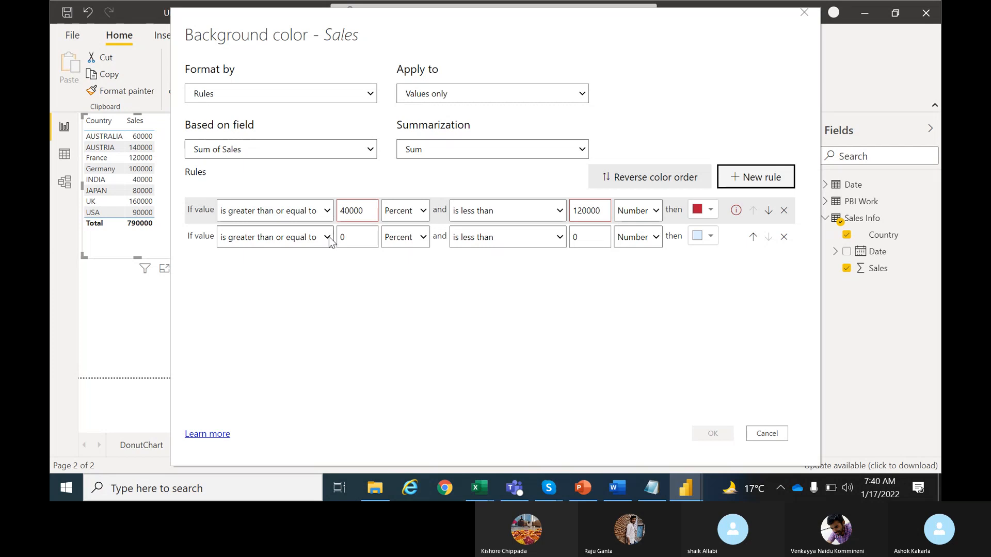
# Enter 120000 as the second rule's lower value and switch both rules to Number.
pyautogui.click(372, 236)
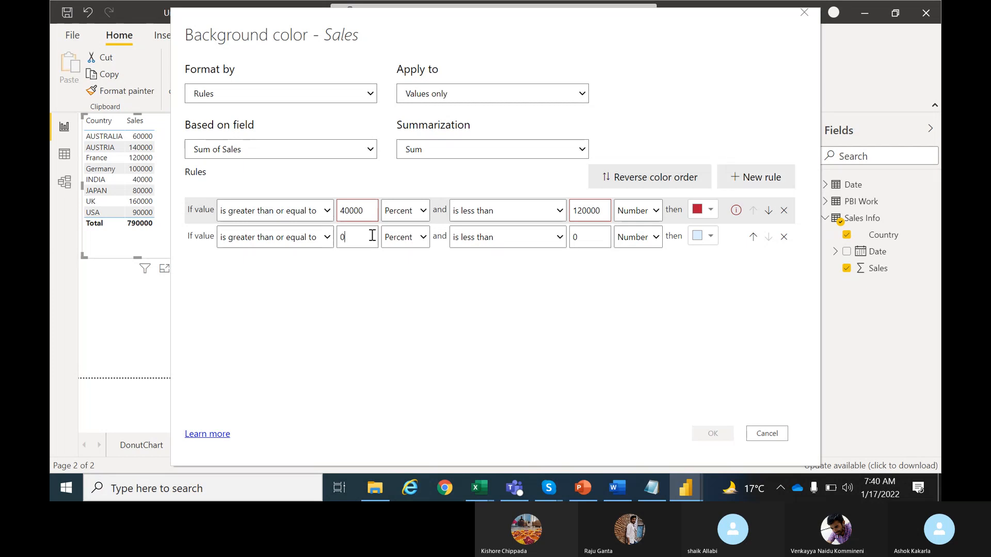
pyautogui.press('BackSpace')
pyautogui.write('120000')
pyautogui.click(419, 215)
pyautogui.click(412, 227)
pyautogui.click(409, 237)
pyautogui.click(410, 254)
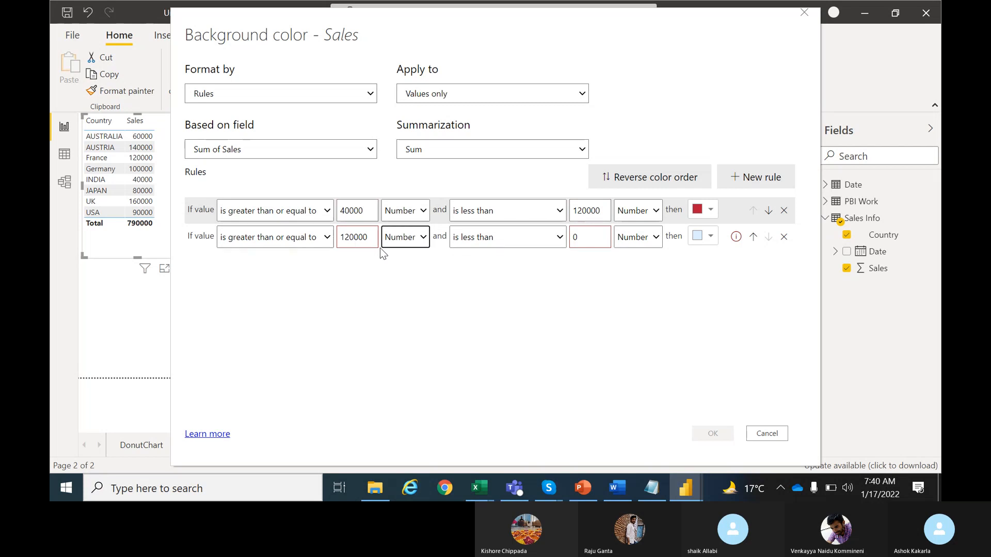
pyautogui.click(589, 233)
pyautogui.press('BackSpace')
pyautogui.write('14')
# Change the first rule's upper value to 90000, keeping its colour red.
pyautogui.click(710, 211)
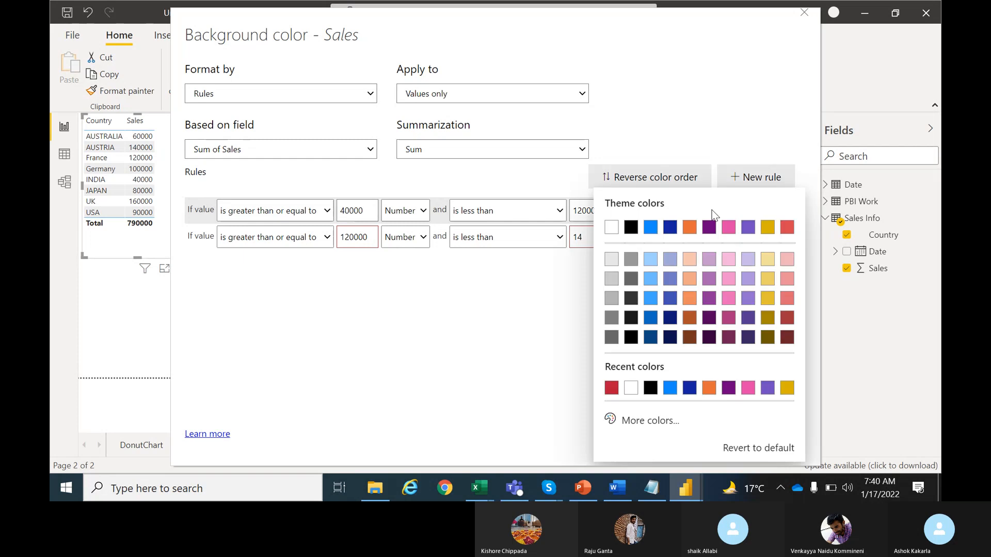
pyautogui.click(767, 299)
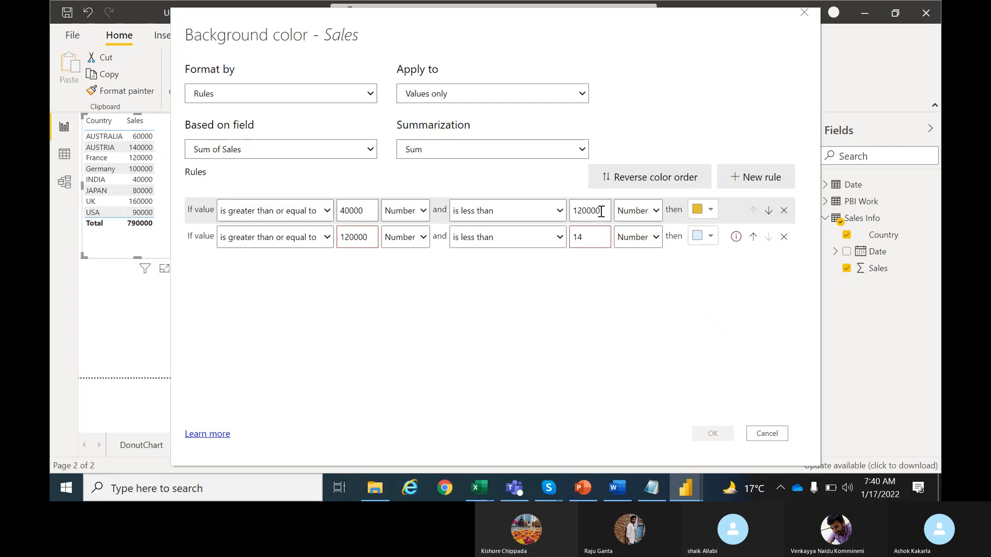
pyautogui.moveTo(601, 212); pyautogui.dragTo(552, 210)
pyautogui.write('90')
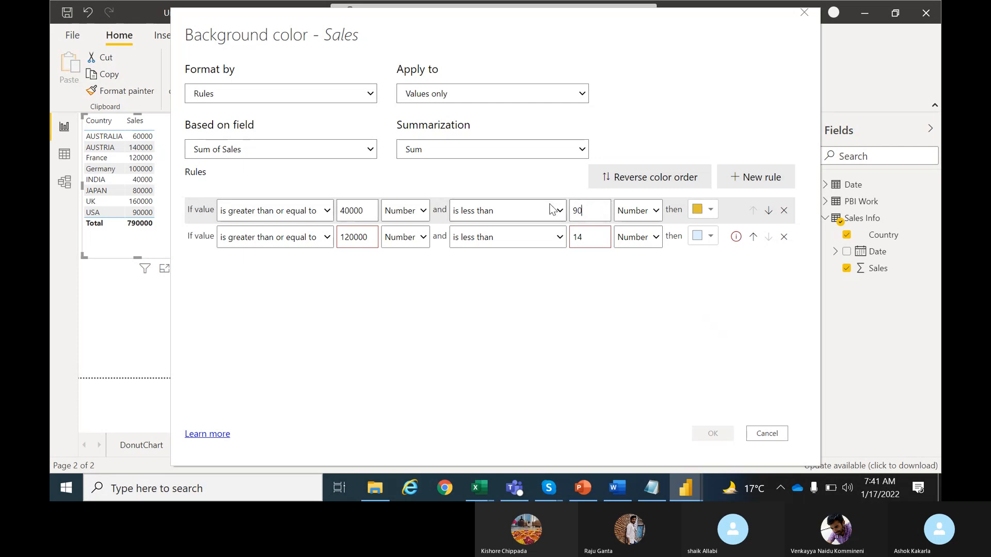
pyautogui.write('000')
pyautogui.click(711, 211)
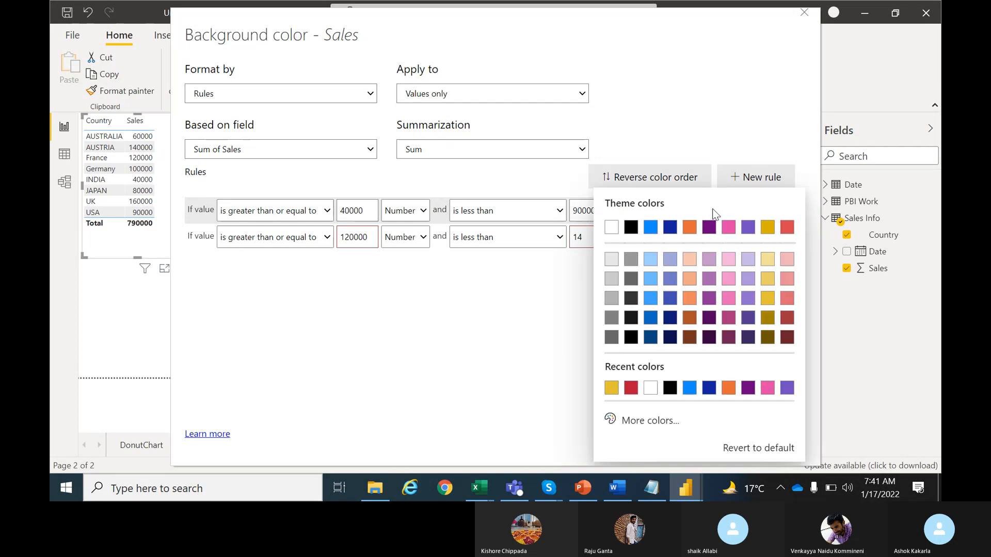
pyautogui.click(630, 387)
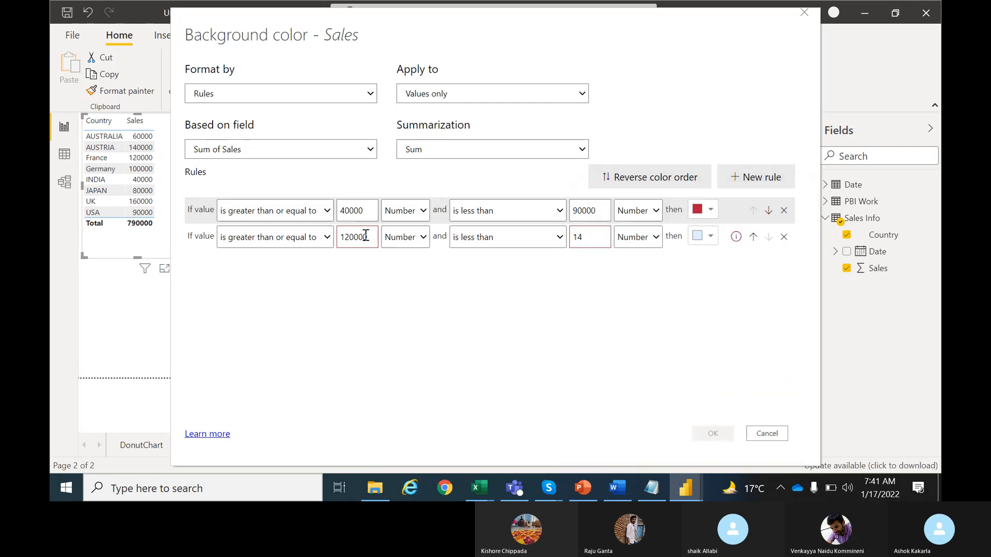
# Set the second rule to 90000–120000 in yellow and add a third rule.
pyautogui.moveTo(369, 237); pyautogui.dragTo(301, 239)
pyautogui.write('90000')
pyautogui.click(585, 242)
pyautogui.press('BackSpace')
pyautogui.write('20000')
pyautogui.click(711, 236)
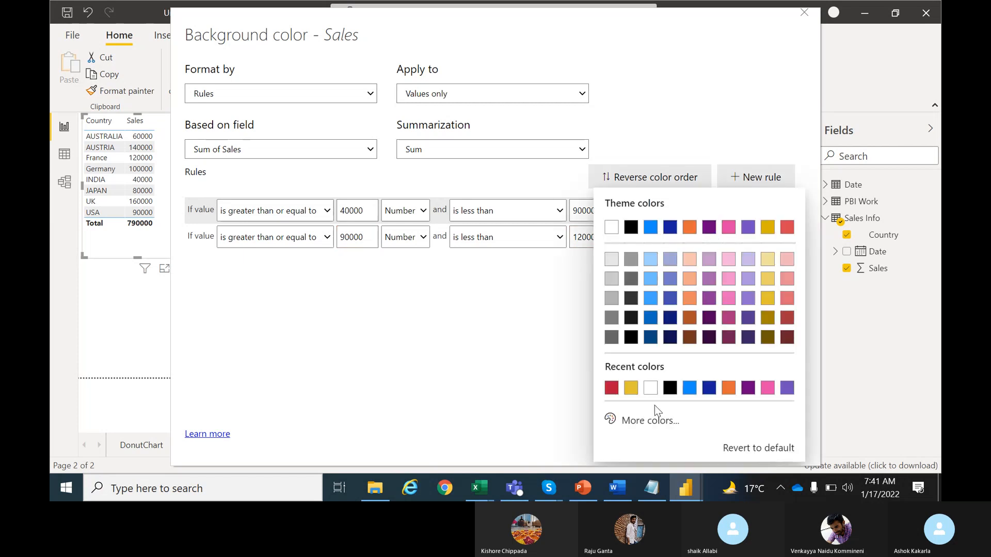
pyautogui.click(629, 389)
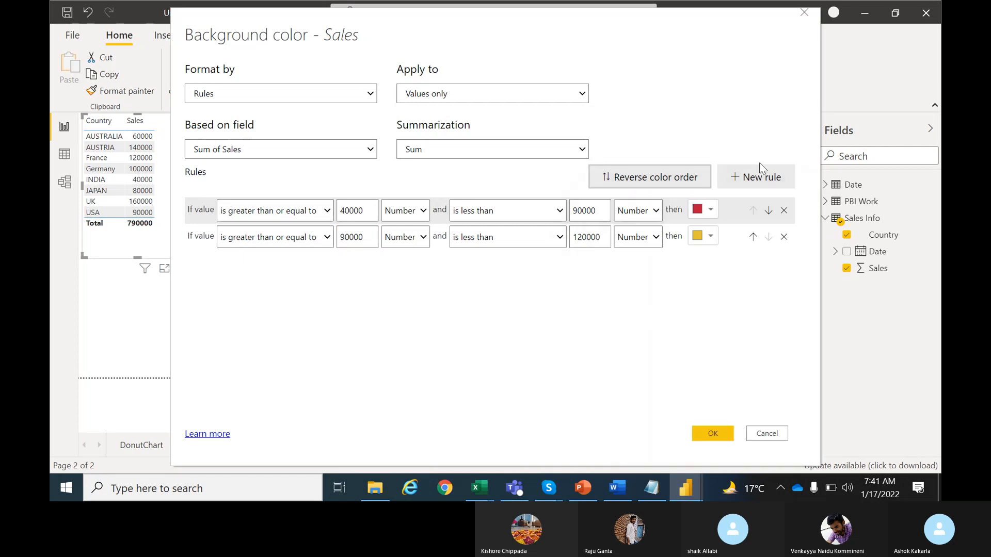
pyautogui.click(757, 181)
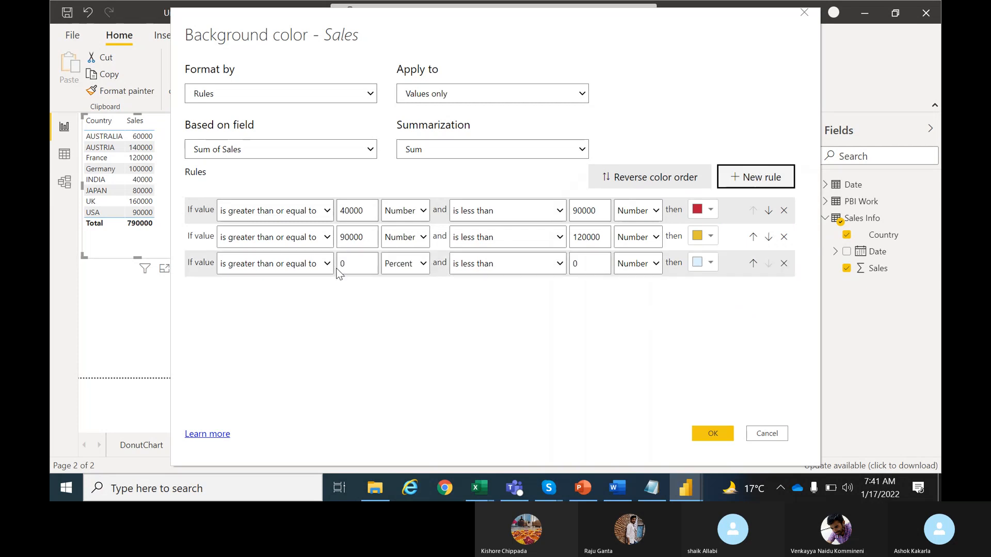
# Enter 120000 and 180000 as the third rule's range.
pyautogui.click(364, 262)
pyautogui.press('BackSpace')
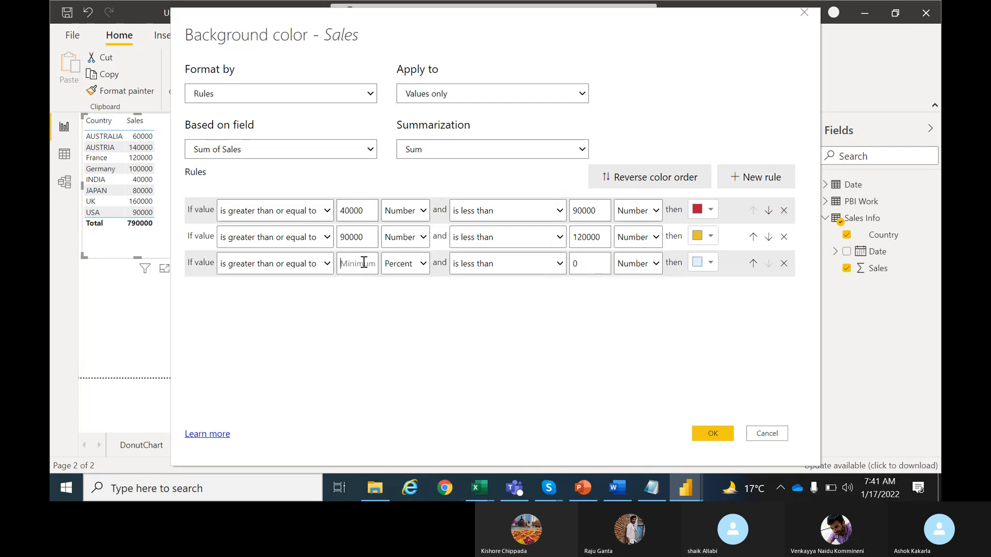
pyautogui.write('120')
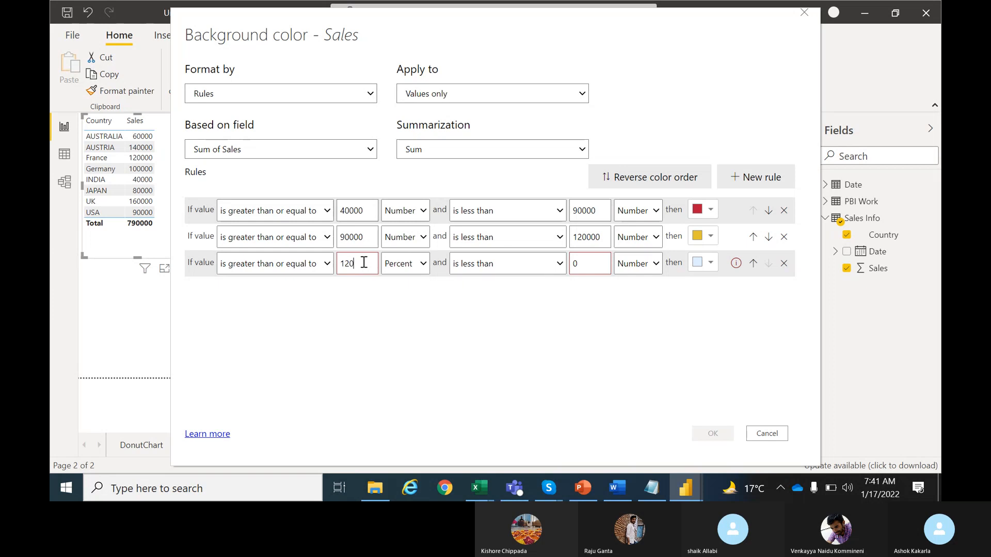
pyautogui.write('000')
pyautogui.click(580, 263)
pyautogui.press('BackSpace')
pyautogui.write('180000')
# Colour the third rule dark green and make its minimum a Number instead of percent.
pyautogui.click(711, 263)
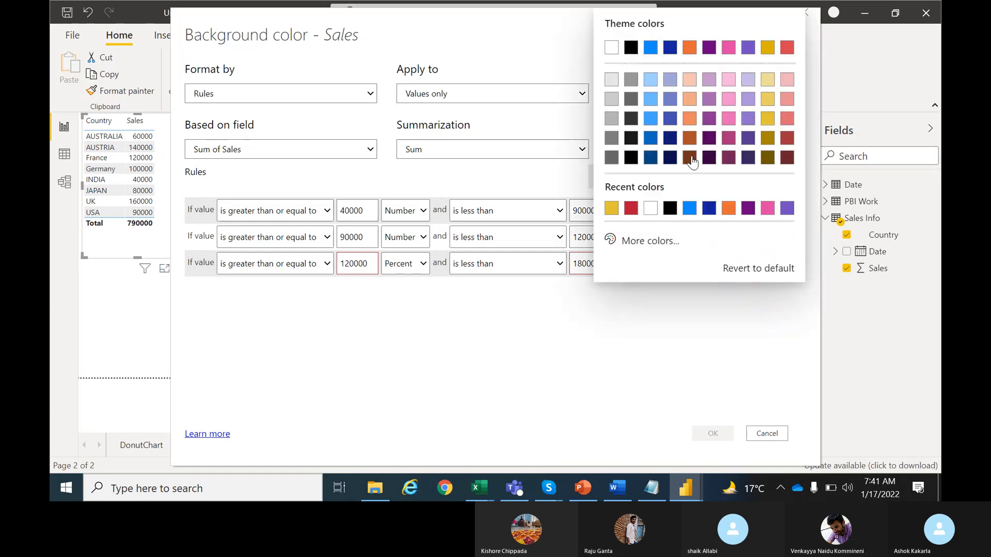
pyautogui.click(636, 243)
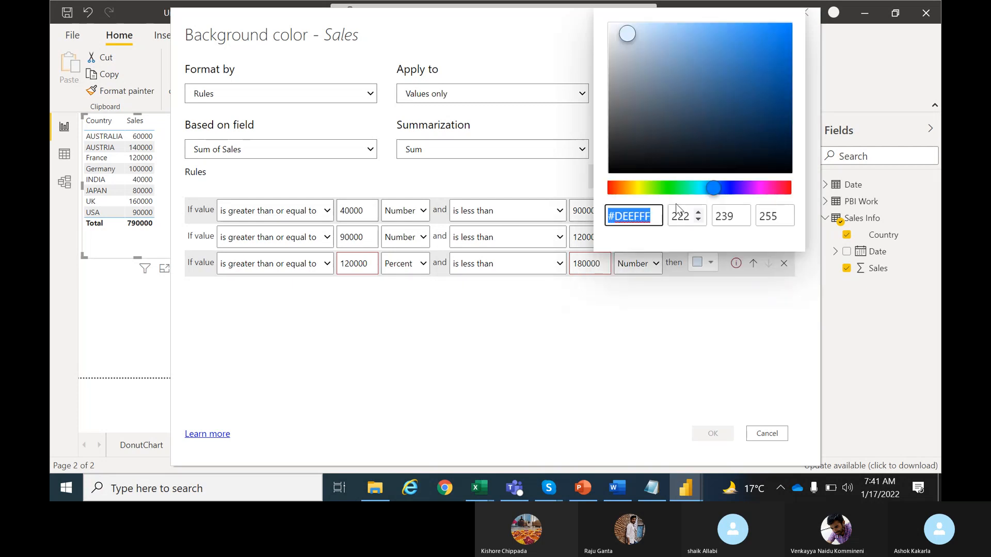
pyautogui.click(669, 188)
pyautogui.click(750, 99)
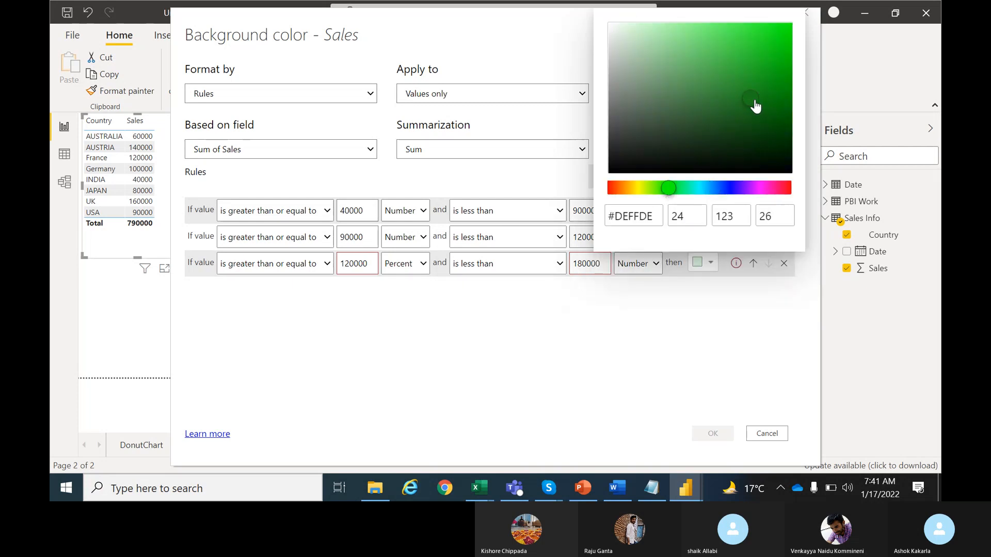
pyautogui.click(650, 320)
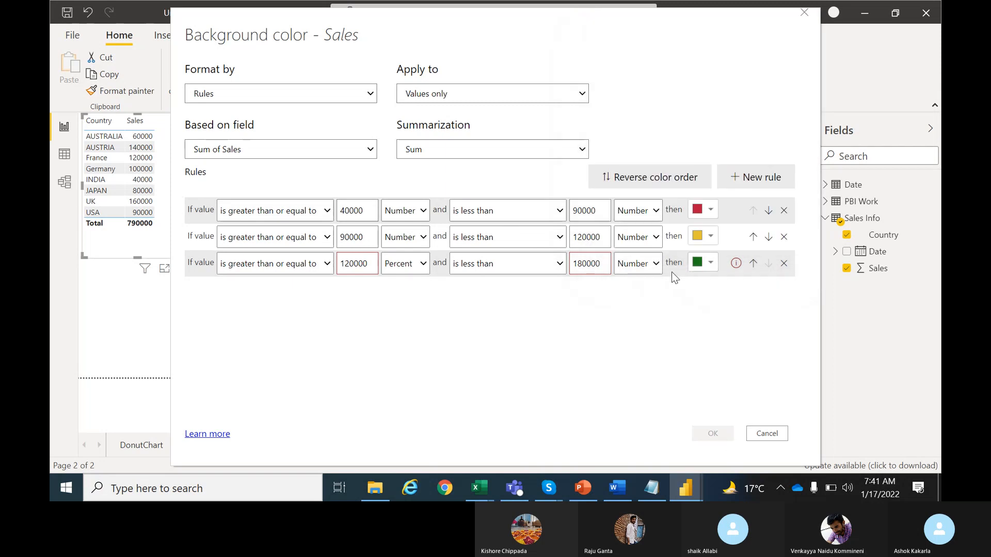
pyautogui.click(424, 264)
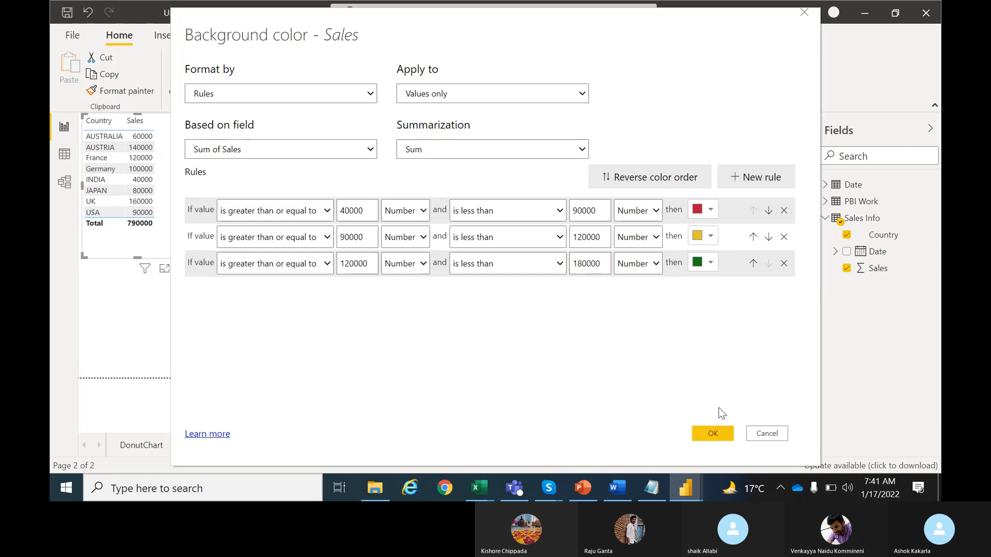
# Apply the red, gold and green Sales background rules to the table.
pyautogui.click(713, 434)
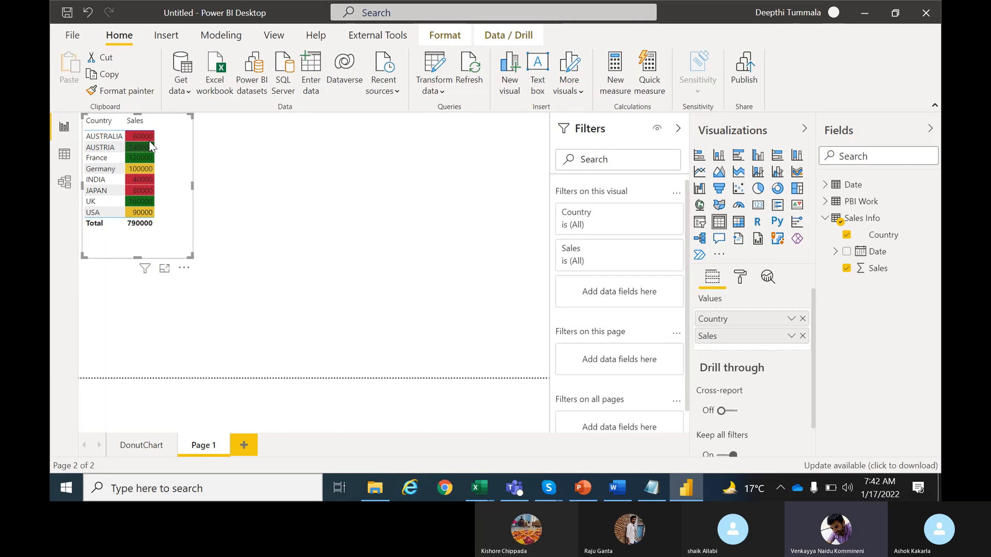
pyautogui.click(790, 336)
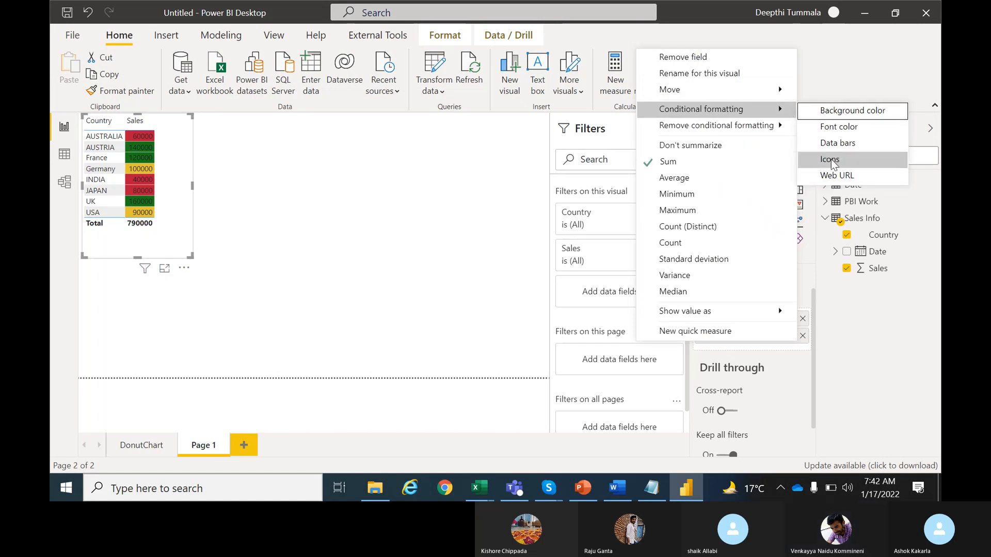
# Add the default diamond, triangle and circle icon rules to the Sales values.
pyautogui.click(830, 160)
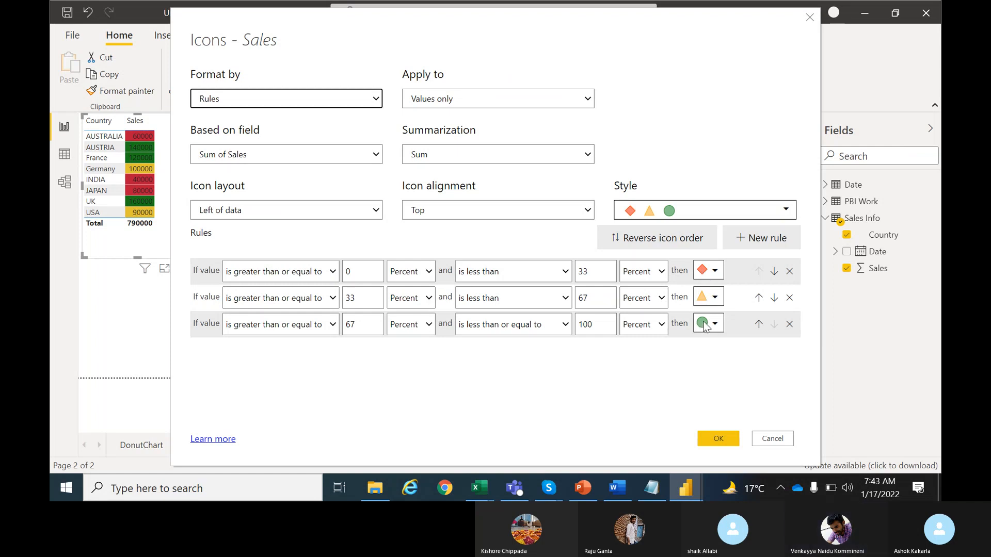
pyautogui.click(719, 439)
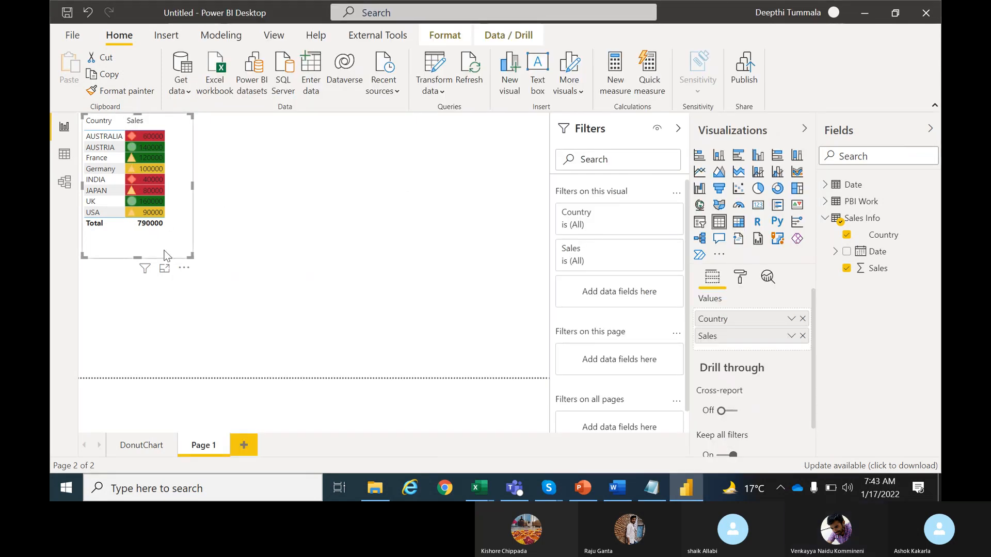
# Sort the table visual by Sales, highest first, then deselect it.
pyautogui.click(184, 269)
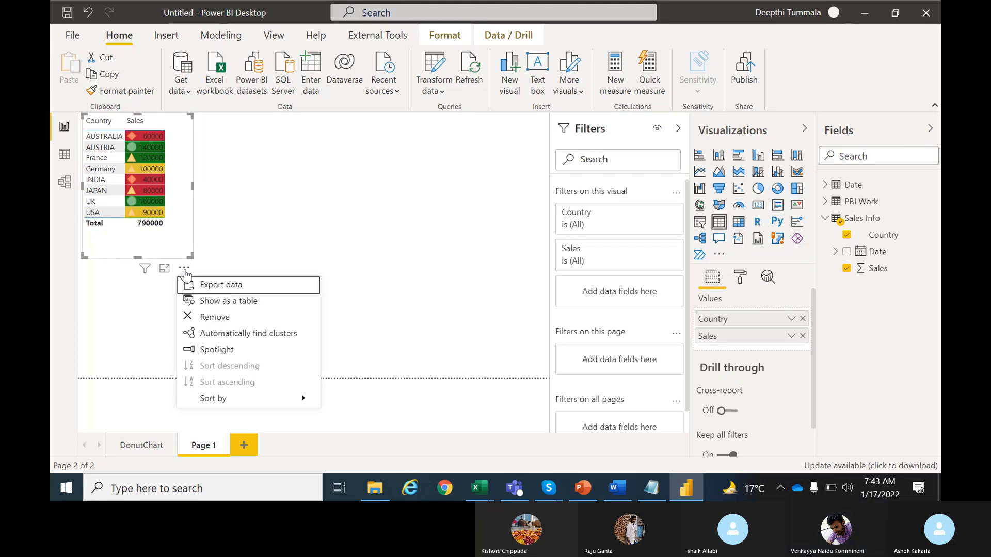
pyautogui.moveTo(224, 398)
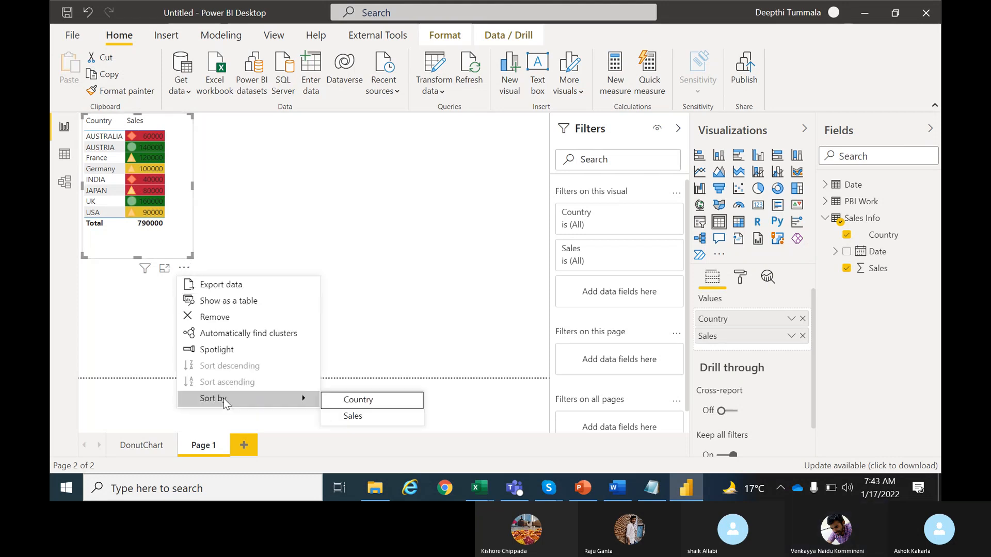
pyautogui.click(351, 416)
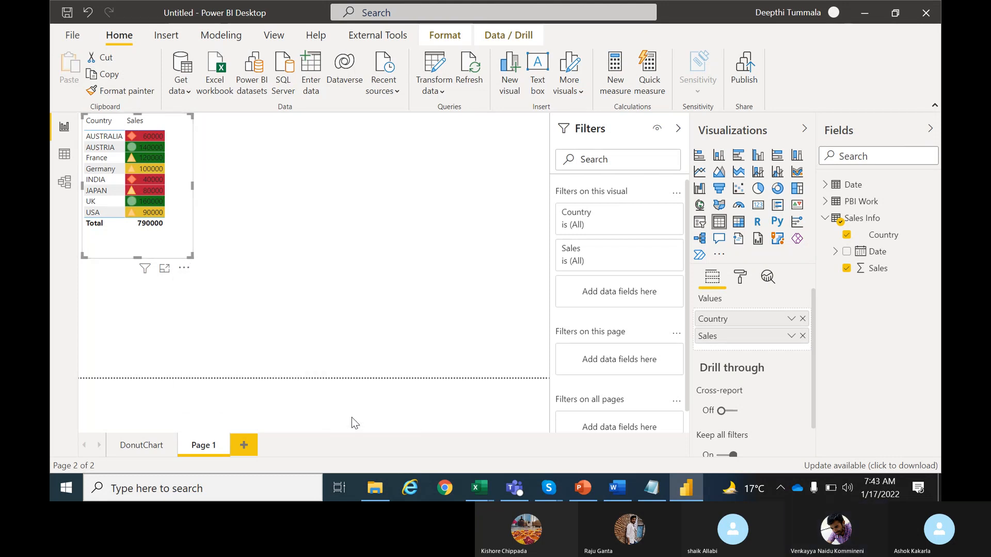
pyautogui.click(287, 232)
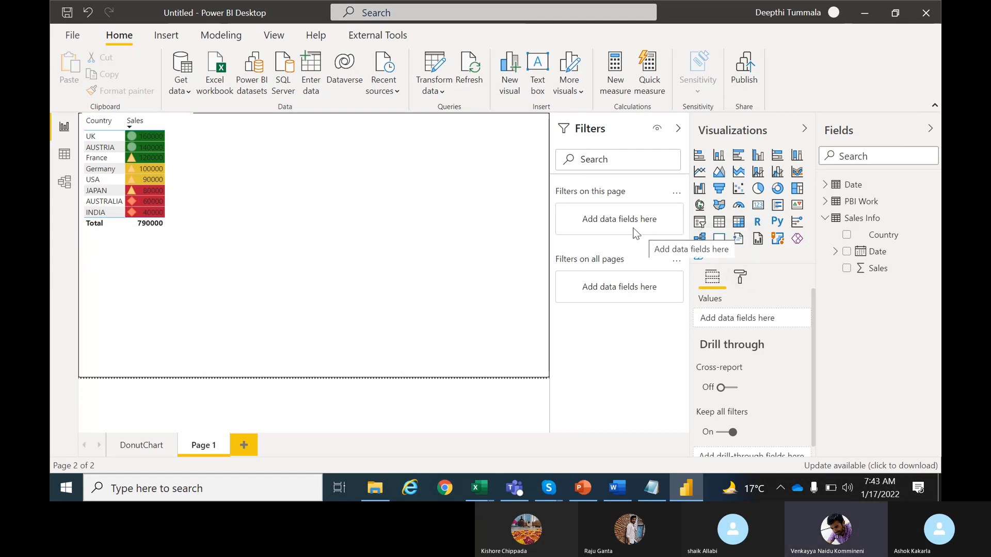
# In Sales background colour rules, make rule 1 include 90000 and rule 2 start above 90000.
pyautogui.click(177, 186)
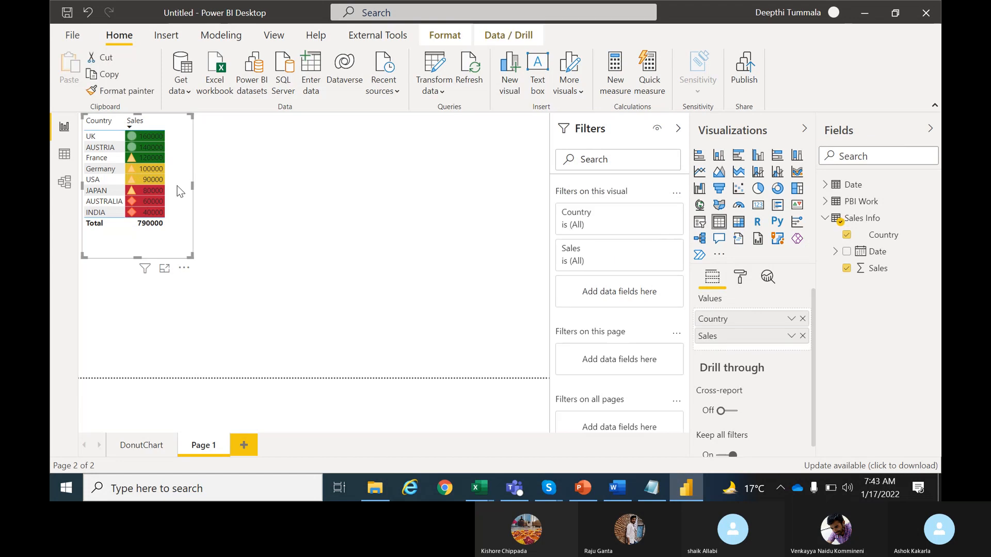
pyautogui.click(790, 337)
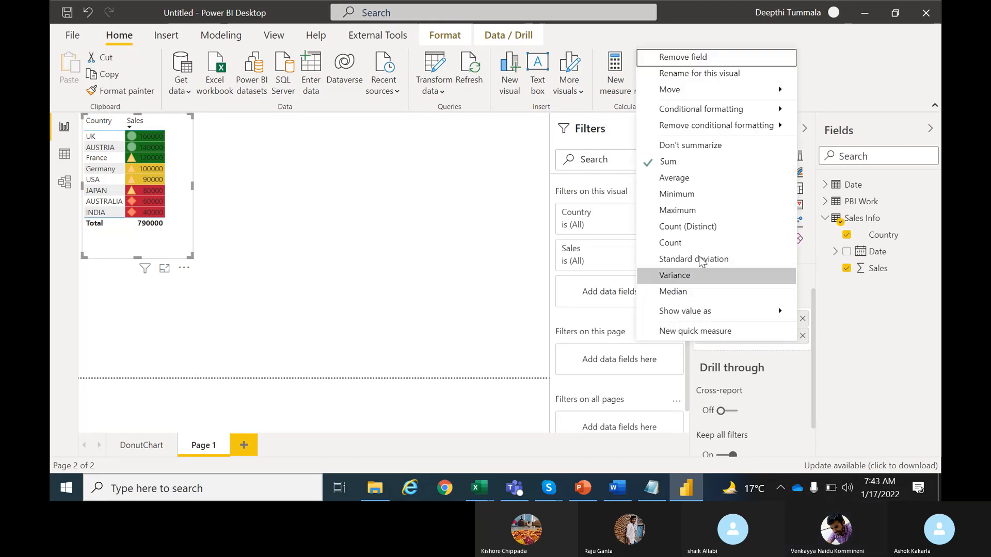
pyautogui.moveTo(697, 111)
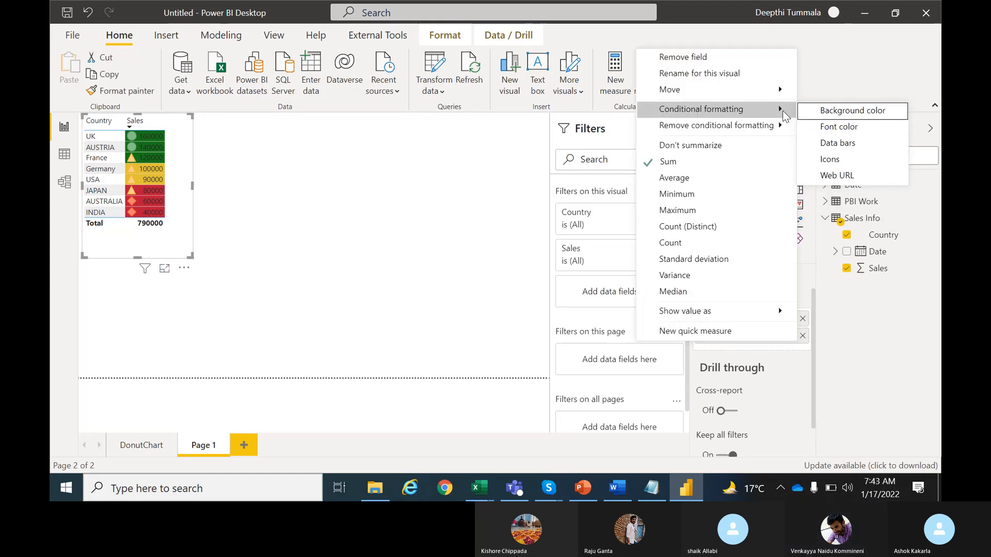
pyautogui.click(852, 114)
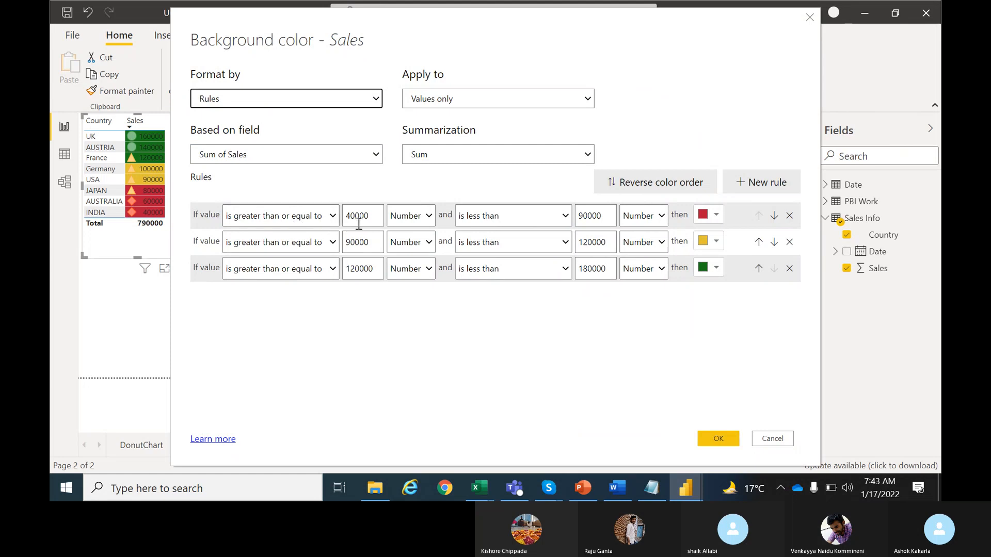
pyautogui.click(566, 215)
pyautogui.click(517, 245)
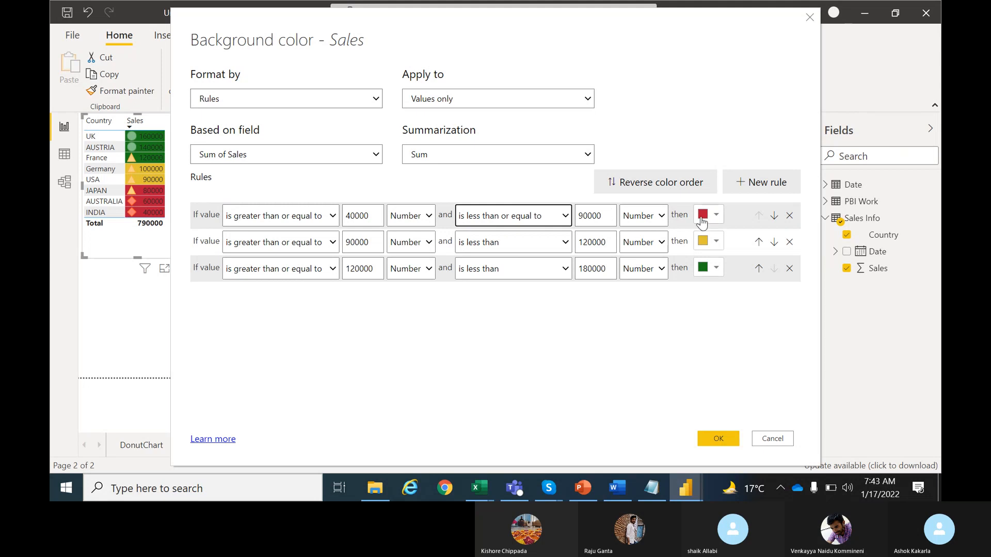
pyautogui.click(333, 243)
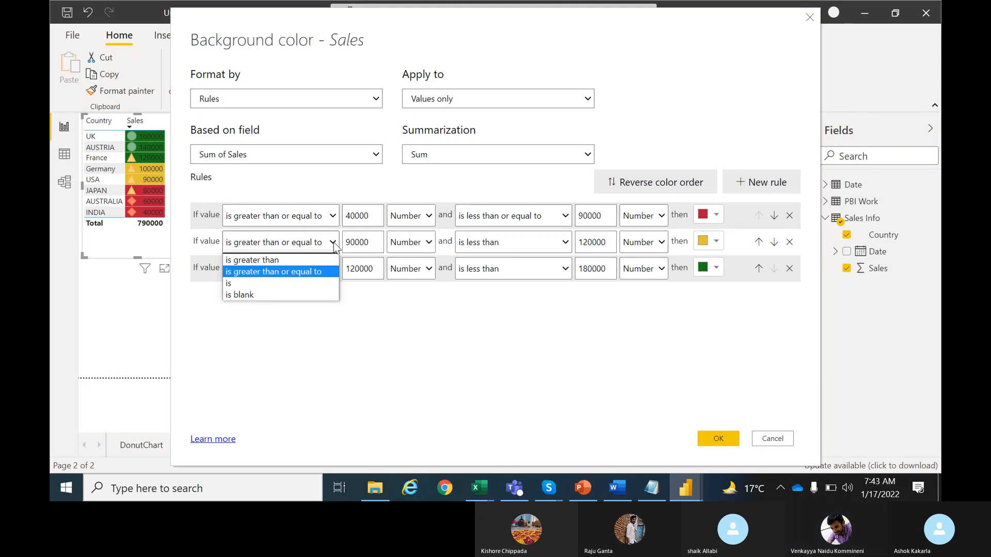
pyautogui.click(297, 260)
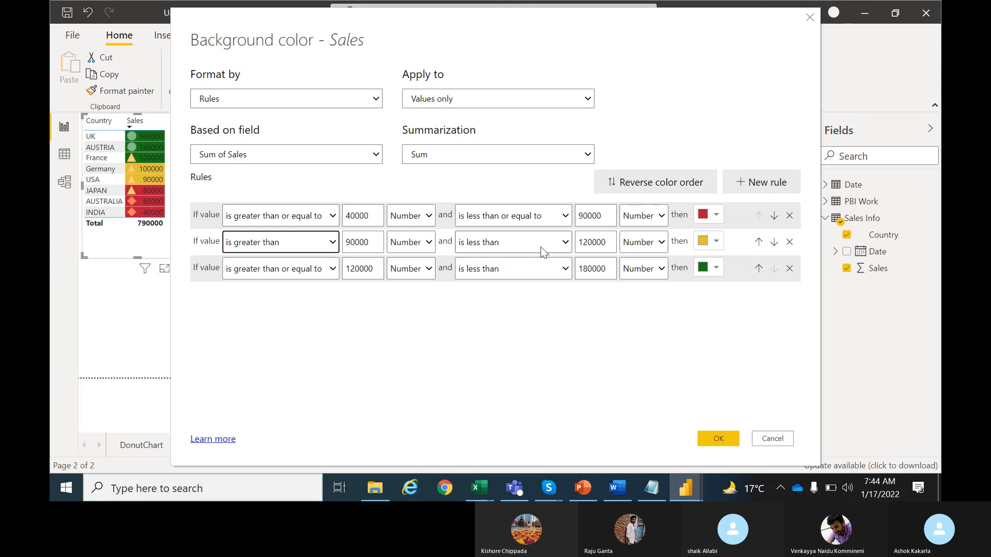
# Make rule 2 include 120000, rule 3 start above 120000 and include 180000, then apply.
pyautogui.click(564, 247)
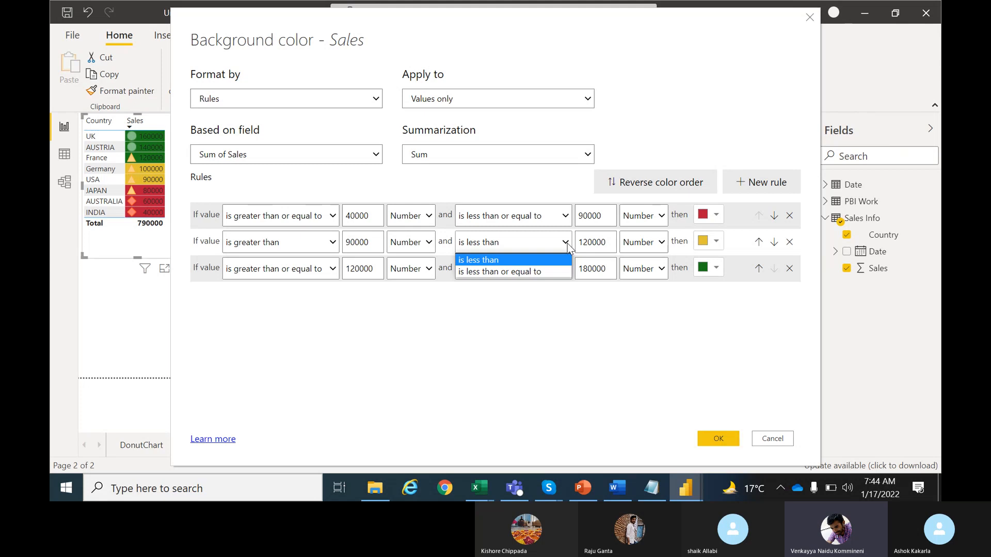
pyautogui.click(530, 273)
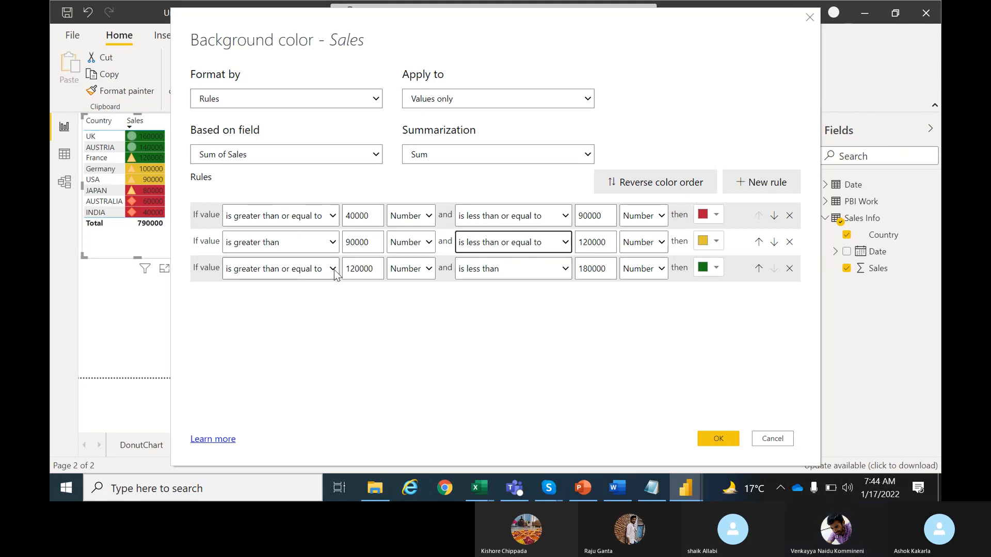
pyautogui.click(310, 269)
pyautogui.click(273, 287)
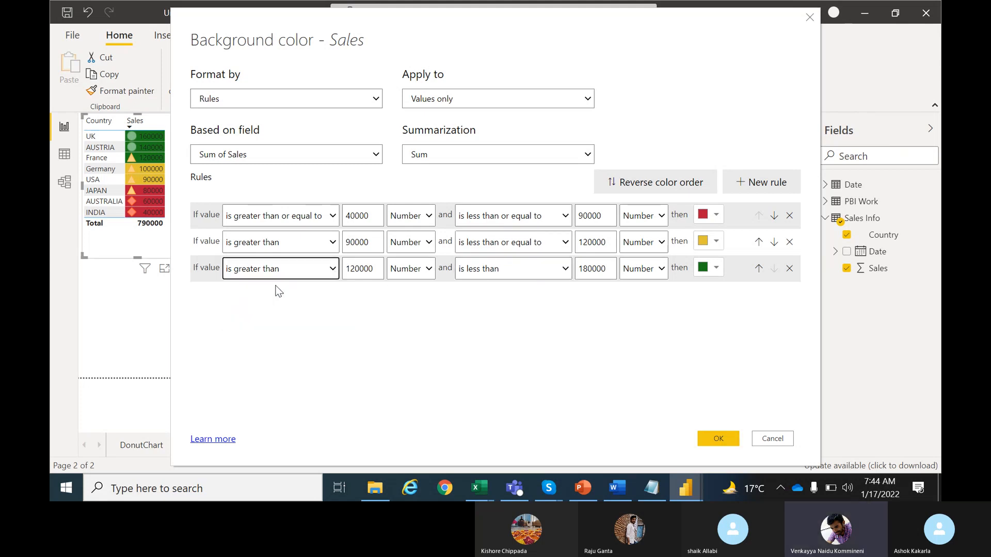
pyautogui.click(565, 271)
pyautogui.click(529, 299)
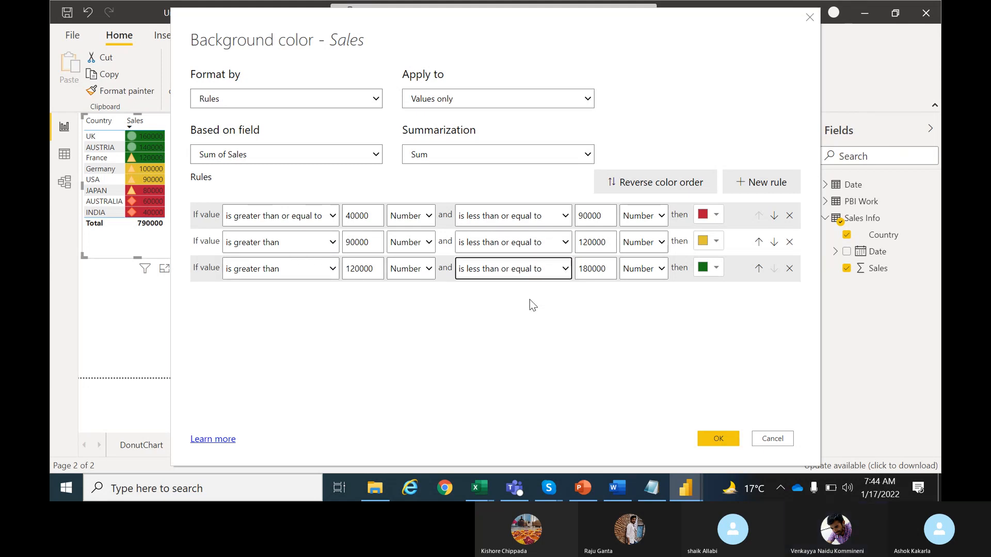
pyautogui.click(705, 436)
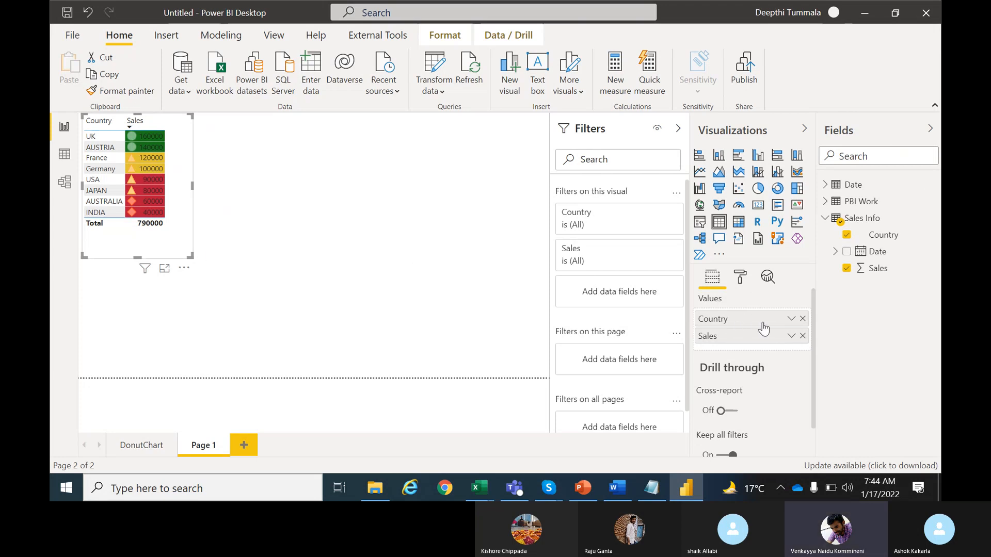
# Bring up the Sales field's options menu after the revised colours apply.
pyautogui.click(791, 336)
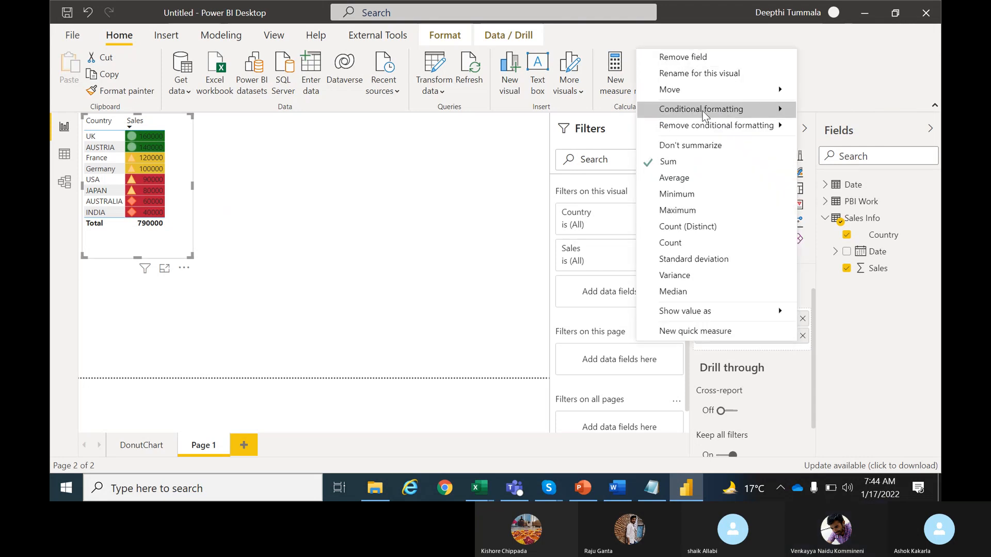
# Set the red rule's upper condition to 'is less than or equal to' 90000 and apply.
pyautogui.moveTo(715, 112)
pyautogui.click(840, 117)
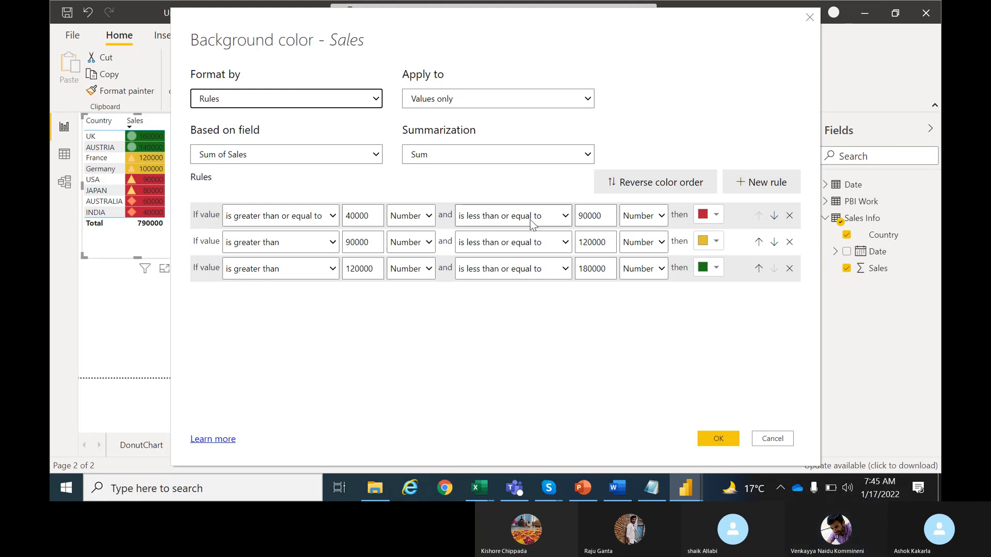
pyautogui.click(566, 220)
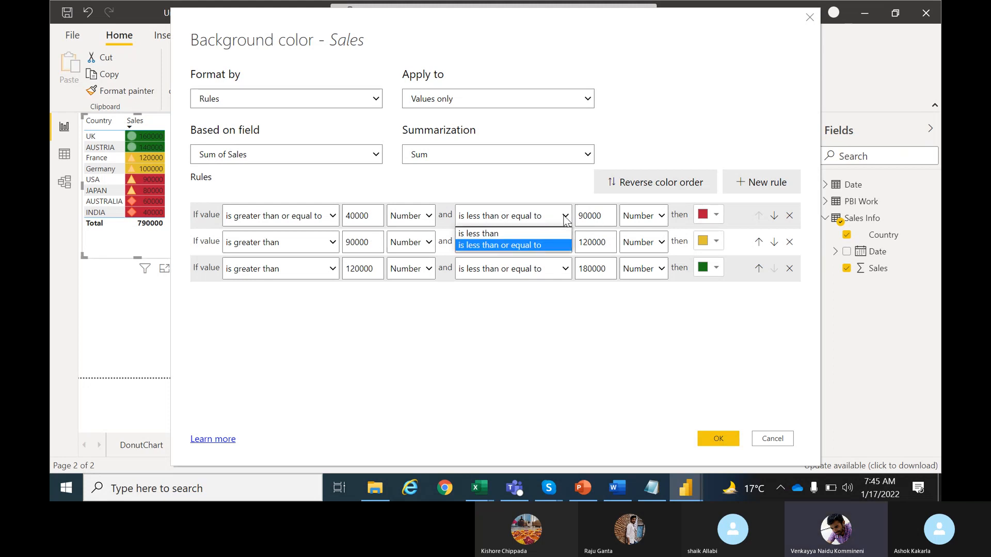
pyautogui.click(513, 233)
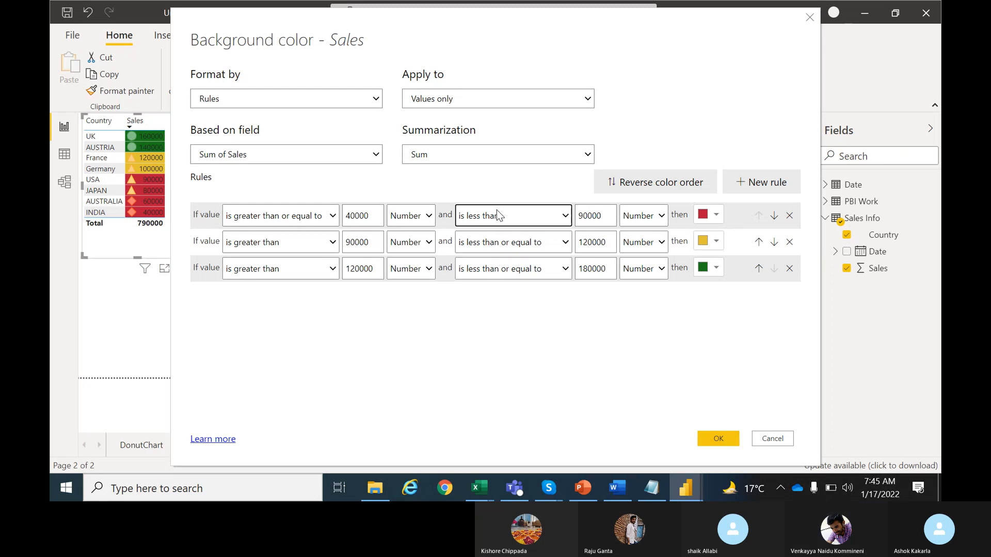
pyautogui.click(564, 220)
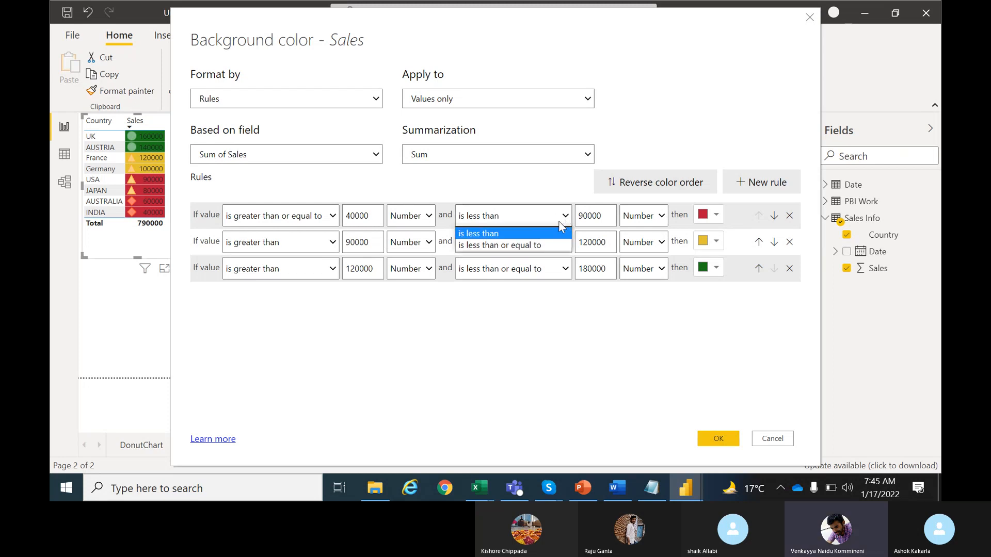
pyautogui.click(531, 245)
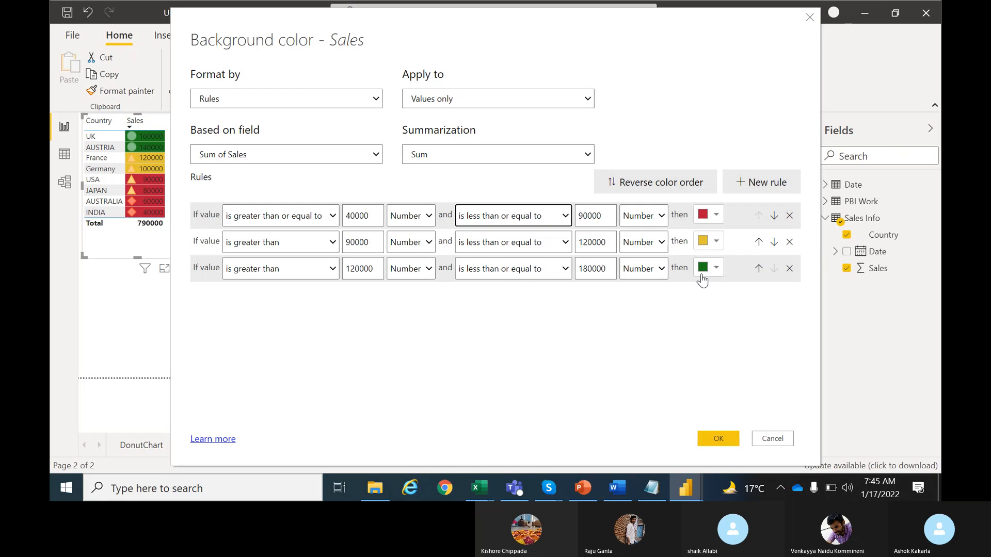
pyautogui.click(725, 434)
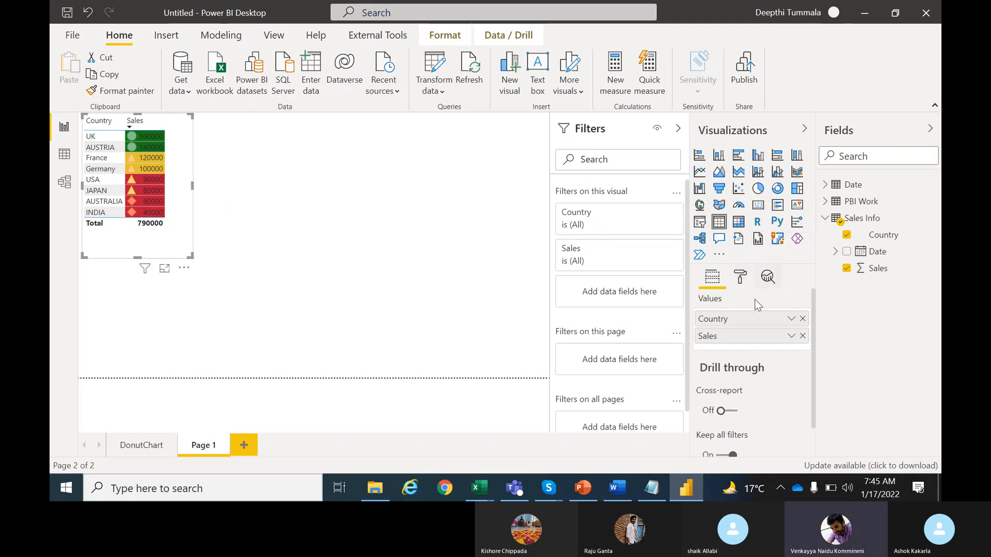
# Start Icons formatting for Sales with rule 1's lower bound at >= 40000.
pyautogui.click(791, 336)
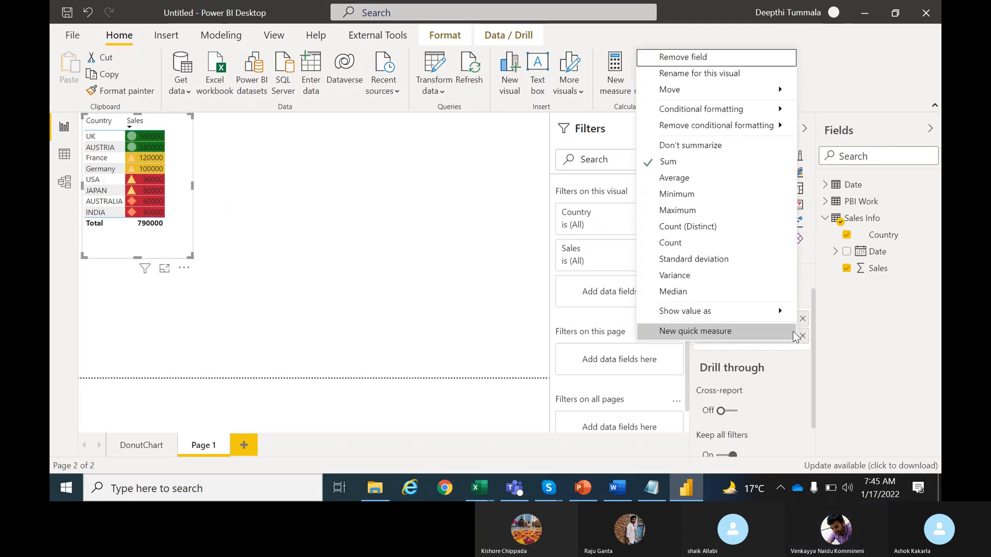
pyautogui.moveTo(723, 110)
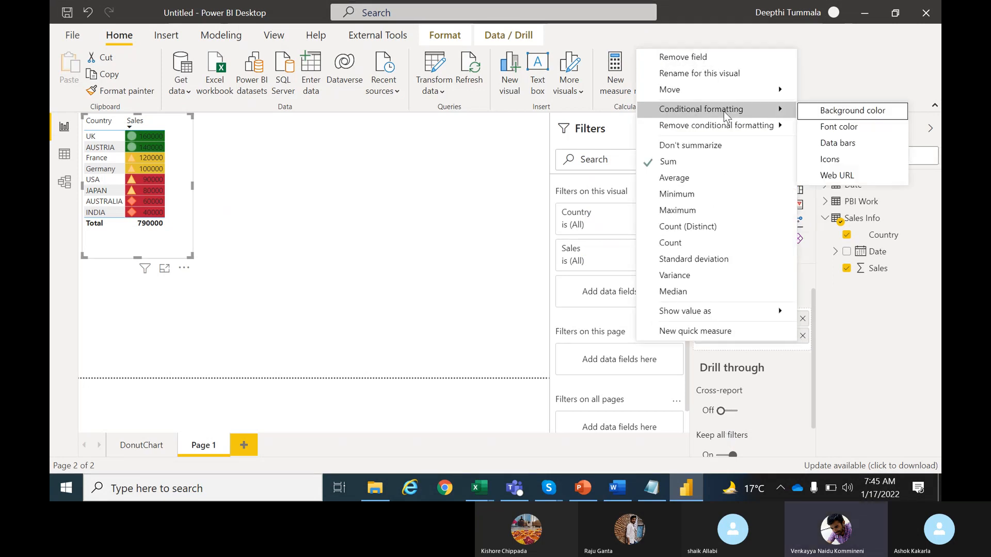
pyautogui.click(840, 159)
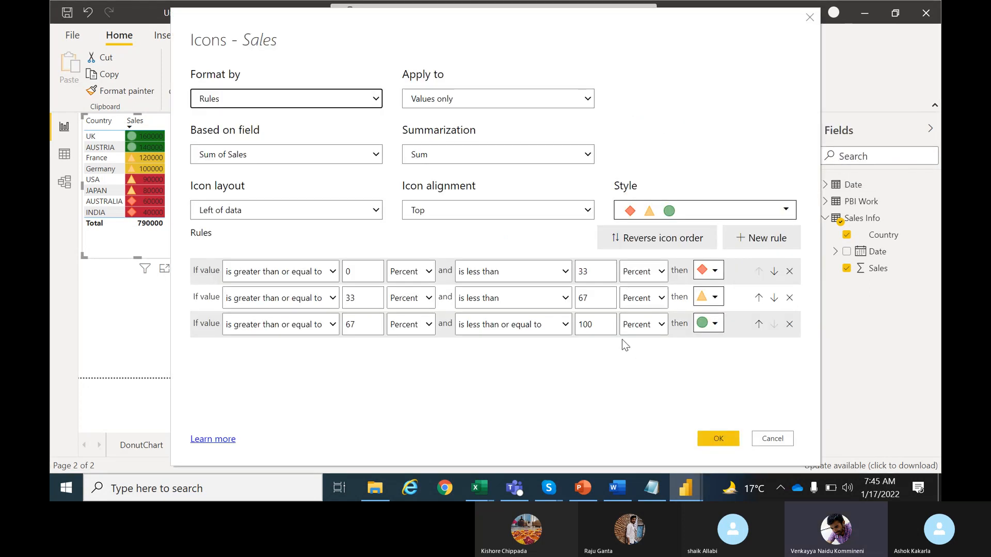
pyautogui.click(333, 271)
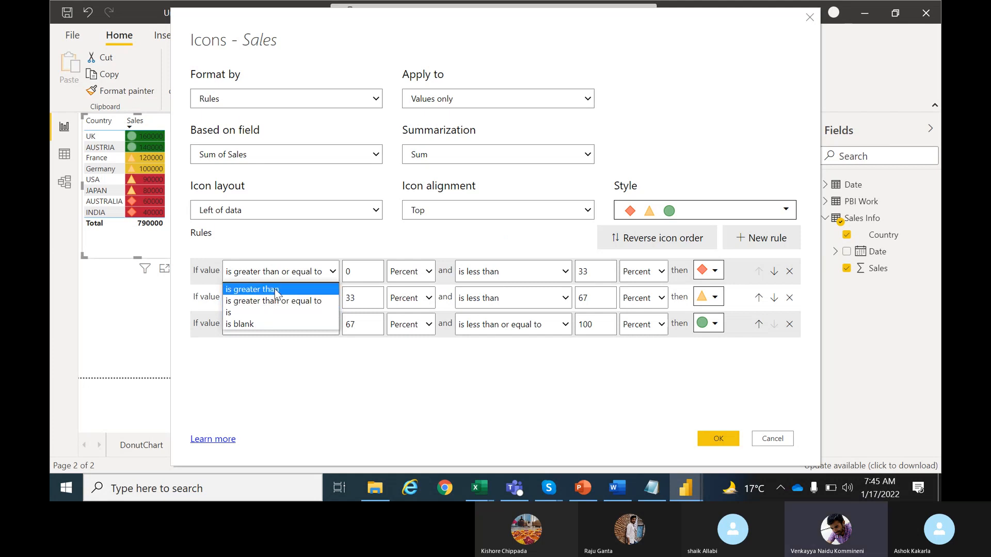
pyautogui.click(276, 291)
pyautogui.click(332, 272)
pyautogui.click(310, 299)
pyautogui.click(363, 276)
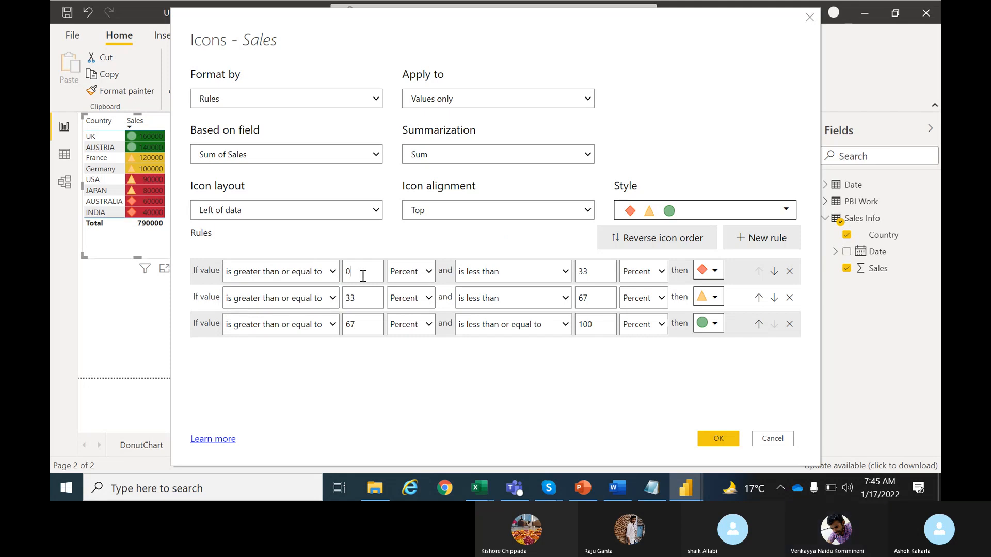
pyautogui.press('BackSpace')
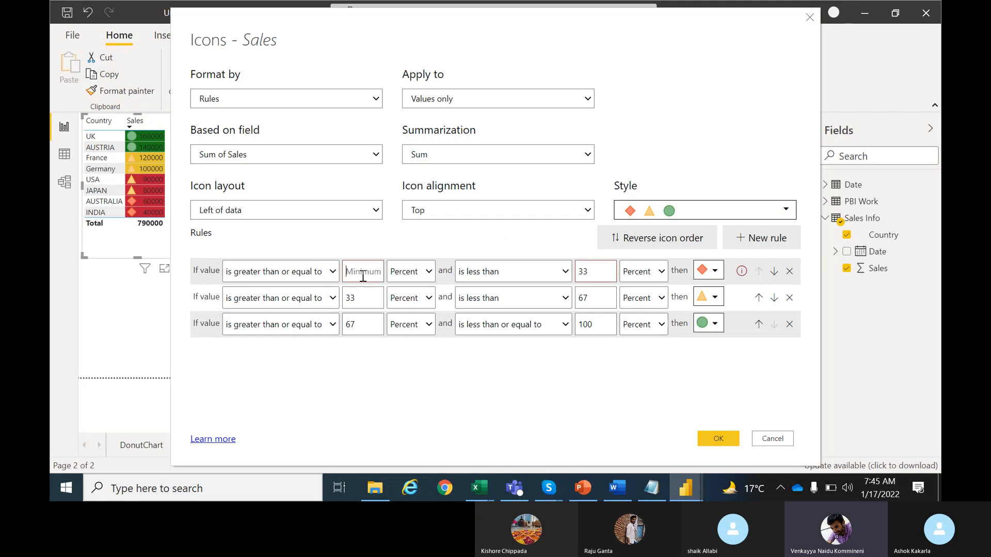
pyautogui.write('40000')
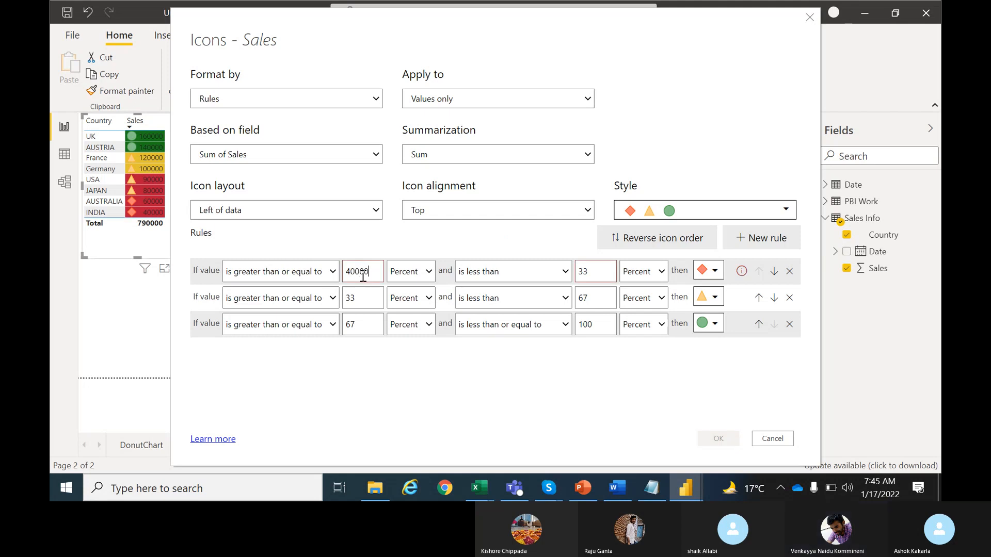
pyautogui.click(600, 271)
# Make rule 1's upper bound <= 90000 and set both its bounds to Number.
pyautogui.click(566, 272)
pyautogui.click(523, 299)
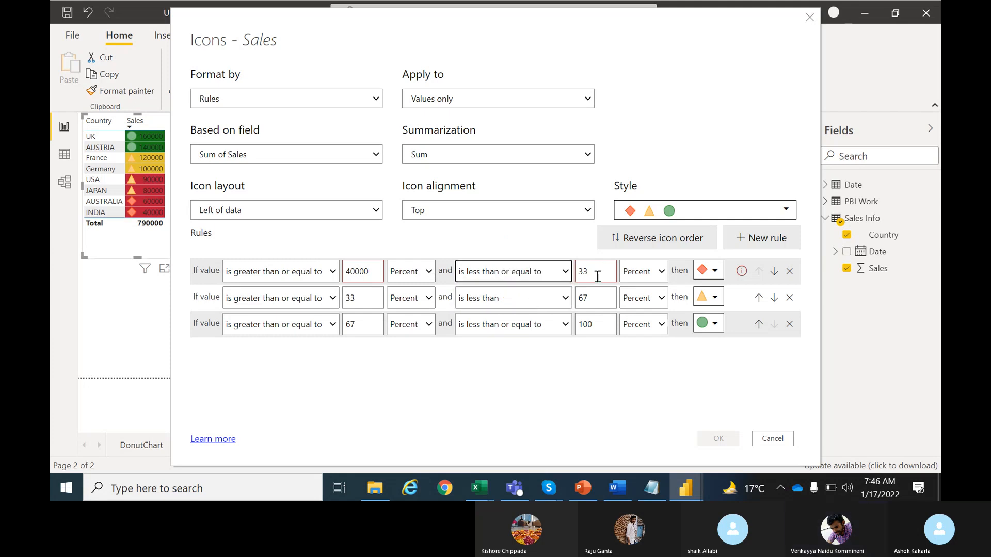
pyautogui.click(597, 277)
pyautogui.doubleClick(597, 276)
pyautogui.write('90000')
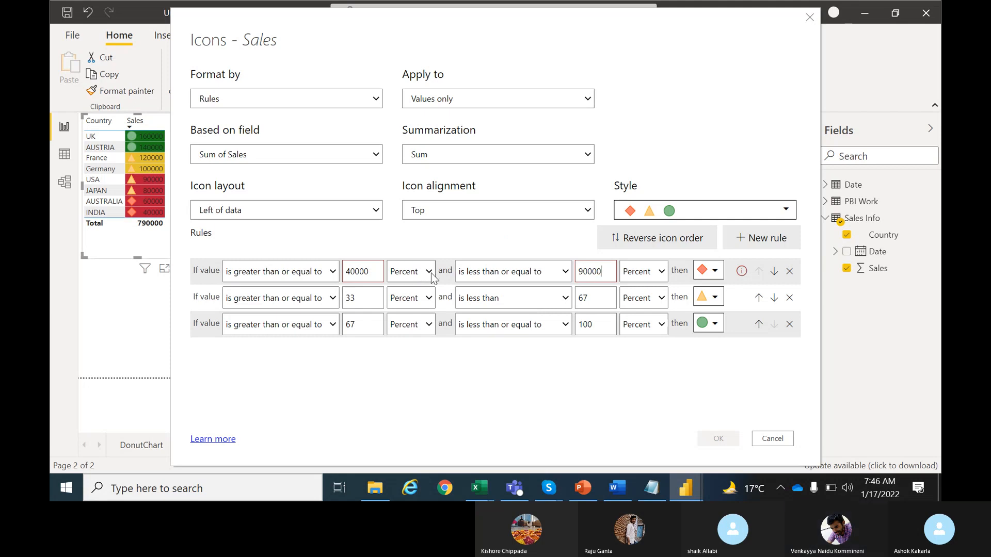
pyautogui.click(432, 273)
pyautogui.click(413, 287)
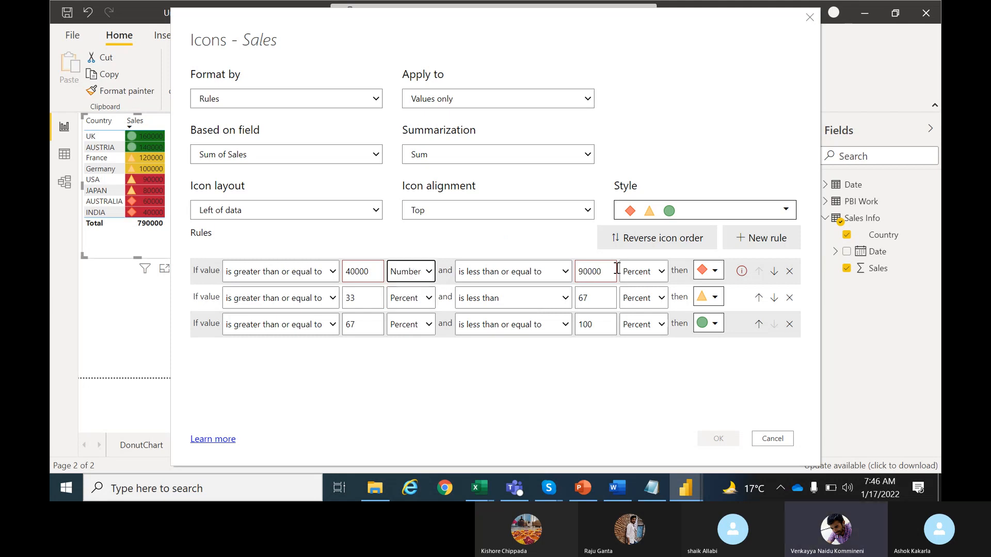
pyautogui.click(662, 272)
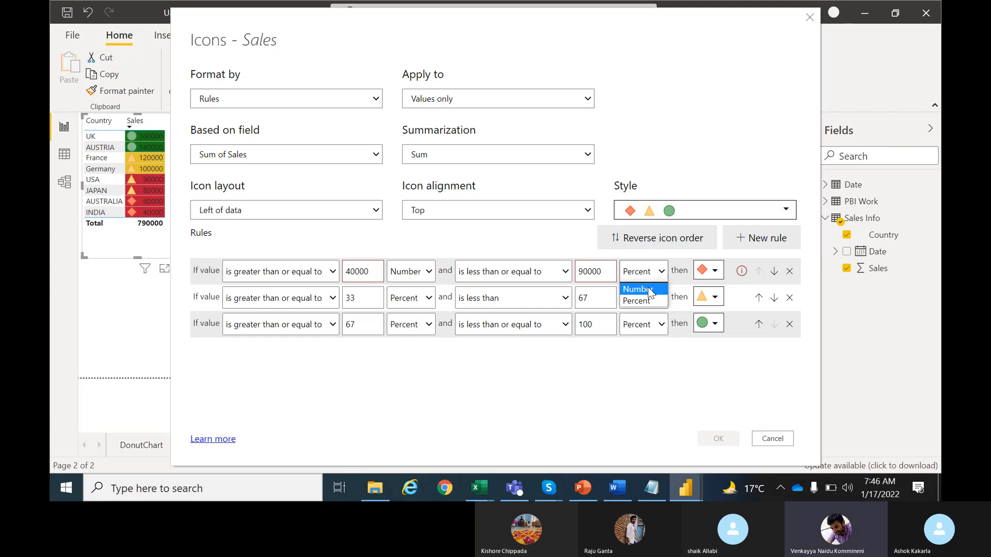
pyautogui.click(649, 290)
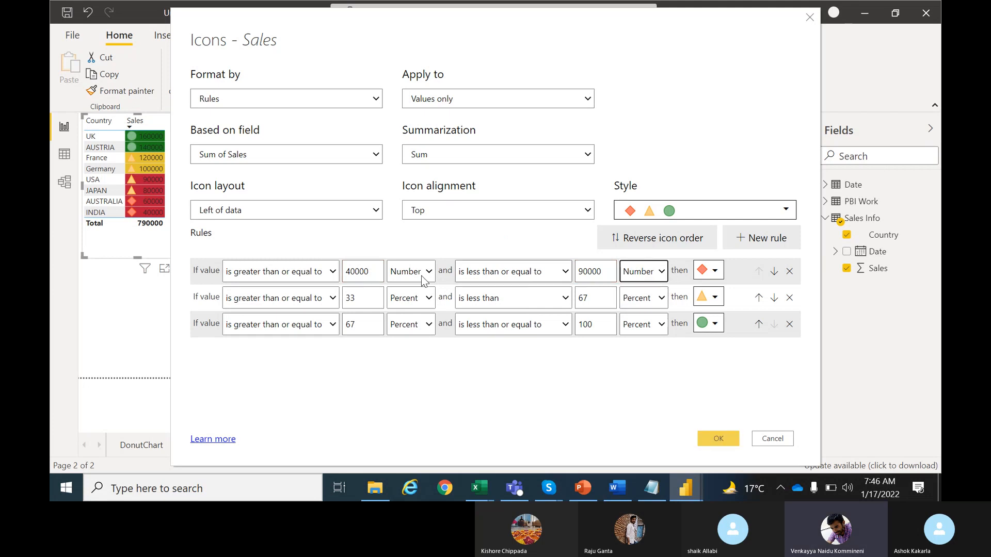
# Set icon rule 2 to greater than 90000 and at most 120000.
pyautogui.click(333, 298)
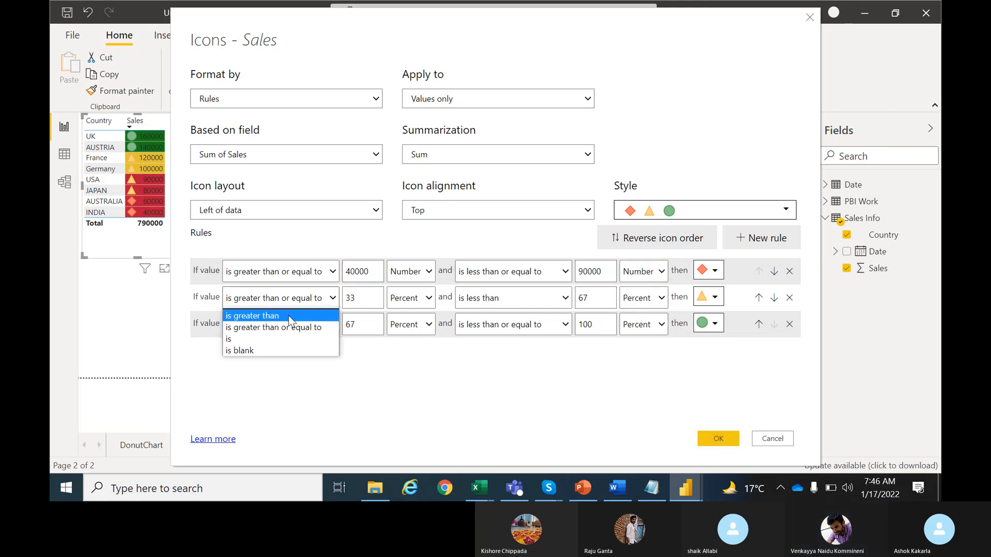
pyautogui.click(290, 314)
pyautogui.doubleClick(360, 297)
pyautogui.write('900')
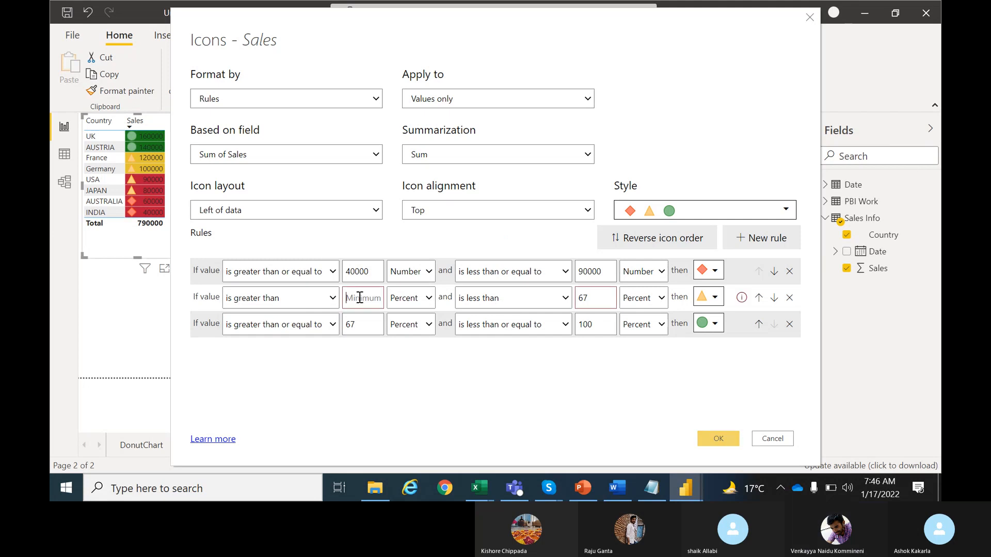
pyautogui.write('00')
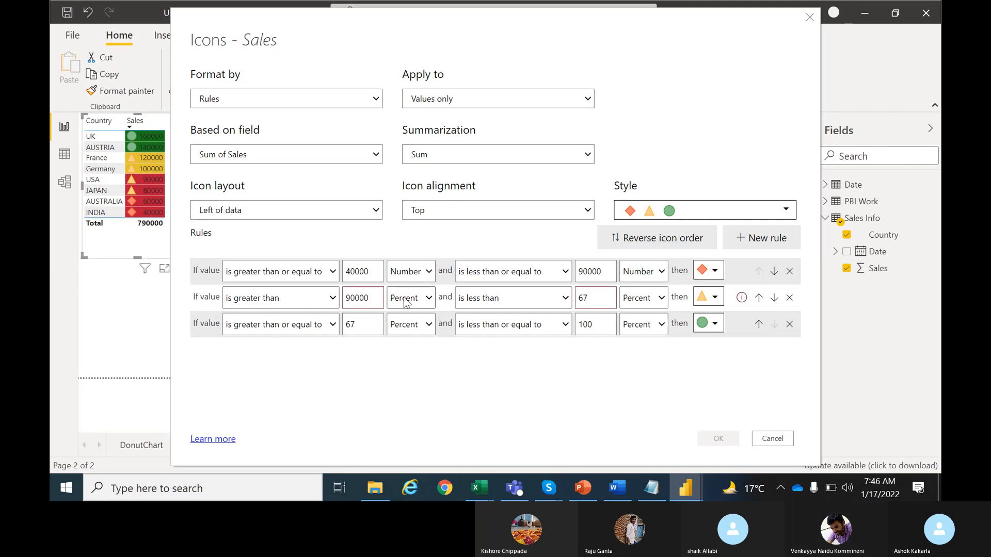
pyautogui.click(554, 299)
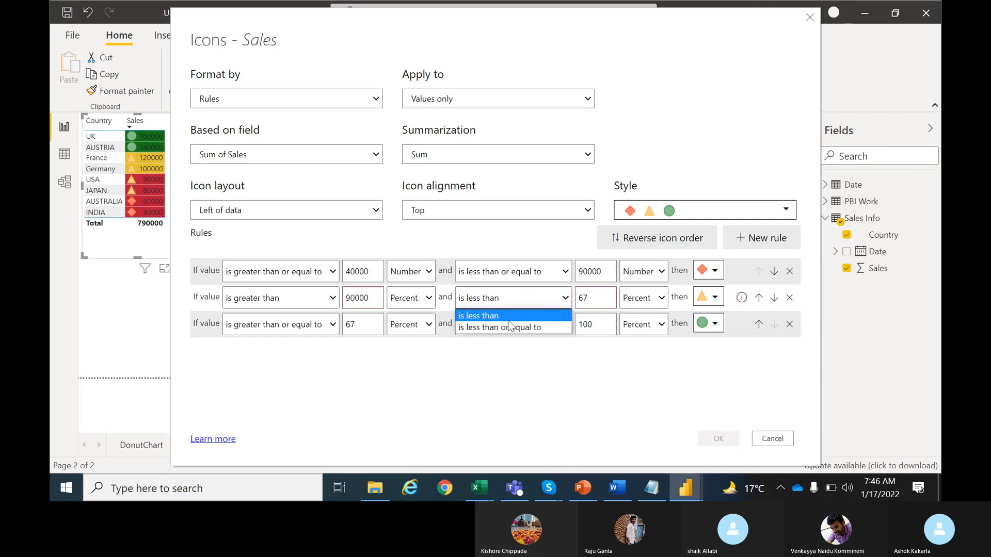
pyautogui.click(535, 315)
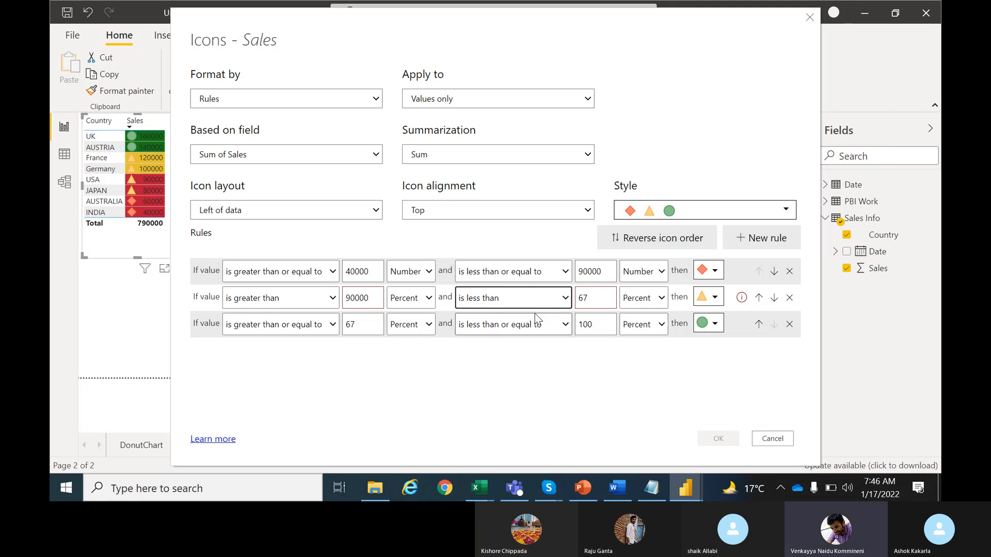
pyautogui.click(565, 299)
pyautogui.click(511, 325)
pyautogui.click(609, 296)
pyautogui.doubleClick(610, 296)
pyautogui.write('120000')
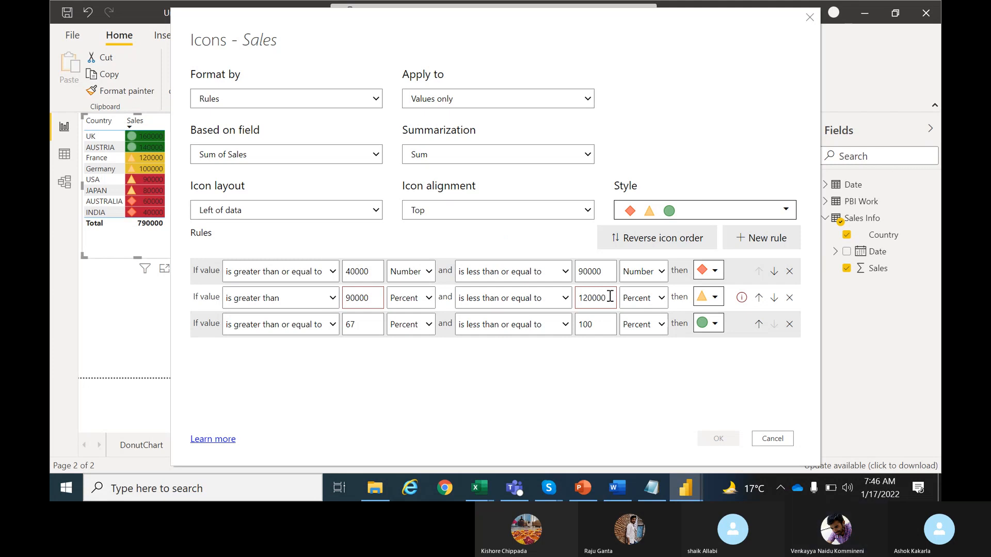
# Set icon rule 3 to greater than 120000 and at most 180000.
pyautogui.click(330, 326)
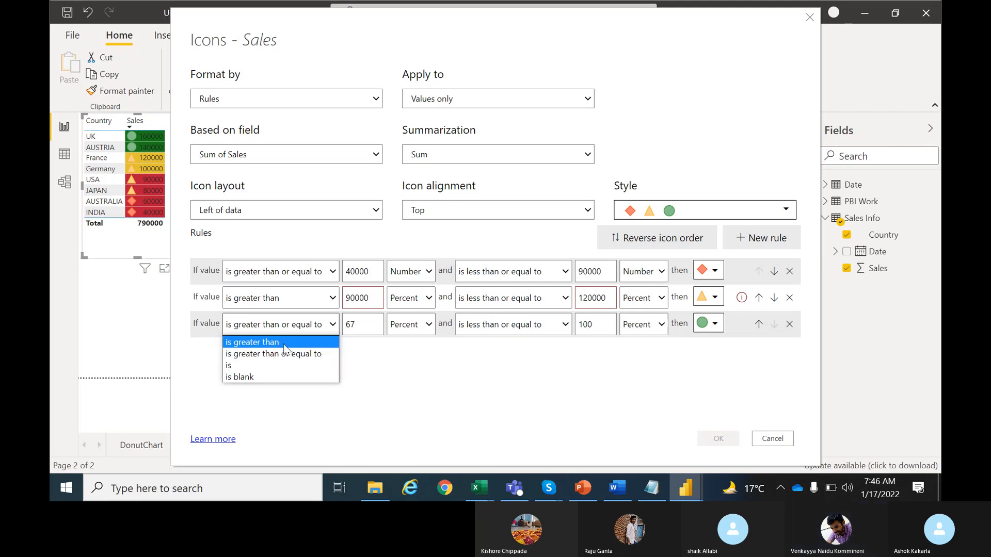
pyautogui.click(284, 342)
pyautogui.click(361, 327)
pyautogui.press('BackSpace')
pyautogui.press('BackSpace')
pyautogui.write('120000')
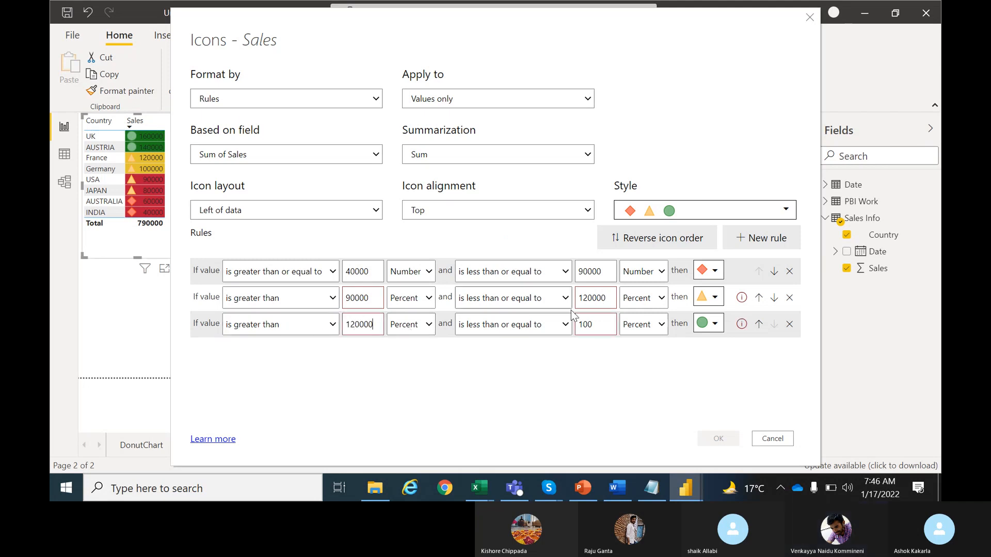
pyautogui.click(563, 324)
pyautogui.click(524, 353)
pyautogui.click(597, 325)
pyautogui.press('BackSpace')
pyautogui.press('BackSpace')
pyautogui.write('80000')
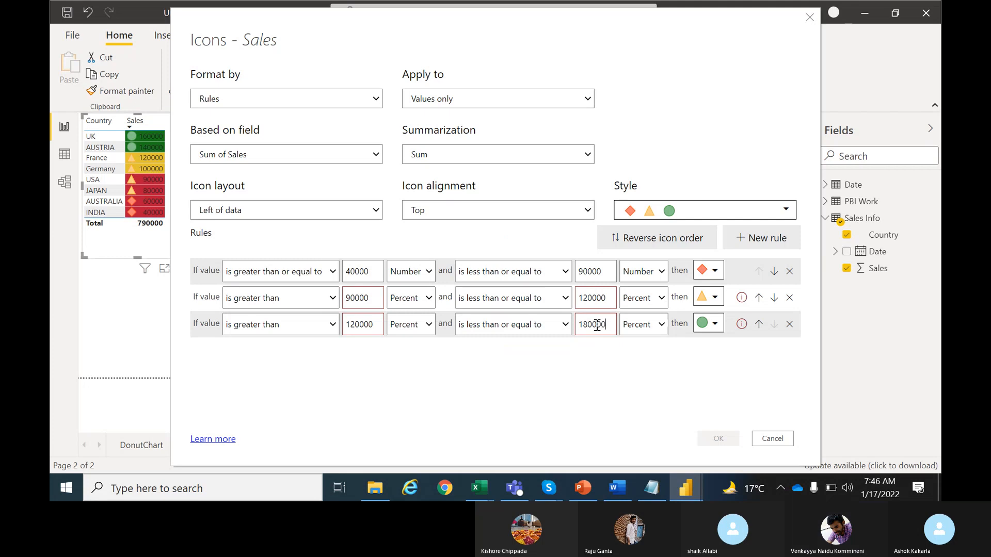
# Switch the bound types of icon rules 2 and 3 to Number.
pyautogui.click(661, 325)
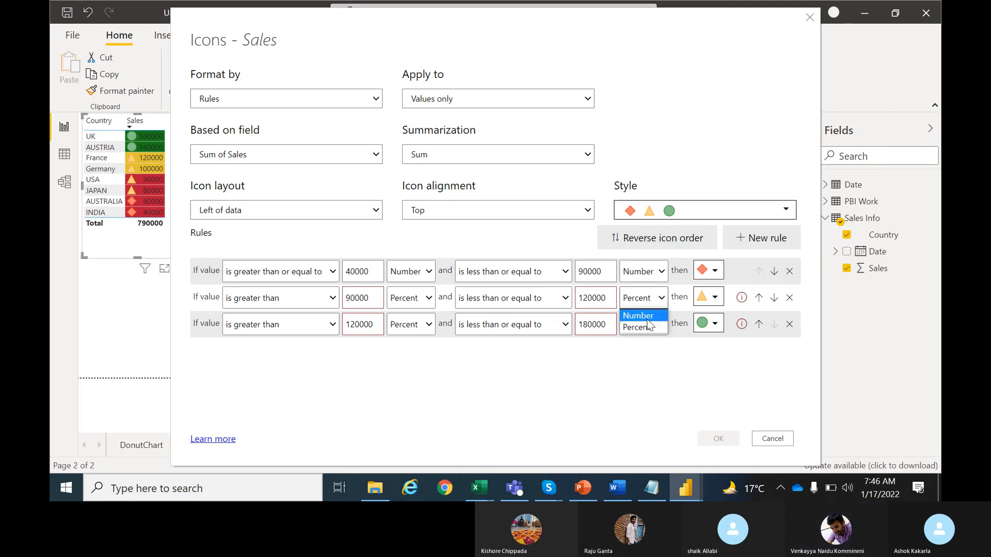
pyautogui.click(647, 319)
pyautogui.click(649, 324)
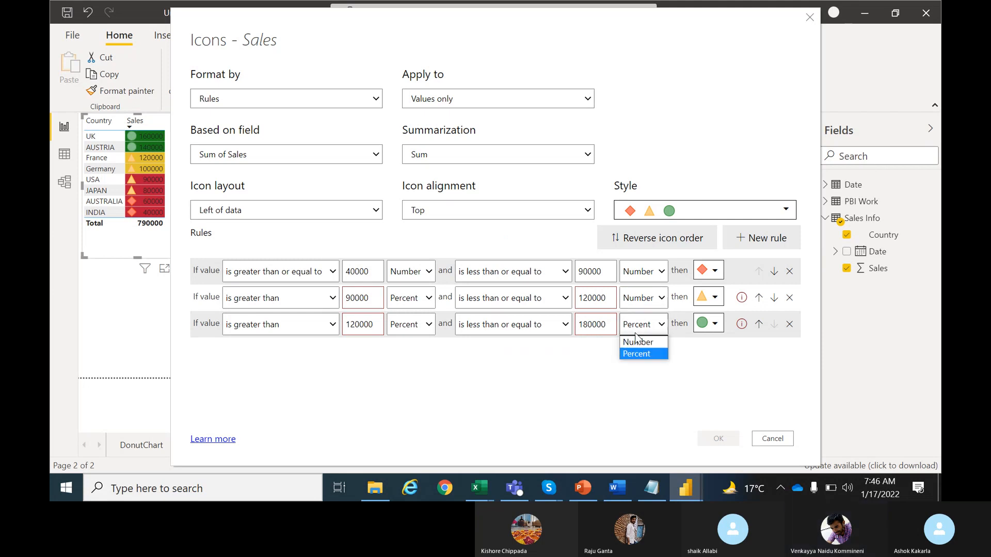
pyautogui.click(639, 340)
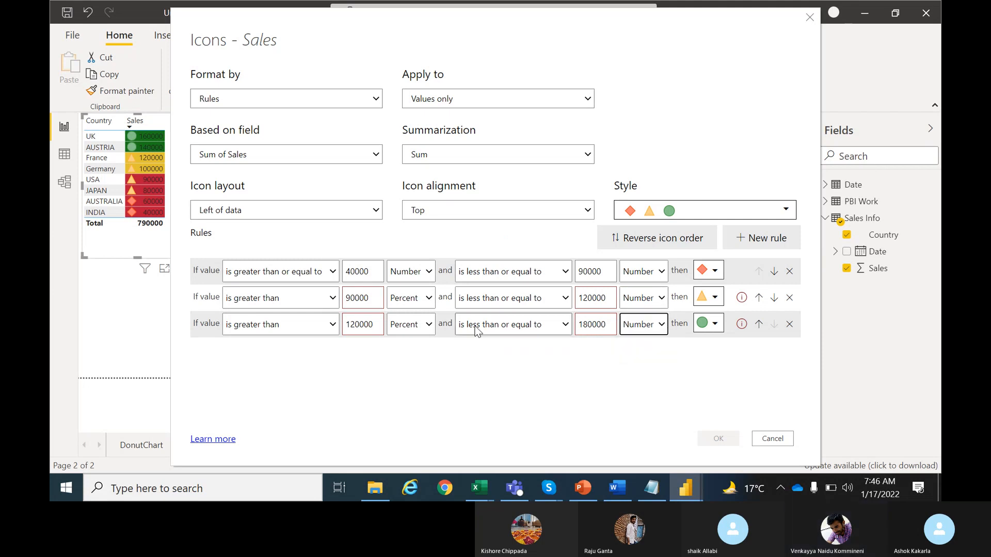
pyautogui.click(427, 330)
pyautogui.click(406, 338)
pyautogui.click(419, 303)
pyautogui.click(413, 315)
pyautogui.click(719, 439)
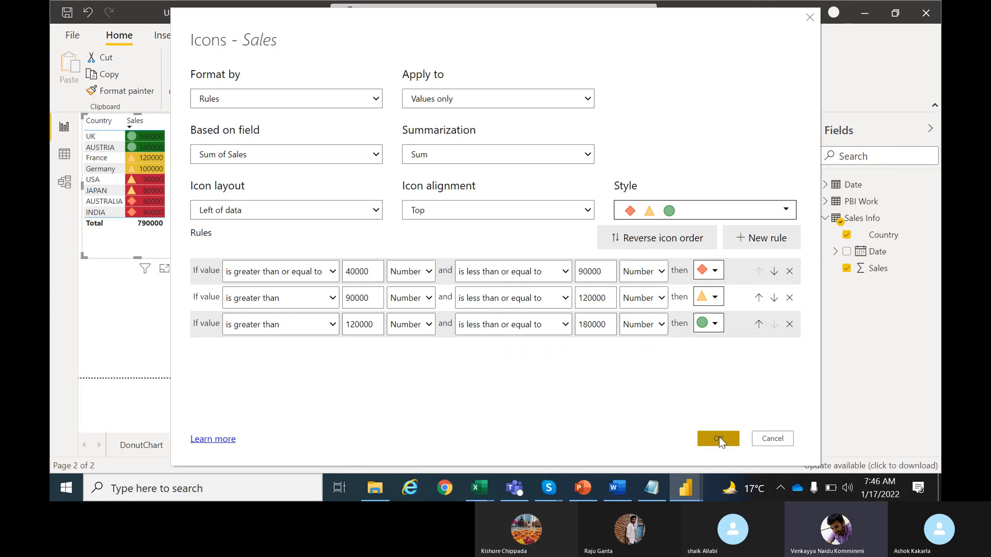
# Apply the icon rules, then bring up the Sales conditional formatting choices.
pyautogui.click(719, 437)
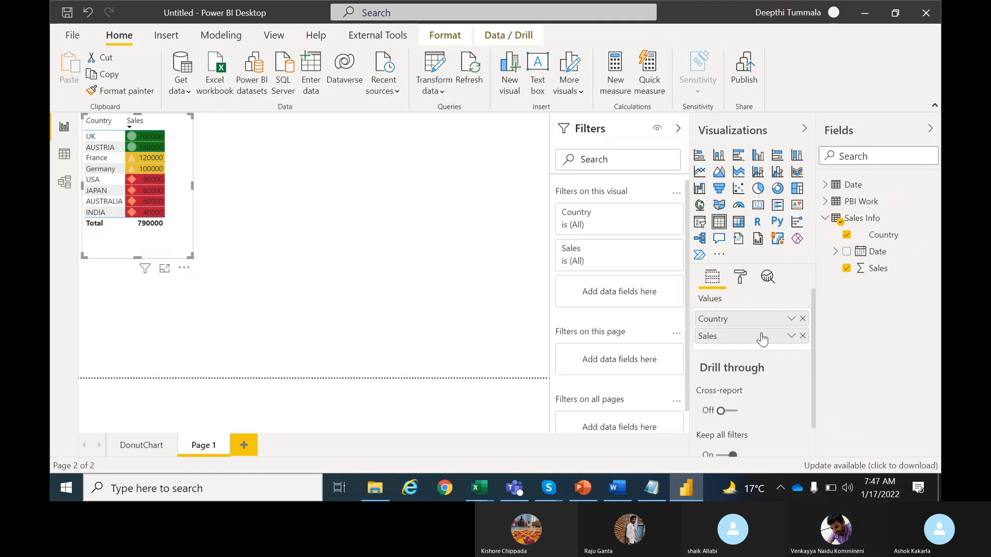
pyautogui.click(790, 336)
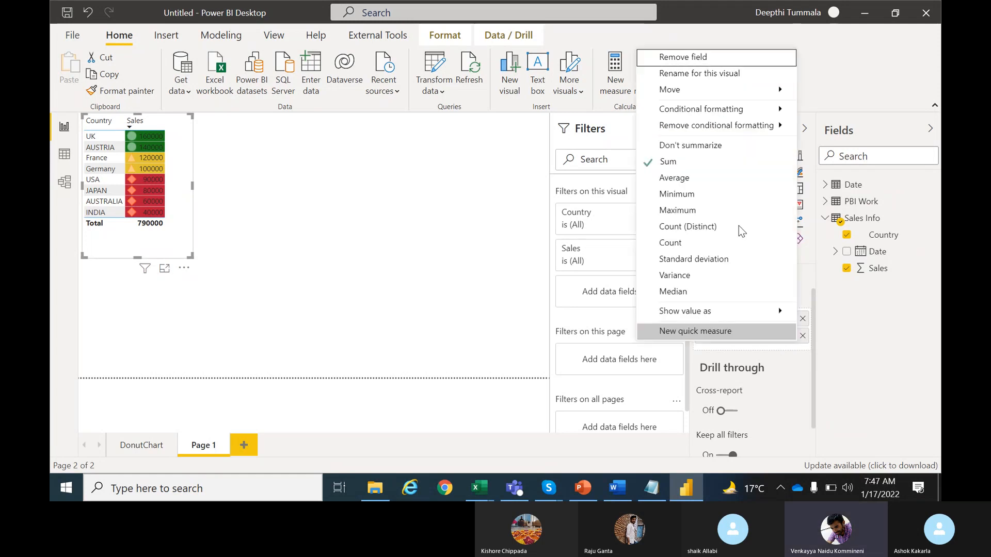
pyautogui.moveTo(699, 111)
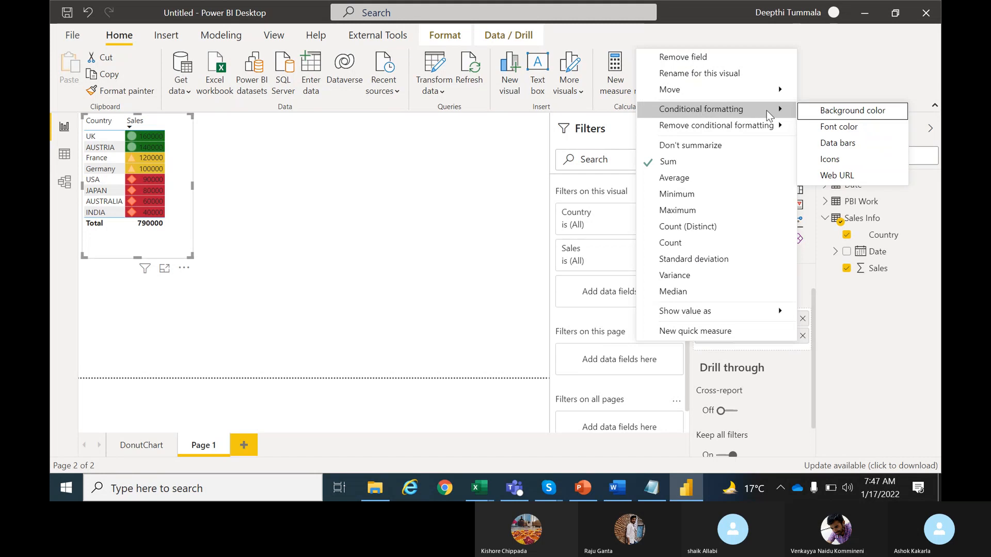
# Show Sales as bars only, with red negative bars and a yellow axis.
pyautogui.click(838, 144)
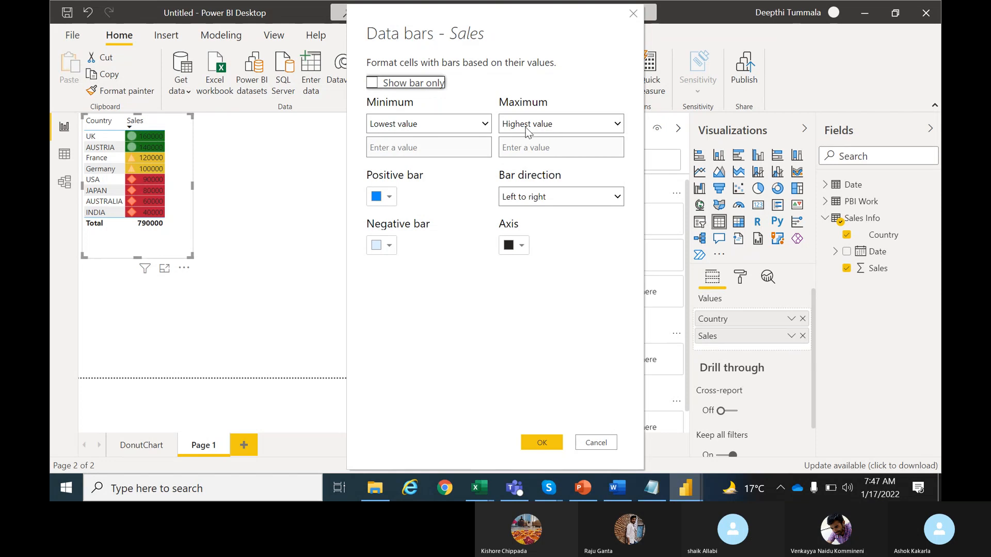
pyautogui.click(375, 84)
pyautogui.click(390, 247)
pyautogui.click(390, 248)
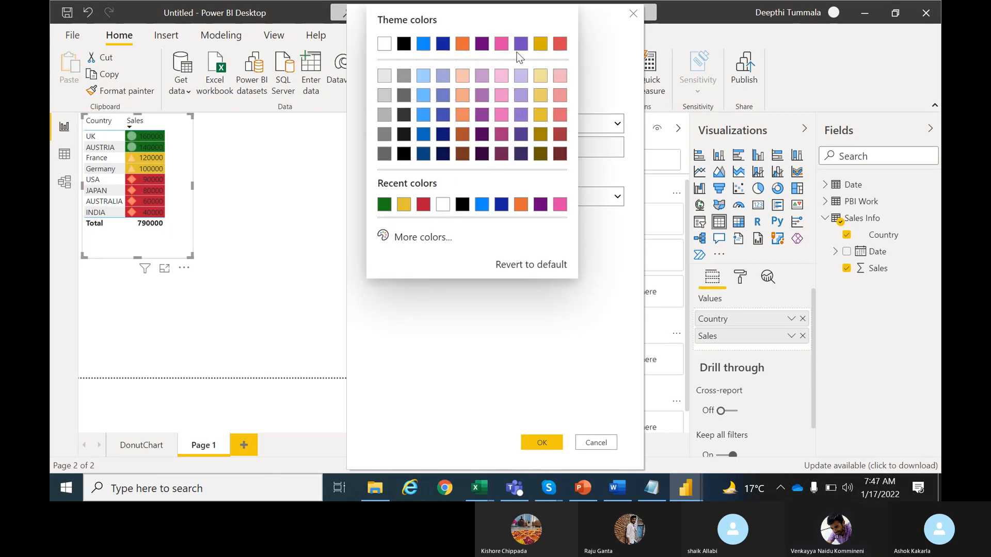
pyautogui.click(422, 206)
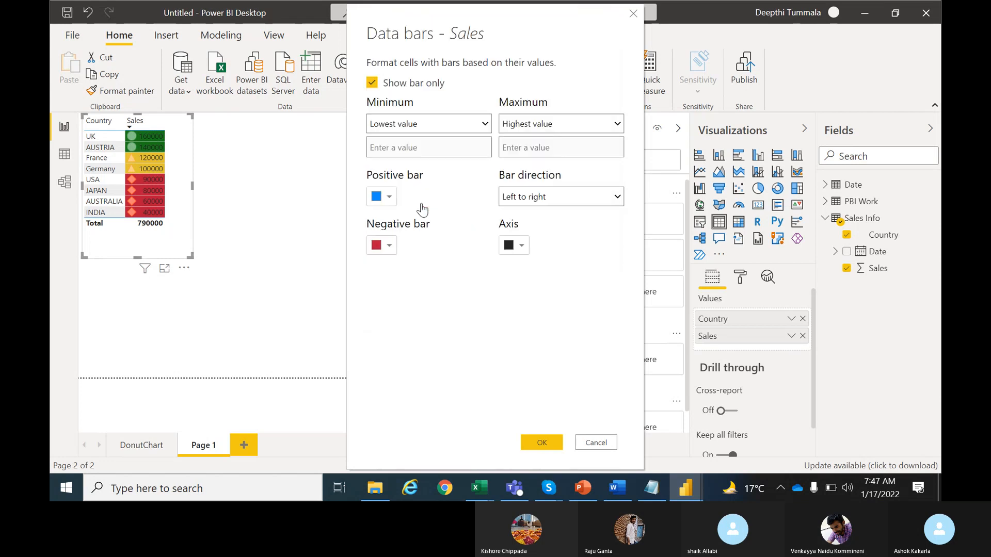
pyautogui.click(521, 246)
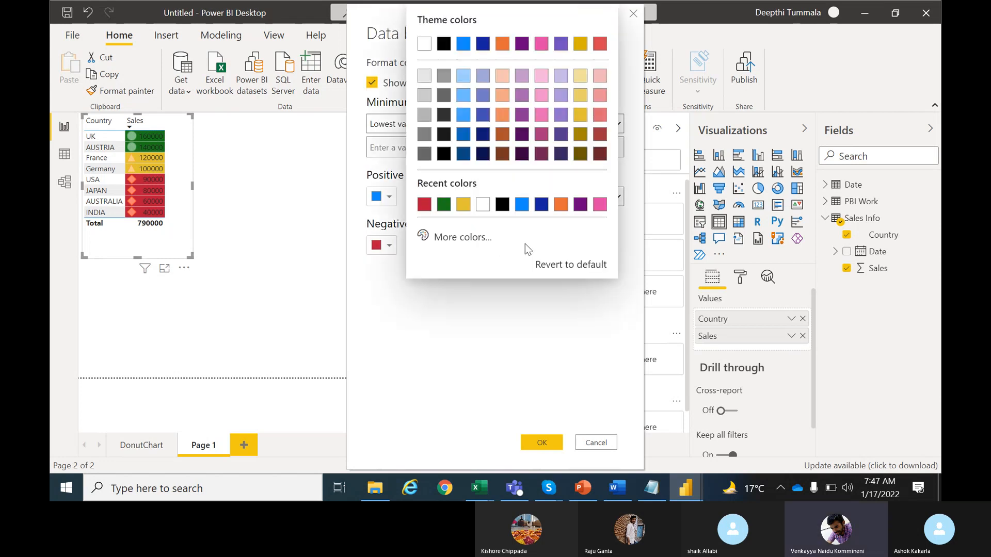
pyautogui.click(462, 206)
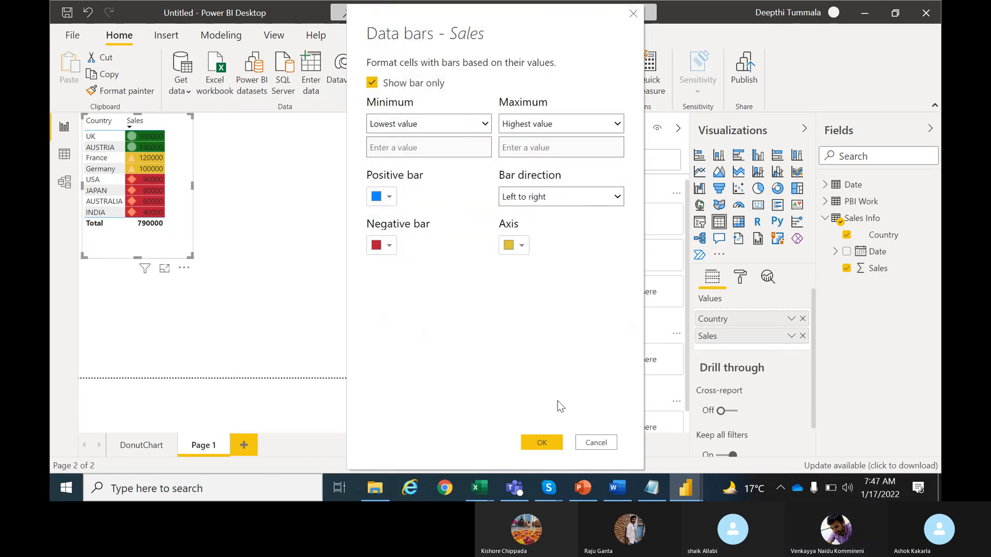
pyautogui.click(541, 442)
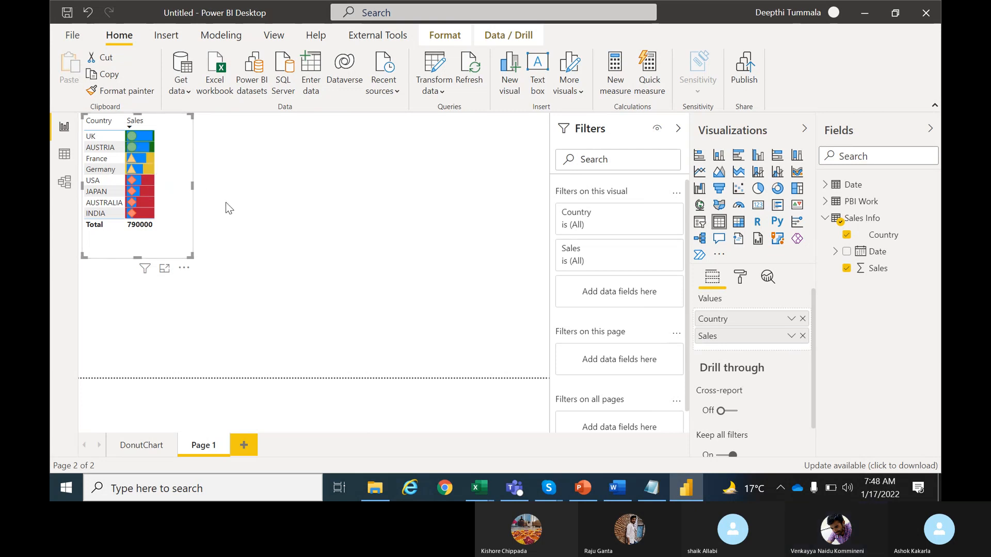
pyautogui.click(791, 336)
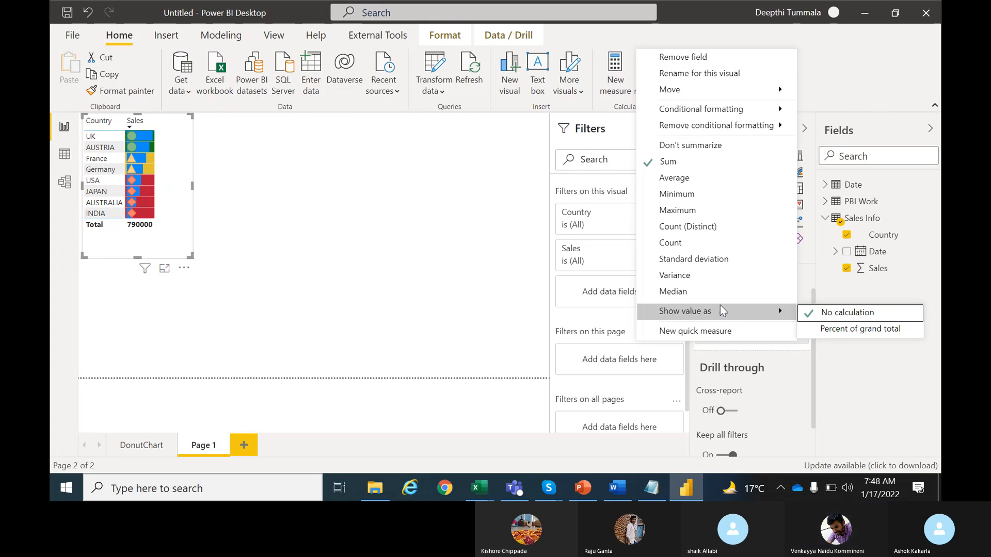
# Remove the data bars from the Sales values and check that the cells, totalling 790000, are readable.
pyautogui.moveTo(708, 124)
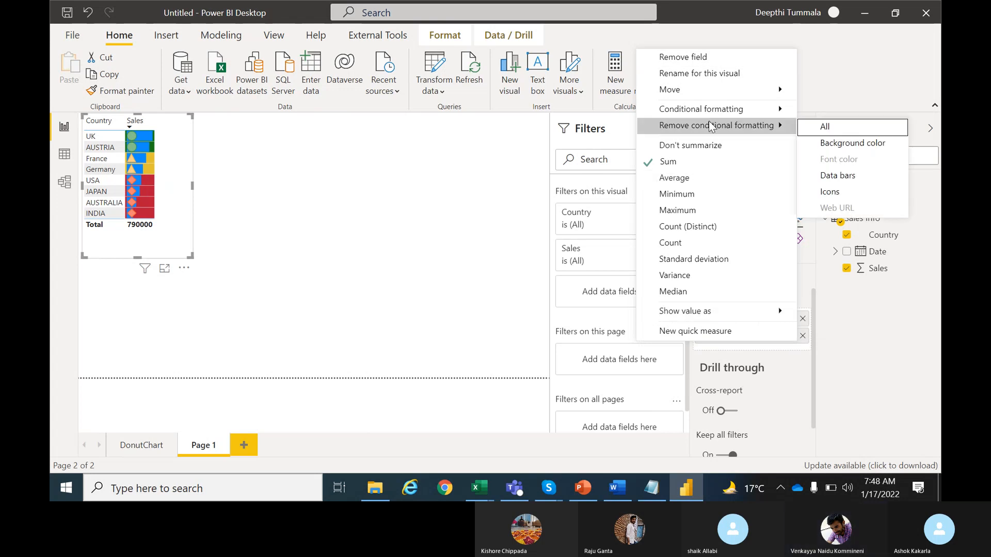
pyautogui.click(826, 181)
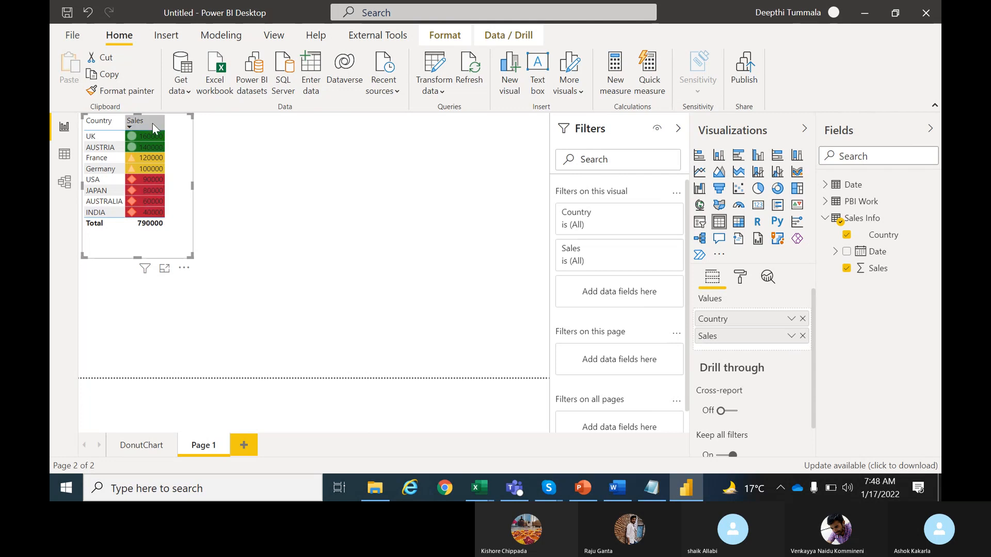
pyautogui.moveTo(161, 218)
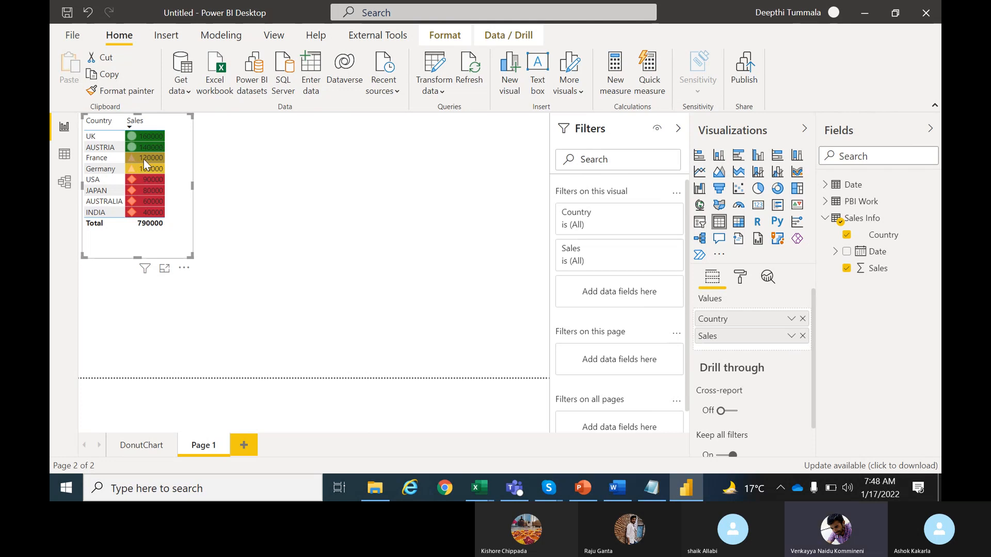
pyautogui.moveTo(147, 159)
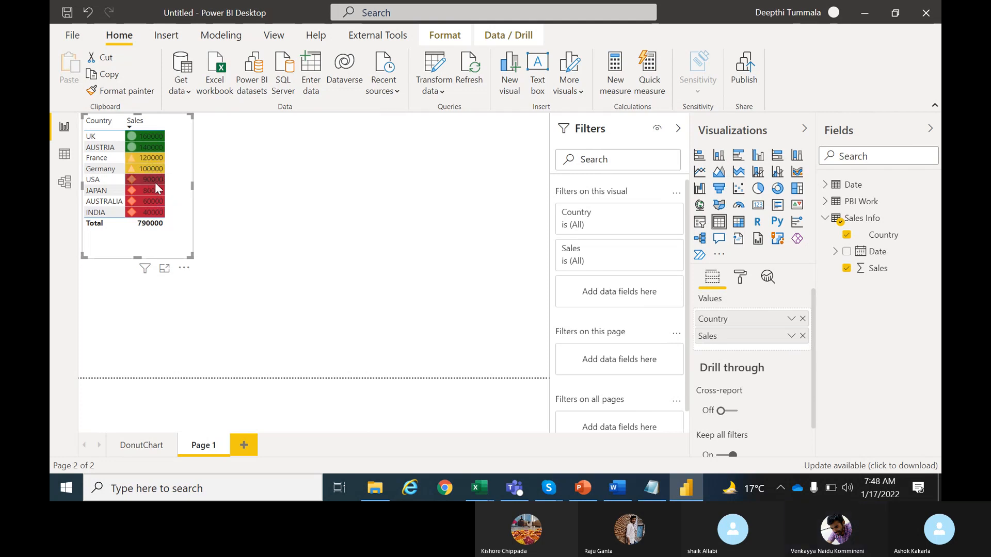
pyautogui.moveTo(153, 182)
pyautogui.click(298, 248)
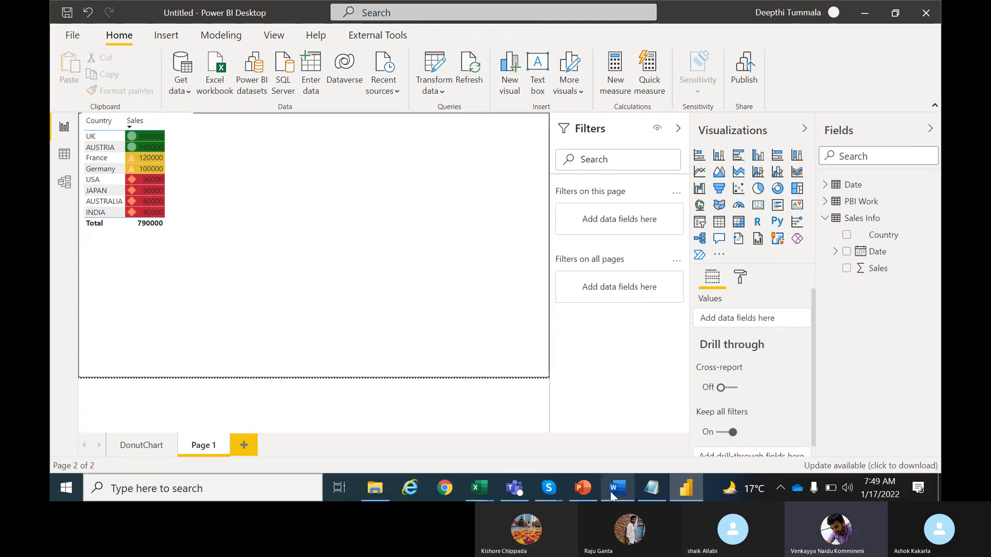
pyautogui.moveTo(659, 491)
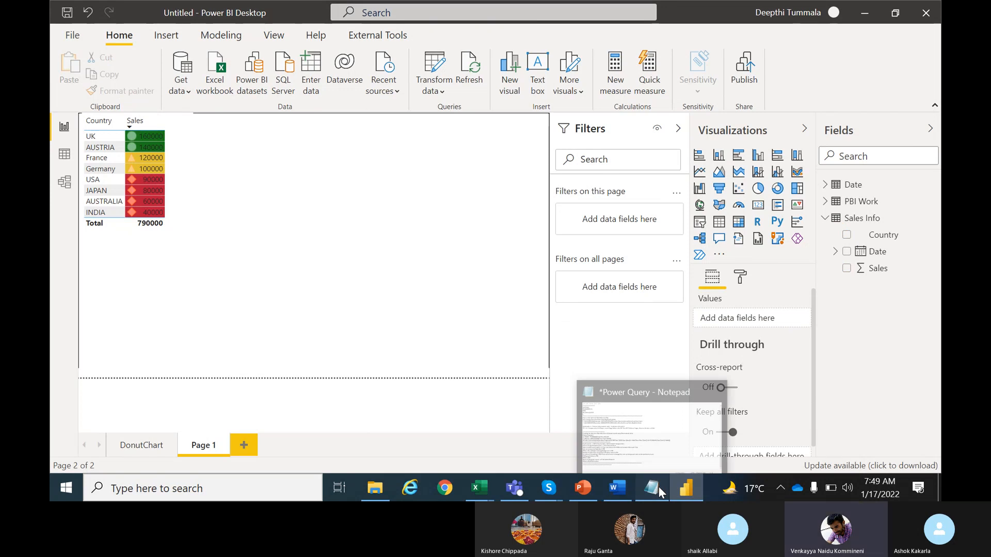
pyautogui.click(658, 487)
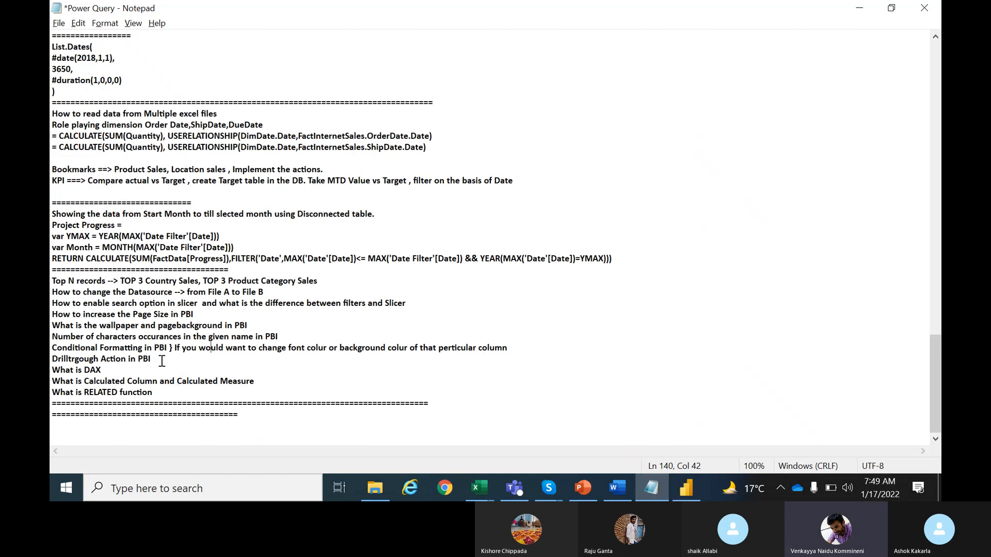
pyautogui.moveTo(198, 315); pyautogui.dragTo(52, 318)
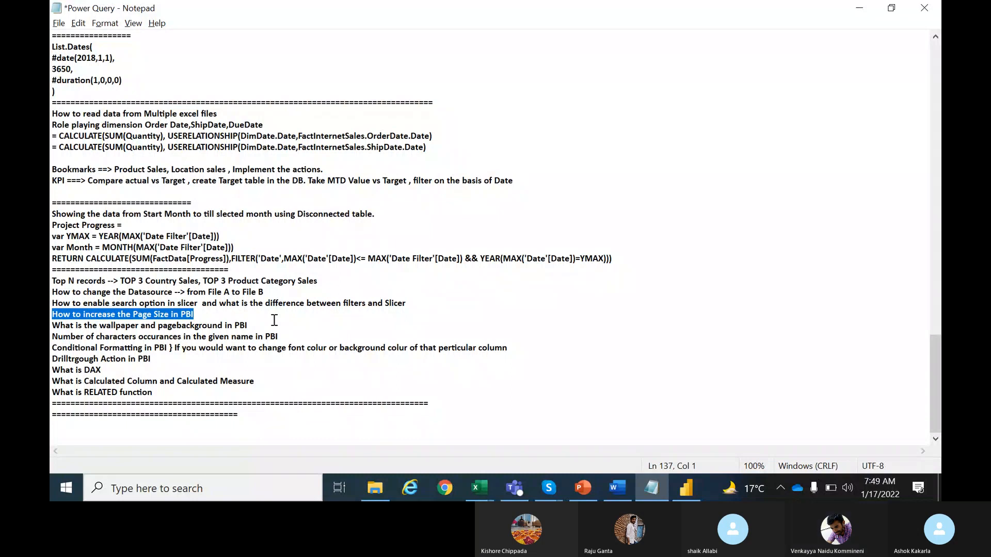
pyautogui.moveTo(251, 325); pyautogui.dragTo(51, 327)
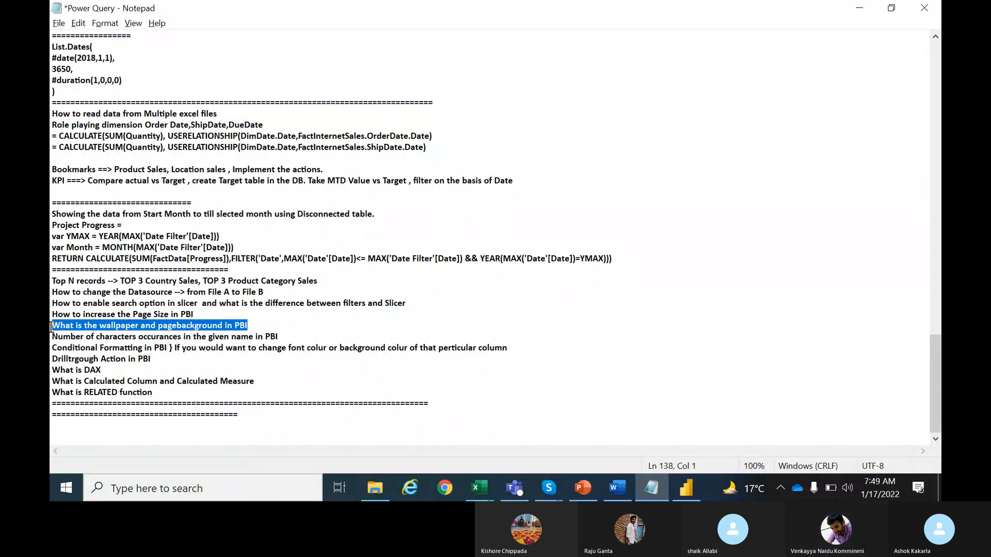
pyautogui.click(859, 9)
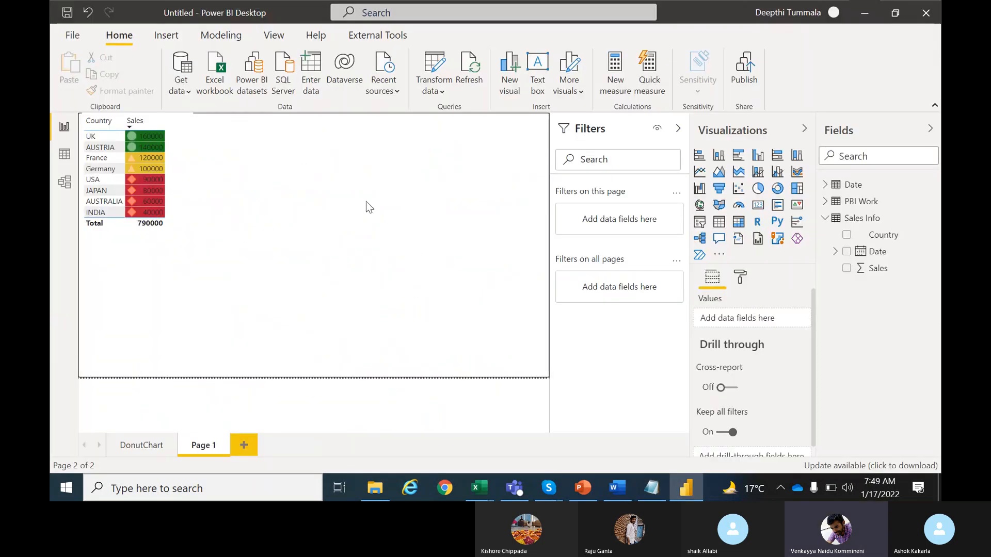
# Enlarge the table visual and add a pie chart of Sales by Country.
pyautogui.click(176, 215)
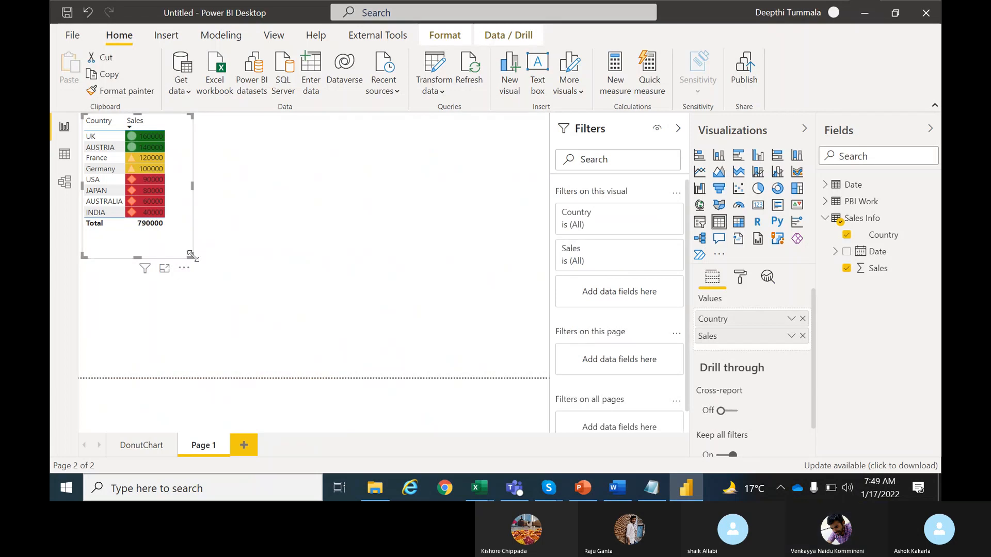
pyautogui.moveTo(191, 256); pyautogui.dragTo(216, 252)
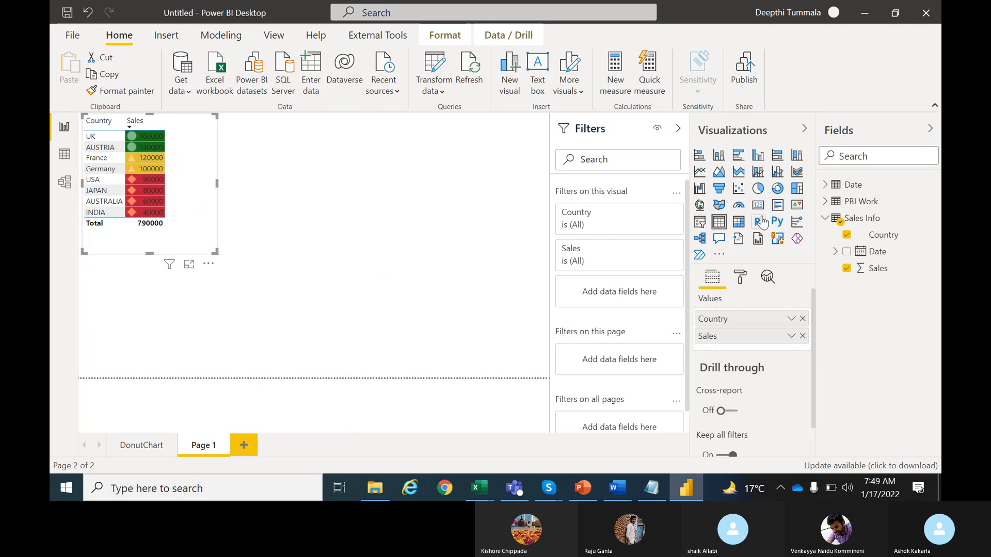
pyautogui.click(532, 254)
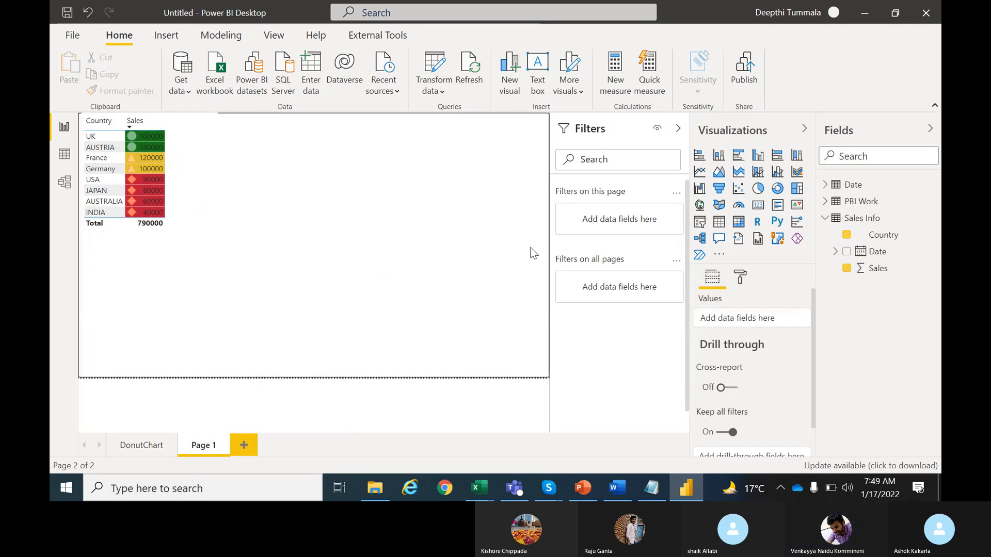
pyautogui.click(757, 190)
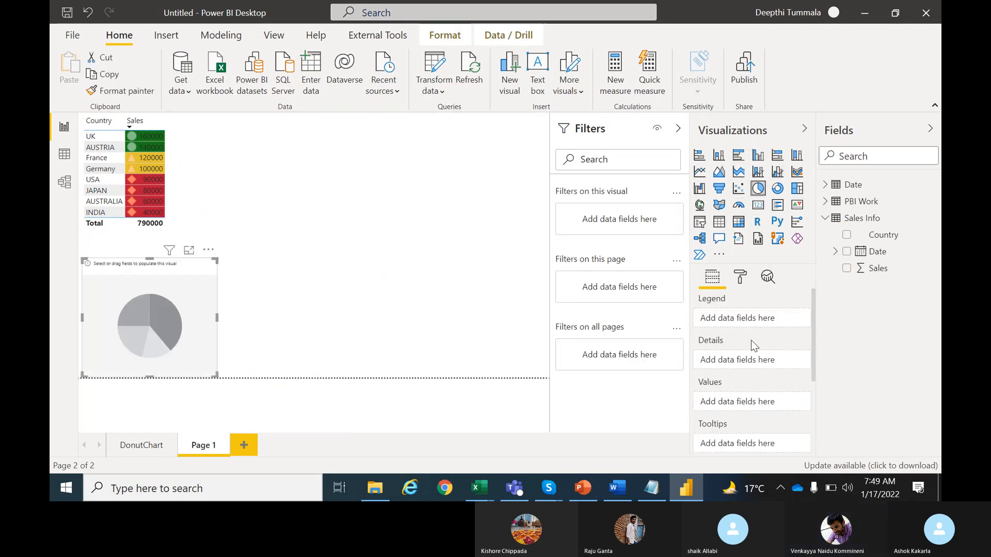
pyautogui.moveTo(876, 241); pyautogui.dragTo(738, 362)
pyautogui.moveTo(871, 277); pyautogui.dragTo(721, 406)
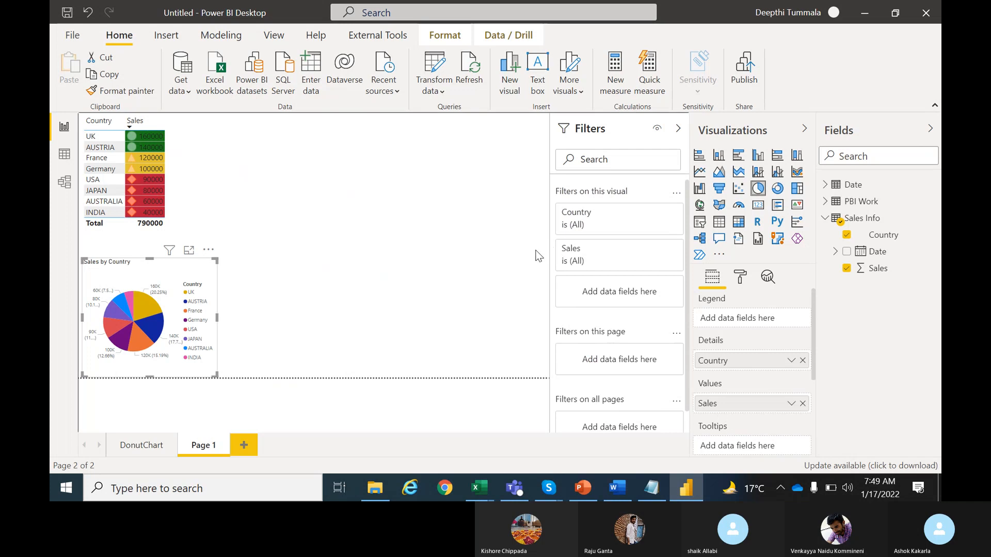
# Duplicate the pie chart and place the copy beside the original.
pyautogui.hotkey('ctrl', 'c')
pyautogui.hotkey('ctrl', 'v')
pyautogui.moveTo(191, 274); pyautogui.dragTo(358, 274)
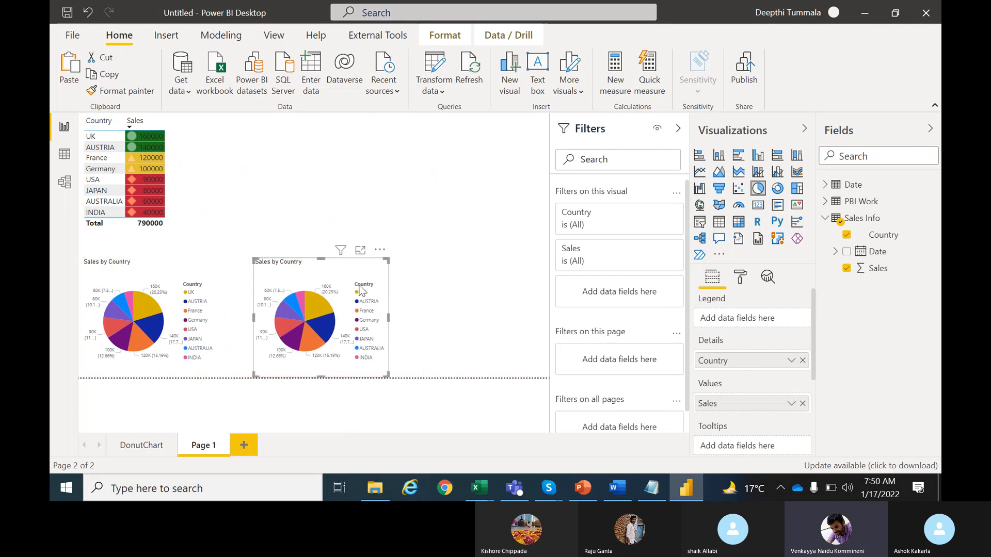
# Turn the duplicate into a widened treemap, try it as a filled map, then delete it.
pyautogui.click(796, 188)
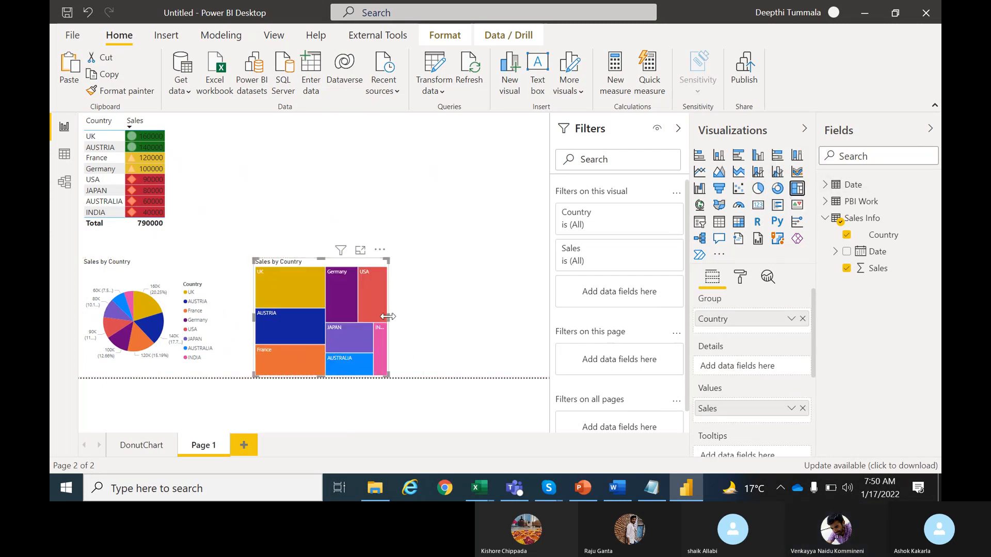
pyautogui.moveTo(387, 317); pyautogui.dragTo(537, 332)
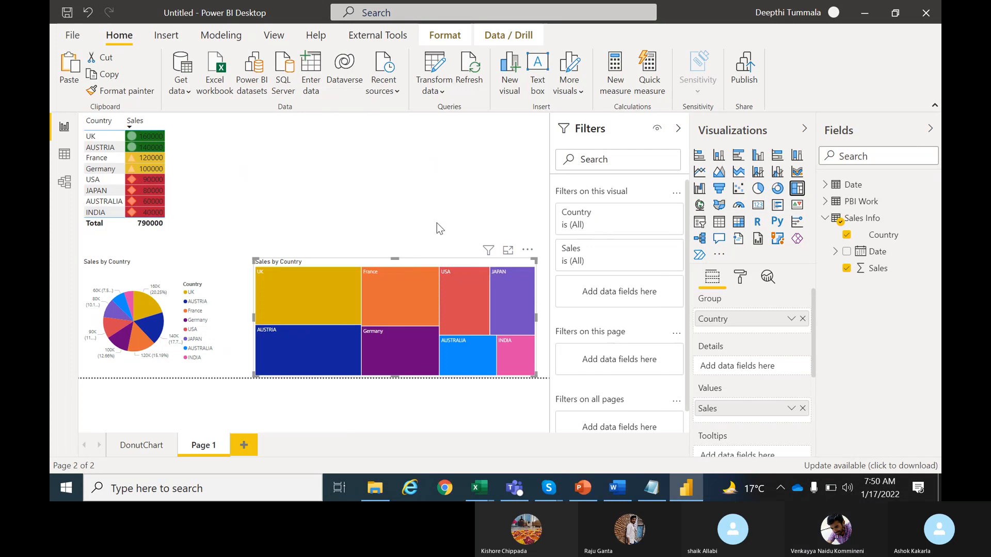
pyautogui.click(719, 206)
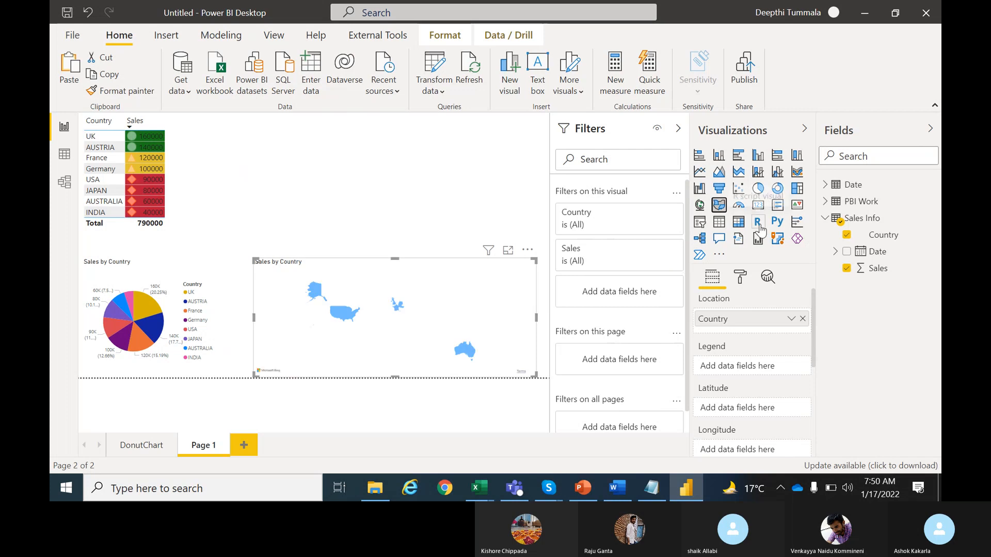
pyautogui.click(798, 190)
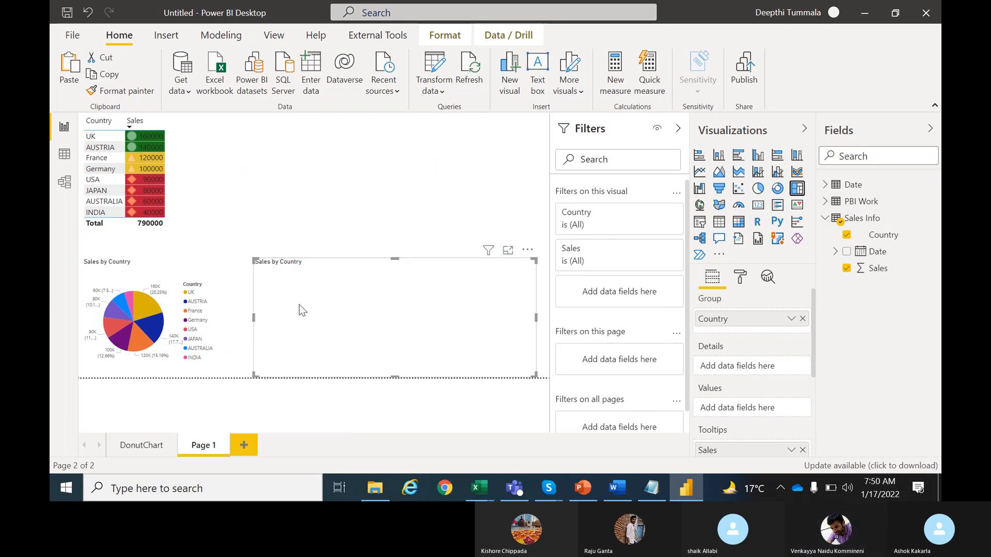
pyautogui.press('Delete')
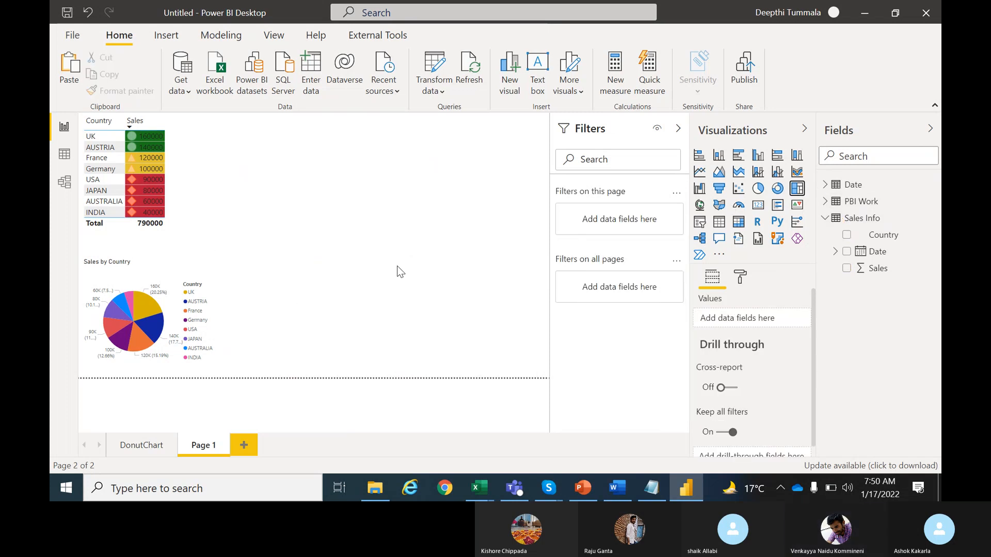
# Duplicate the original pie chart, widen the copy and convert it to a treemap.
pyautogui.click(216, 303)
pyautogui.moveTo(217, 303); pyautogui.dragTo(221, 303)
pyautogui.hotkey('ctrl', 'c')
pyautogui.hotkey('ctrl', 'v')
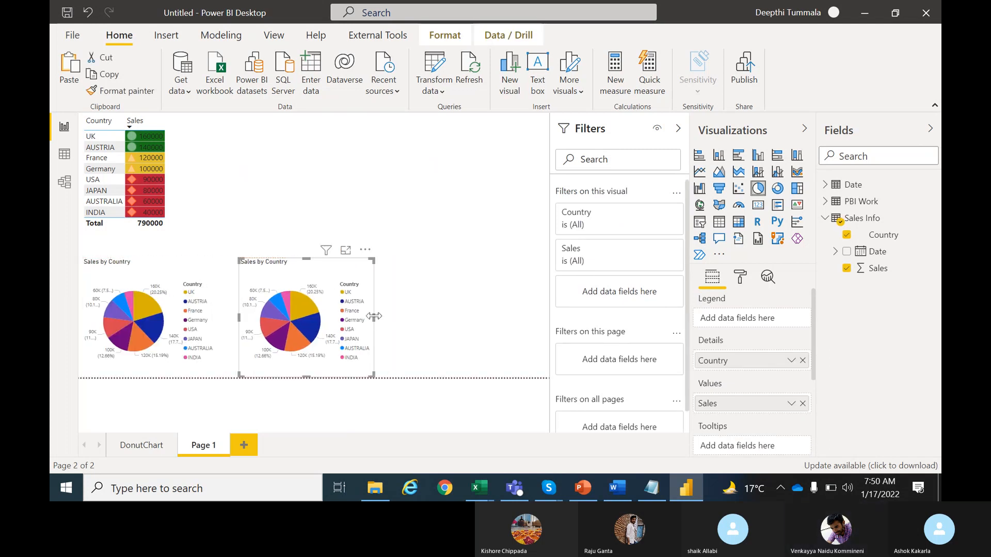
pyautogui.moveTo(373, 317); pyautogui.dragTo(548, 327)
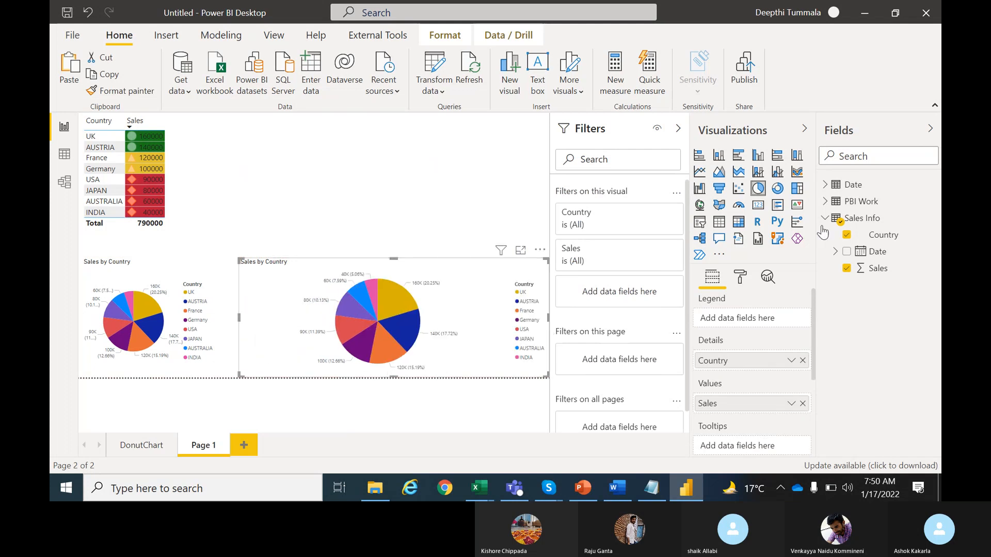
pyautogui.click(797, 192)
pyautogui.click(475, 233)
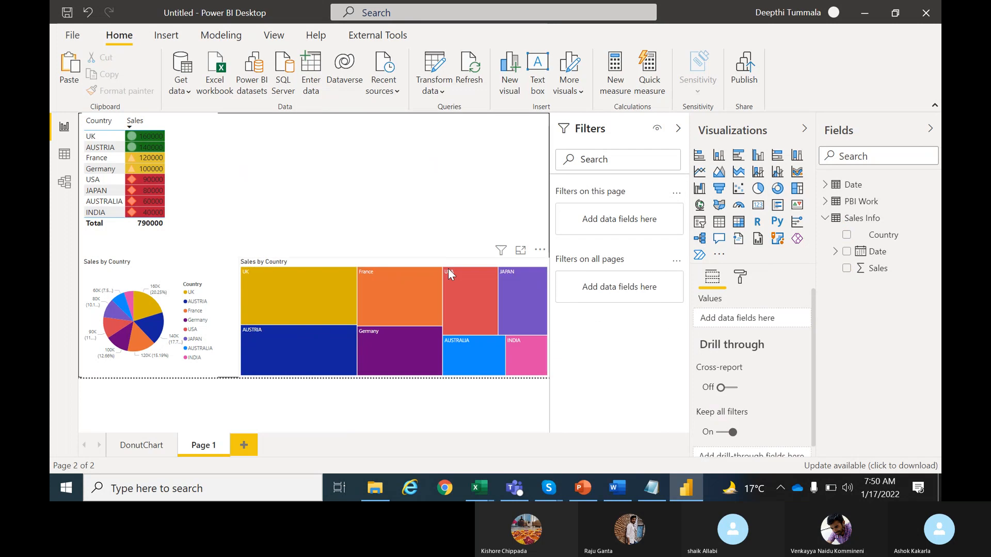
# Copy the treemap, move the copy above it and convert that copy to a filled map.
pyautogui.click(448, 269)
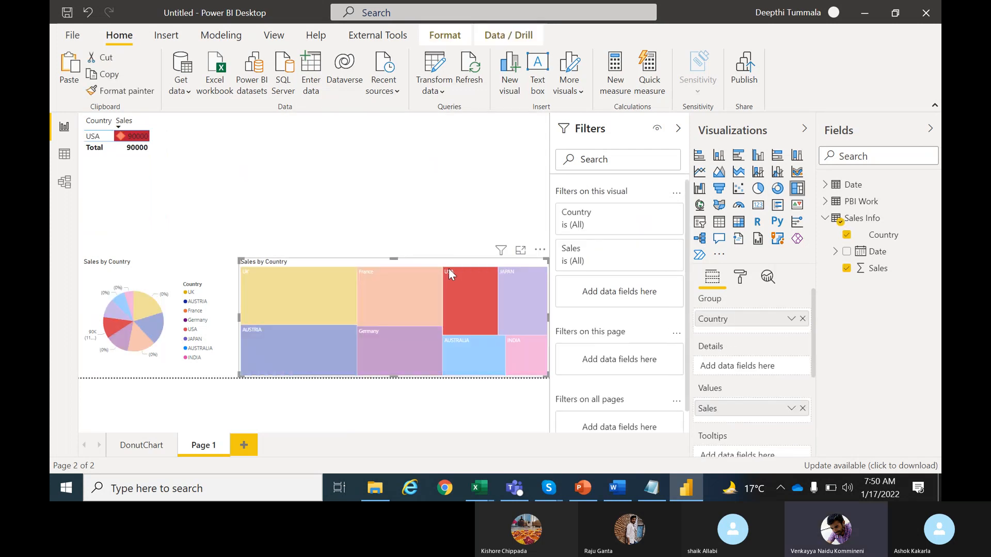
pyautogui.hotkey('ctrl', 'c')
pyautogui.hotkey('ctrl', 'v')
pyautogui.moveTo(435, 264); pyautogui.dragTo(441, 144)
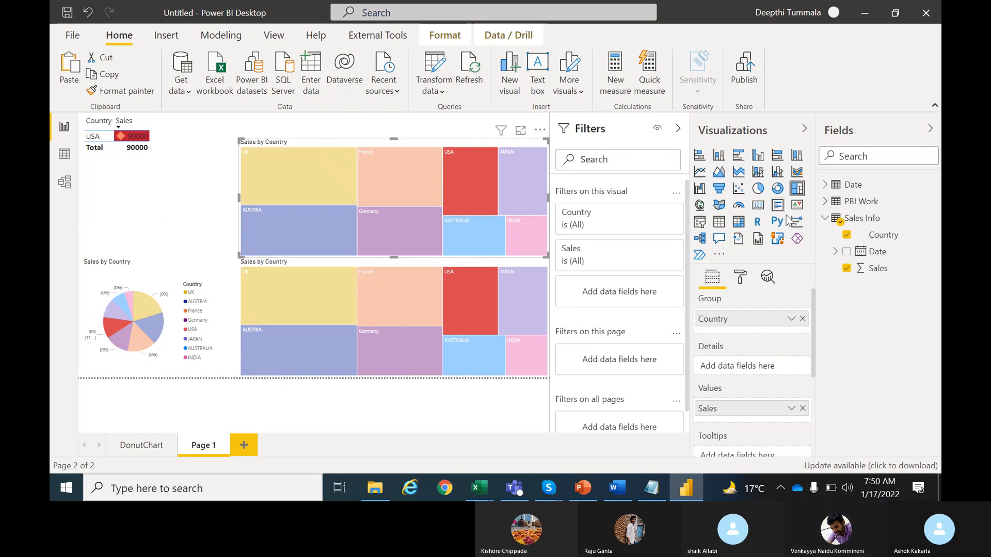
pyautogui.click(719, 206)
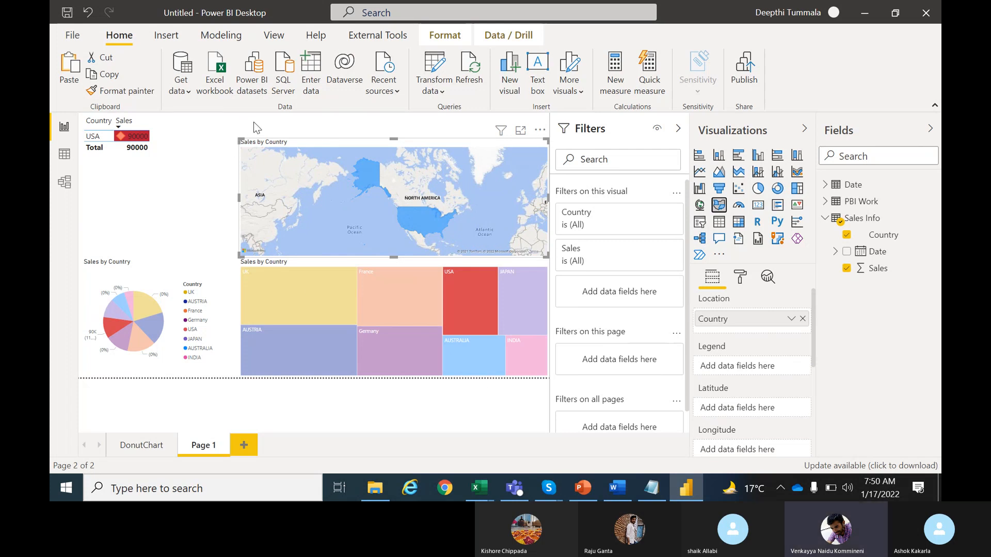
# Stretch the Sales by Country map upward to make it taller.
pyautogui.click(429, 287)
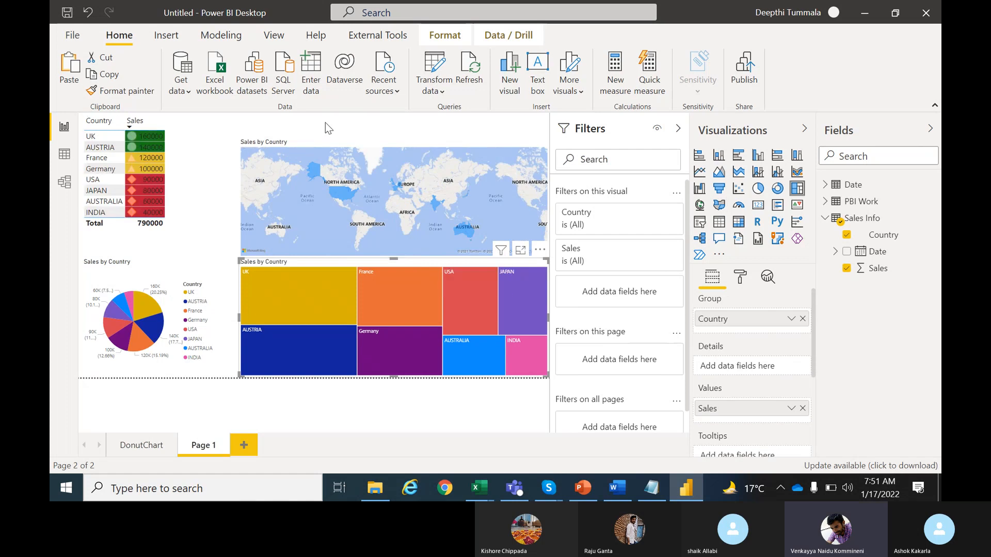
pyautogui.click(370, 141)
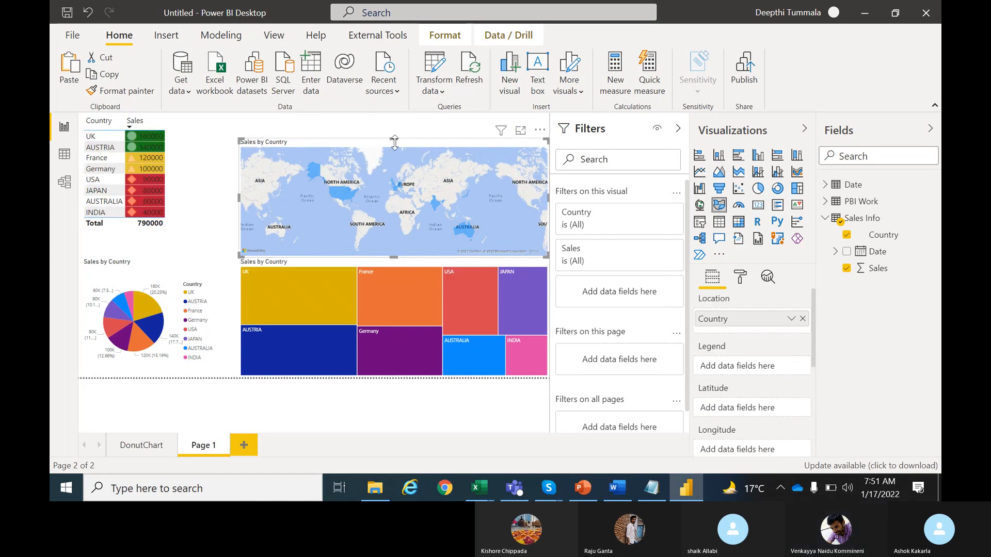
pyautogui.moveTo(394, 135); pyautogui.dragTo(394, 130)
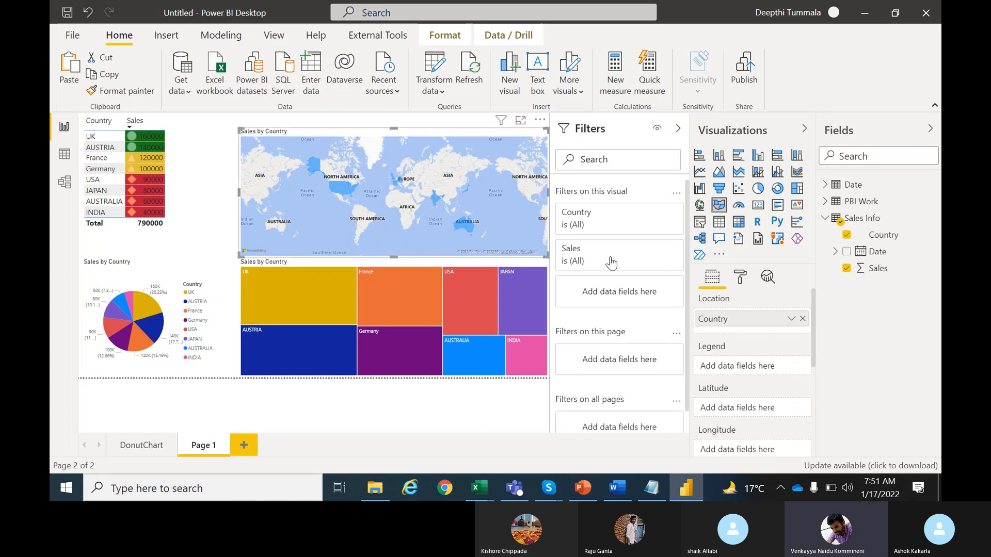
pyautogui.click(528, 395)
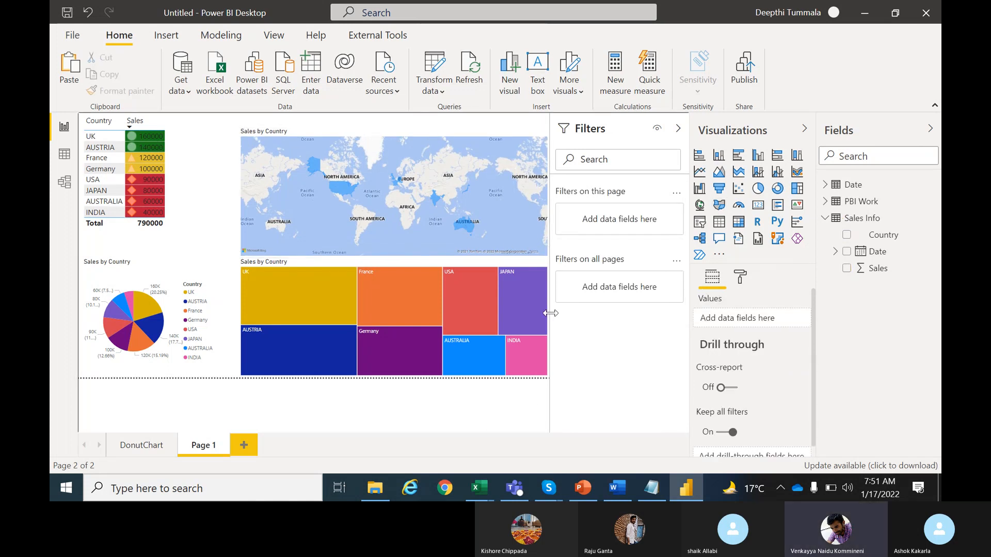
# Switch the page size type to Custom in the page format settings.
pyautogui.click(741, 280)
pyautogui.click(699, 356)
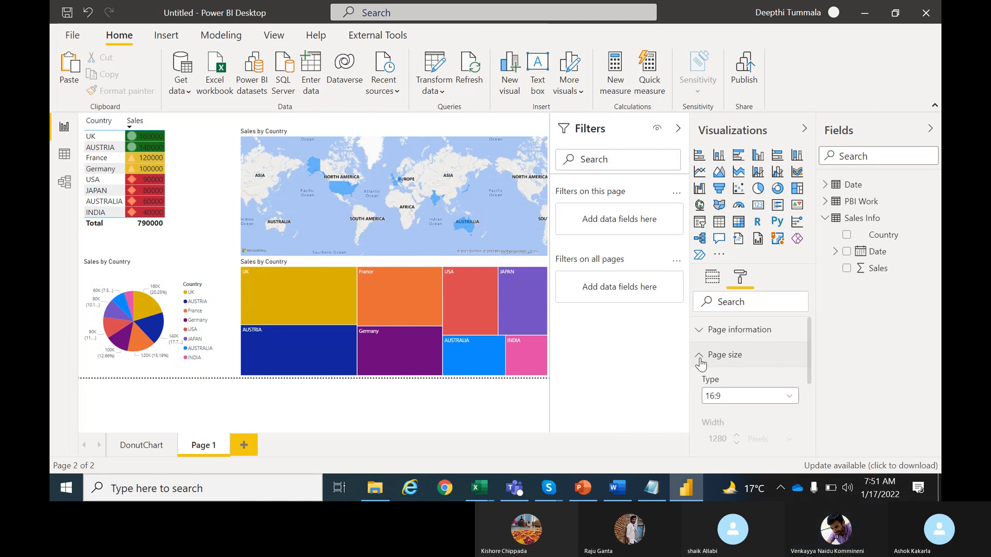
pyautogui.click(790, 401)
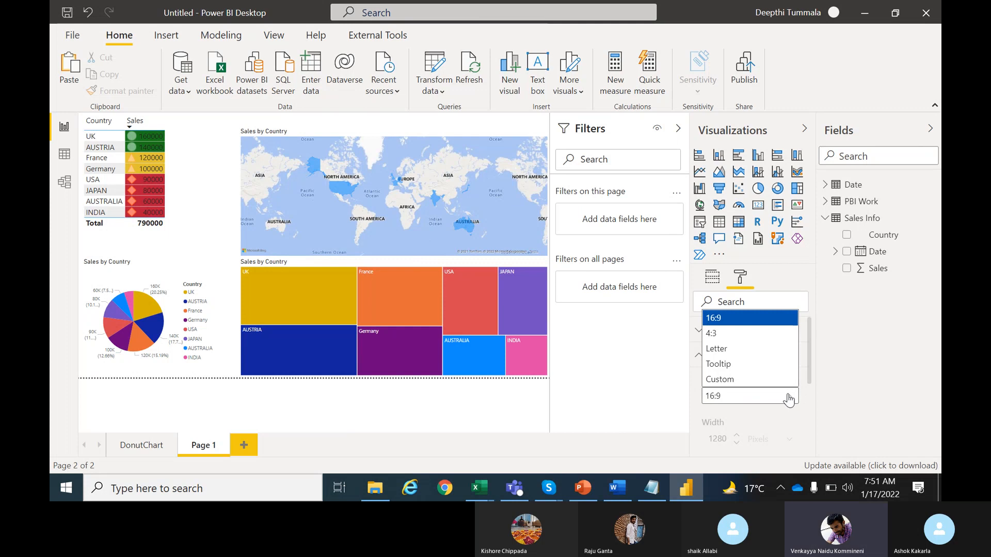
pyautogui.click(737, 380)
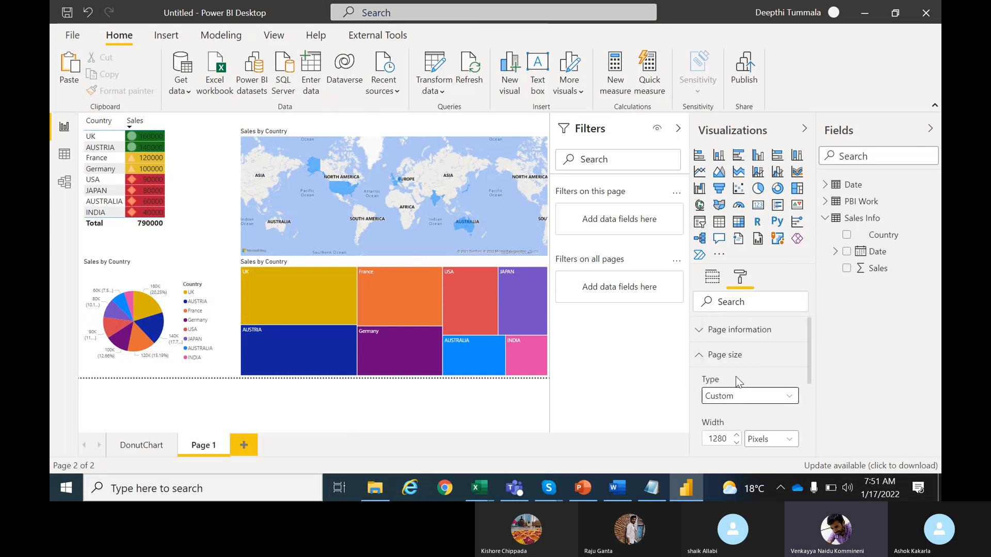
# Set the page height to 1000 and the width to 1300 pixels.
pyautogui.moveTo(808, 350); pyautogui.dragTo(809, 401)
pyautogui.doubleClick(732, 361)
pyautogui.write('100')
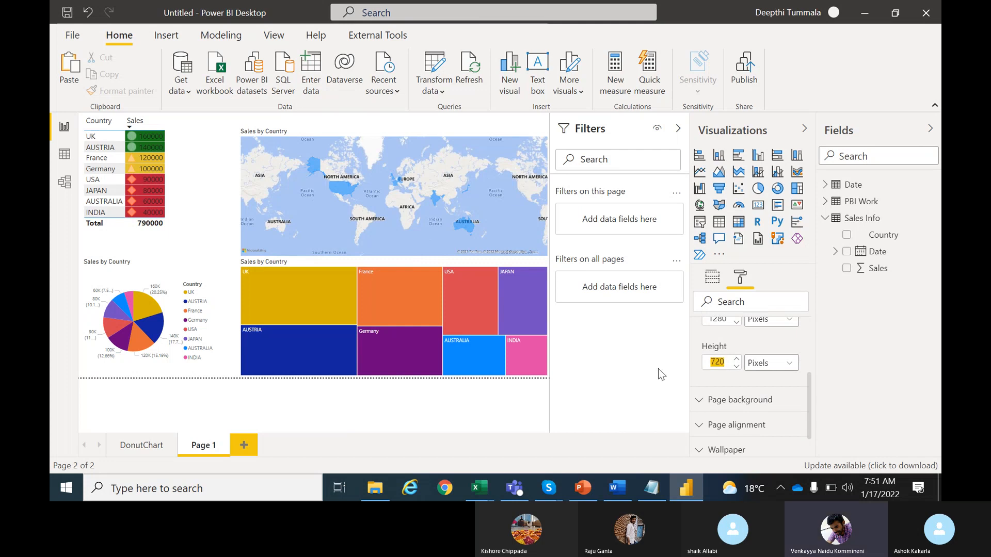
pyautogui.write('0')
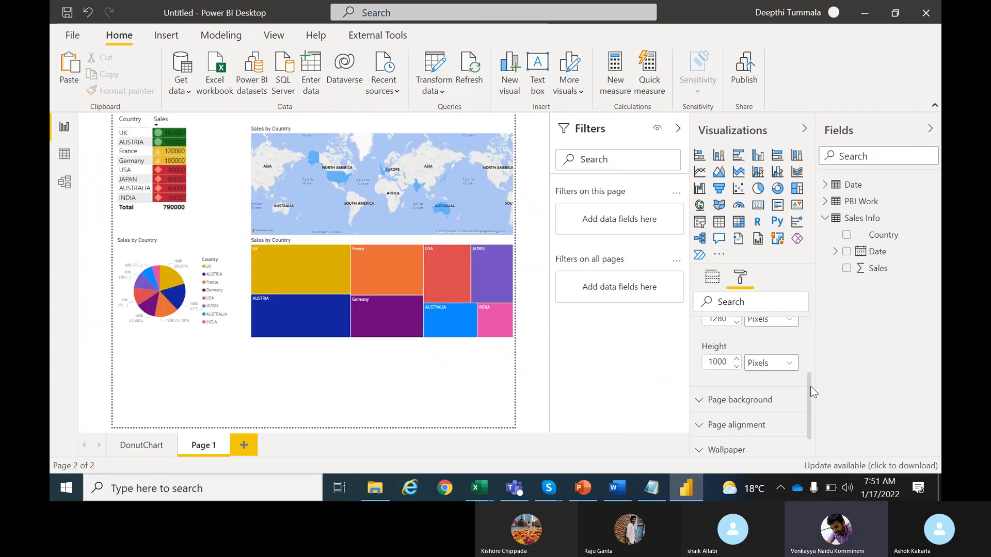
pyautogui.moveTo(810, 386); pyautogui.dragTo(803, 377)
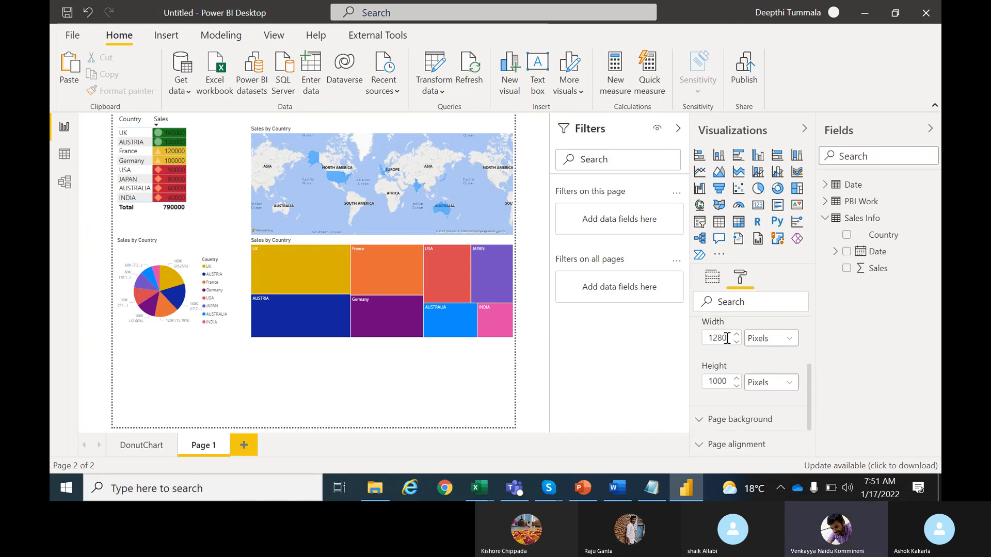
pyautogui.click(727, 339)
pyautogui.press('BackSpace')
pyautogui.press('BackSpace')
pyautogui.press('BackSpace')
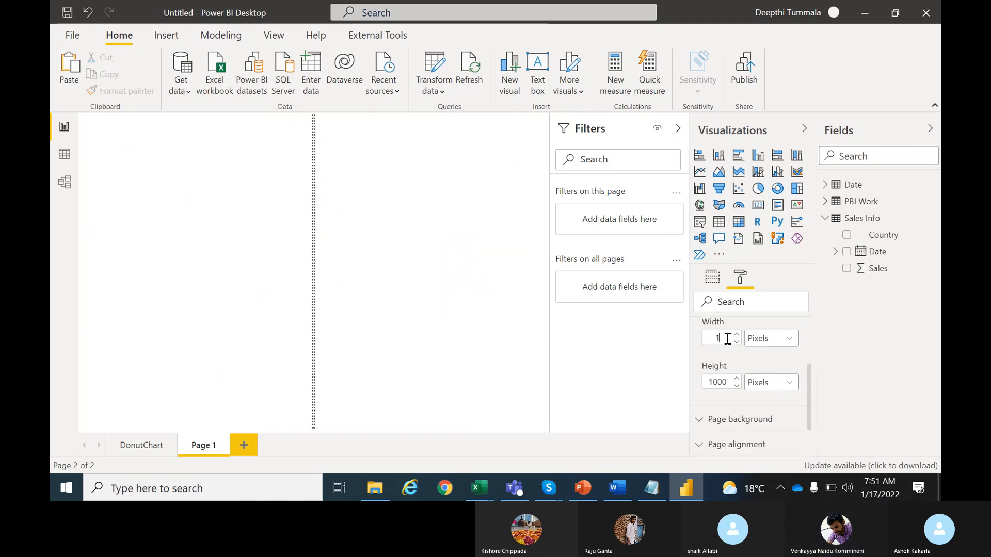
pyautogui.write('3')
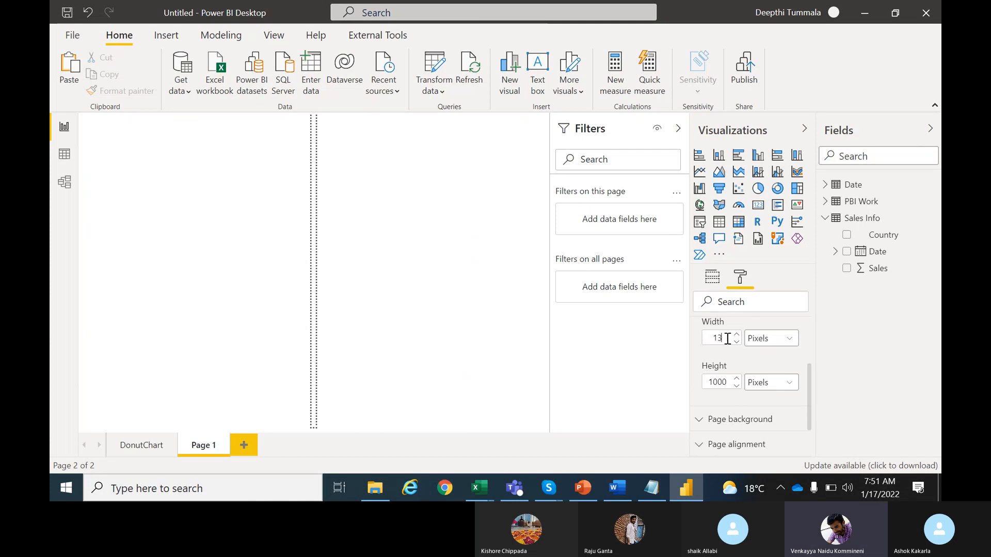
pyautogui.write('00')
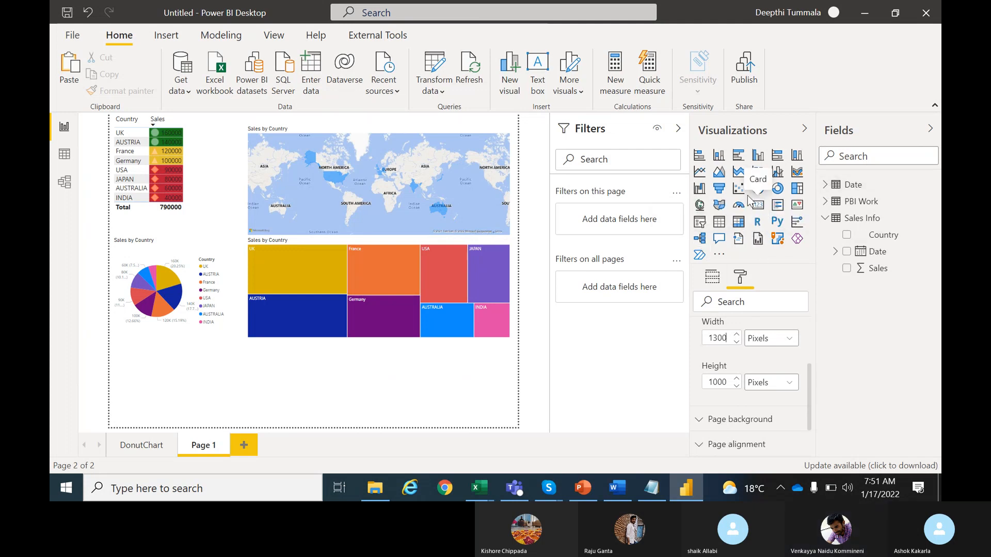
# Add a widened funnel chart grouped by Country with Sales as values.
pyautogui.click(719, 189)
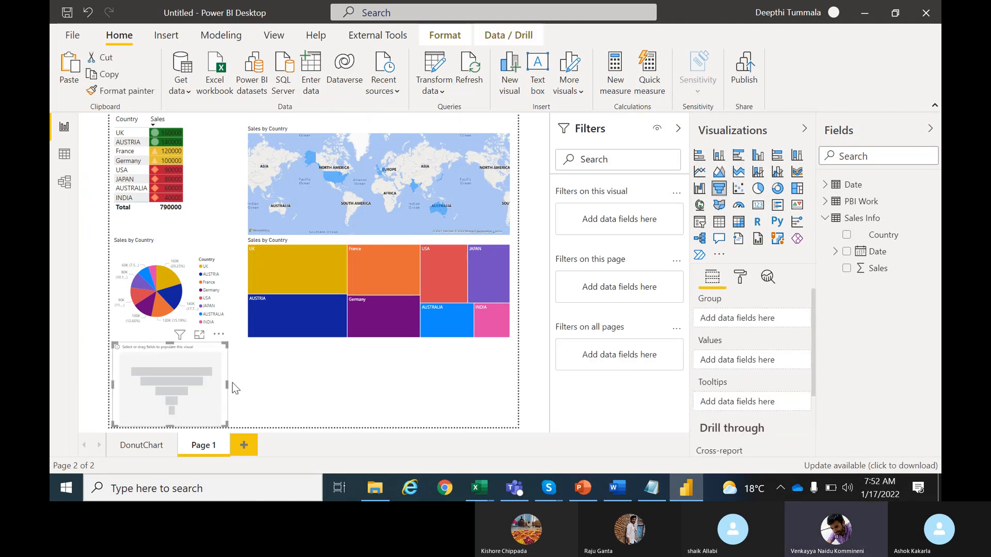
pyautogui.moveTo(227, 384); pyautogui.dragTo(313, 392)
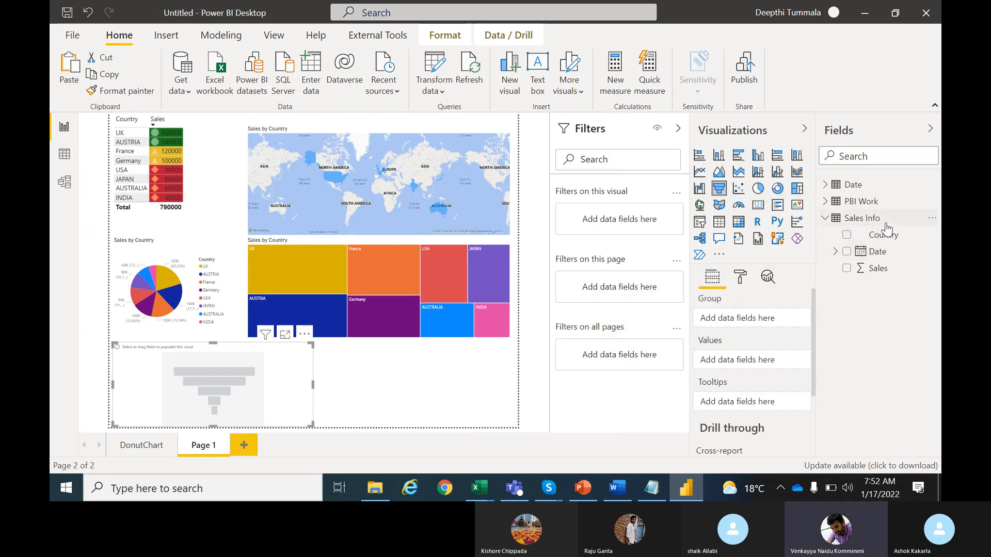
pyautogui.moveTo(883, 233); pyautogui.dragTo(759, 316)
pyautogui.moveTo(888, 271)
pyautogui.mouseDown()
pyautogui.moveTo(813, 350)
pyautogui.moveTo(738, 361)
pyautogui.moveTo(754, 365)
pyautogui.mouseUp()
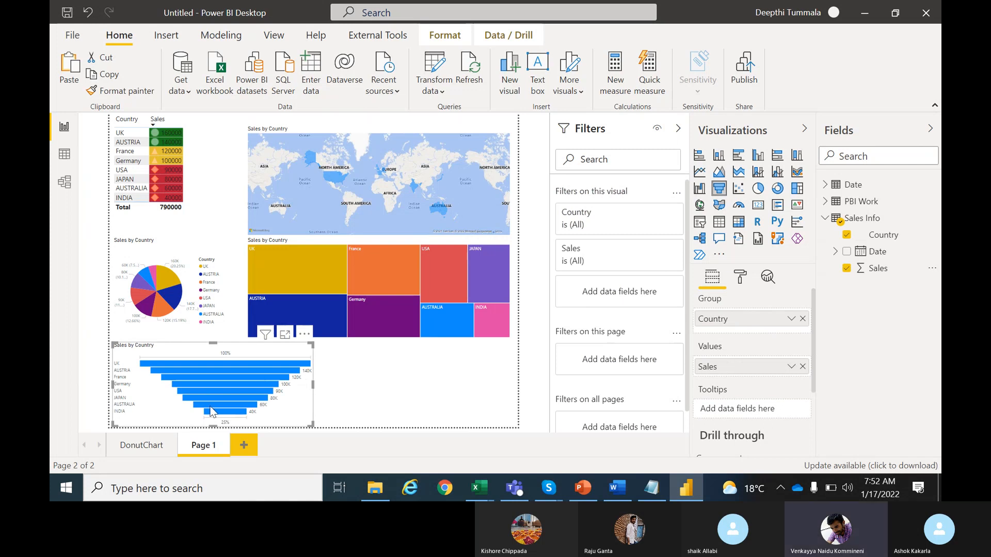
pyautogui.click(363, 403)
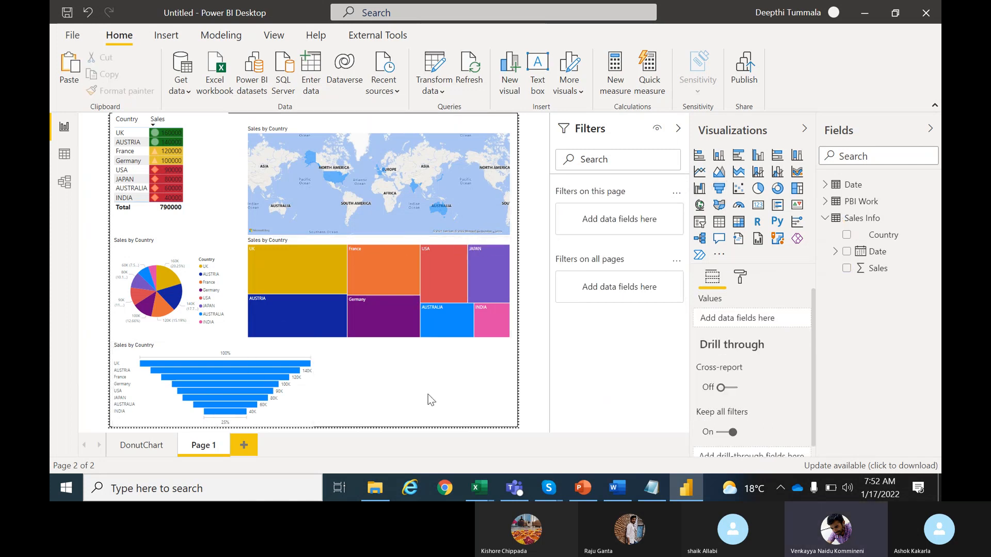
# Set the Page background colour to light lavender with transparency lowered to 15%.
pyautogui.click(741, 278)
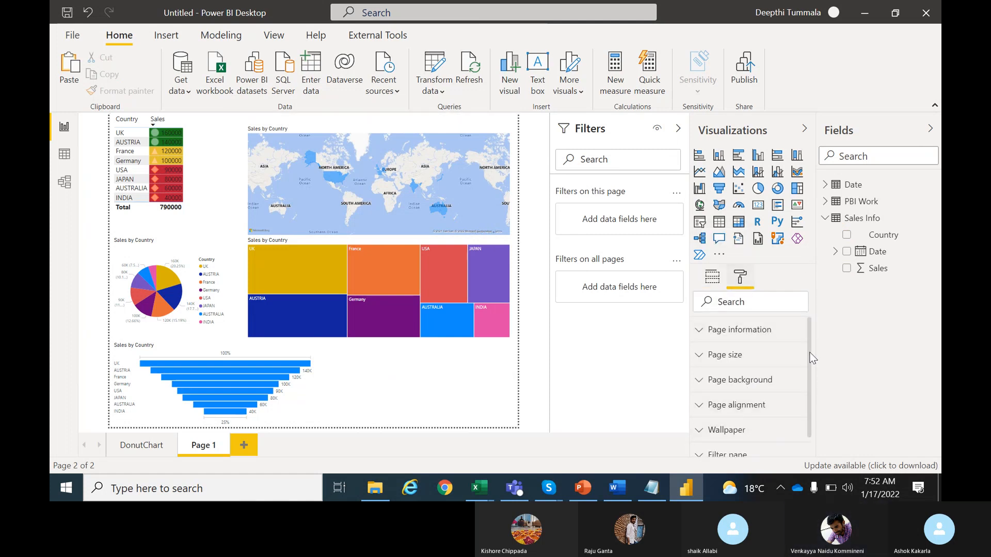
pyautogui.scroll(-1, 808, 351)
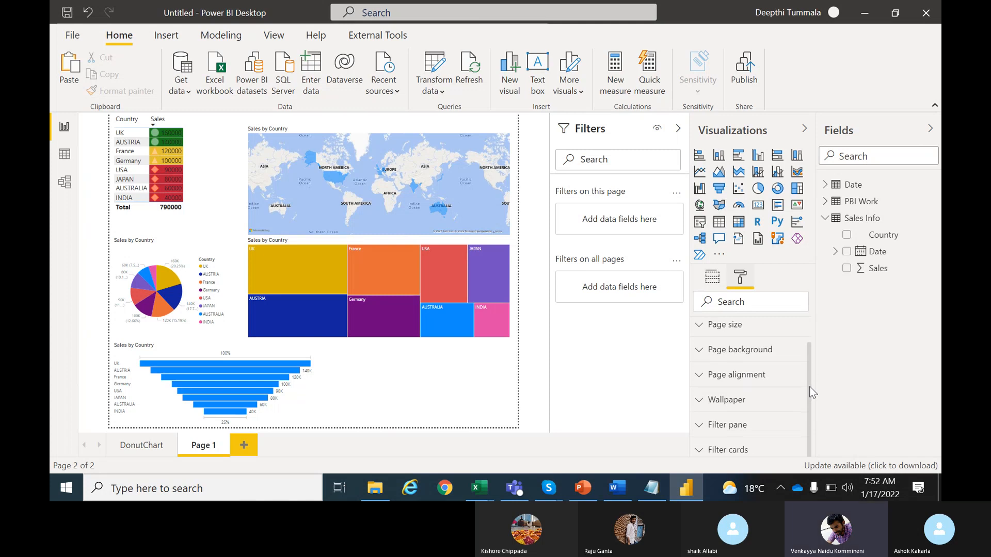
pyautogui.click(705, 351)
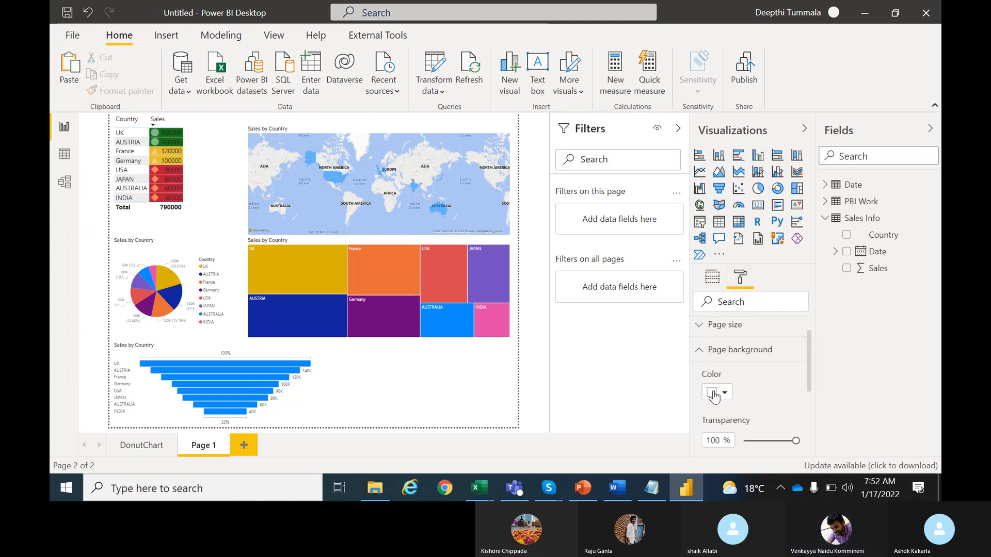
pyautogui.click(713, 395)
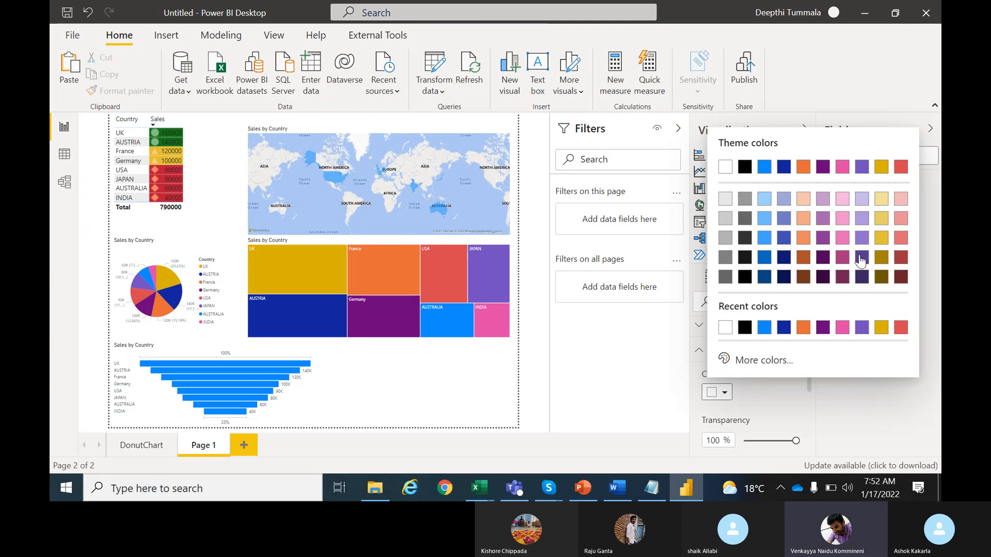
pyautogui.click(862, 199)
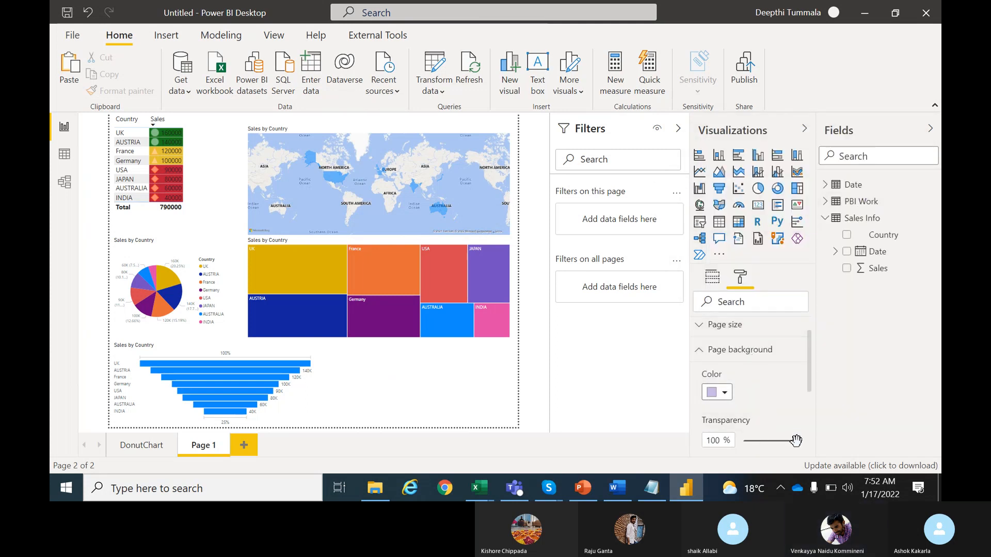
pyautogui.moveTo(795, 440); pyautogui.dragTo(752, 446)
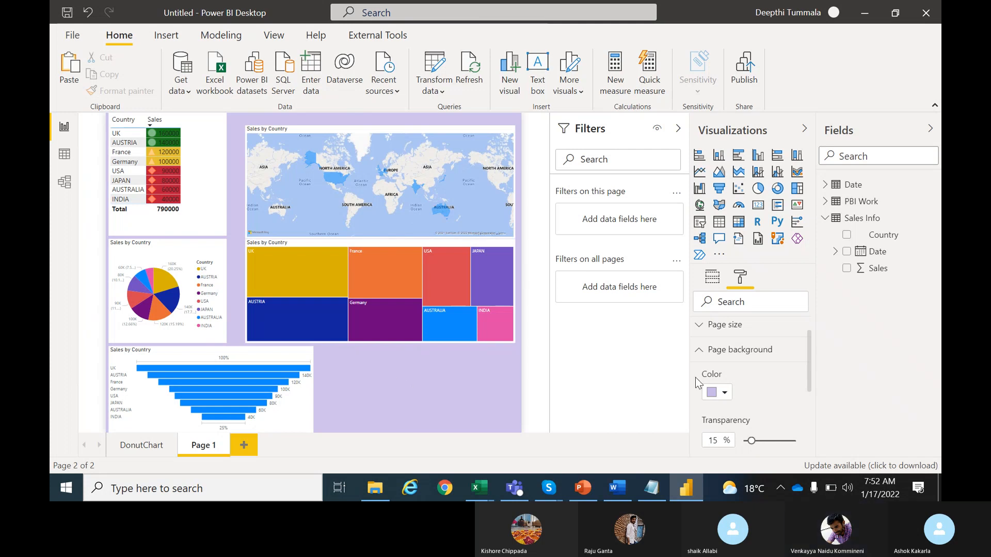
pyautogui.click(698, 355)
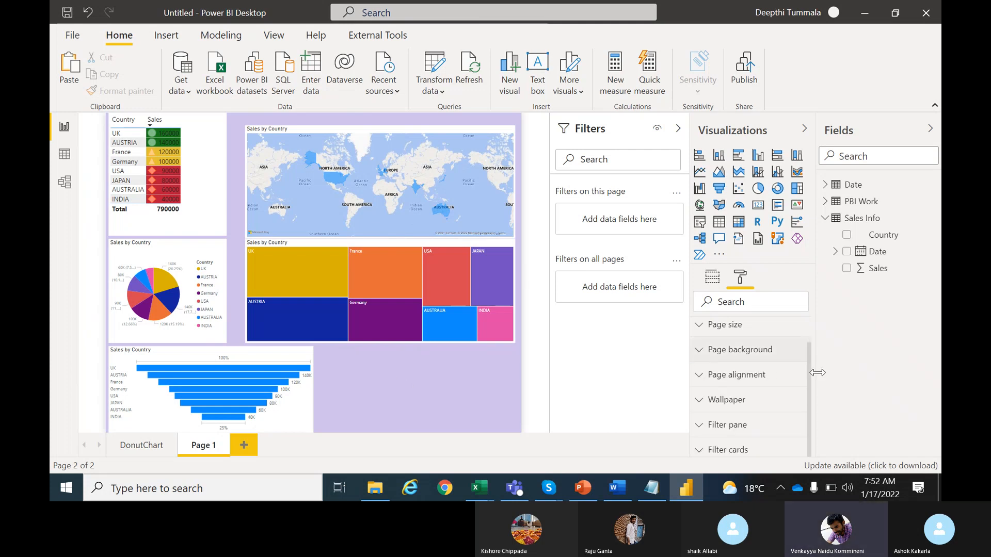
# Set the Wallpaper colour to the light pink theme colour #efb5b9.
pyautogui.click(698, 400)
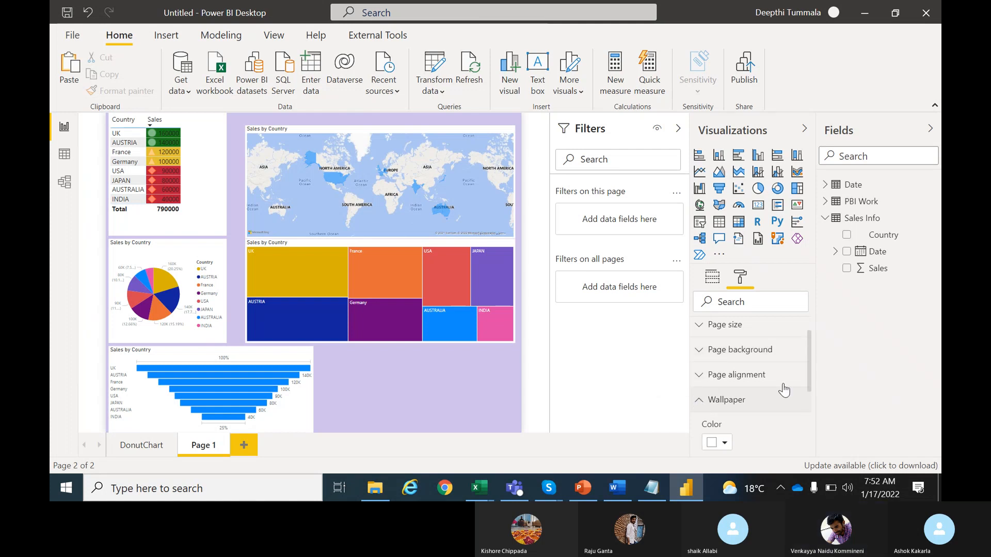
pyautogui.moveTo(809, 358); pyautogui.dragTo(803, 392)
pyautogui.click(711, 363)
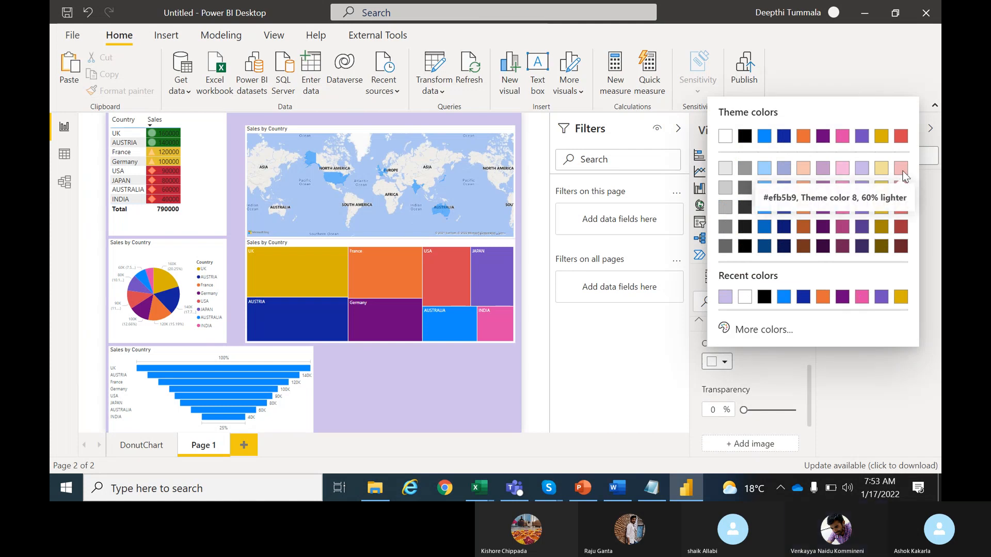
pyautogui.click(901, 170)
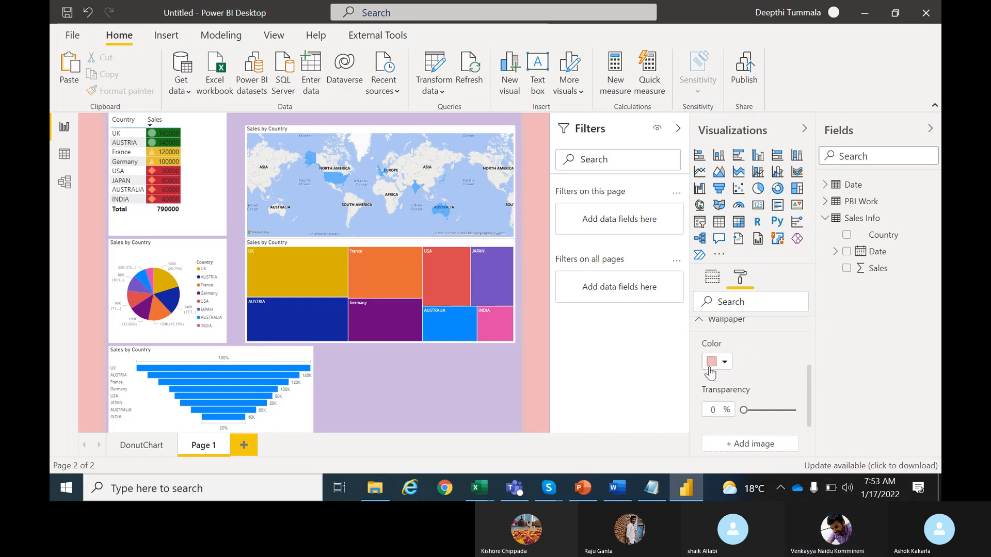
pyautogui.click(700, 323)
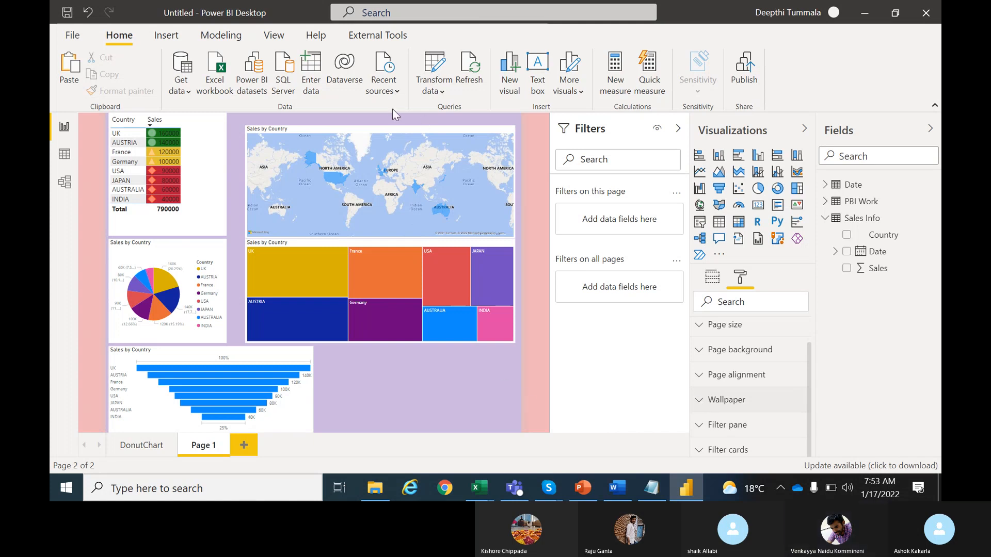
# Set the Page view scaling to Fit to width.
pyautogui.click(273, 35)
pyautogui.click(420, 85)
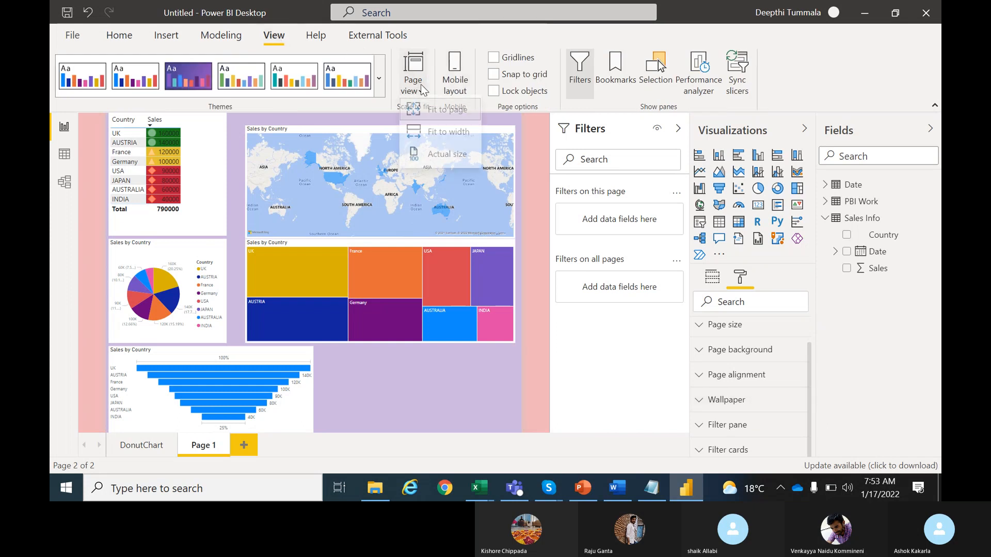
pyautogui.click(437, 139)
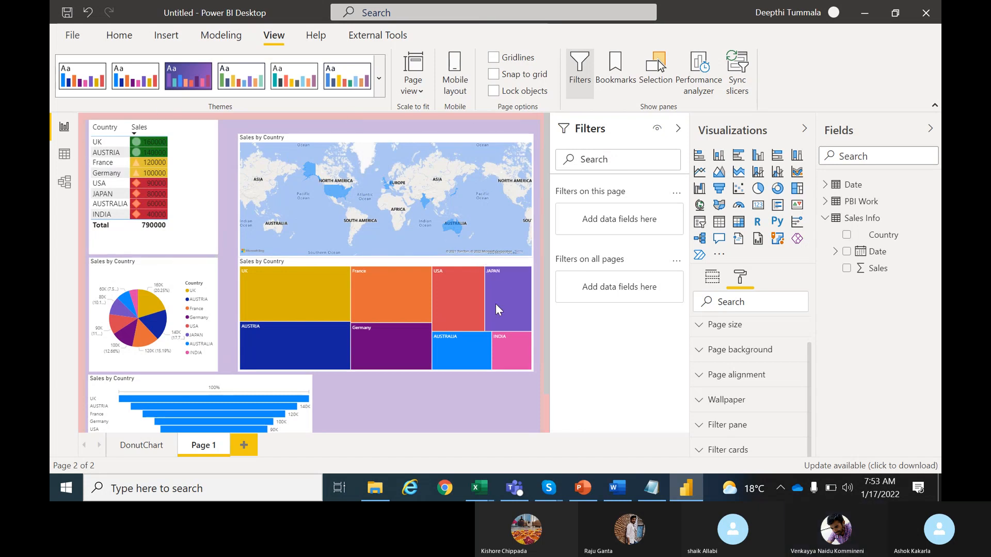
pyautogui.moveTo(414, 341)
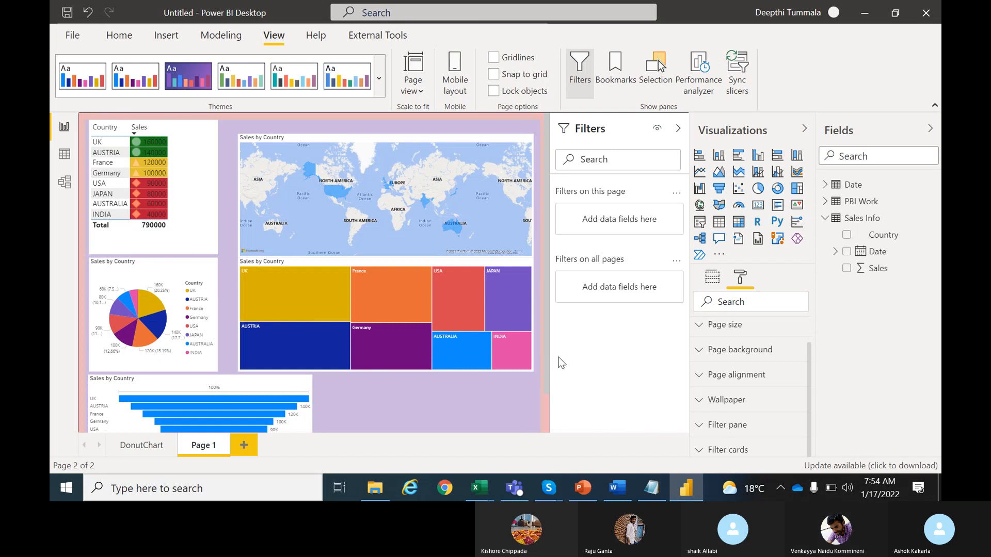
# Mark the character-occurrence note, minimise Notepad, and add a blank Page 2.
pyautogui.click(658, 490)
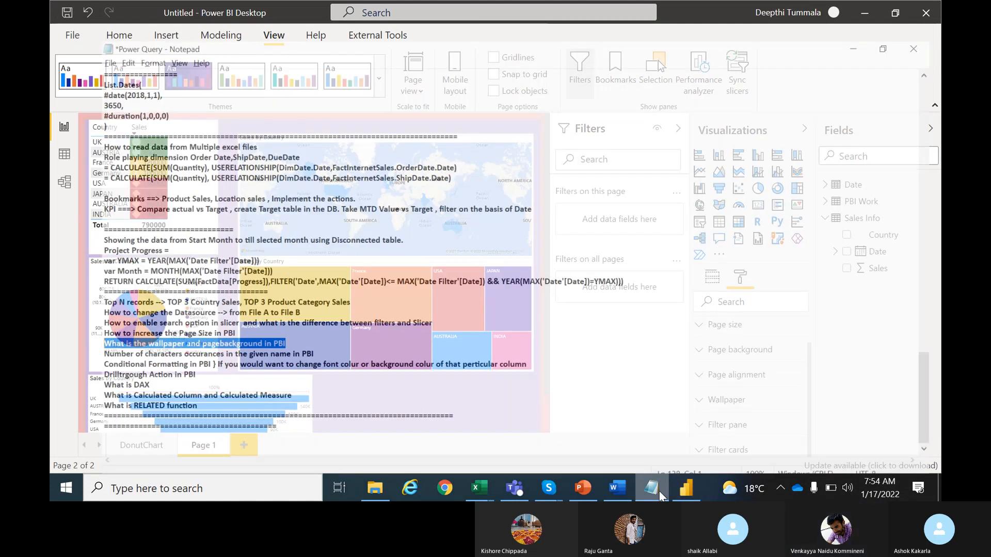
pyautogui.moveTo(278, 336); pyautogui.dragTo(51, 336)
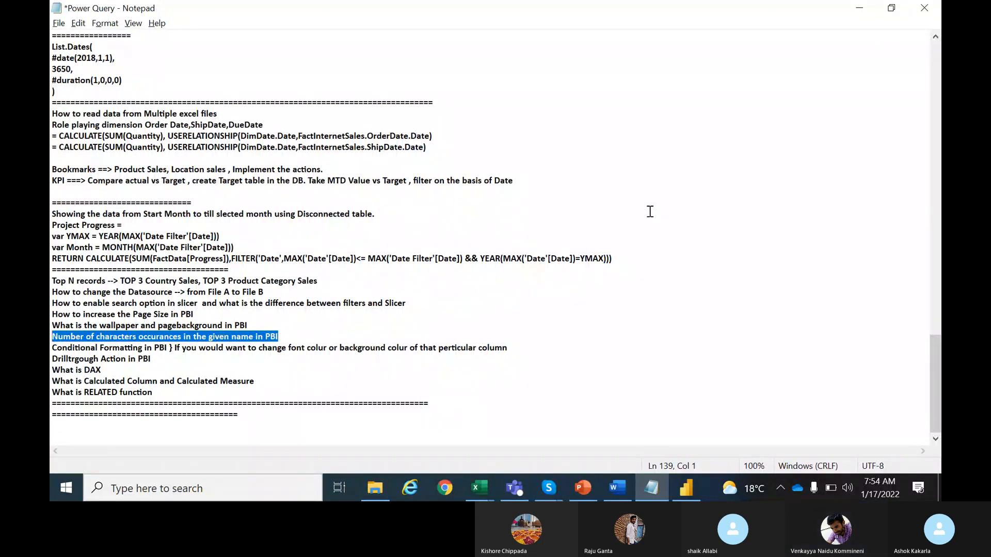
pyautogui.click(860, 7)
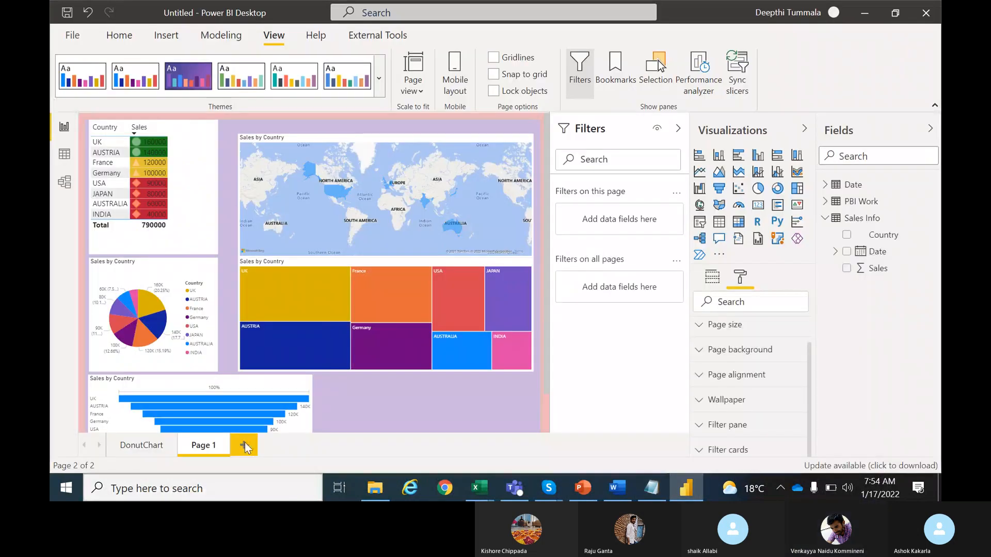
pyautogui.click(243, 444)
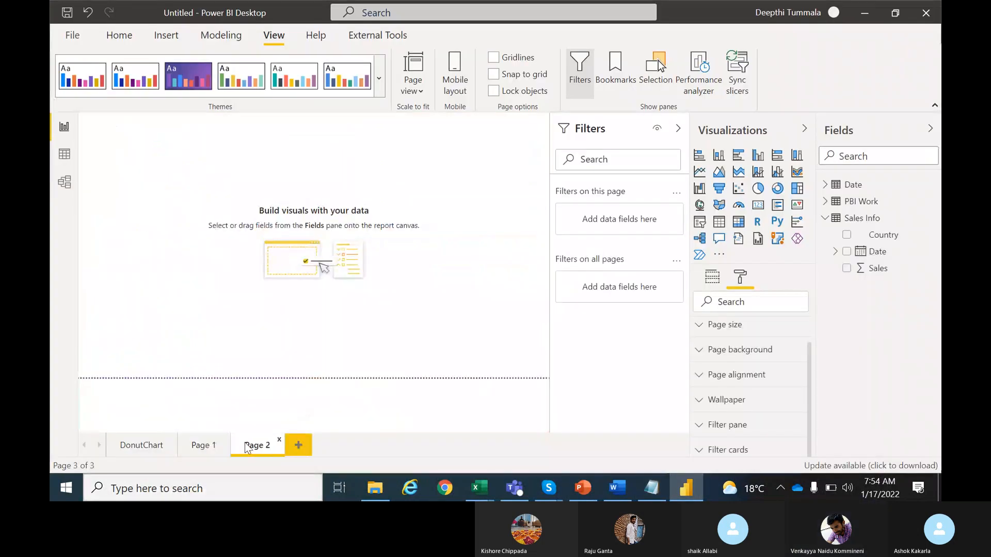
# Import the Number of Chars Occurance sheet from the Pivot Sales Excel workbook into the report.
pyautogui.click(111, 36)
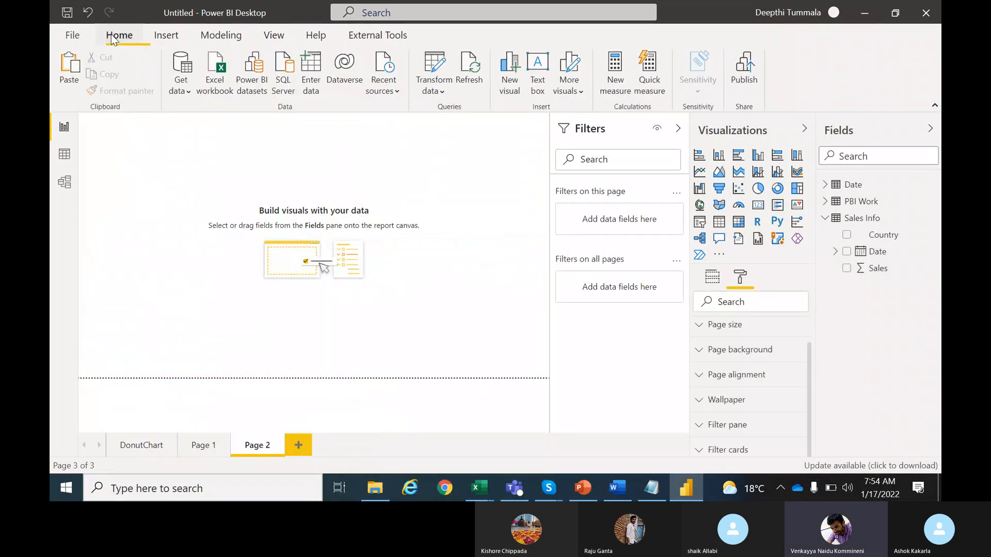
pyautogui.click(185, 91)
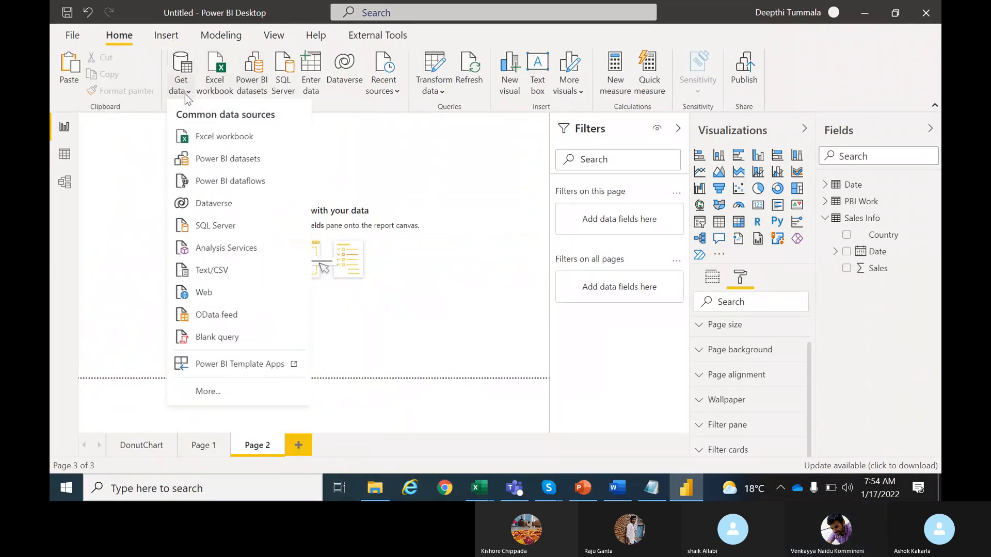
pyautogui.click(212, 139)
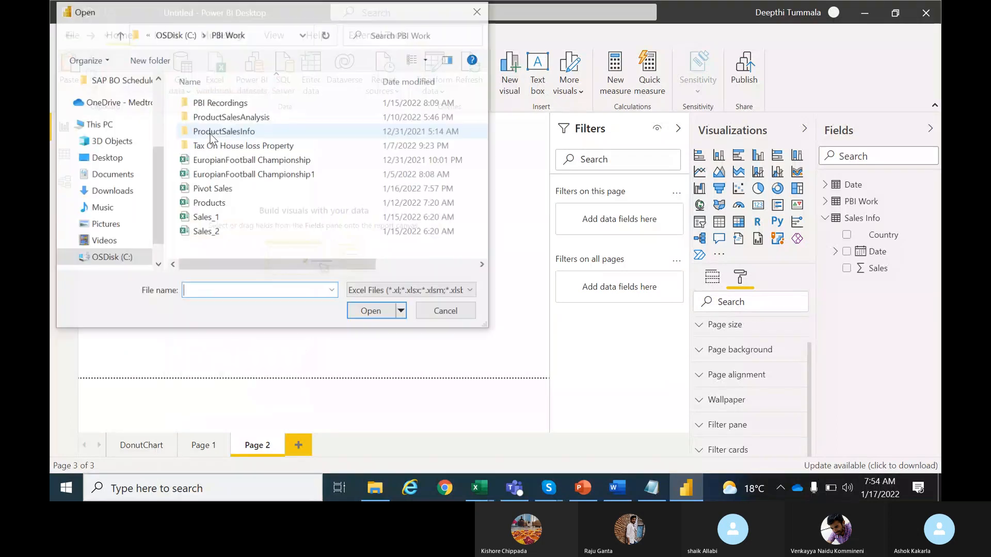
pyautogui.click(221, 190)
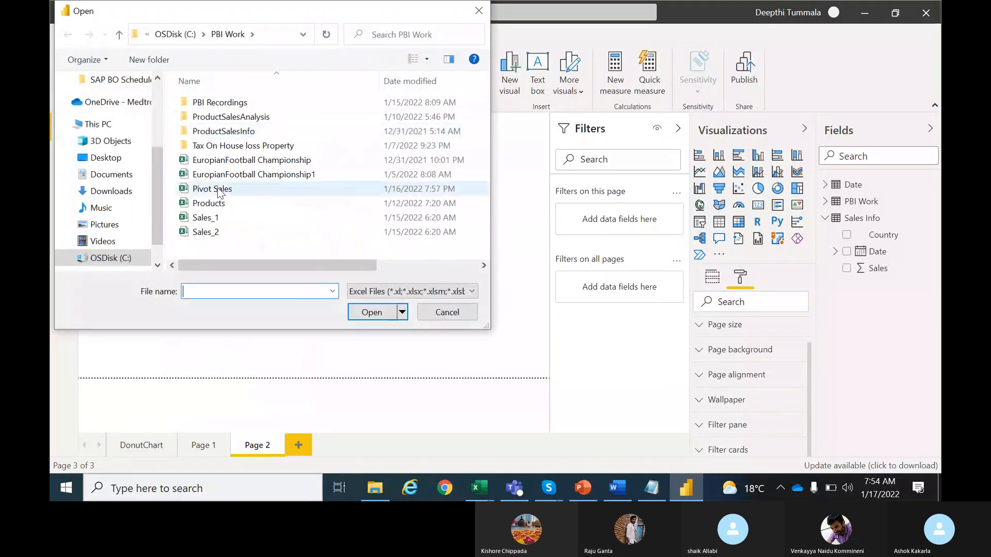
pyautogui.click(372, 313)
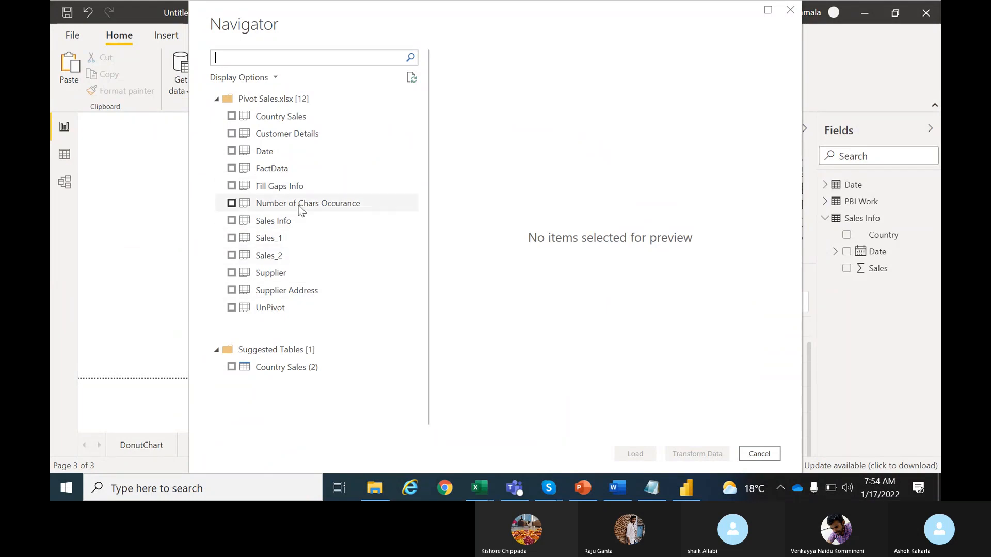
pyautogui.click(231, 203)
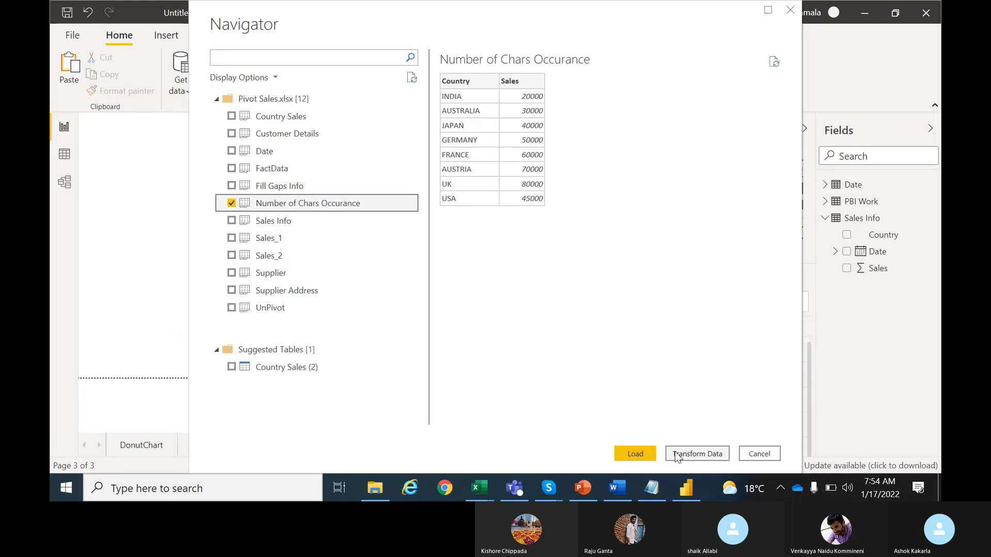
pyautogui.click(631, 455)
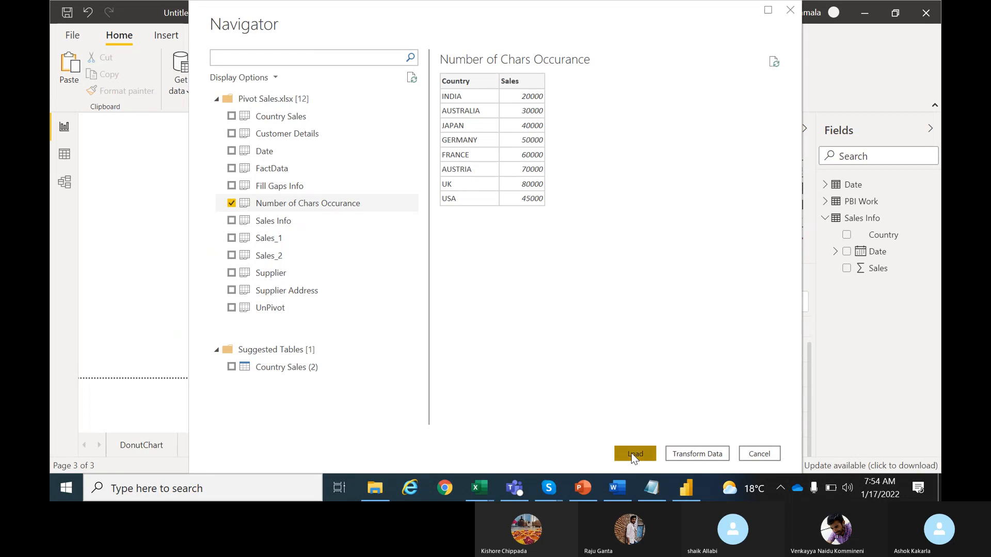
# Check the Pivot Sales workbook in Excel, then return to Power BI's data transformation options.
pyautogui.hotkey('alt', 'Tab')
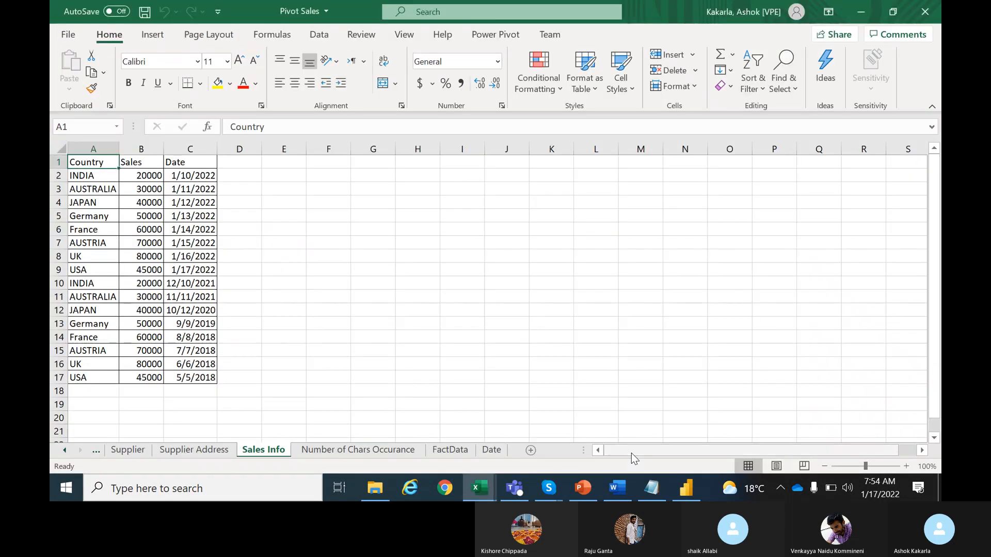
pyautogui.hotkey('alt', 'Tab')
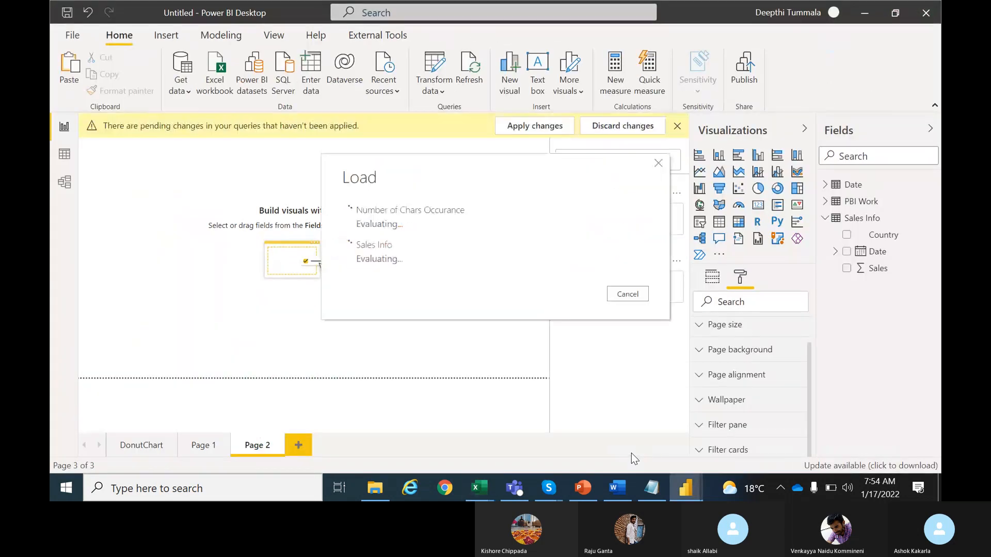
pyautogui.click(440, 91)
# In Power Query Editor, preview the Number of Chars Occurance query's eight Country and Sales rows.
pyautogui.click(461, 119)
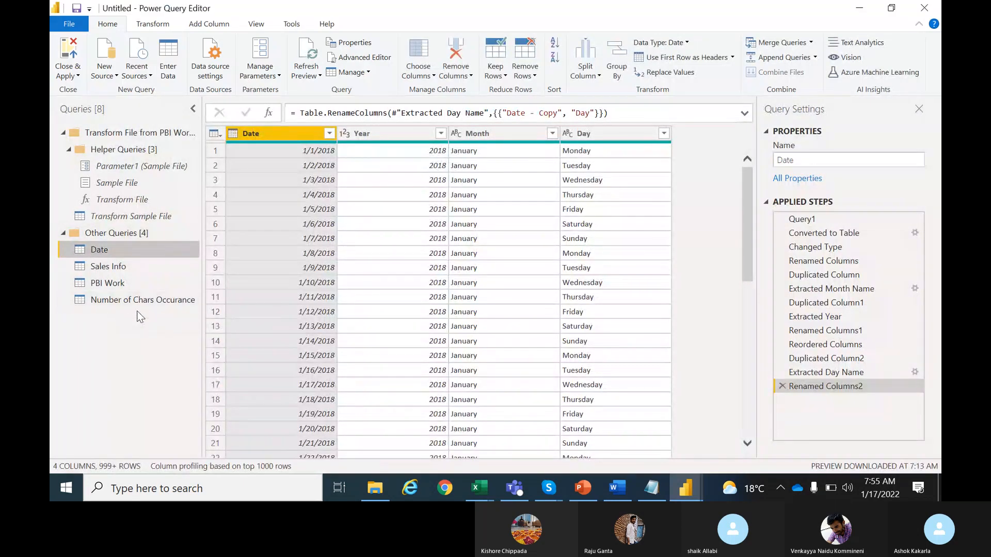
pyautogui.click(154, 303)
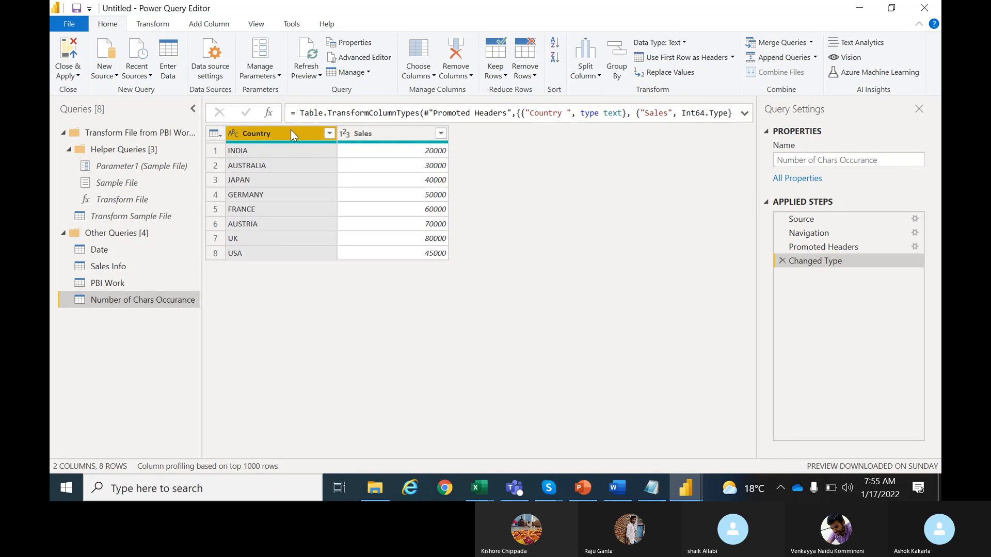
pyautogui.click(210, 26)
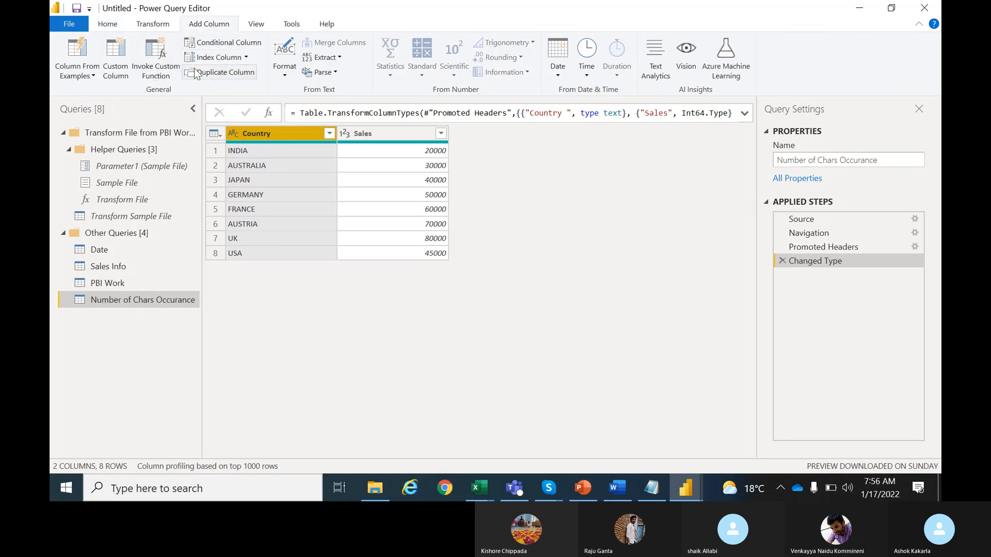
# Add a custom column RemoveChar with formula Text.Replace([Country],"a","").
pyautogui.click(115, 60)
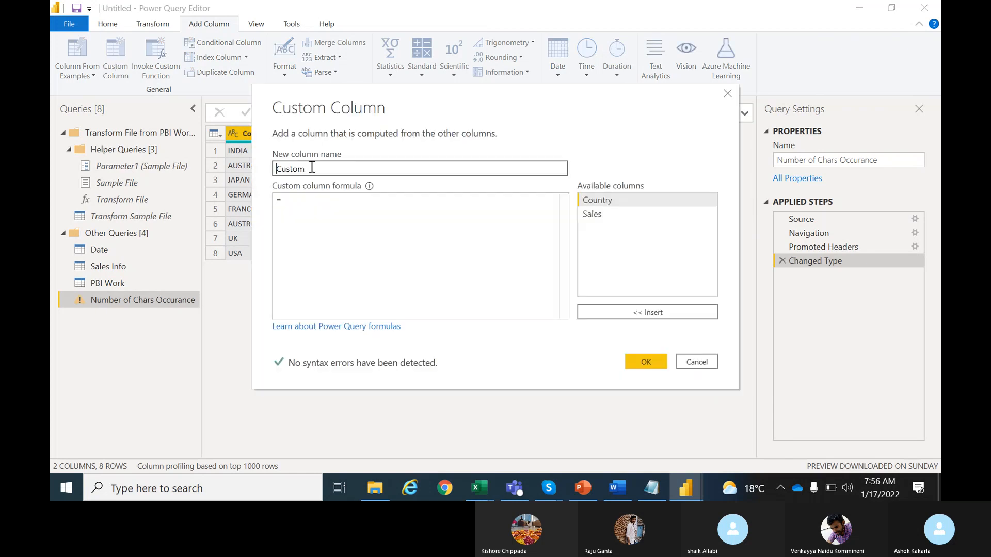
pyautogui.moveTo(311, 168); pyautogui.dragTo(264, 178)
pyautogui.write('RemoveChar')
pyautogui.click(291, 199)
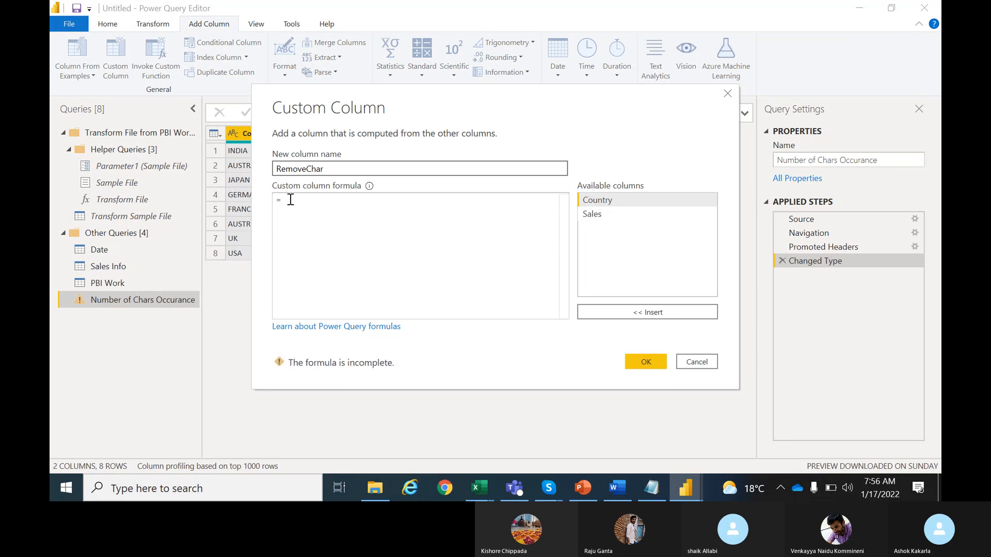
pyautogui.write('T')
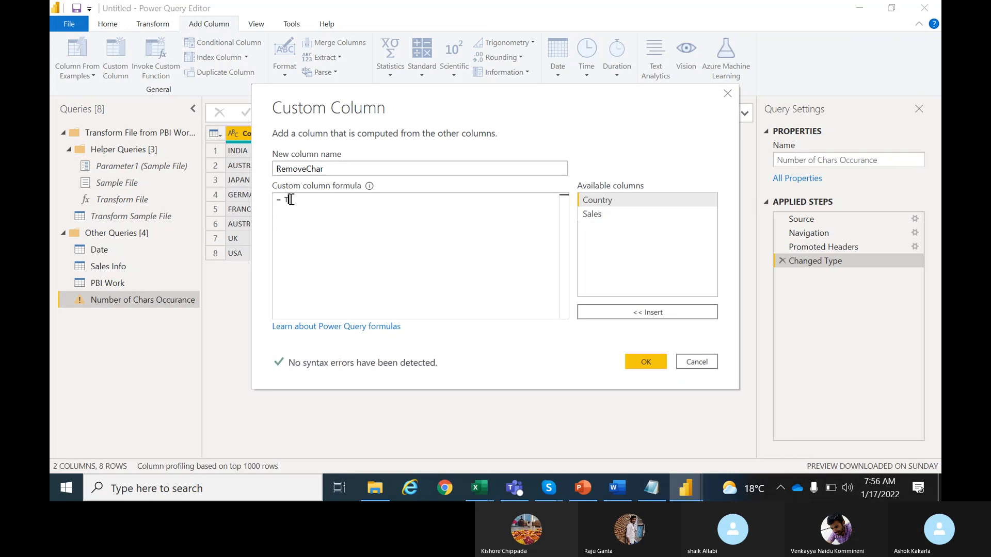
pyautogui.write('ext')
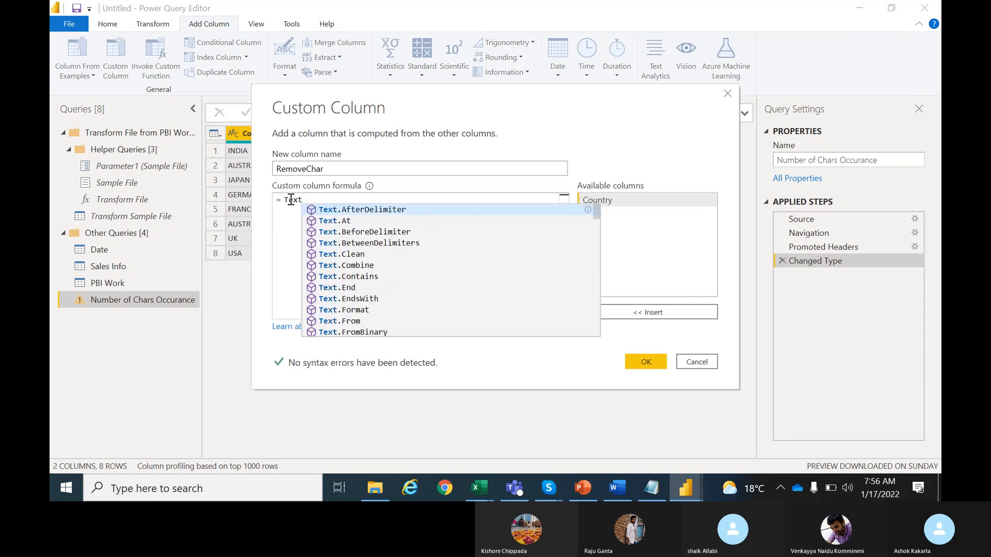
pyautogui.write('.Re')
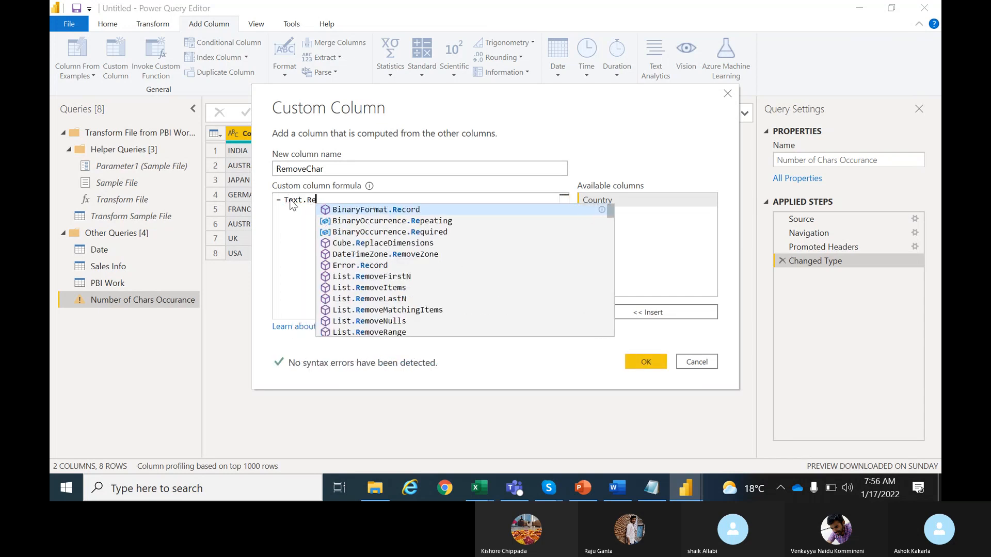
pyautogui.write('place')
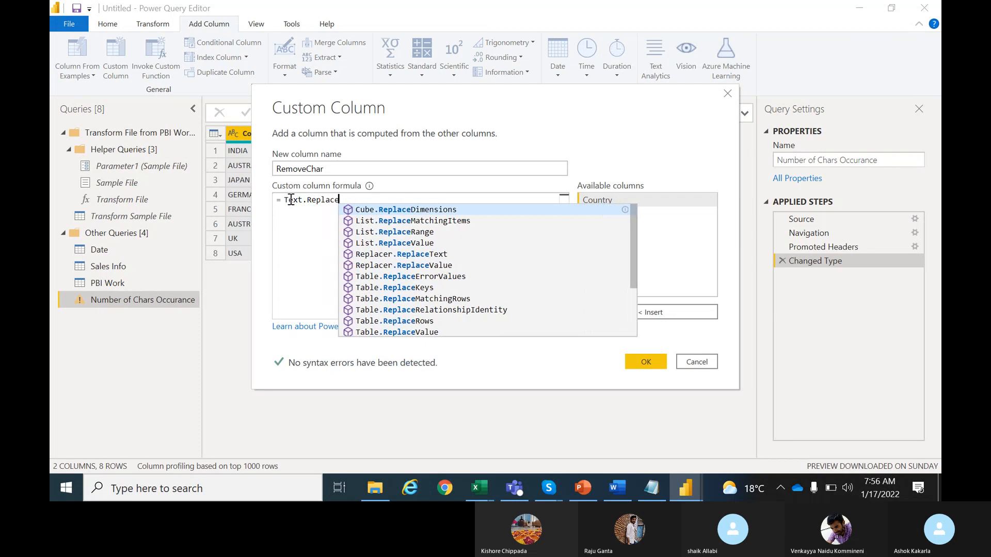
pyautogui.write('(')
pyautogui.click(626, 197)
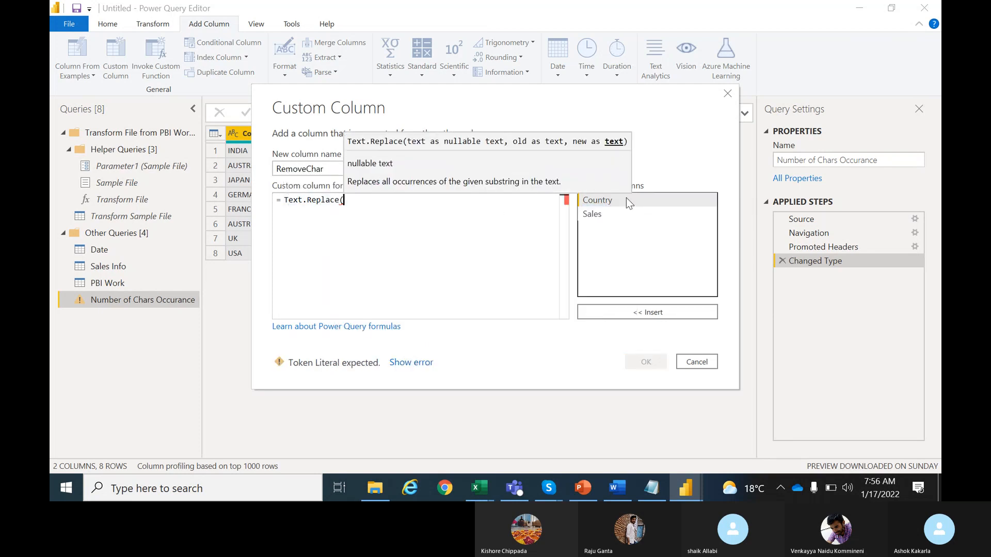
pyautogui.doubleClick(611, 200)
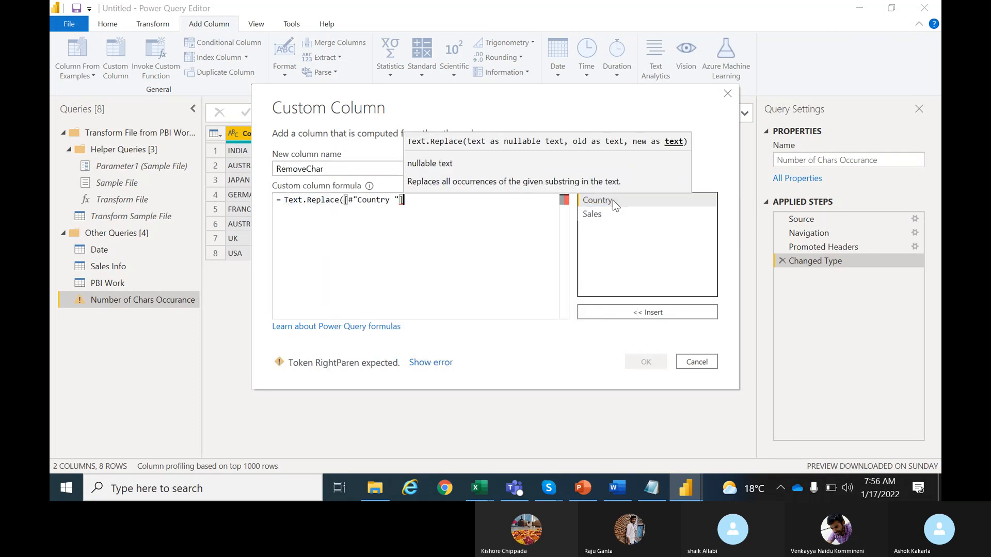
pyautogui.write(',"a"')
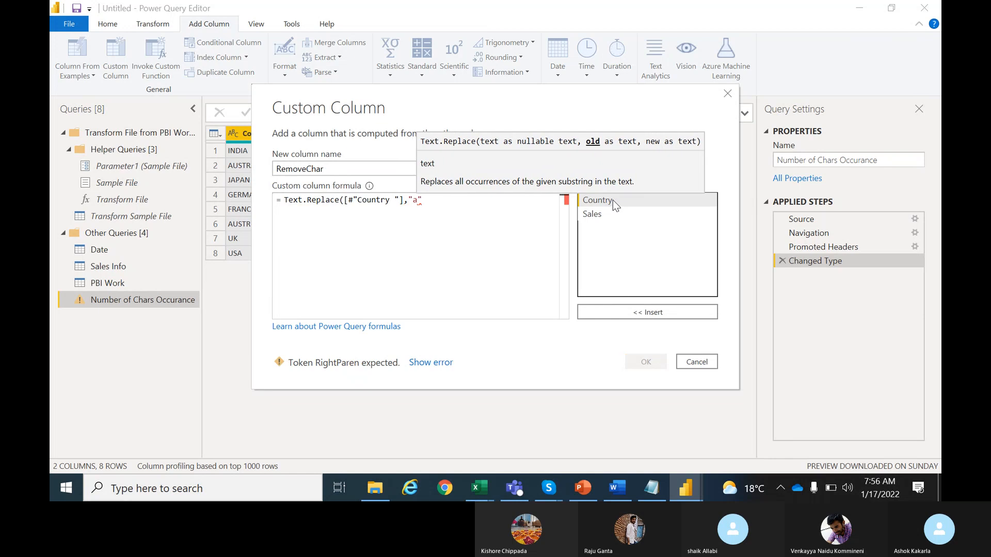
pyautogui.click(452, 201)
pyautogui.write(',""')
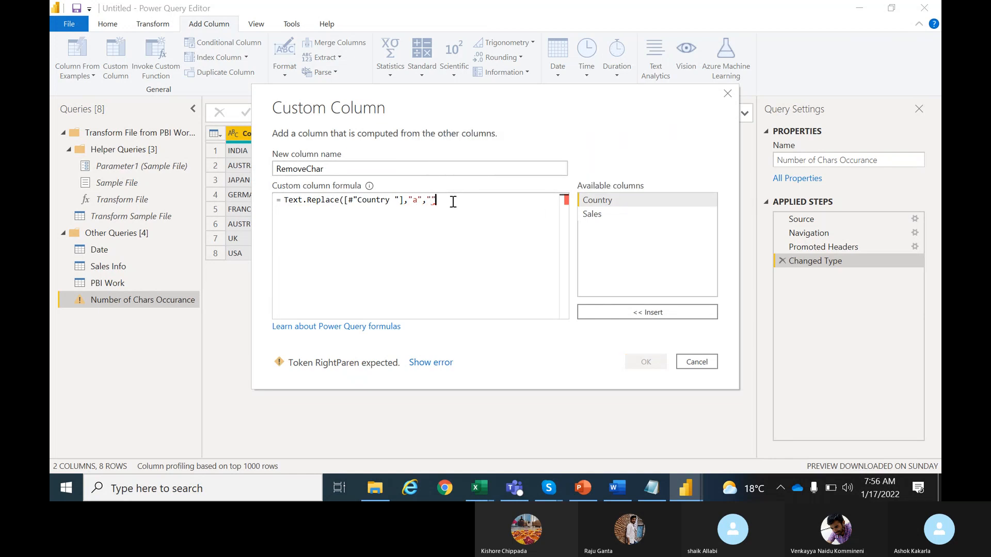
pyautogui.write(')')
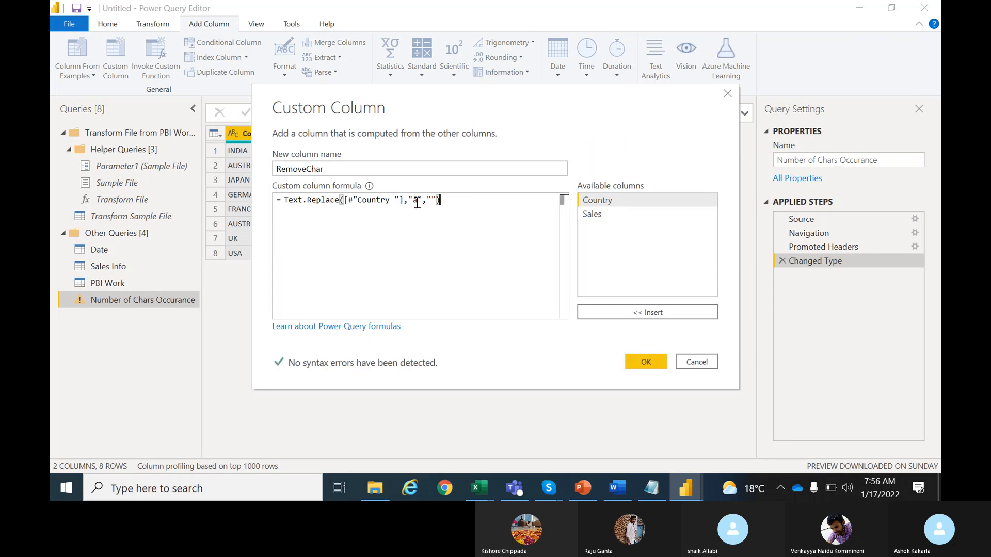
pyautogui.doubleClick(415, 202)
pyautogui.click(432, 200)
pyautogui.click(645, 364)
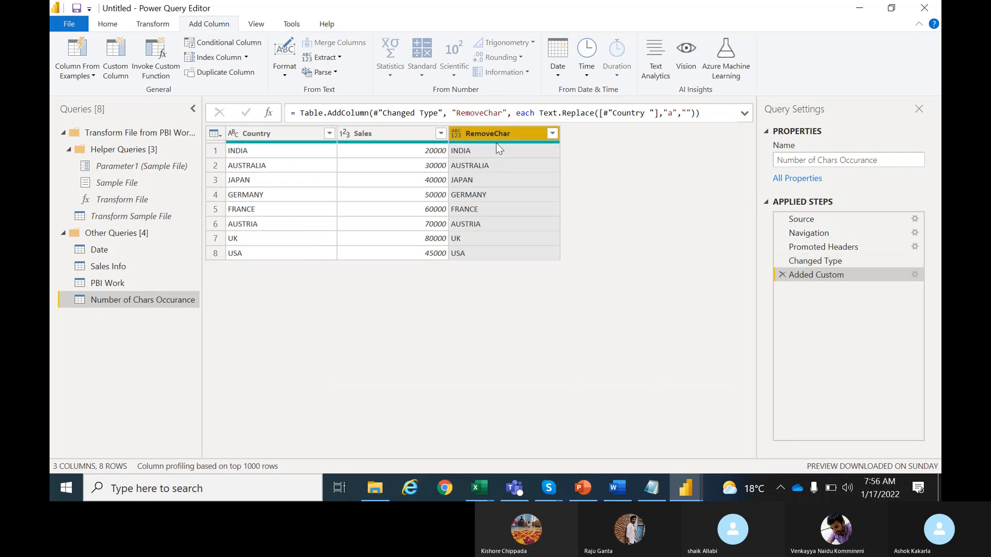
# Edit the RemoveChar formula to replace "a" with "A" so capital A is removed.
pyautogui.click(914, 274)
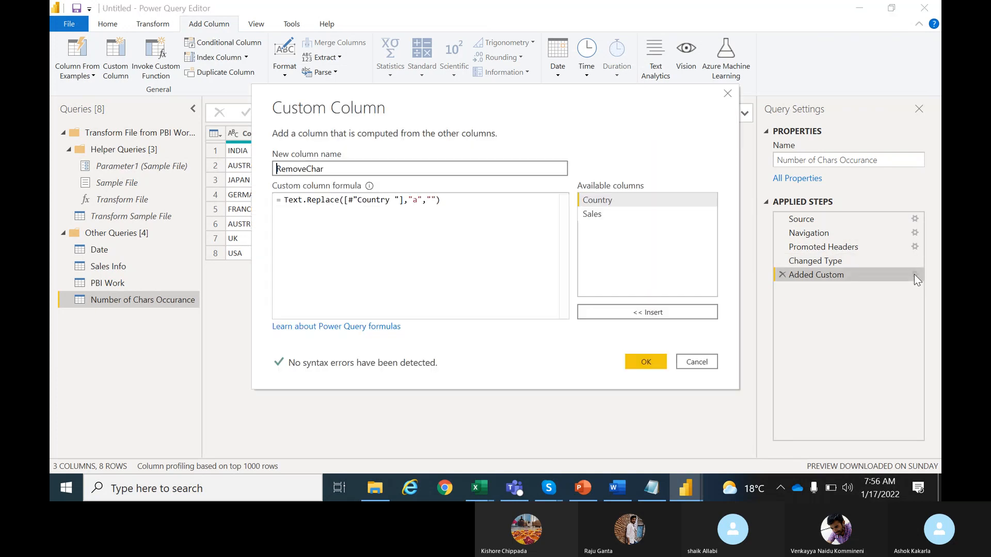
pyautogui.click(417, 201)
pyautogui.press('Delete')
pyautogui.write('A')
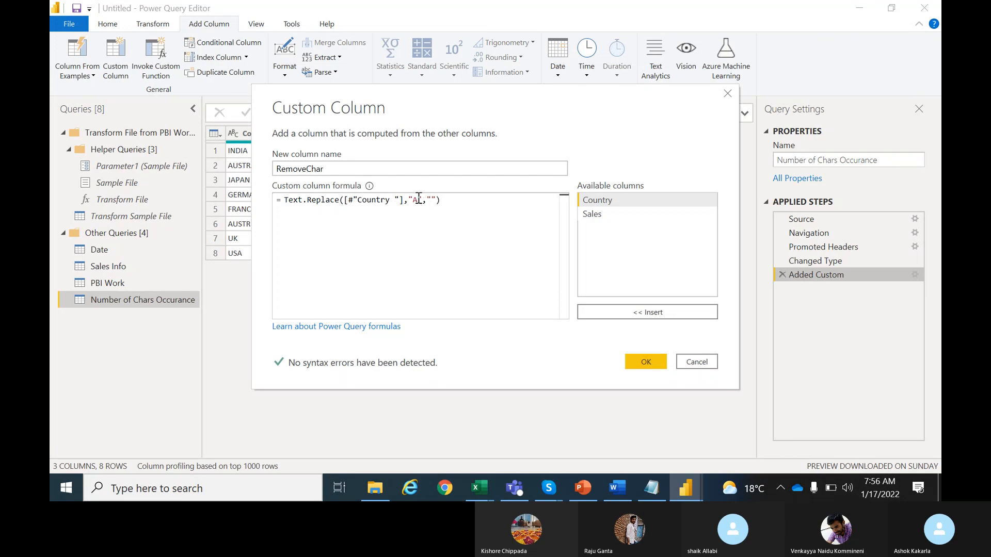
pyautogui.click(645, 361)
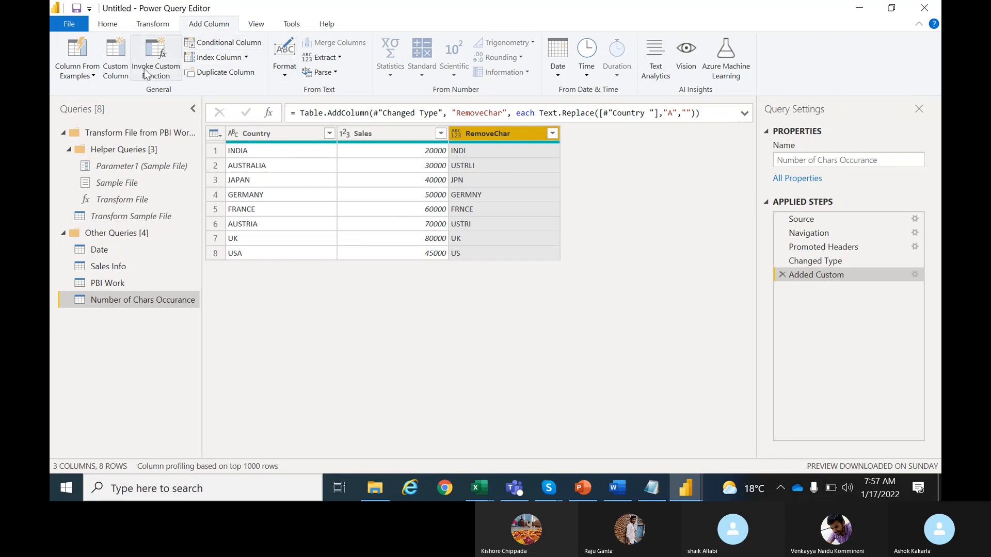
# Add custom column 'No Of Char Occurances' as Text.Length([Country]) - Text.Length([RemoveChar]).
pyautogui.click(106, 62)
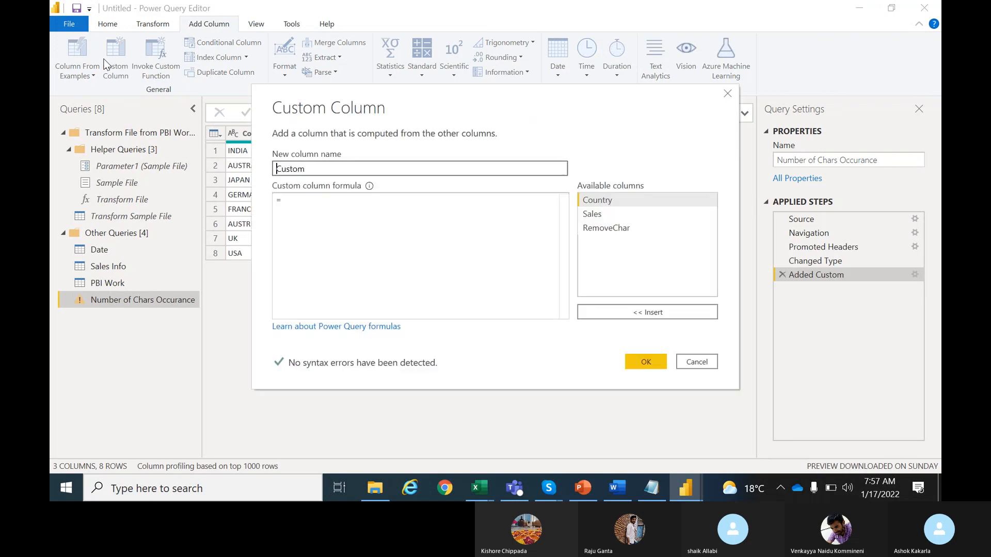
pyautogui.moveTo(316, 173); pyautogui.dragTo(233, 169)
pyautogui.write('No O')
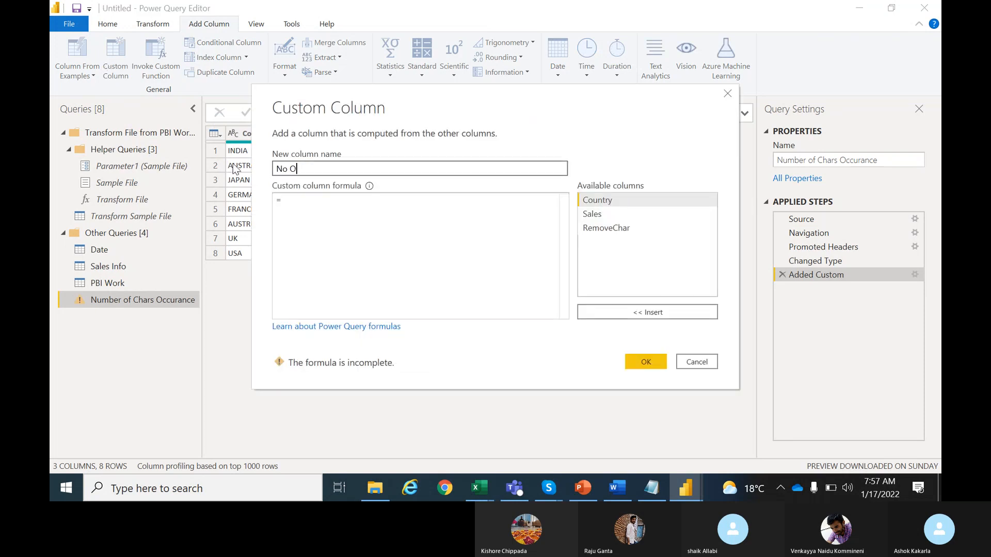
pyautogui.write('f Char Occurances')
pyautogui.click(316, 210)
pyautogui.write('T')
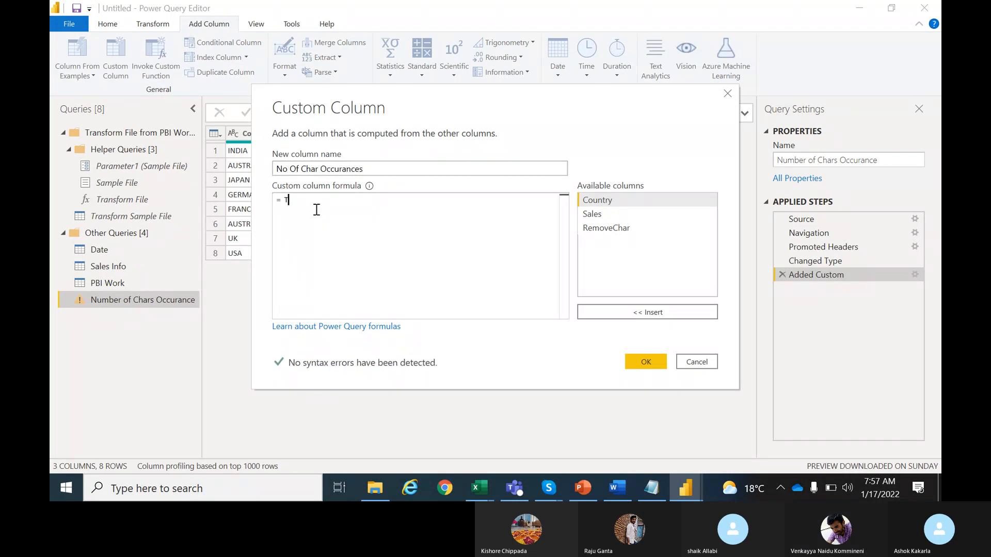
pyautogui.write('ext.')
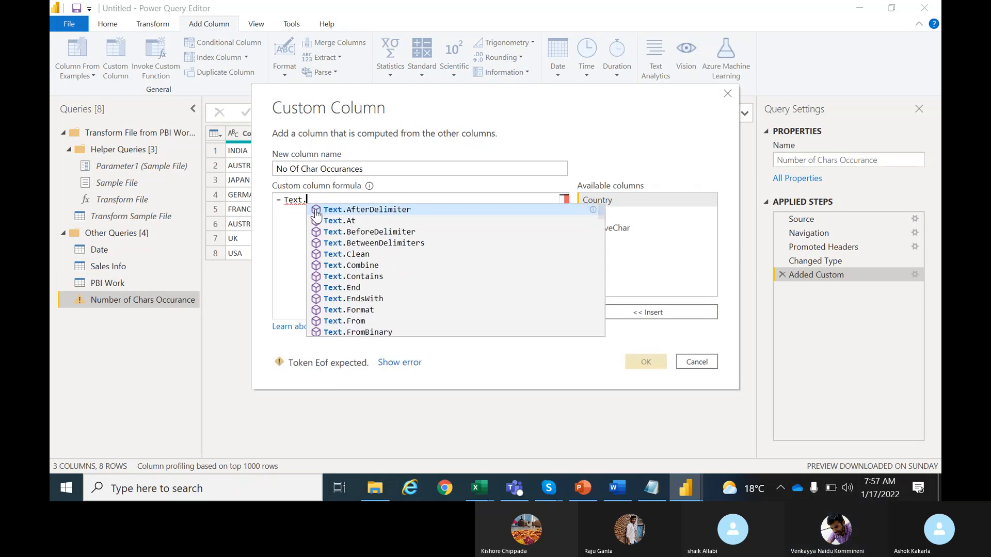
pyautogui.write('Len')
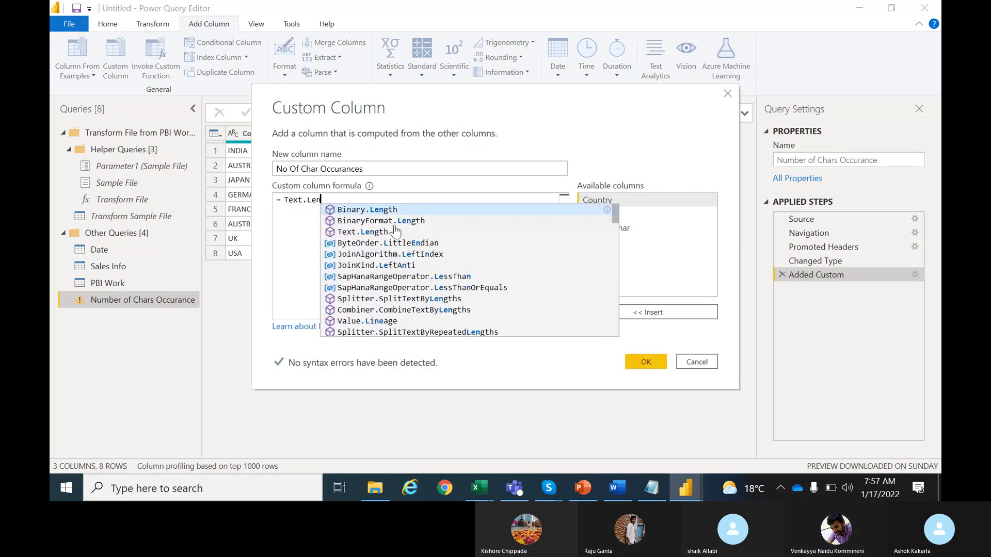
pyautogui.write('gth(')
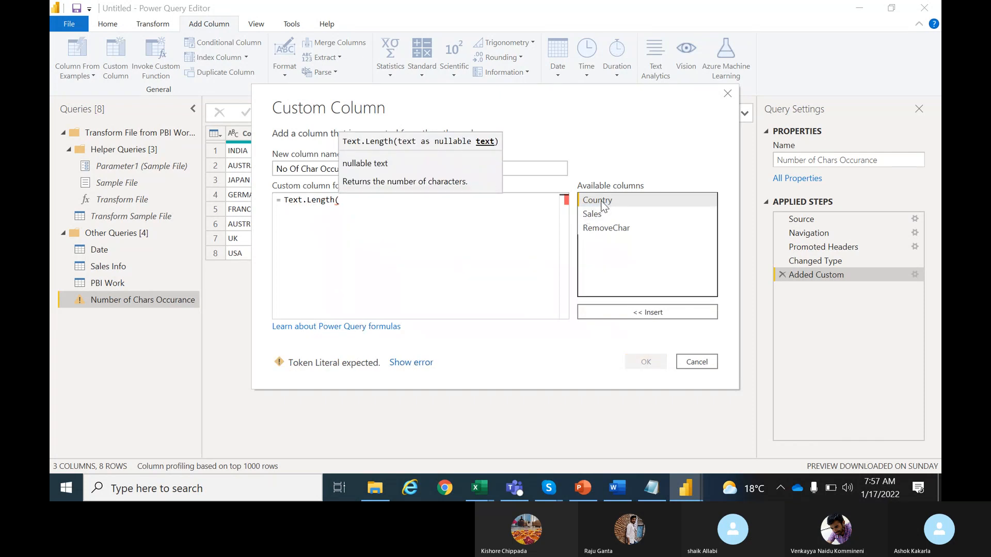
pyautogui.doubleClick(602, 202)
pyautogui.write(') -')
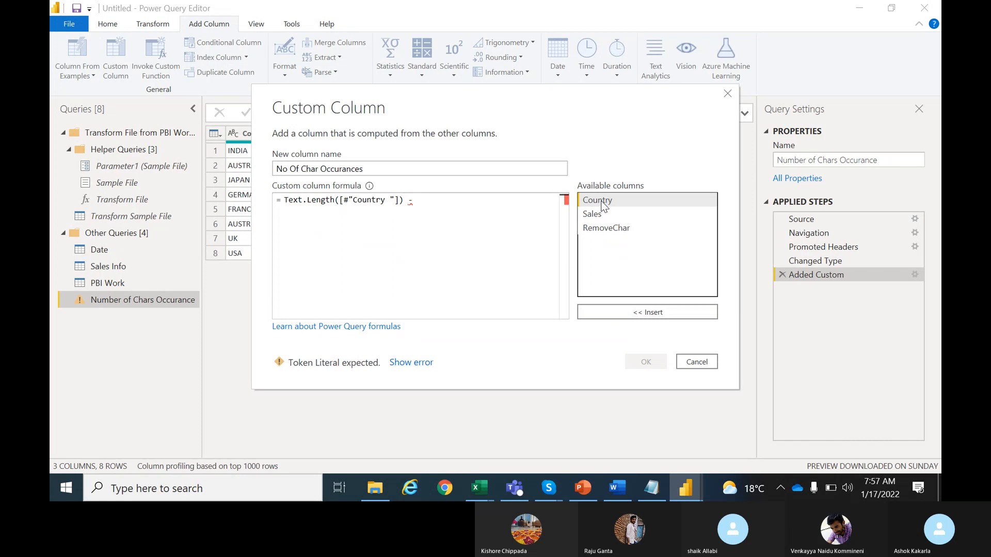
pyautogui.write(' Text.Length(')
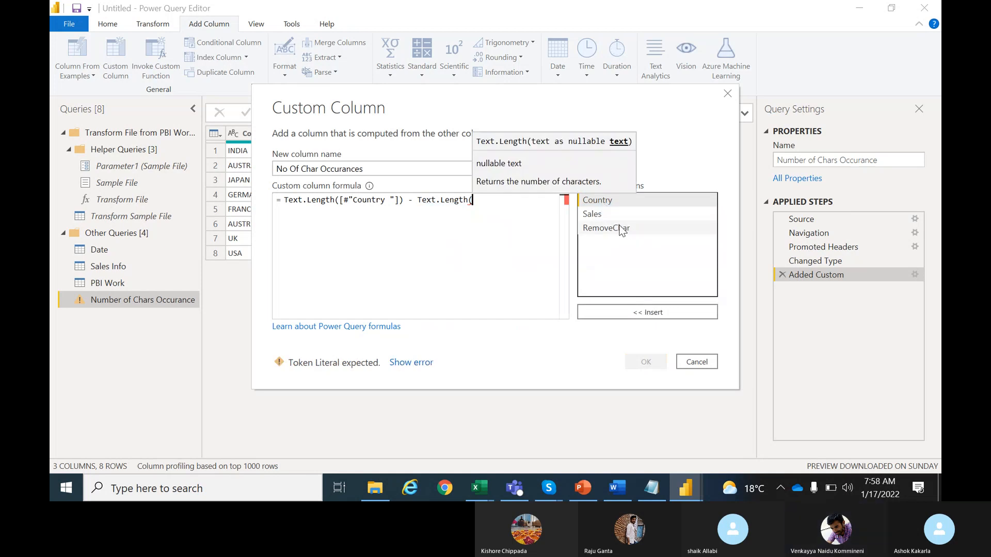
pyautogui.doubleClick(607, 227)
pyautogui.write(')')
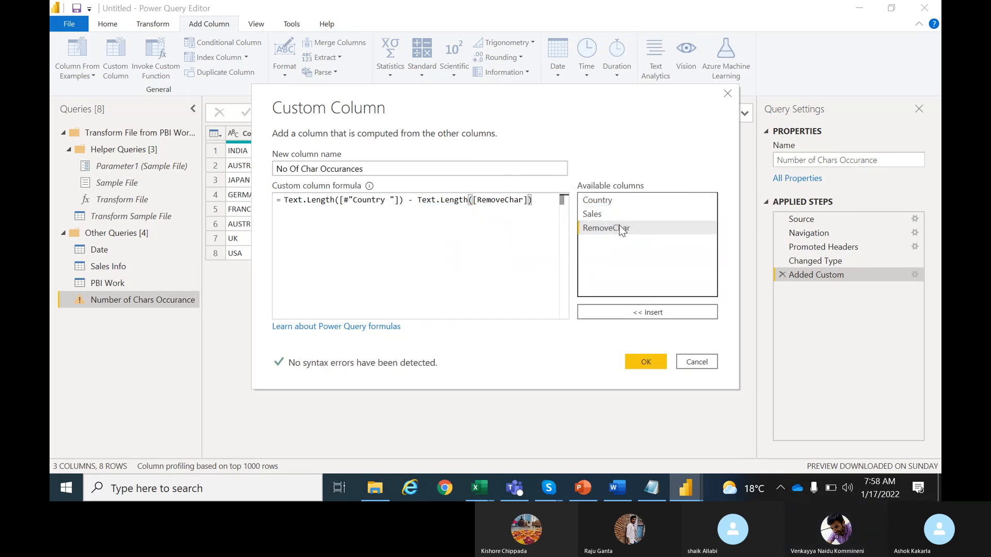
pyautogui.click(651, 365)
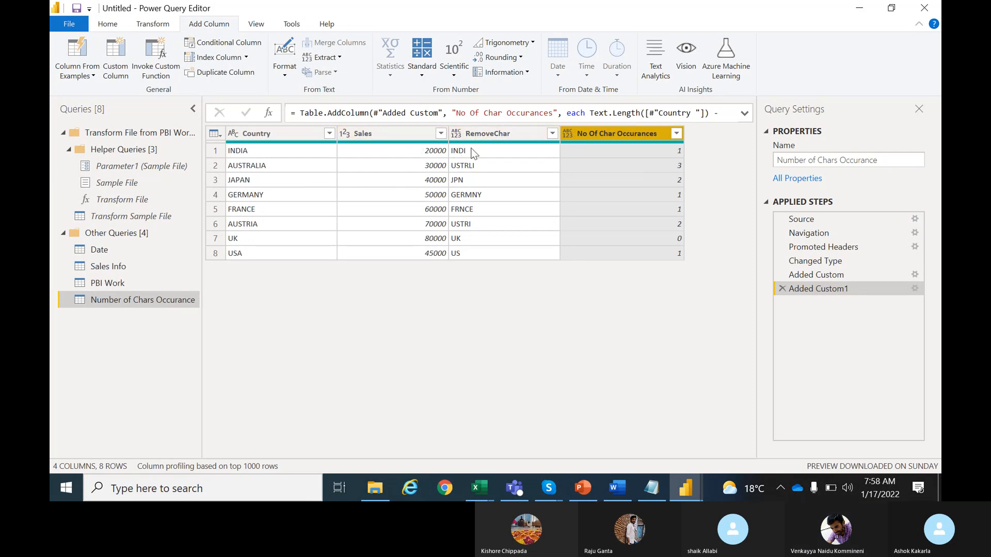
pyautogui.click(475, 132)
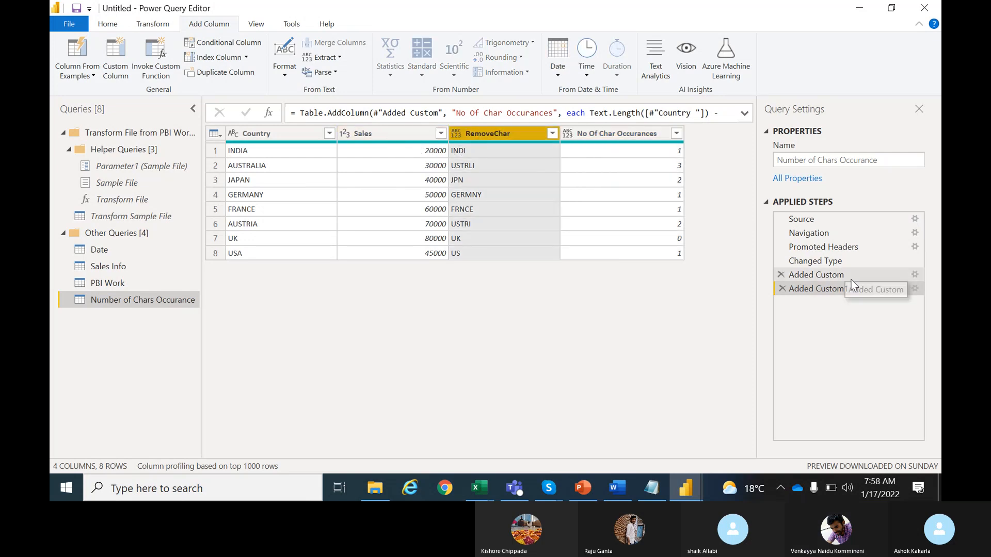
pyautogui.click(914, 274)
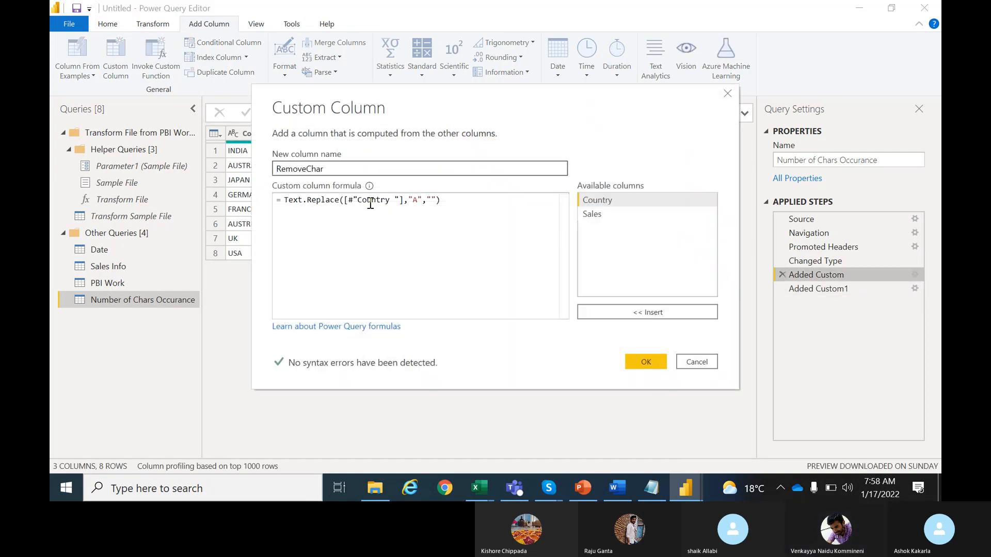
pyautogui.doubleClick(416, 200)
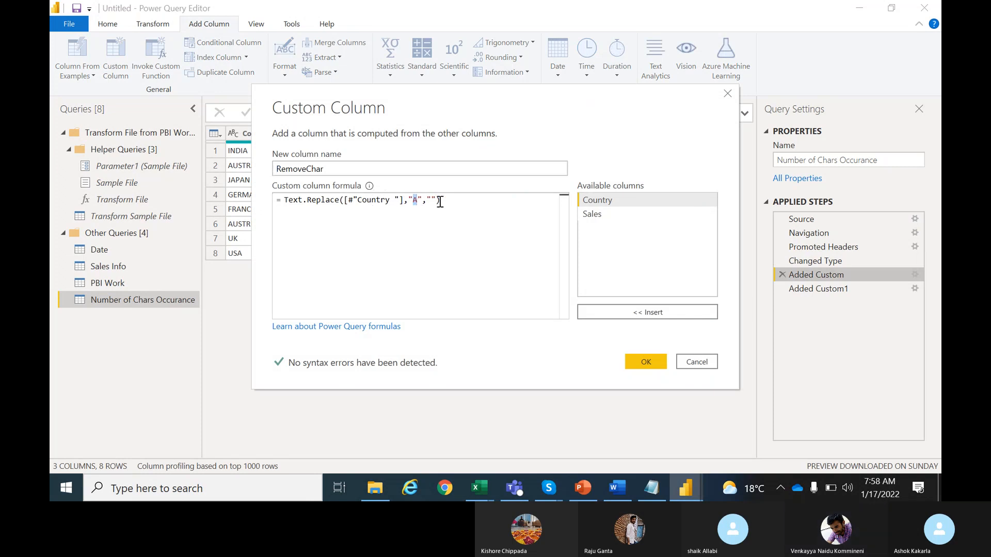
pyautogui.click(432, 200)
pyautogui.press('Return')
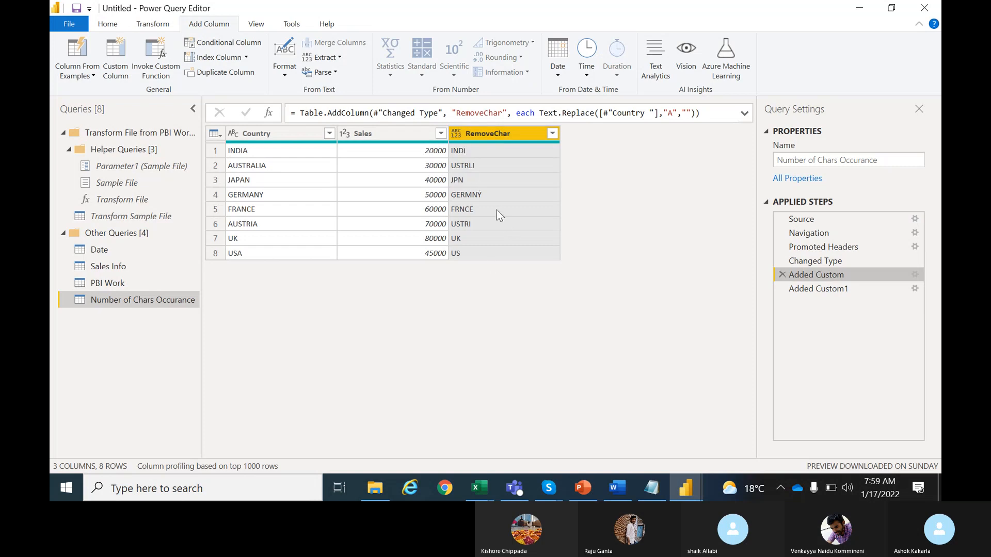
pyautogui.click(273, 135)
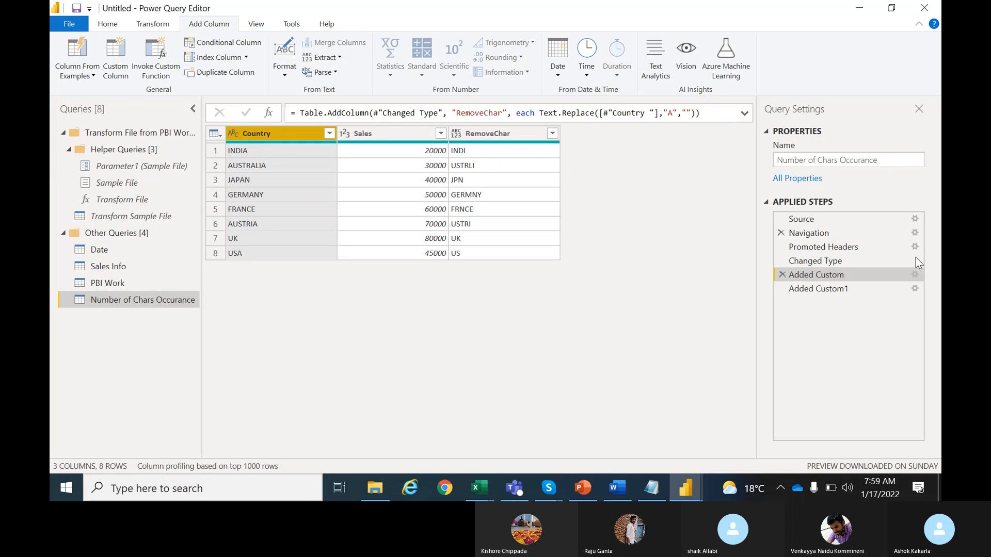
pyautogui.click(831, 291)
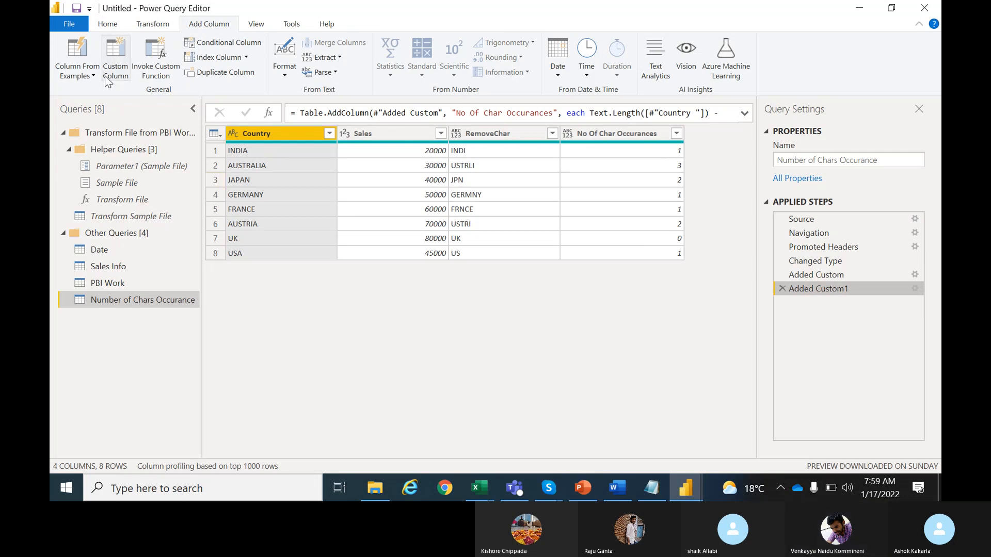
pyautogui.click(108, 24)
# Choose Close & Apply to load the Number of Chars Occurance table into the report.
pyautogui.click(77, 75)
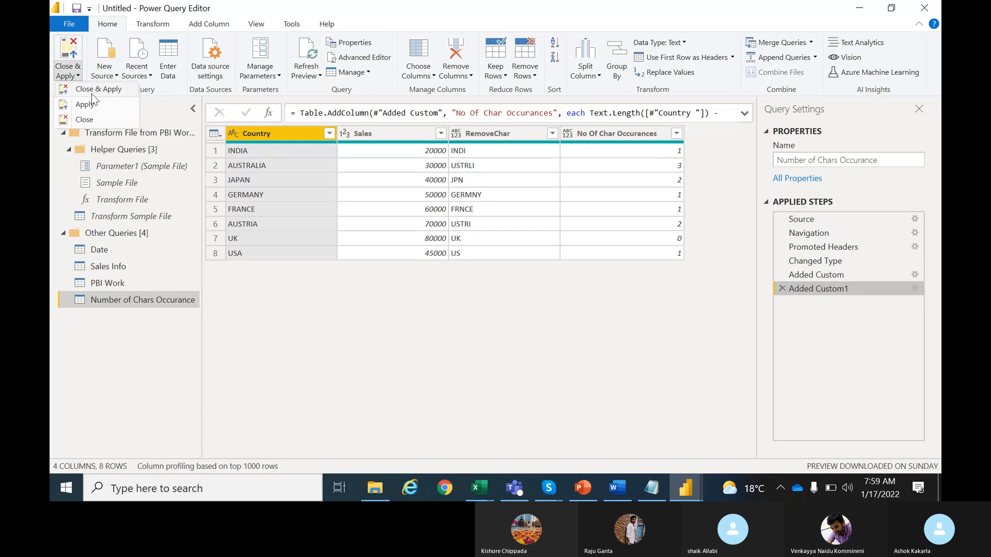
pyautogui.click(91, 94)
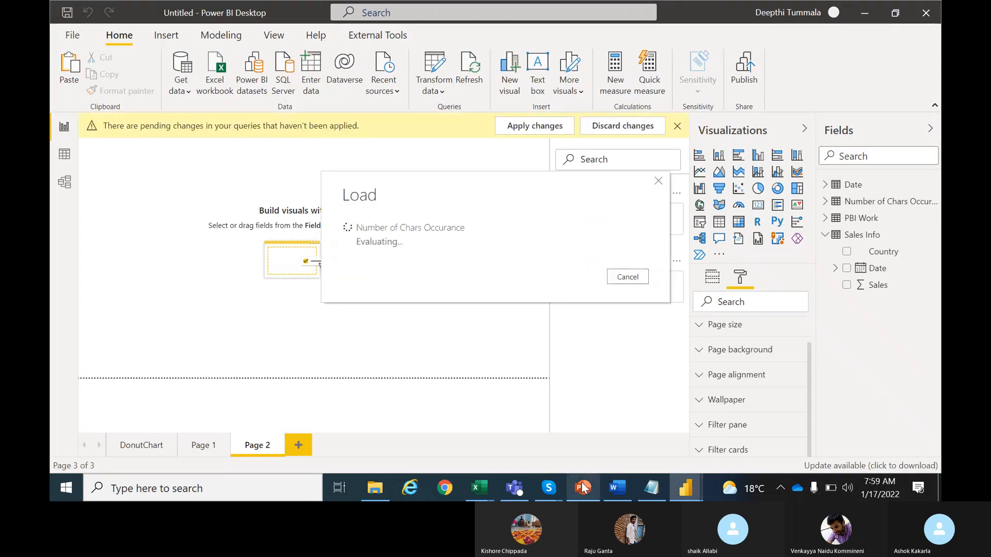
pyautogui.moveTo(623, 492)
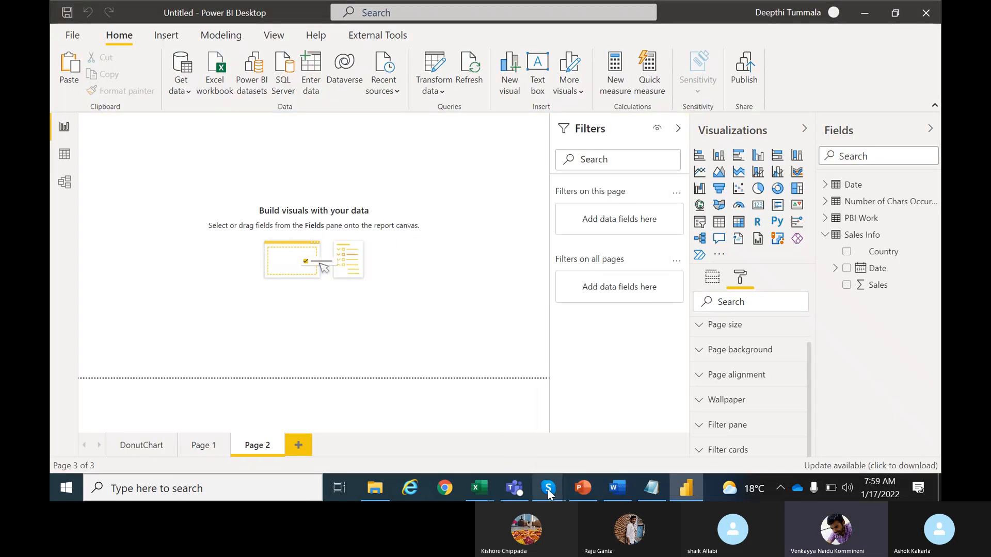
pyautogui.moveTo(479, 490)
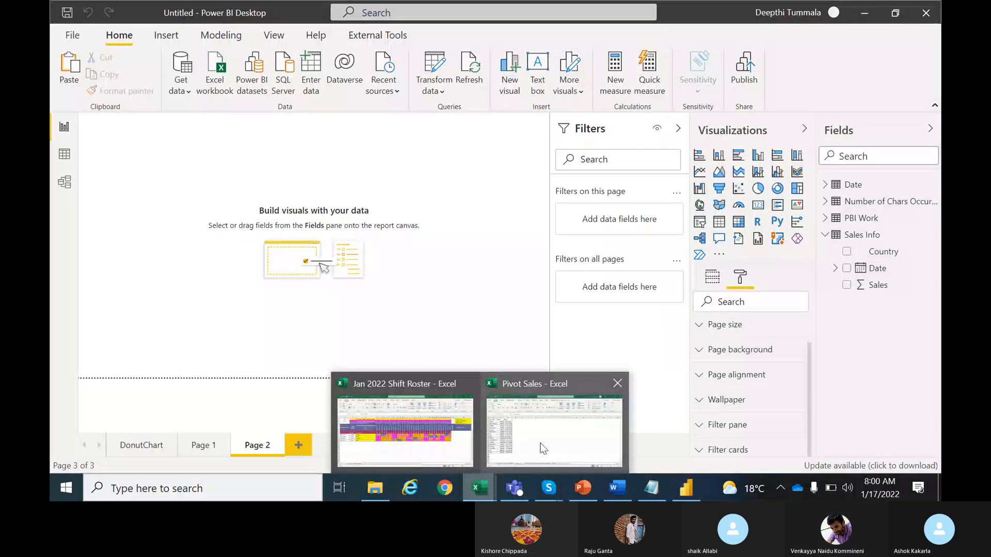
pyautogui.click(542, 448)
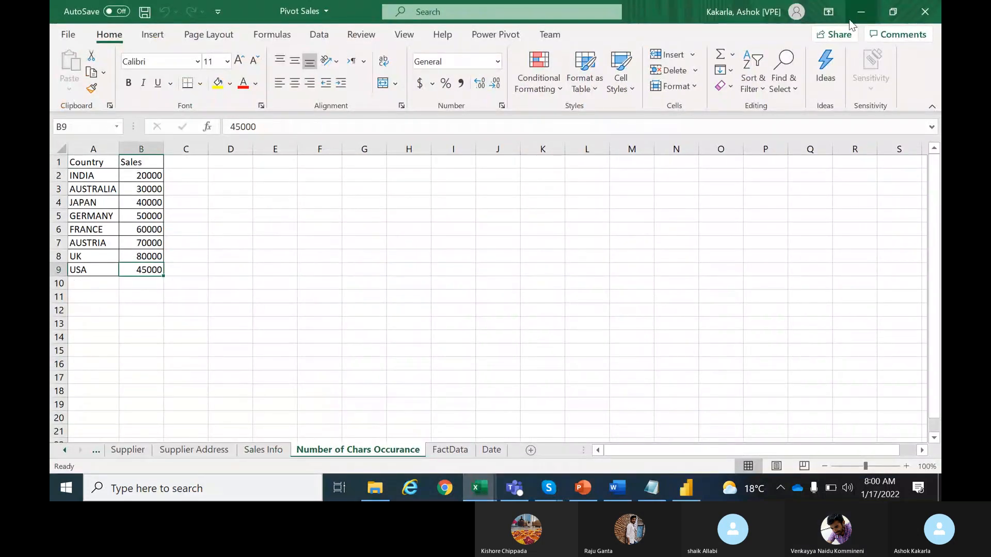
pyautogui.click(861, 13)
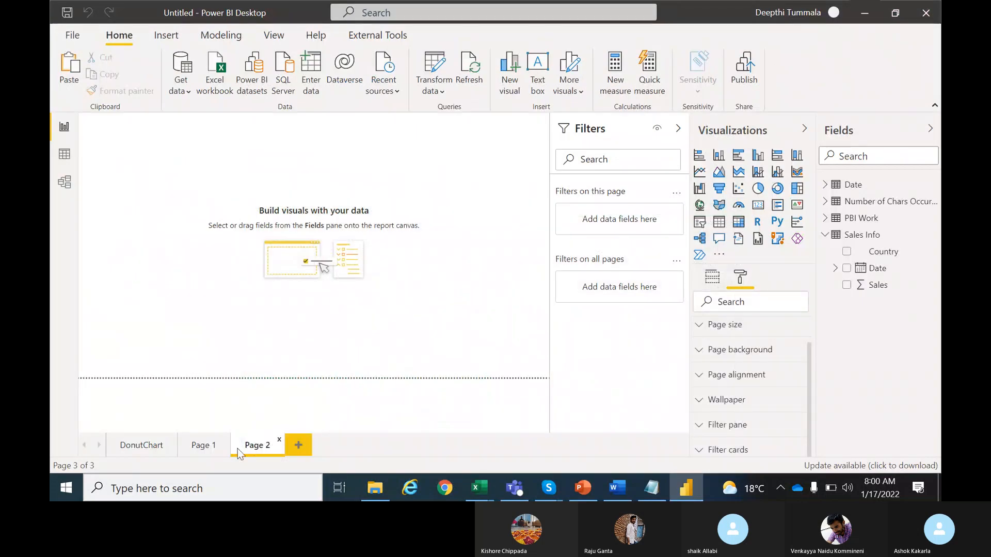
# Go to the DonutChart page and bring the Power Query notes in Notepad forward.
pyautogui.click(147, 447)
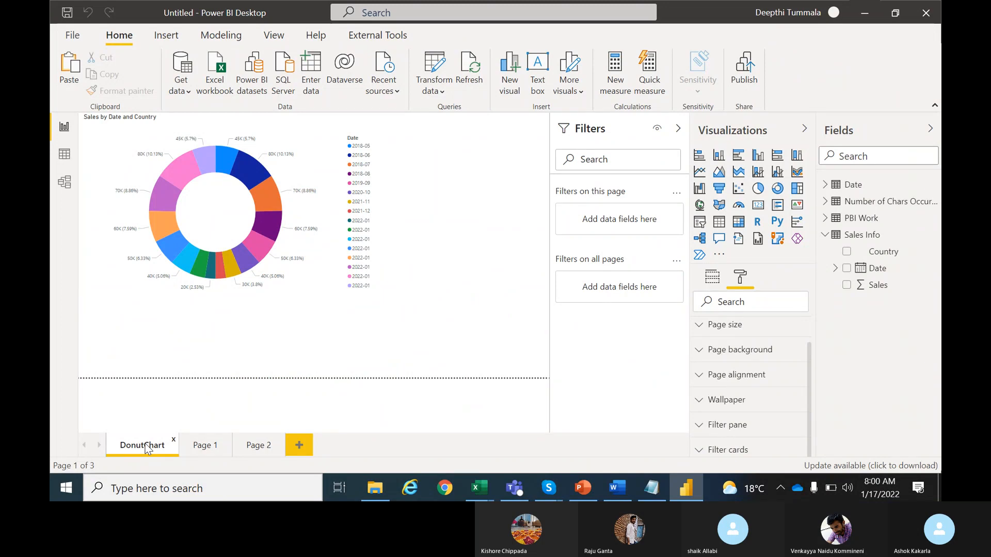
pyautogui.click(652, 488)
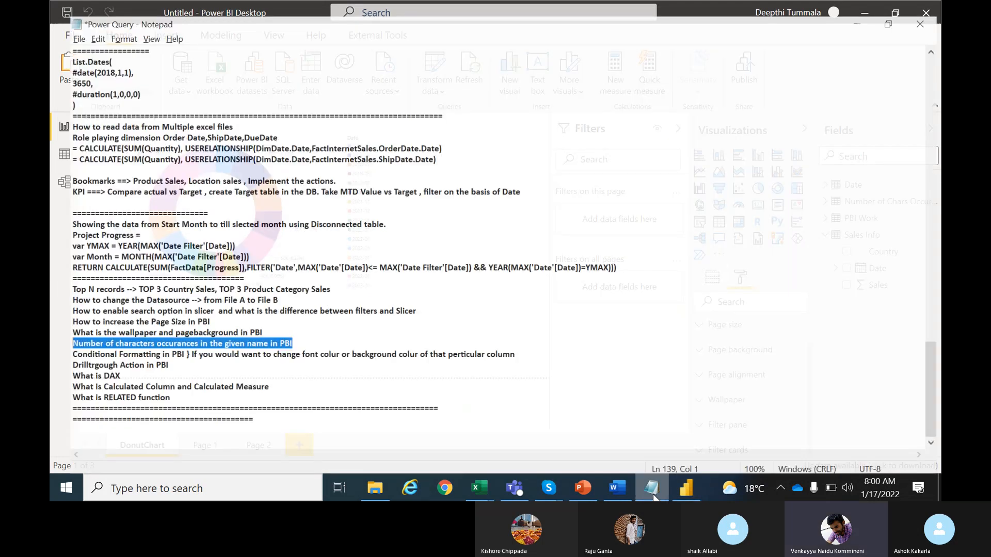
# Highlight the Drilltrgough Action line and the three topics from What is DAX, then minimize Notepad.
pyautogui.moveTo(151, 358); pyautogui.dragTo(61, 359)
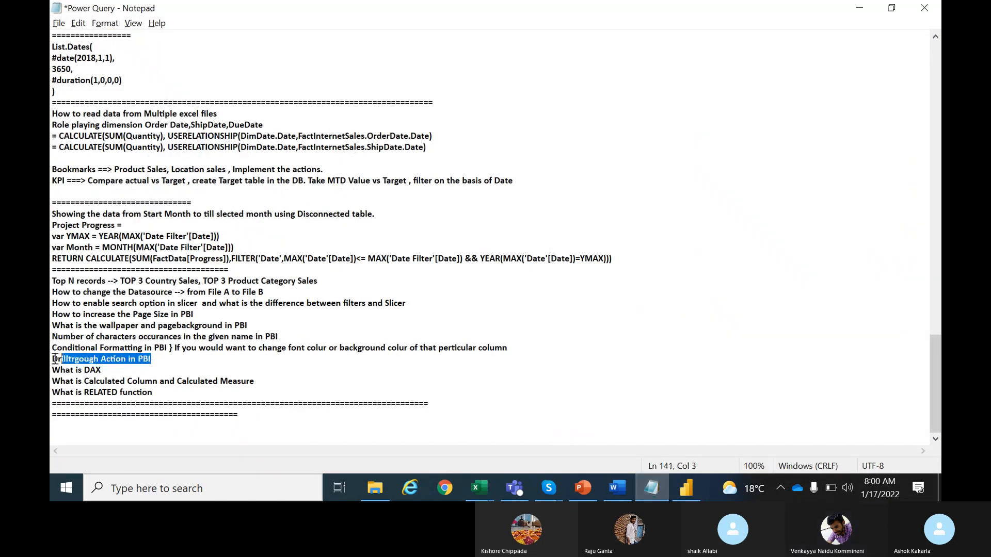
pyautogui.moveTo(55, 359); pyautogui.dragTo(52, 358)
pyautogui.moveTo(153, 392); pyautogui.dragTo(52, 370)
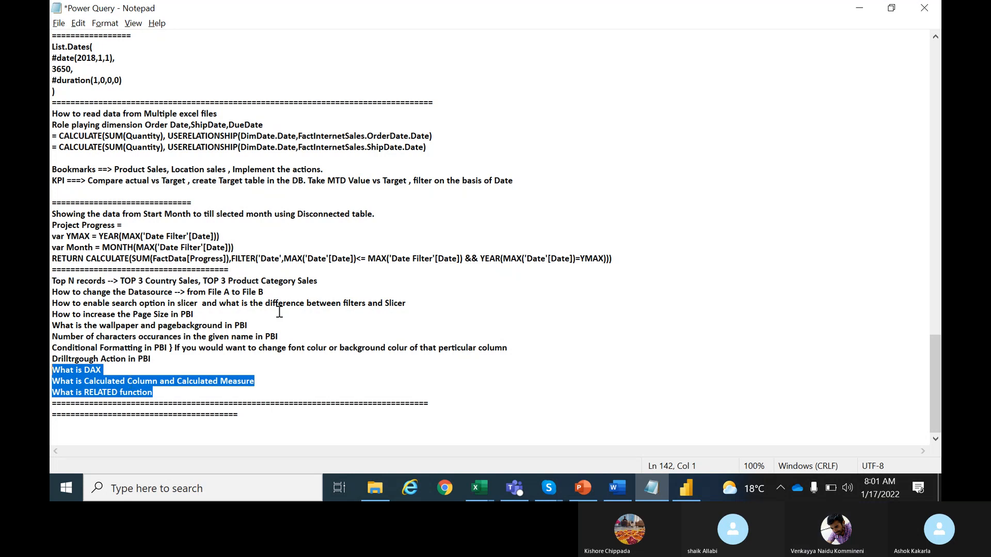
pyautogui.click(859, 9)
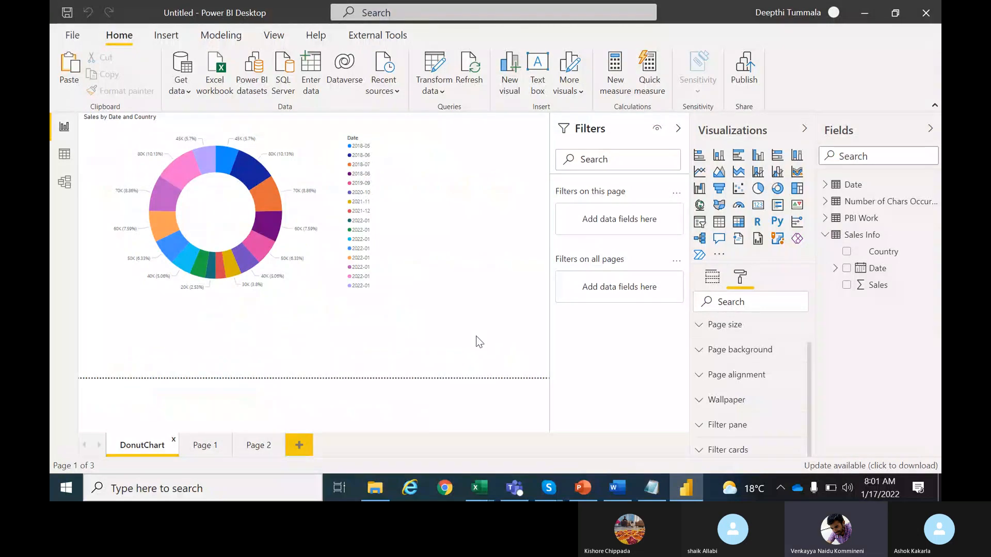